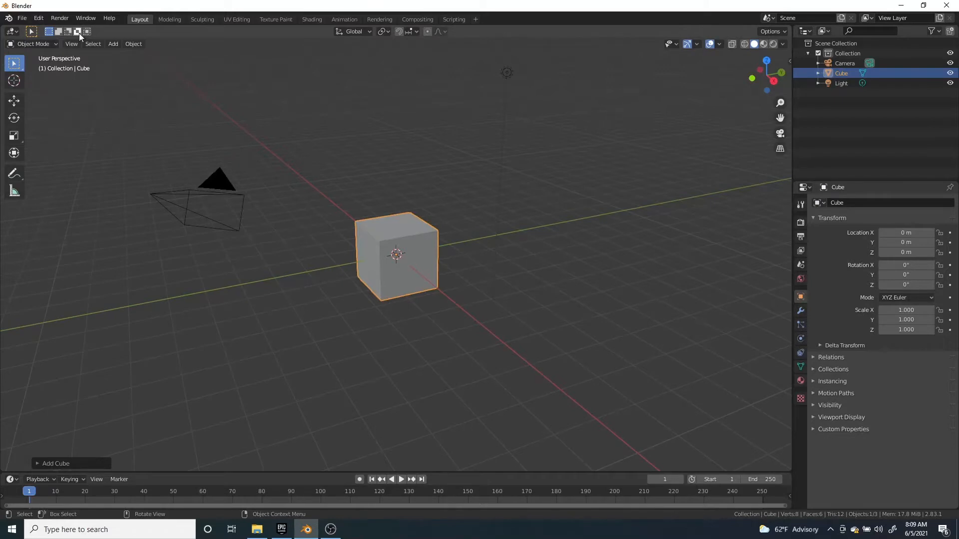
# - Apply the Quick Fur effect to the cube
pyautogui.click(133, 44)
pyautogui.moveTo(152, 294)
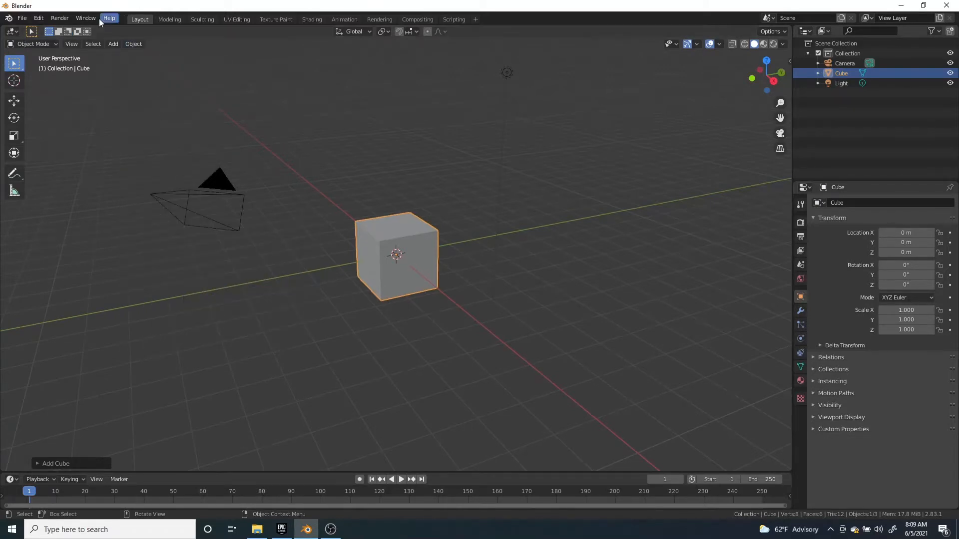
pyautogui.click(128, 44)
pyautogui.moveTo(161, 292)
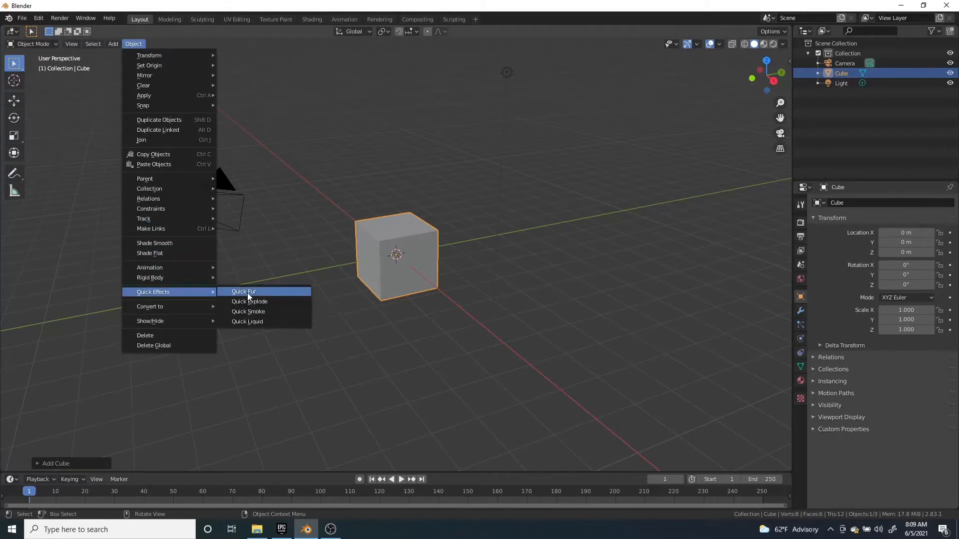
pyautogui.click(246, 293)
pyautogui.scroll(6, 345, 222)
pyautogui.moveTo(358, 223); pyautogui.dragTo(389, 250, button='middle')
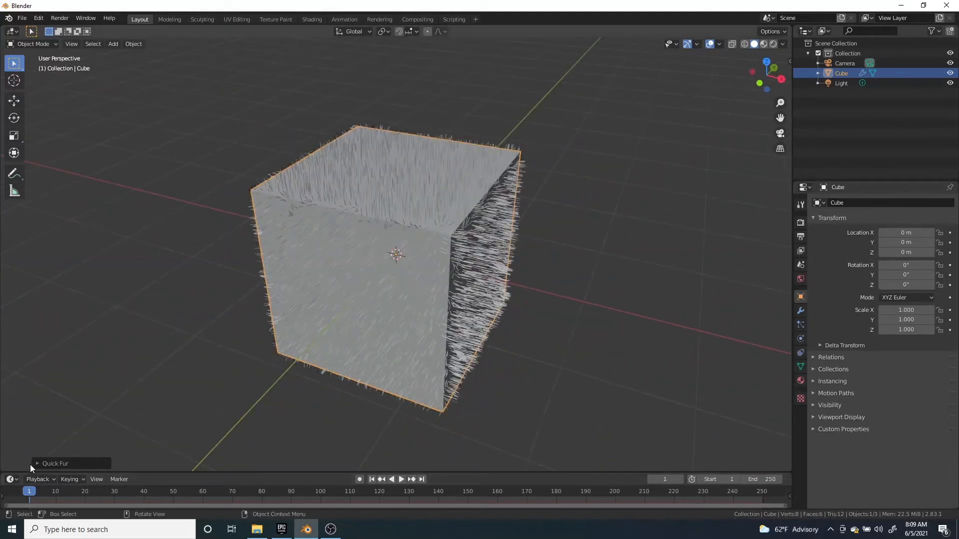
# - Try the Light fur density in the Quick Fur settings and return it to Medium
pyautogui.click(36, 463)
pyautogui.click(149, 439)
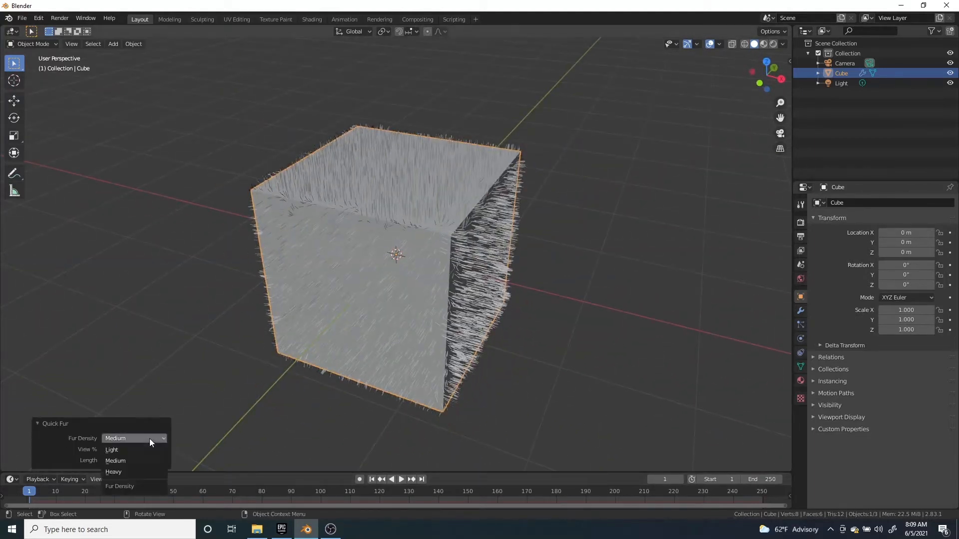
pyautogui.click(136, 449)
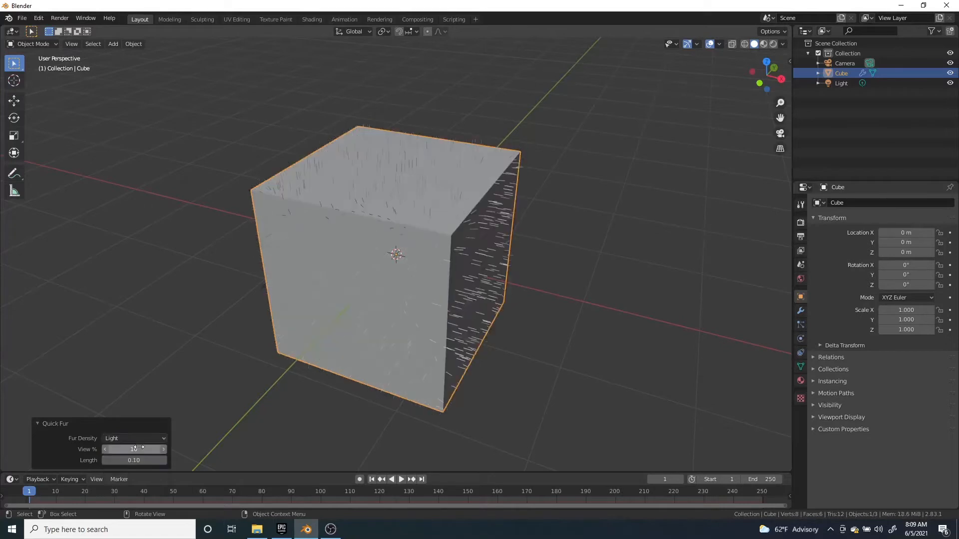
pyautogui.click(134, 439)
pyautogui.click(133, 460)
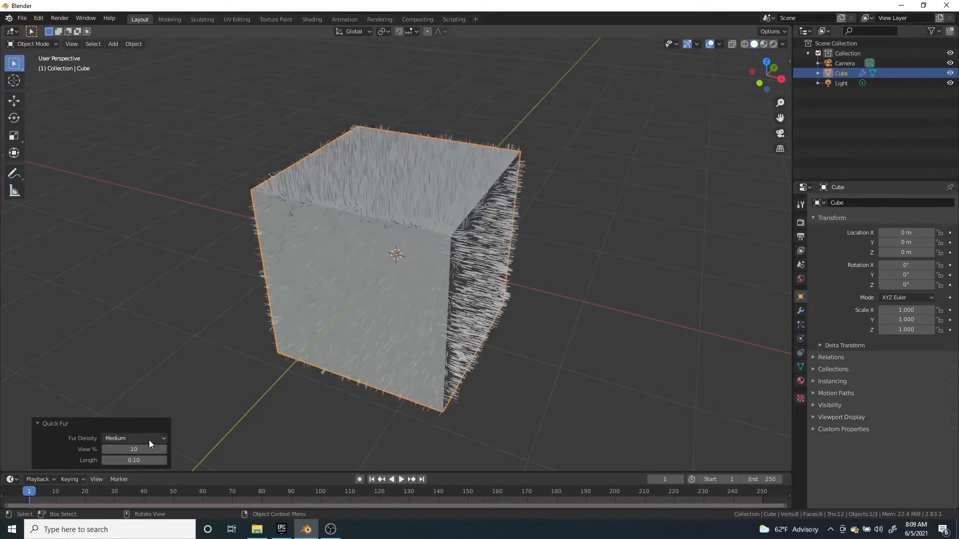
# - Try the Heavy fur density, examine the cube's fur up close, and set the density back to Medium
pyautogui.click(143, 438)
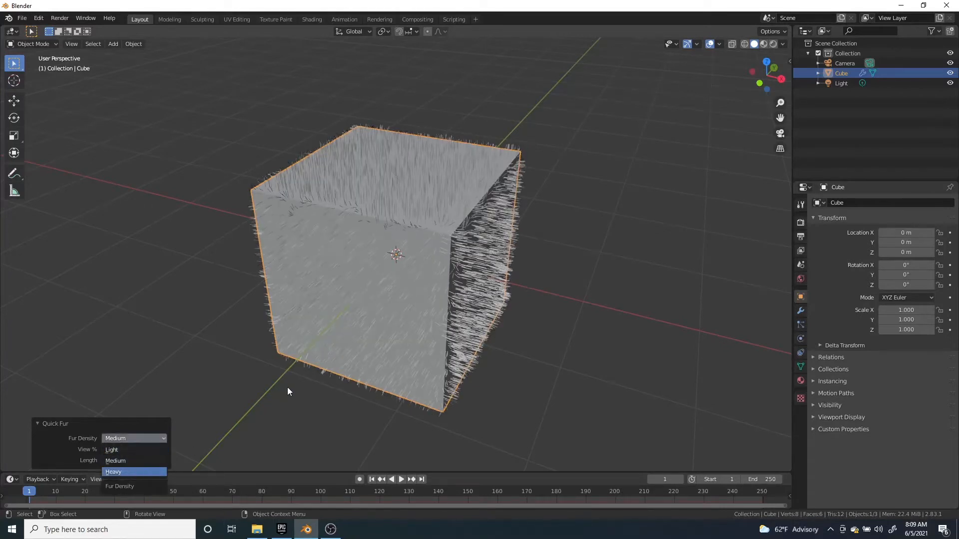
pyautogui.moveTo(301, 373); pyautogui.dragTo(476, 356, button='middle')
pyautogui.scroll(4, 472, 318)
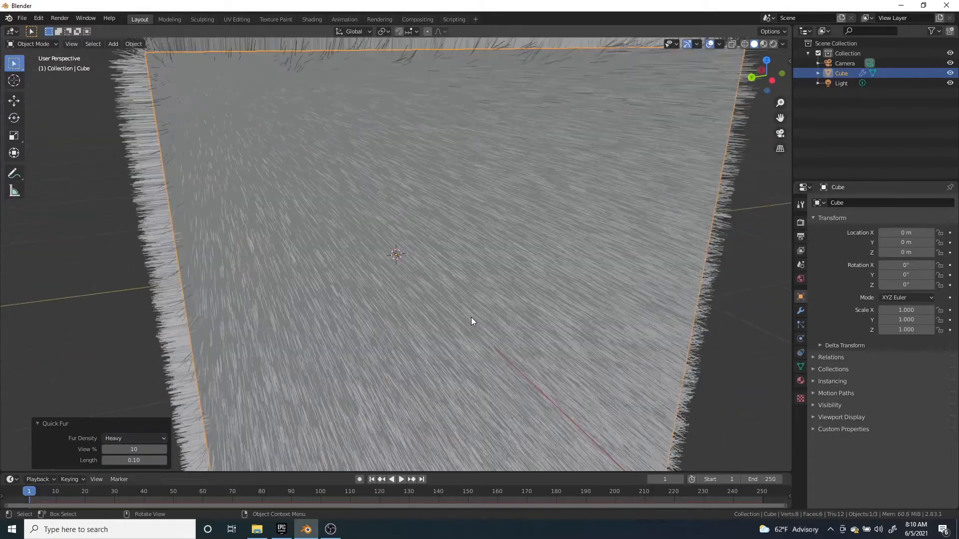
pyautogui.scroll(-4, 471, 317)
pyautogui.moveTo(472, 317); pyautogui.dragTo(314, 353, button='middle')
pyautogui.click(121, 439)
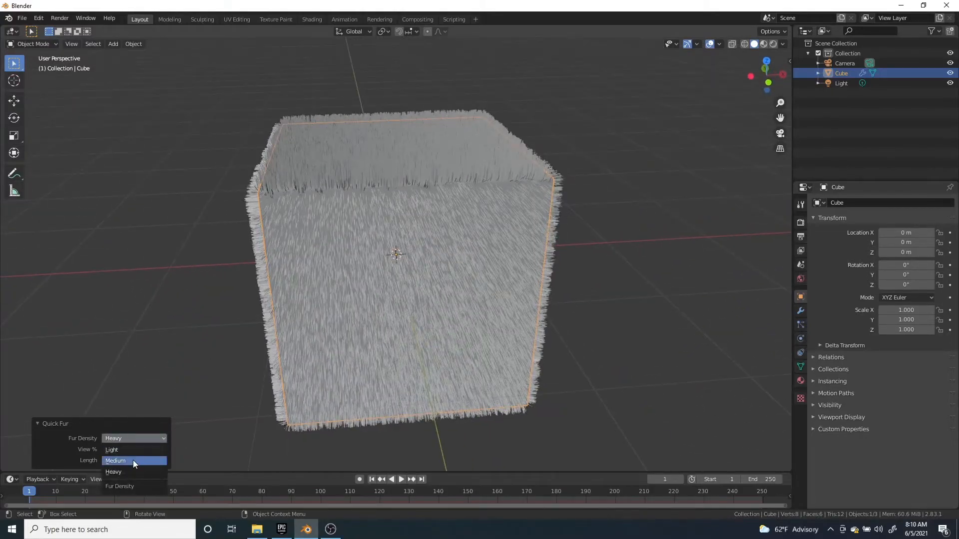
pyautogui.click(132, 460)
# - Try longer Quick Fur lengths of 0.46 and 10.00 on the cube
pyautogui.moveTo(134, 449); pyautogui.dragTo(153, 458)
pyautogui.scroll(-8, 519, 295)
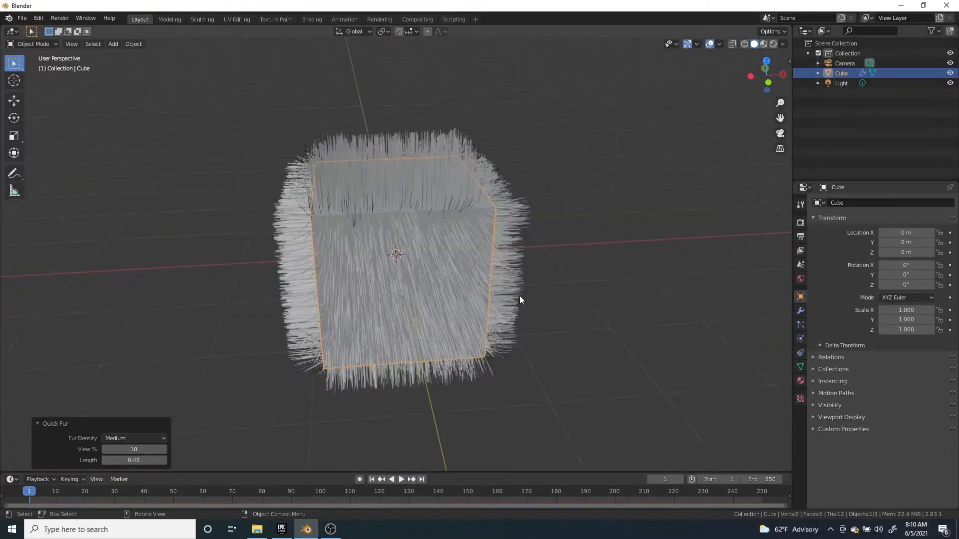
pyautogui.moveTo(141, 460); pyautogui.dragTo(190, 460)
pyautogui.moveTo(450, 280); pyautogui.dragTo(235, 300, button='middle')
pyautogui.scroll(5, 402, 306)
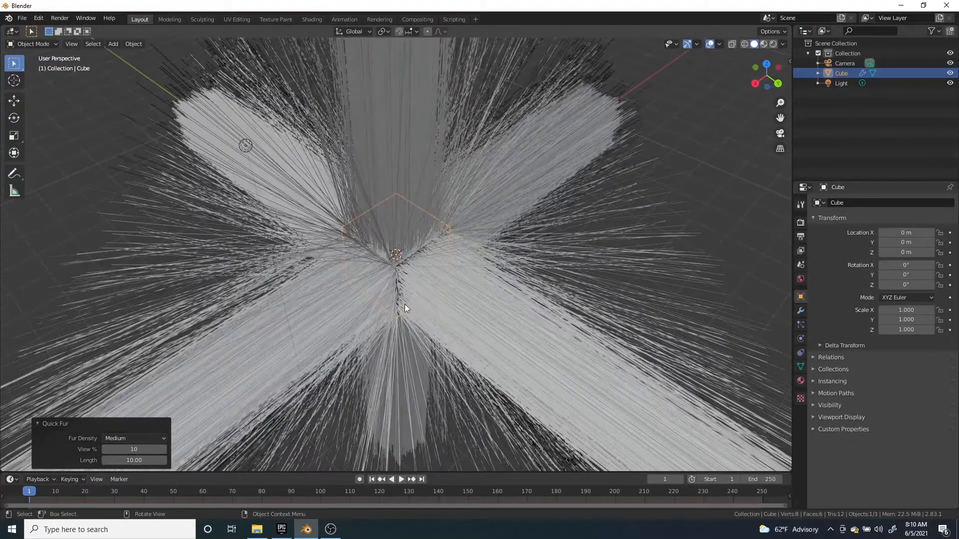
# - Set the Quick Fur length to 0.16
pyautogui.moveTo(144, 459); pyautogui.dragTo(98, 460)
pyautogui.scroll(5, 362, 359)
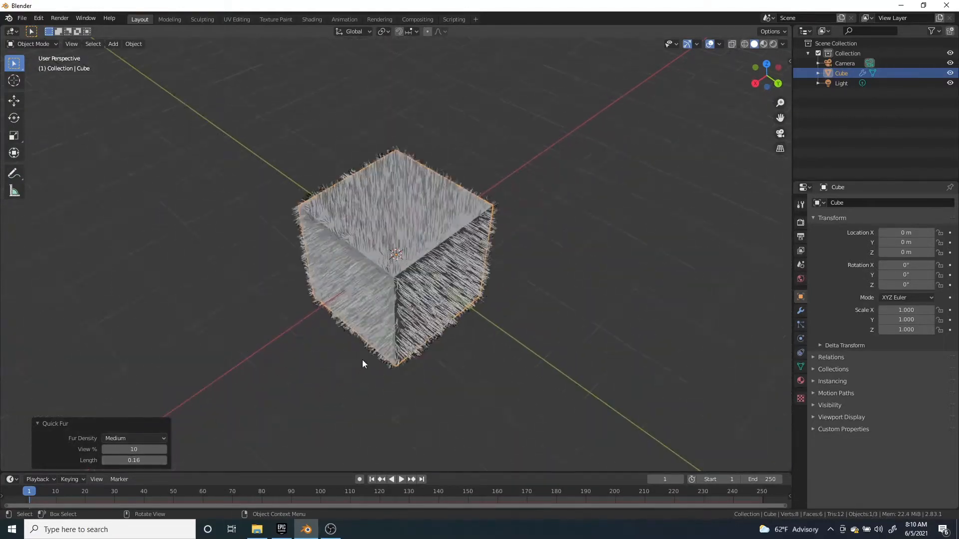
pyautogui.moveTo(362, 359); pyautogui.dragTo(504, 247, button='middle')
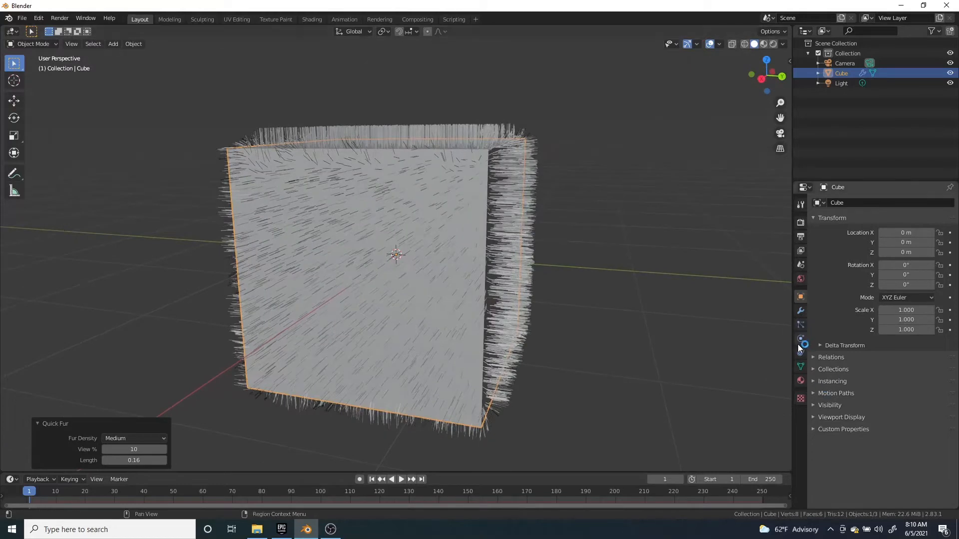
# - In the cube's hair particle settings, set the number to 1035, the hair length to 0.33 m and the segments to 2
pyautogui.click(799, 327)
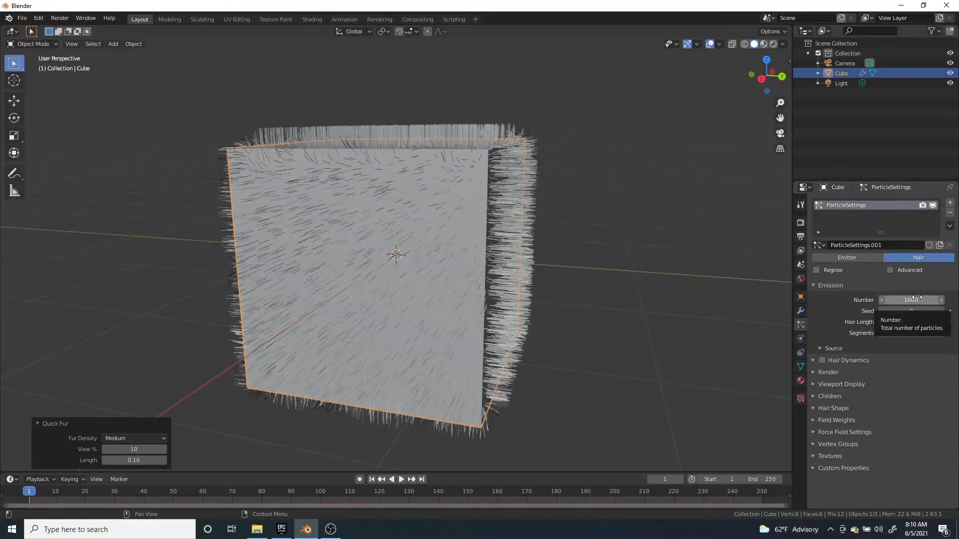
pyautogui.moveTo(917, 298); pyautogui.dragTo(926, 320)
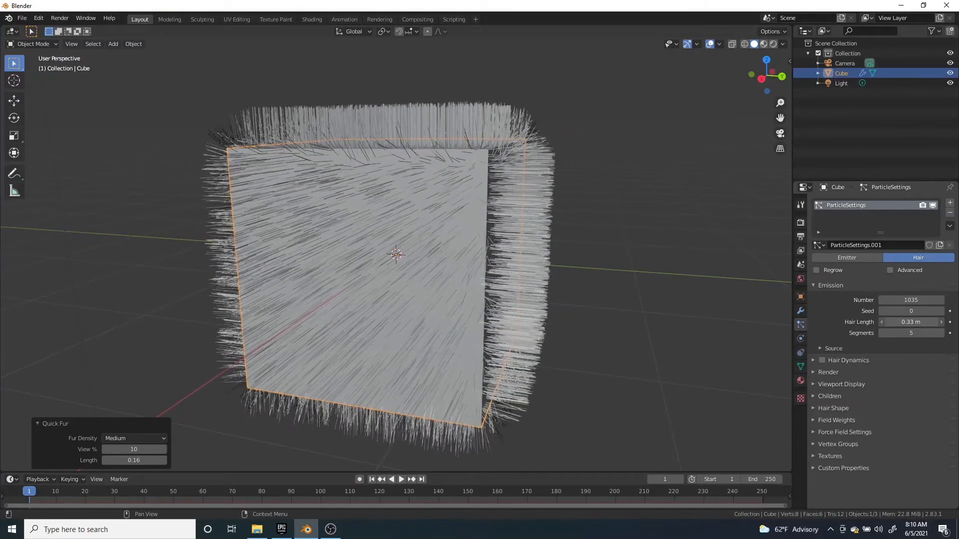
pyautogui.moveTo(565, 251); pyautogui.dragTo(414, 218, button='middle')
pyautogui.scroll(4, 415, 218)
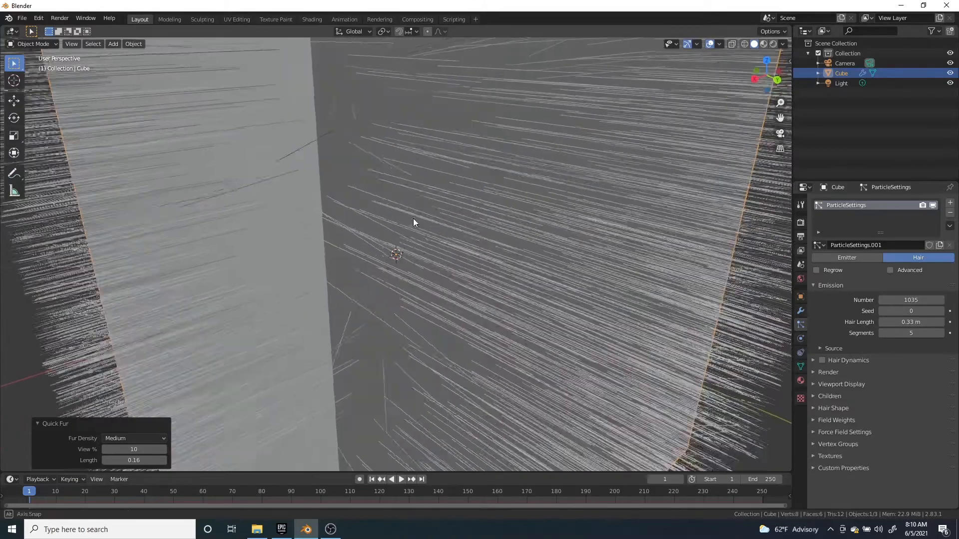
pyautogui.scroll(-2, 412, 217)
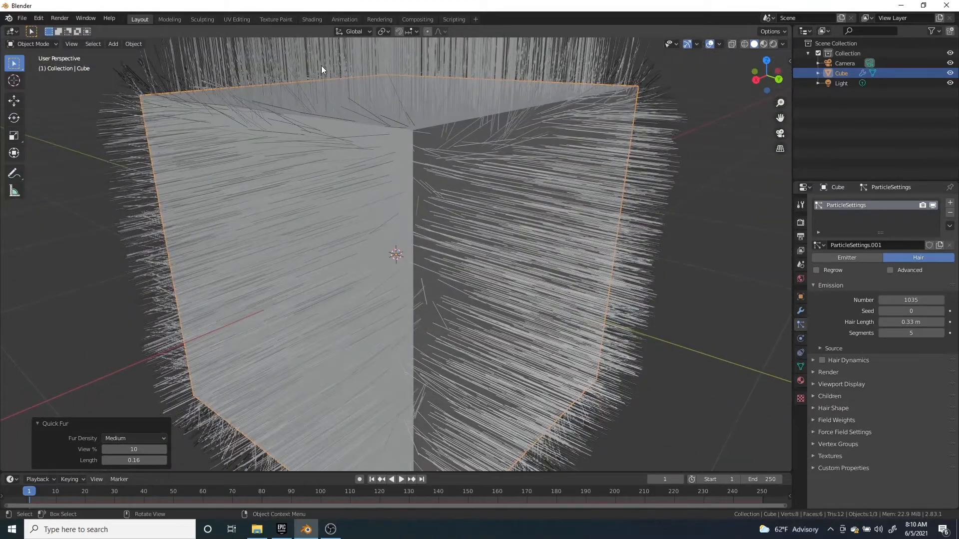
pyautogui.scroll(-1, 315, 89)
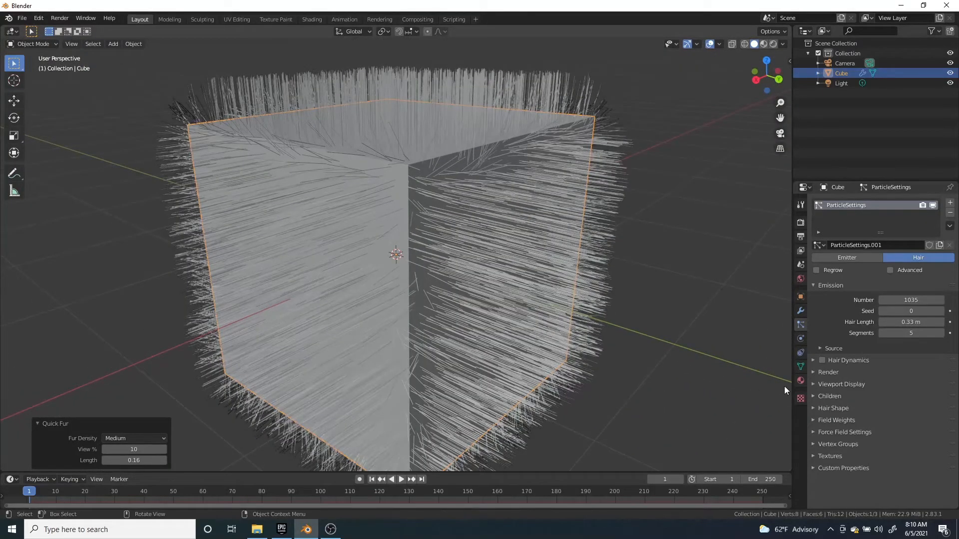
pyautogui.moveTo(911, 334)
pyautogui.mouseDown()
pyautogui.moveTo(932, 333)
pyautogui.moveTo(907, 333)
pyautogui.mouseUp()
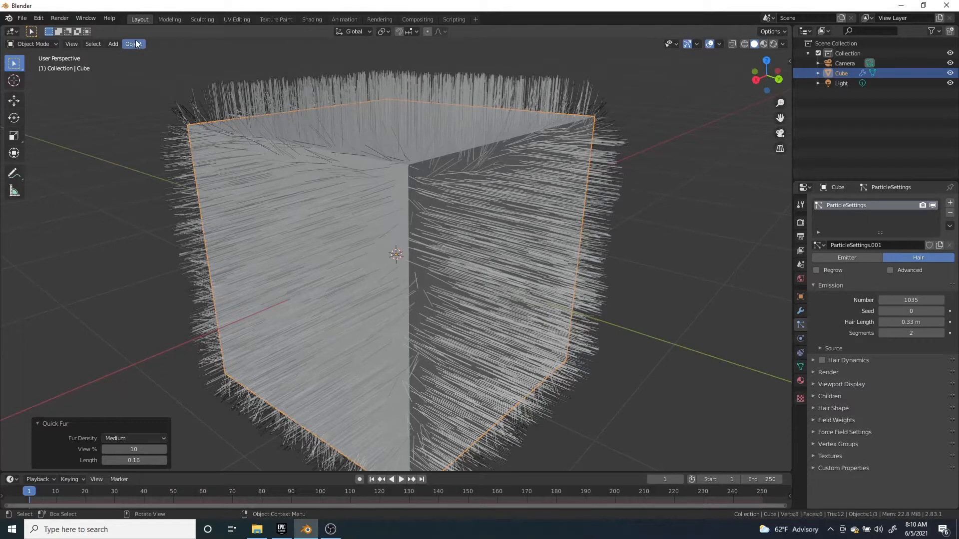
# - Switch to Particle Edit mode and comb the hairs on the cube's top and two visible side faces
pyautogui.click(32, 43)
pyautogui.click(20, 121)
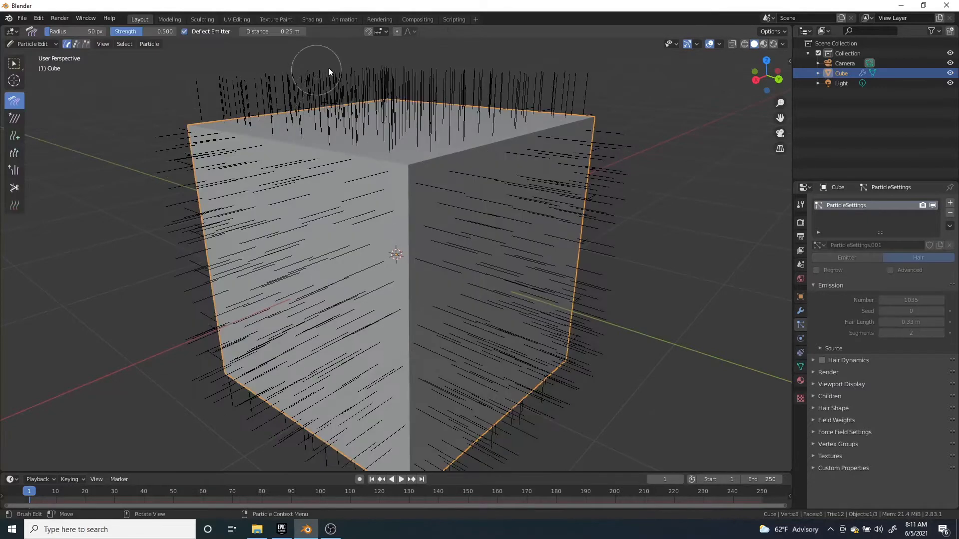
pyautogui.moveTo(649, 100); pyautogui.dragTo(580, 89)
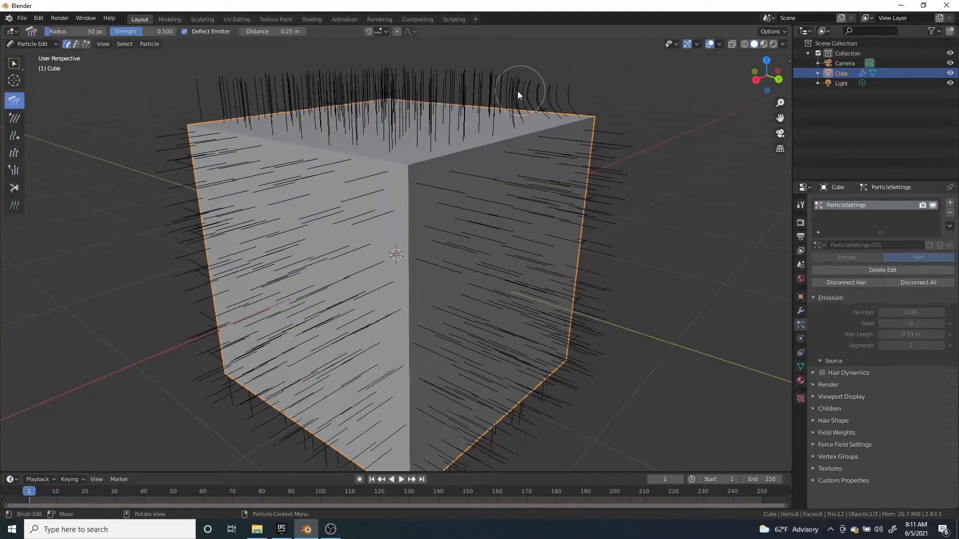
pyautogui.moveTo(359, 106); pyautogui.dragTo(195, 108)
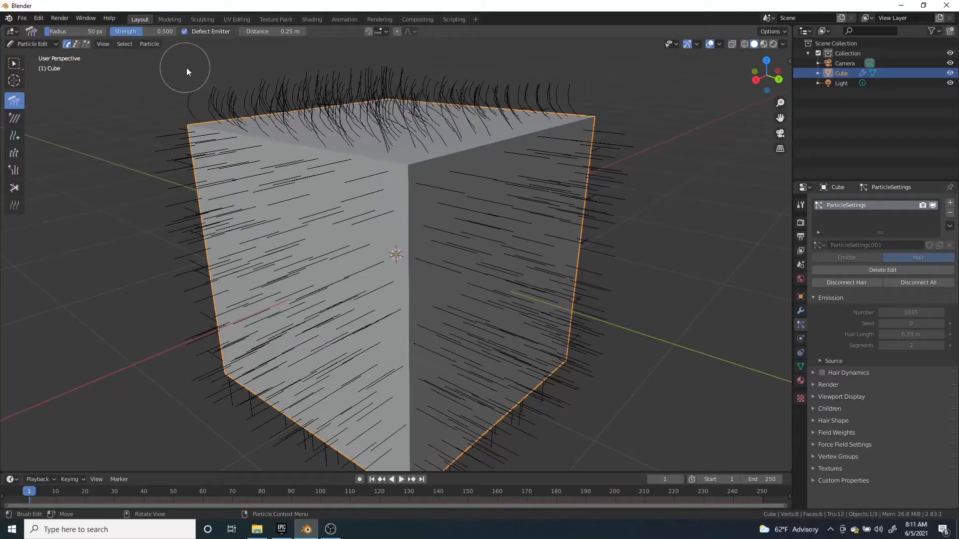
pyautogui.moveTo(186, 67); pyautogui.dragTo(544, 80)
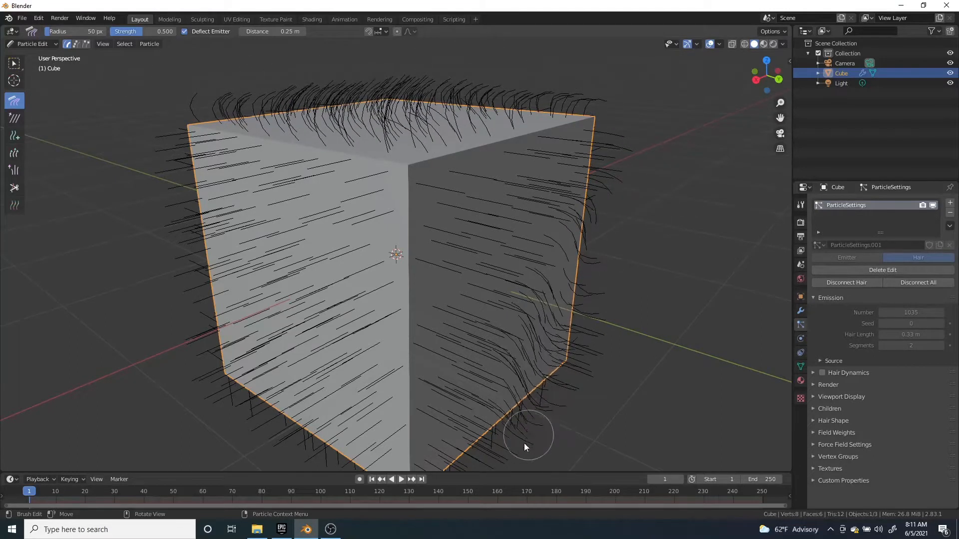
pyautogui.moveTo(523, 442)
pyautogui.mouseDown()
pyautogui.moveTo(521, 364)
pyautogui.moveTo(550, 175)
pyautogui.mouseUp()
pyautogui.moveTo(469, 209)
pyautogui.mouseDown()
pyautogui.moveTo(394, 438)
pyautogui.moveTo(325, 252)
pyautogui.moveTo(159, 213)
pyautogui.moveTo(233, 385)
pyautogui.mouseUp()
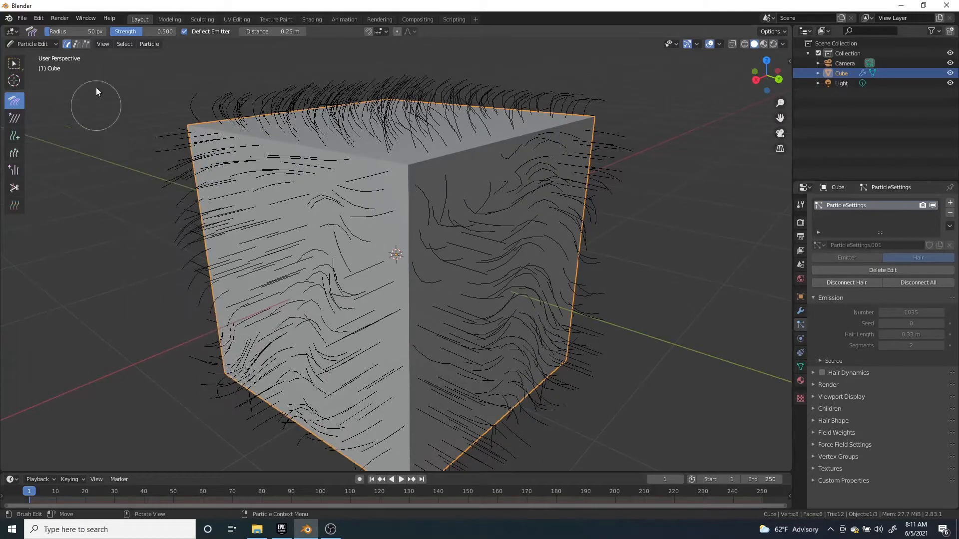
# - Return to Object Mode and examine the combed fur from different angles
pyautogui.click(28, 46)
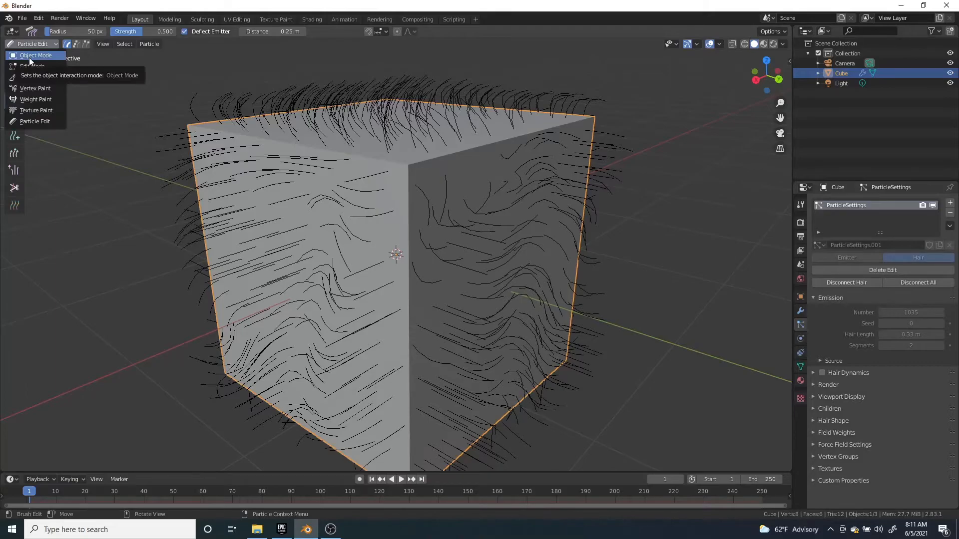
pyautogui.click(29, 58)
pyautogui.moveTo(377, 196); pyautogui.dragTo(541, 229, button='middle')
pyautogui.scroll(4, 510, 231)
pyautogui.scroll(-5, 540, 230)
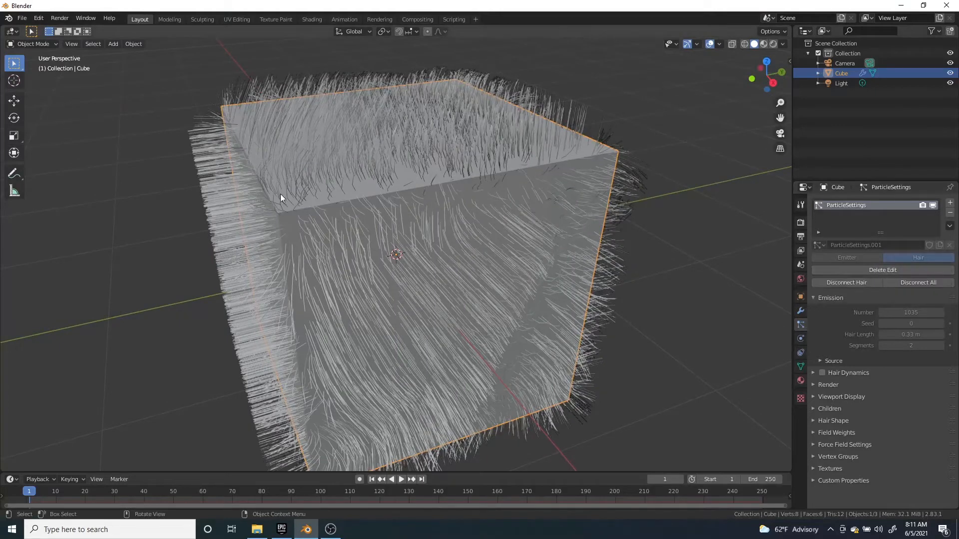
pyautogui.scroll(-2, 399, 203)
# - Undo the combing of the cube's fur and return to Object Mode
pyautogui.hotkey('ctrl', 'Tab')
pyautogui.scroll(3, 416, 211)
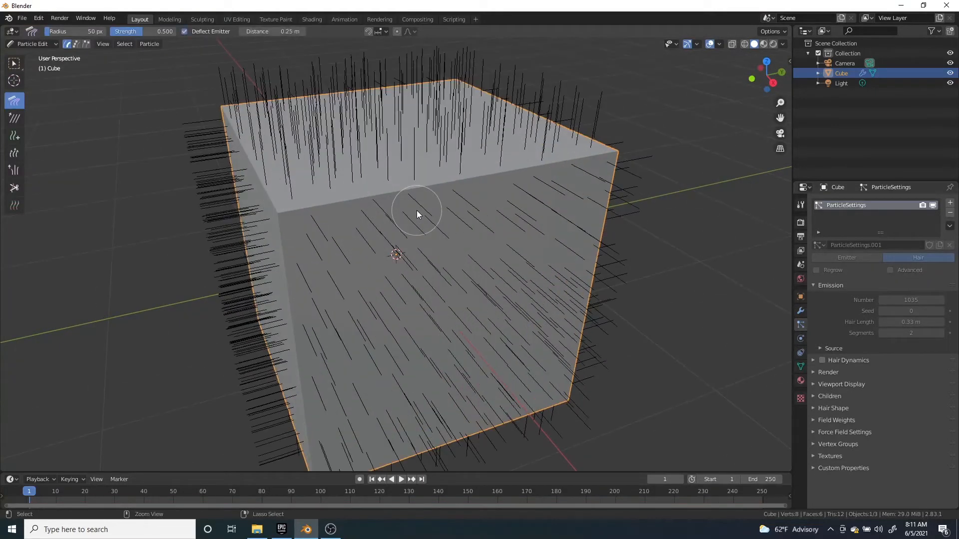
pyautogui.rightClick(445, 218)
pyautogui.press('Tab')
pyautogui.scroll(-2, 567, 242)
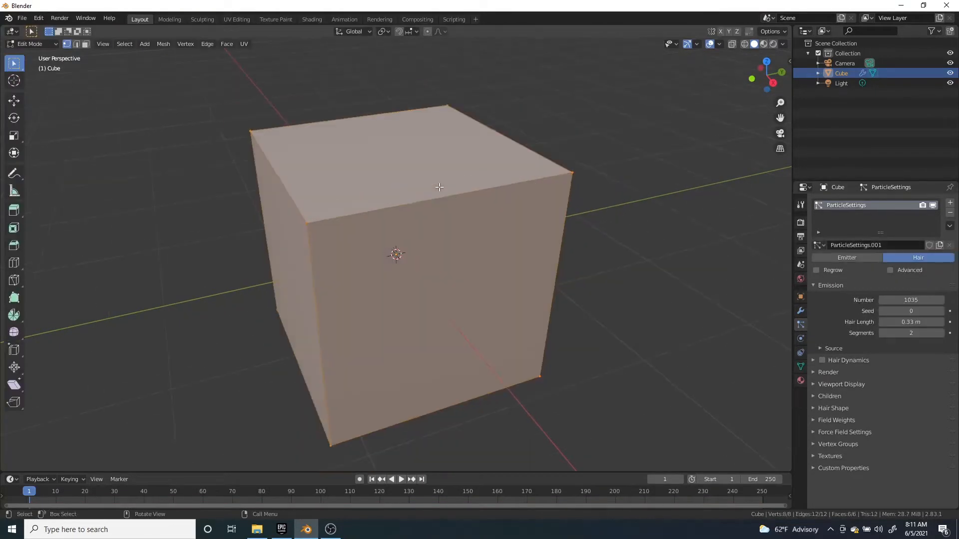
pyautogui.hotkey('ctrl', 'z')
pyautogui.click(31, 44)
pyautogui.click(31, 53)
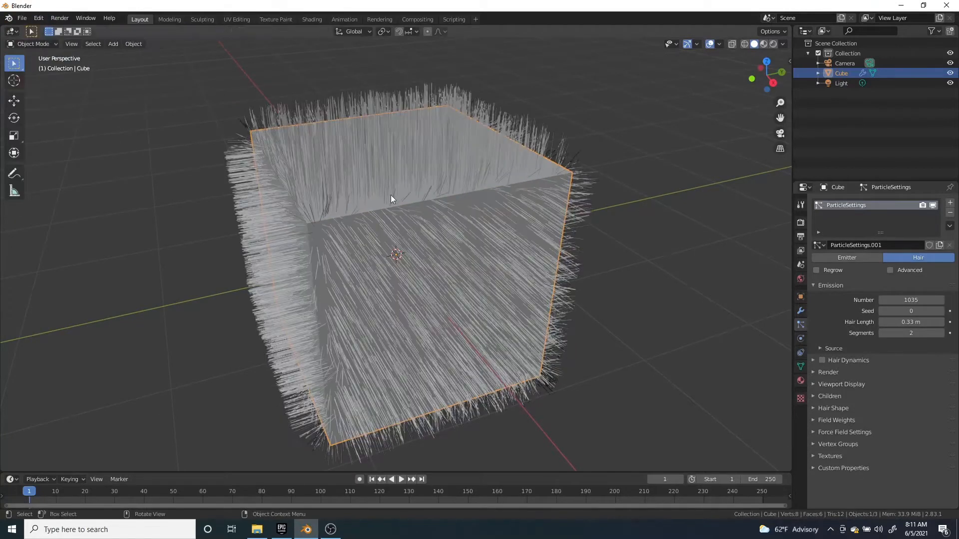
# - Set the hair segments to 40 in the cube's particle emission settings
pyautogui.moveTo(599, 219); pyautogui.dragTo(425, 205, button='middle')
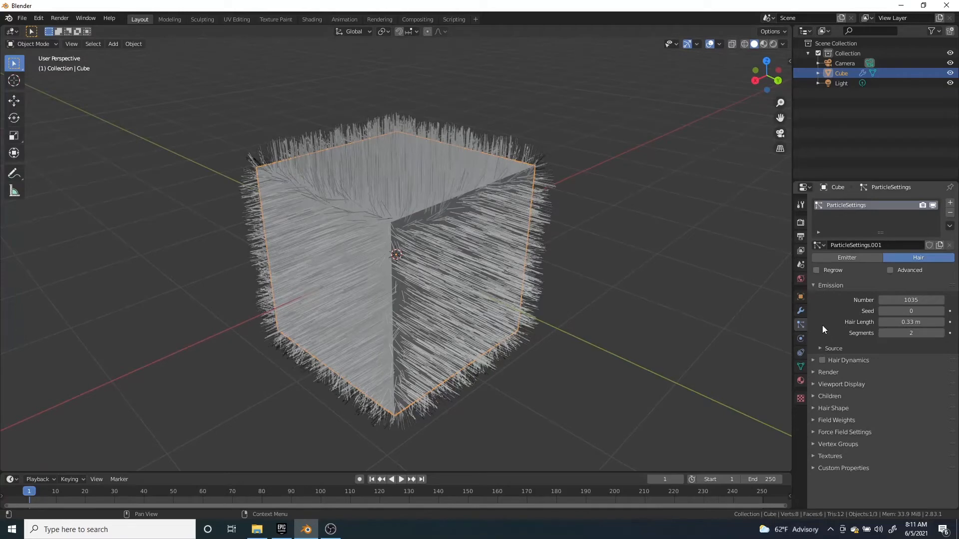
pyautogui.moveTo(486, 243); pyautogui.dragTo(420, 231, button='middle')
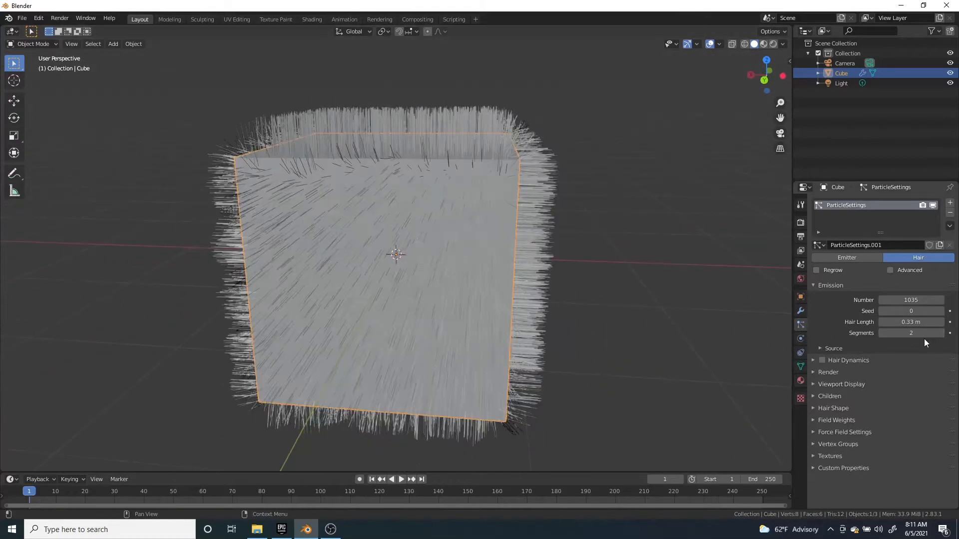
pyautogui.click(813, 359)
pyautogui.click(814, 359)
pyautogui.doubleClick(911, 333)
pyautogui.write('20')
pyautogui.press('Return')
pyautogui.moveTo(911, 333); pyautogui.dragTo(939, 333)
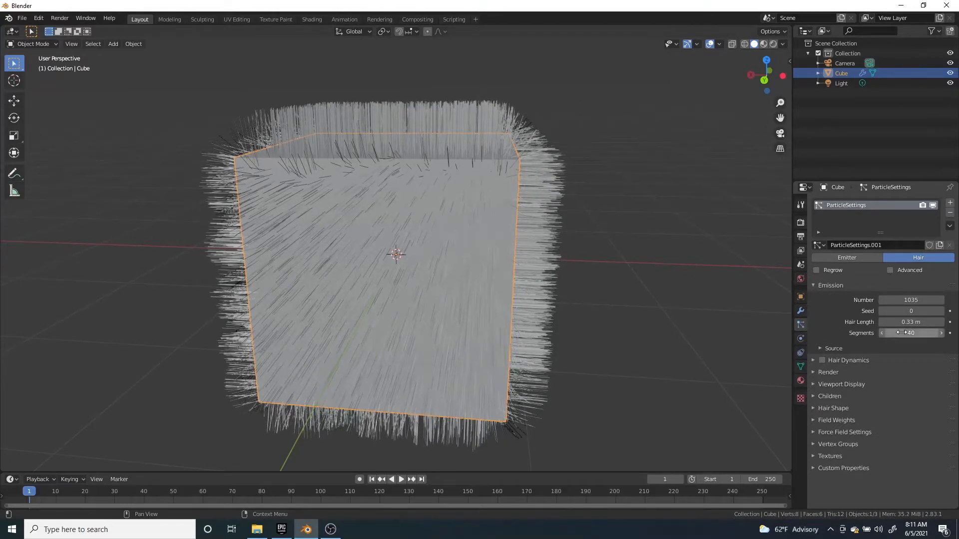
# - Switch the cube to Particle Edit mode and comb the hairs along its top and front faces
pyautogui.click(39, 43)
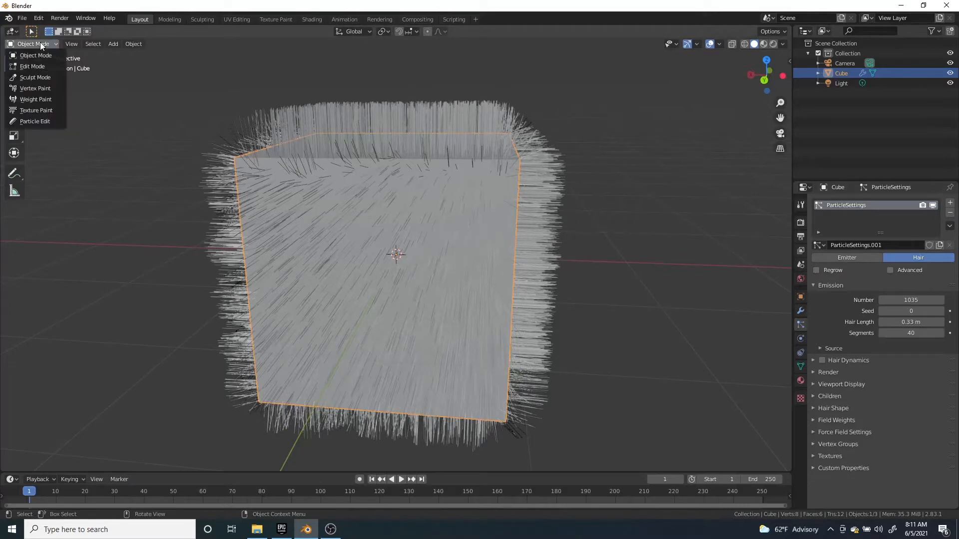
pyautogui.click(34, 123)
pyautogui.moveTo(471, 122); pyautogui.dragTo(419, 124)
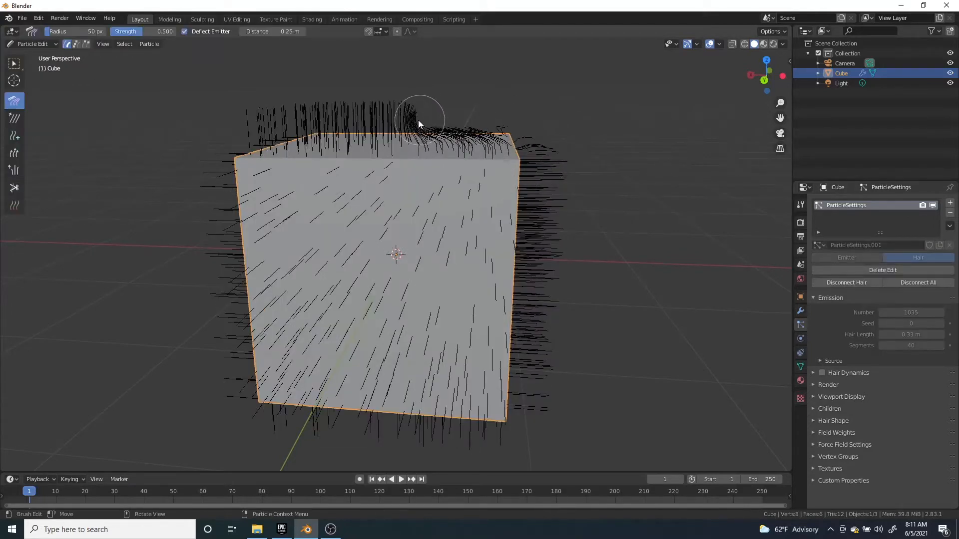
pyautogui.scroll(8, 444, 131)
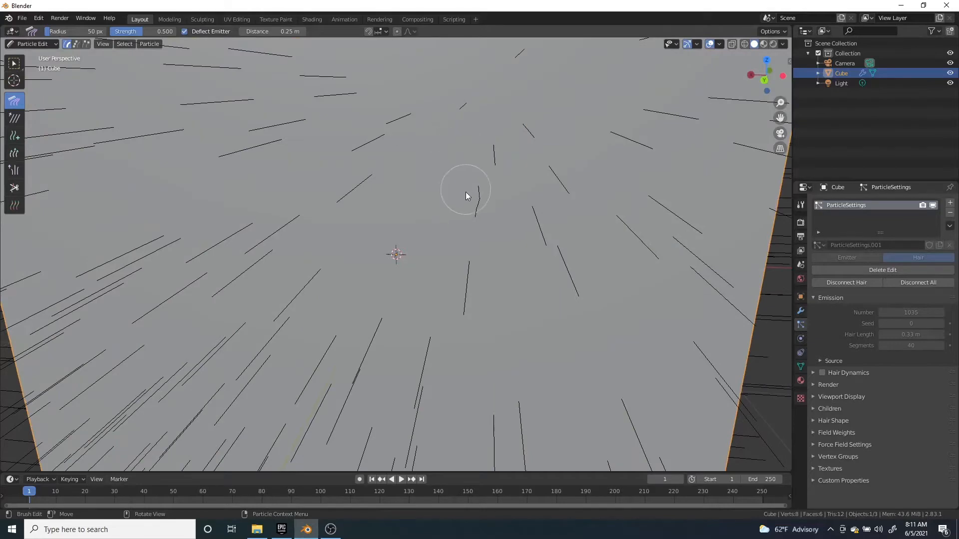
pyautogui.moveTo(458, 231); pyautogui.dragTo(502, 221, button='middle')
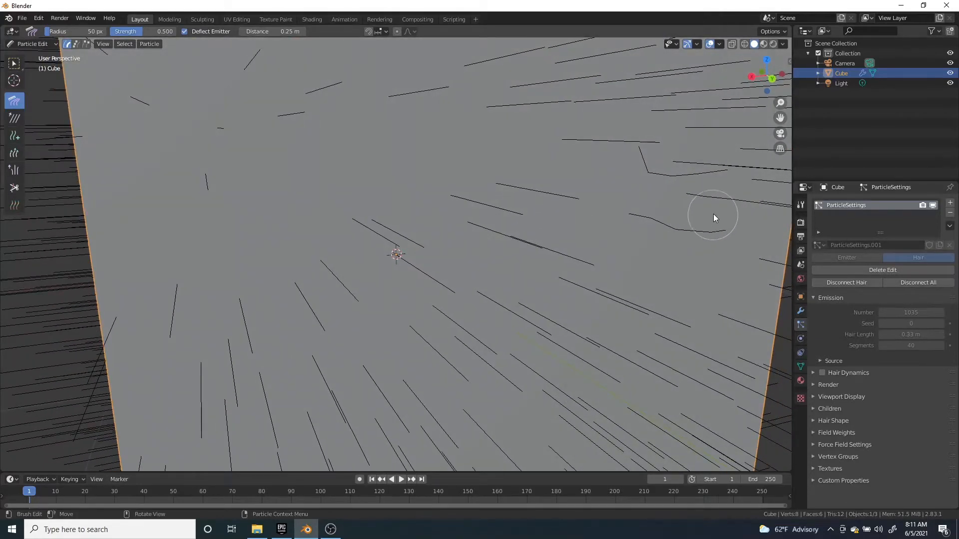
pyautogui.scroll(-7, 715, 199)
# - Comb the cube's remaining faces from all sides, bending the hairs into curved, swirling patterns
pyautogui.moveTo(713, 199); pyautogui.dragTo(394, 235, button='middle')
pyautogui.scroll(-3, 394, 235)
pyautogui.moveTo(460, 209)
pyautogui.mouseDown()
pyautogui.moveTo(445, 277)
pyautogui.moveTo(318, 308)
pyautogui.moveTo(448, 287)
pyautogui.moveTo(442, 219)
pyautogui.mouseUp()
pyautogui.moveTo(442, 219); pyautogui.dragTo(450, 330, button='middle')
pyautogui.moveTo(450, 329)
pyautogui.mouseDown()
pyautogui.moveTo(325, 235)
pyautogui.moveTo(333, 197)
pyautogui.mouseUp()
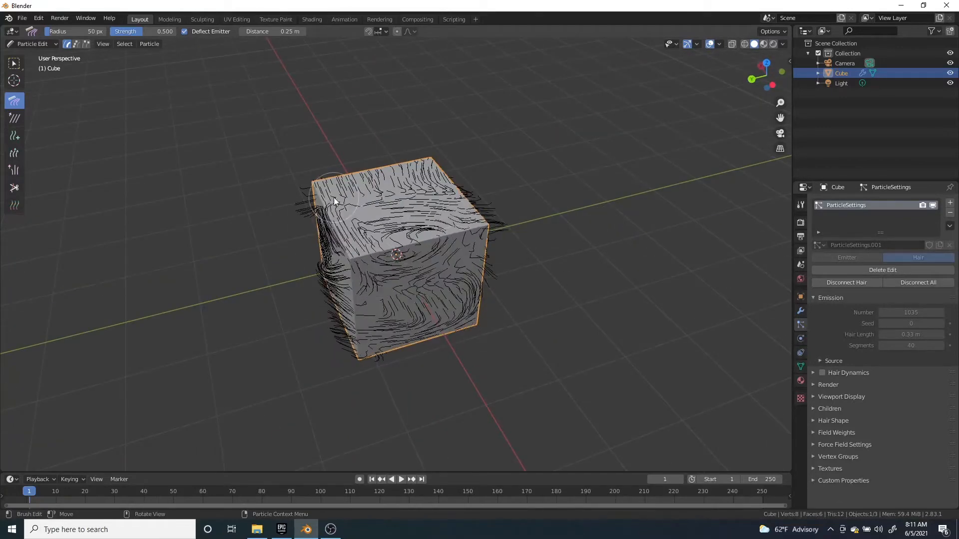
pyautogui.moveTo(334, 196); pyautogui.dragTo(523, 180, button='middle')
pyautogui.moveTo(523, 180)
pyautogui.mouseDown()
pyautogui.moveTo(442, 295)
pyautogui.moveTo(342, 202)
pyautogui.mouseUp()
pyautogui.moveTo(342, 202); pyautogui.dragTo(462, 301, button='middle')
pyautogui.moveTo(463, 301)
pyautogui.mouseDown()
pyautogui.moveTo(328, 265)
pyautogui.moveTo(329, 298)
pyautogui.moveTo(401, 262)
pyautogui.mouseUp()
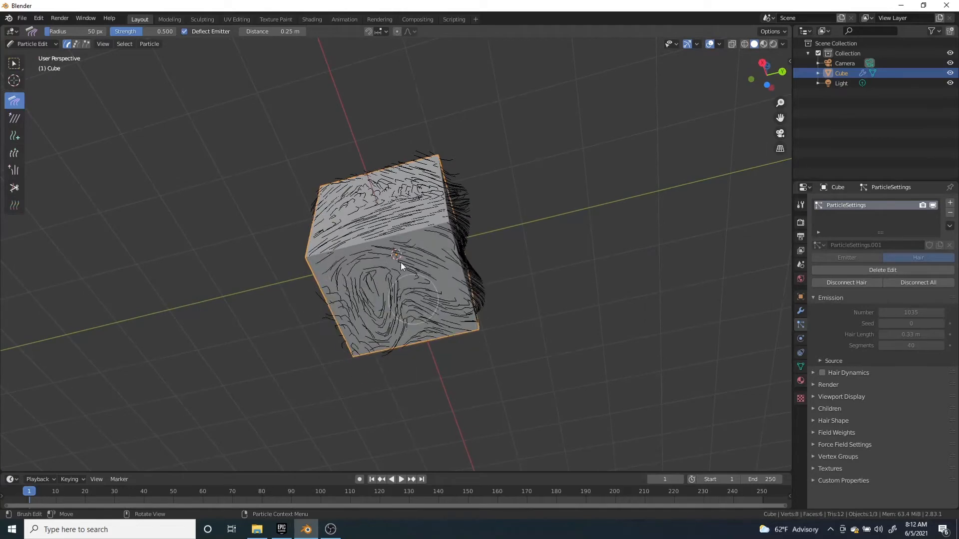
pyautogui.moveTo(401, 262); pyautogui.dragTo(494, 280, button='middle')
pyautogui.moveTo(344, 345)
pyautogui.mouseDown()
pyautogui.moveTo(317, 242)
pyautogui.moveTo(430, 250)
pyautogui.mouseUp()
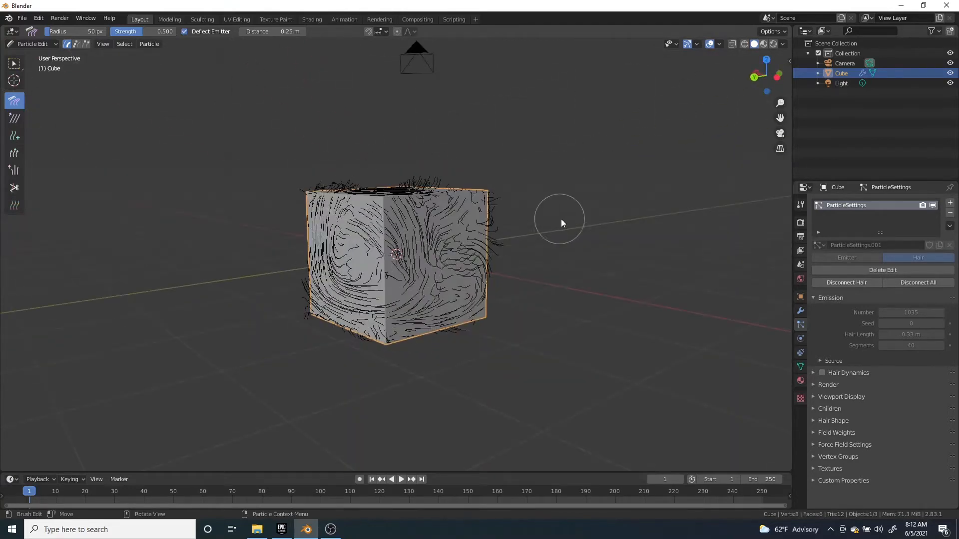
pyautogui.moveTo(561, 219); pyautogui.dragTo(438, 220, button='middle')
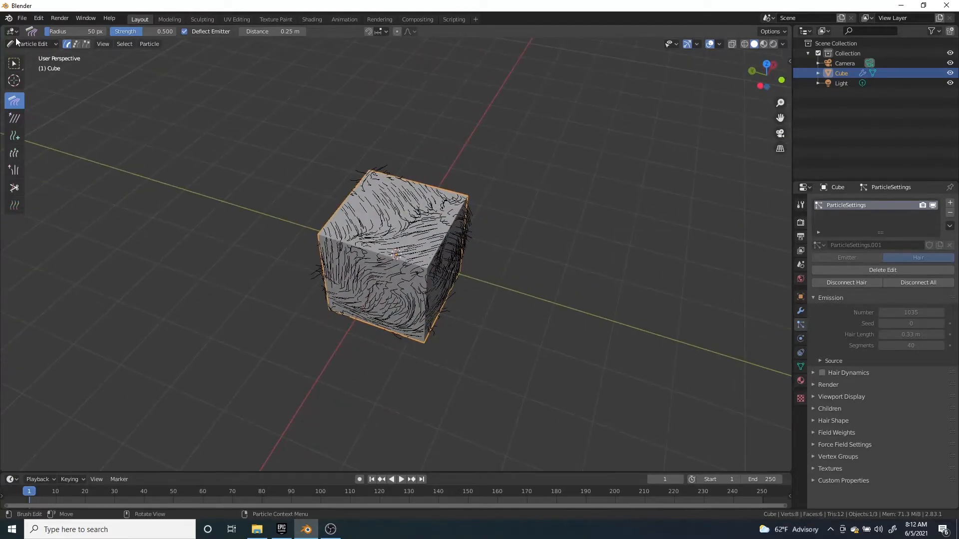
# - Return to Object Mode and examine the combed fur and the particle source settings
pyautogui.click(30, 44)
pyautogui.click(28, 53)
pyautogui.moveTo(223, 128); pyautogui.dragTo(703, 259, button='middle')
pyautogui.scroll(3, 488, 223)
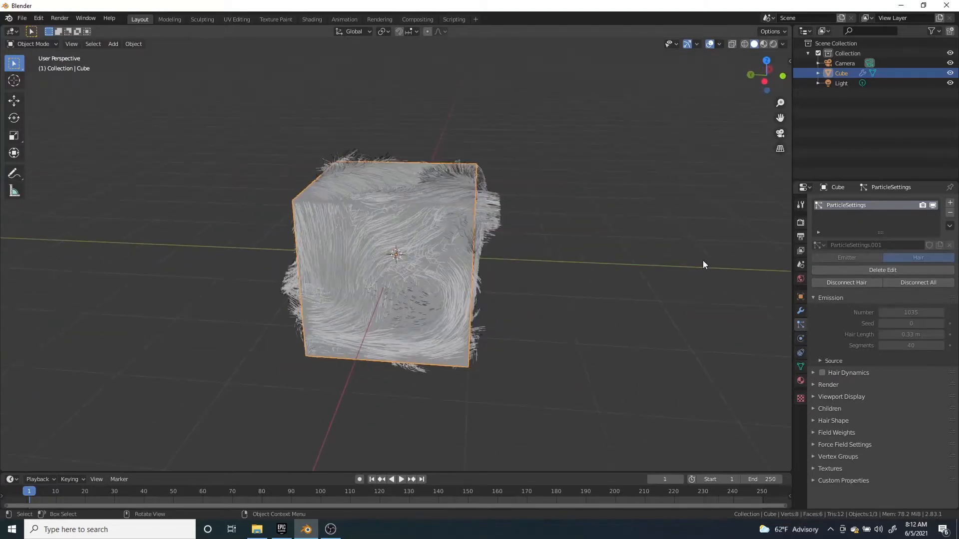
pyautogui.click(819, 361)
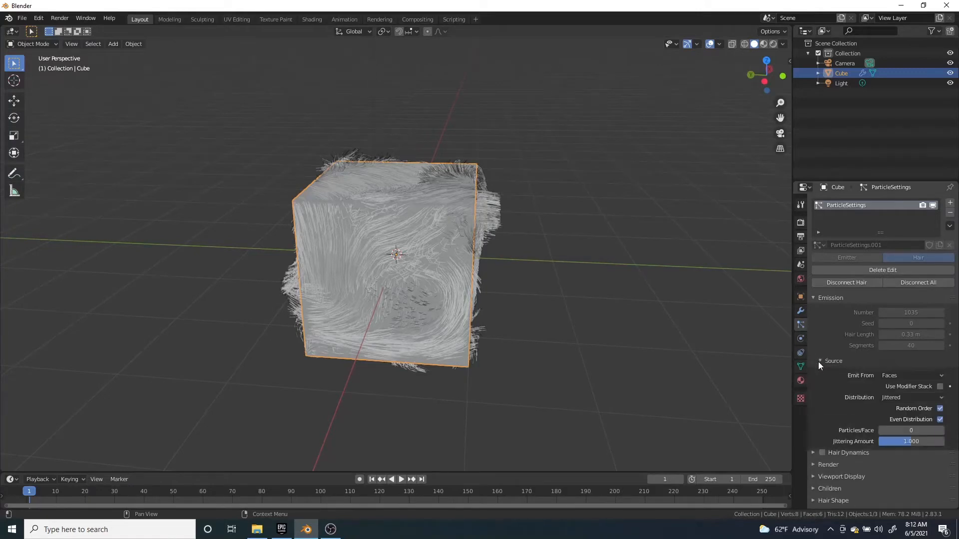
pyautogui.click(819, 361)
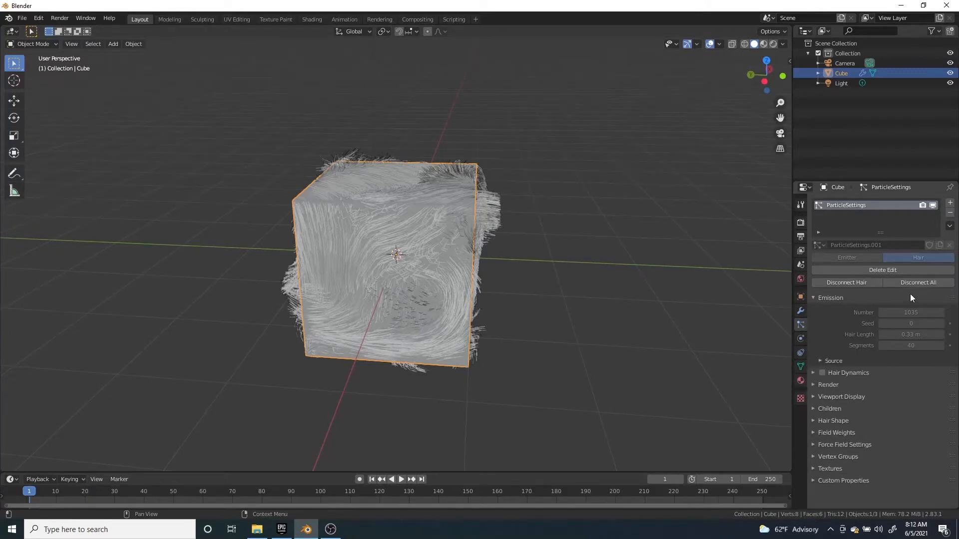
# - Disconnect all of the hair from the cube and inspect the fur up close
pyautogui.click(879, 270)
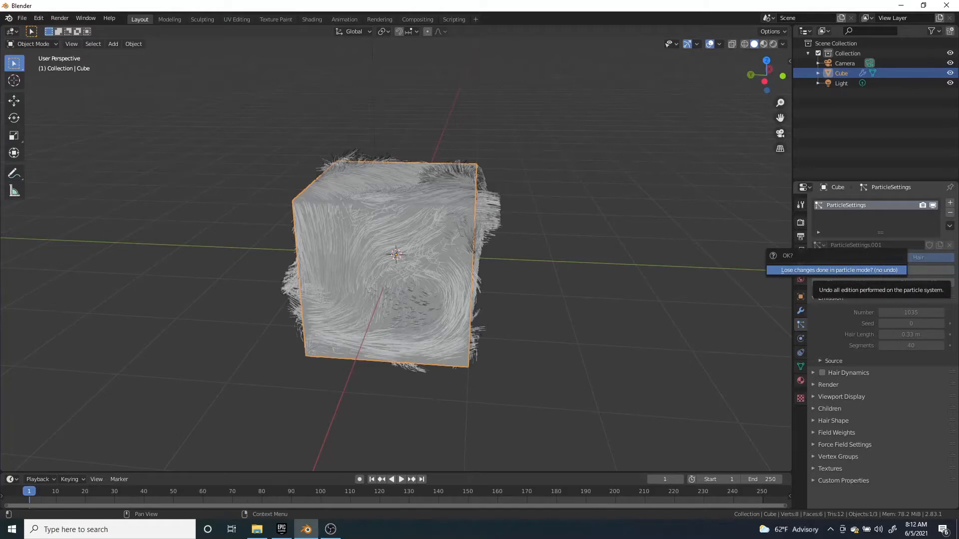
pyautogui.click(868, 271)
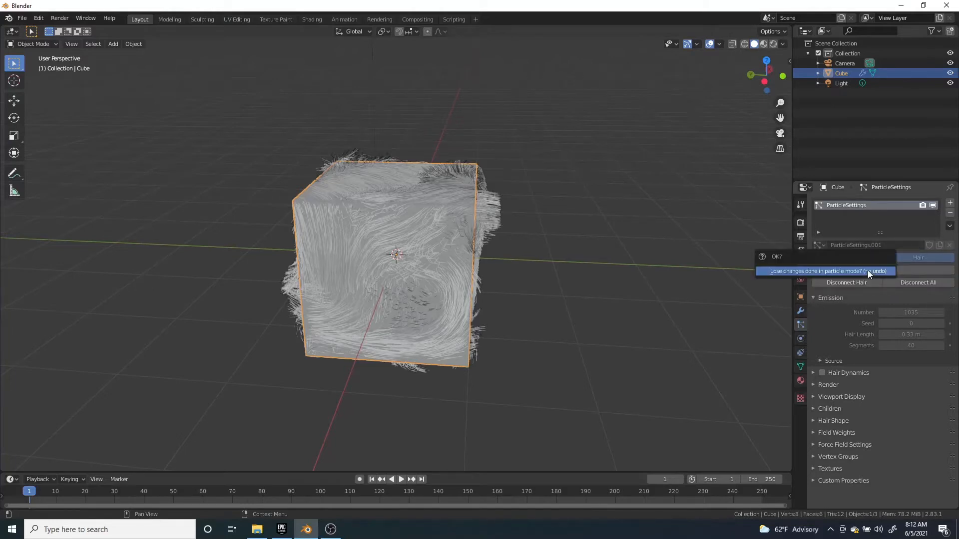
pyautogui.click(868, 271)
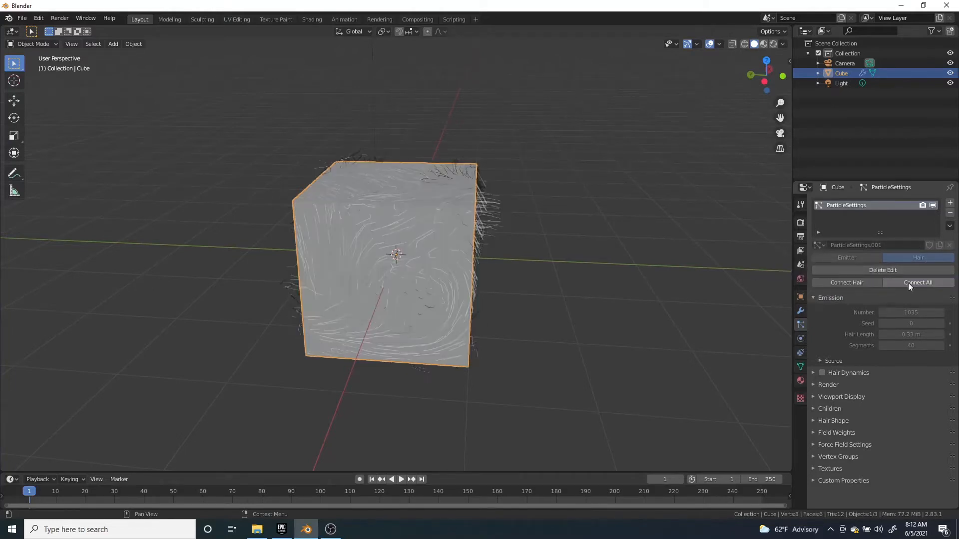
pyautogui.moveTo(523, 236); pyautogui.dragTo(499, 232, button='middle')
pyautogui.scroll(4, 505, 232)
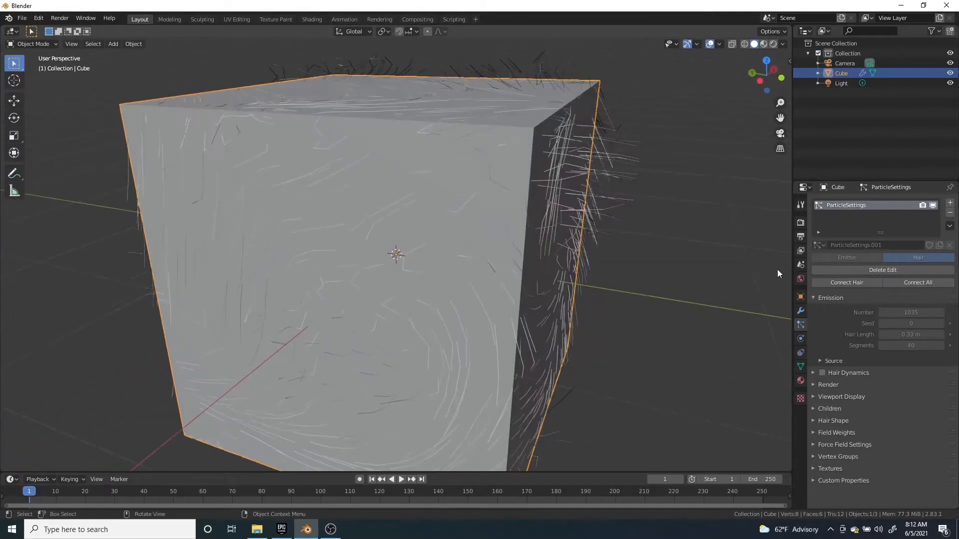
# - Reconnect the cube's hair, then disconnect all of it again
pyautogui.click(849, 282)
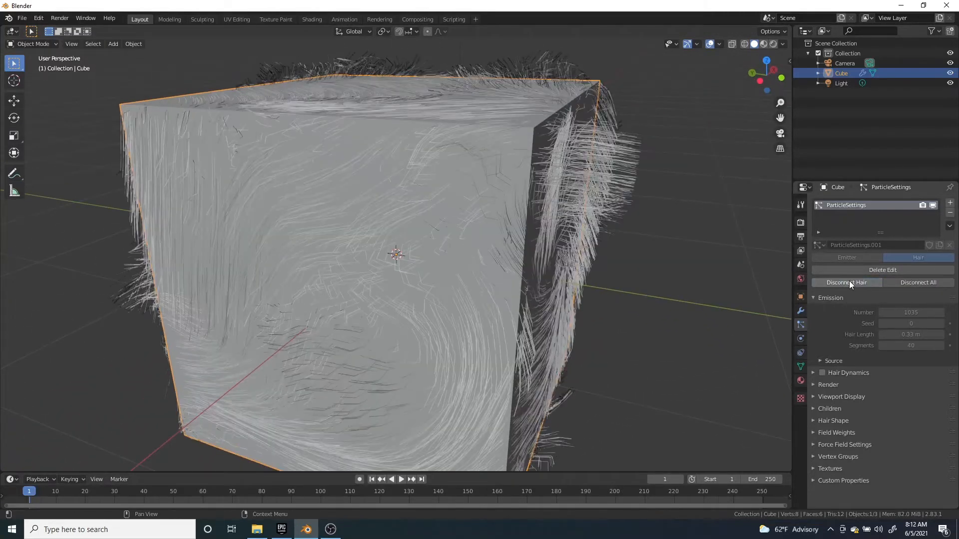
pyautogui.click(922, 282)
pyautogui.scroll(-3, 373, 187)
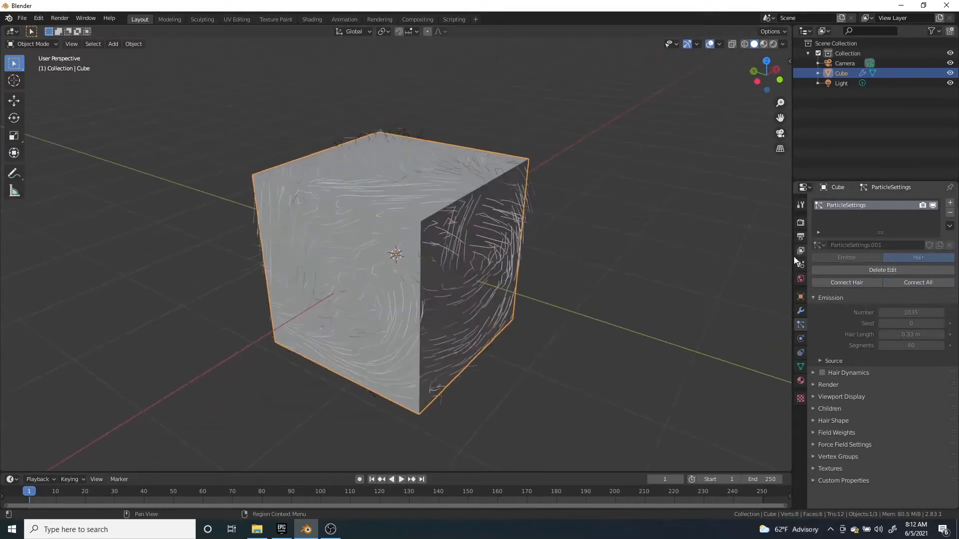
# - Discard all particle edits made to the cube's fur, then delete the cube from the scene
pyautogui.click(867, 273)
pyautogui.click(805, 272)
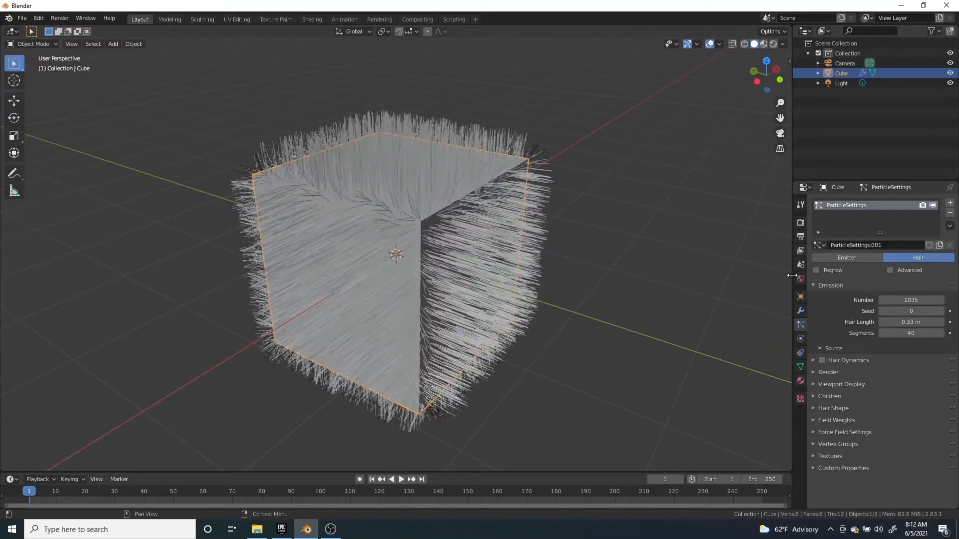
pyautogui.moveTo(636, 238)
pyautogui.mouseDown(button='middle')
pyautogui.moveTo(586, 242)
pyautogui.moveTo(648, 235)
pyautogui.mouseUp(button='middle')
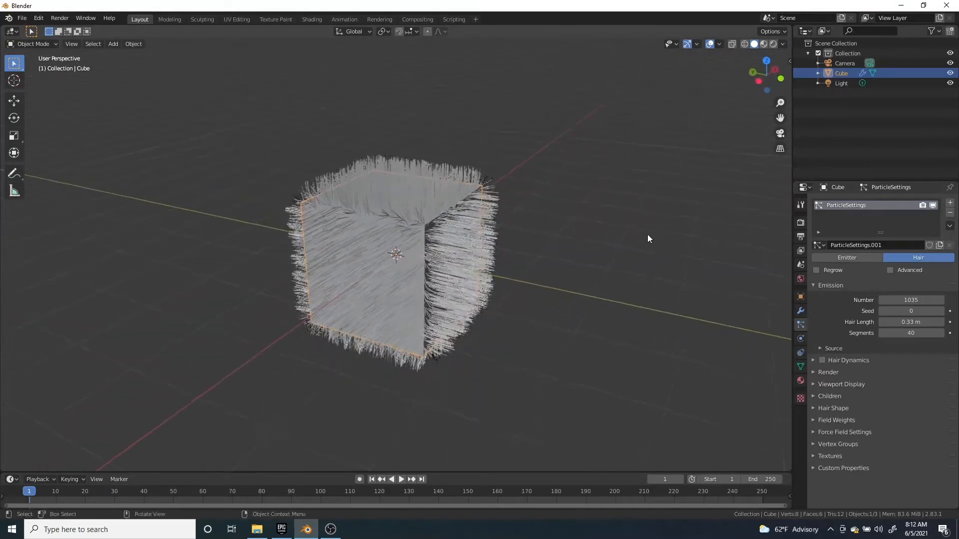
pyautogui.scroll(3, 669, 236)
pyautogui.scroll(-4, 404, 167)
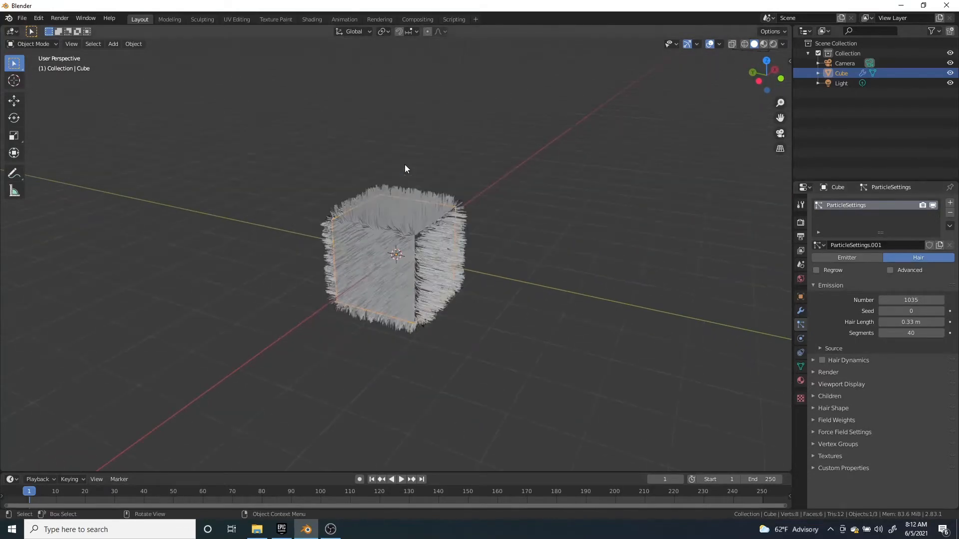
pyautogui.press('Delete')
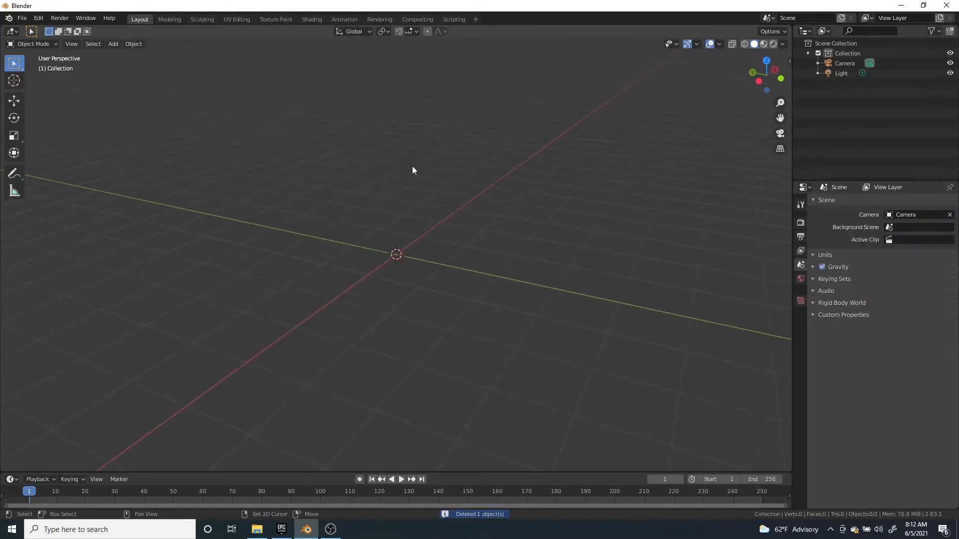
pyautogui.hotkey('shift', 'a')
pyautogui.click(464, 178)
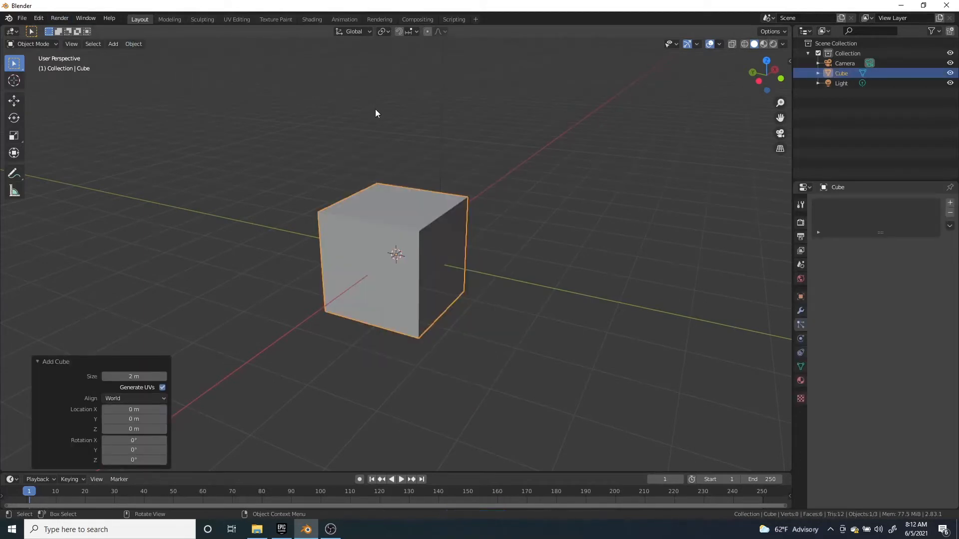
pyautogui.press('Delete')
# - Add a Monkey mesh to the empty scene and turn the view toward its face
pyautogui.hotkey('shift', 'a')
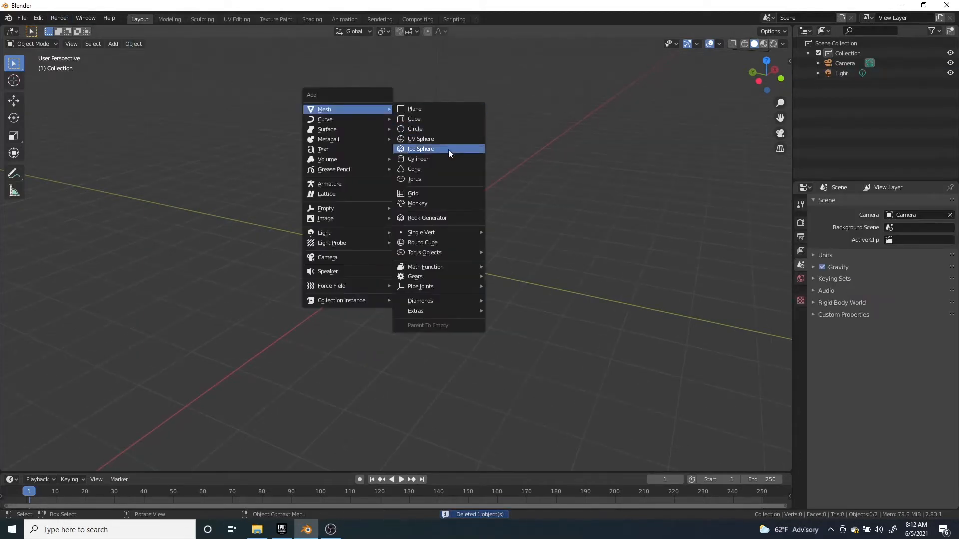
pyautogui.click(412, 203)
pyautogui.scroll(5, 454, 251)
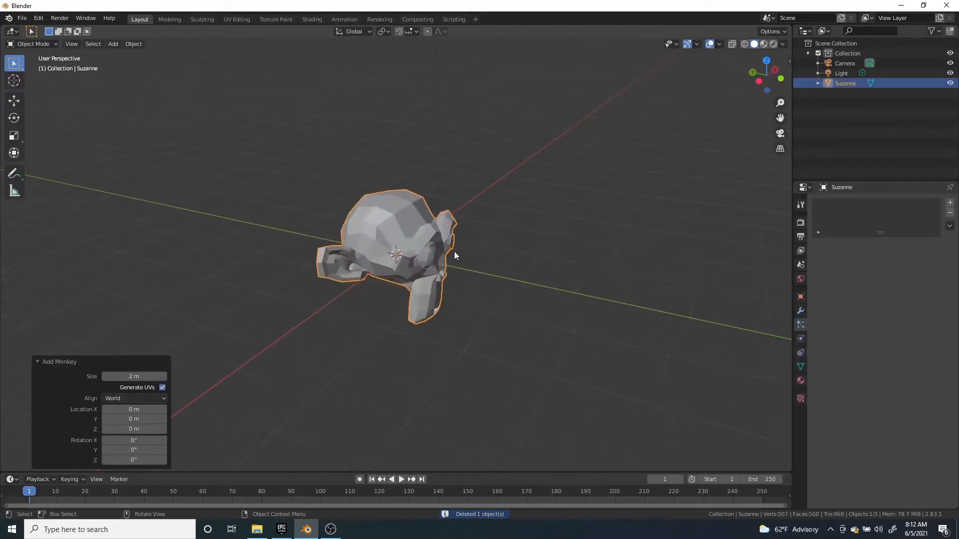
pyautogui.moveTo(455, 253); pyautogui.dragTo(394, 193, button='middle')
pyautogui.scroll(4, 395, 224)
pyautogui.scroll(-2, 439, 252)
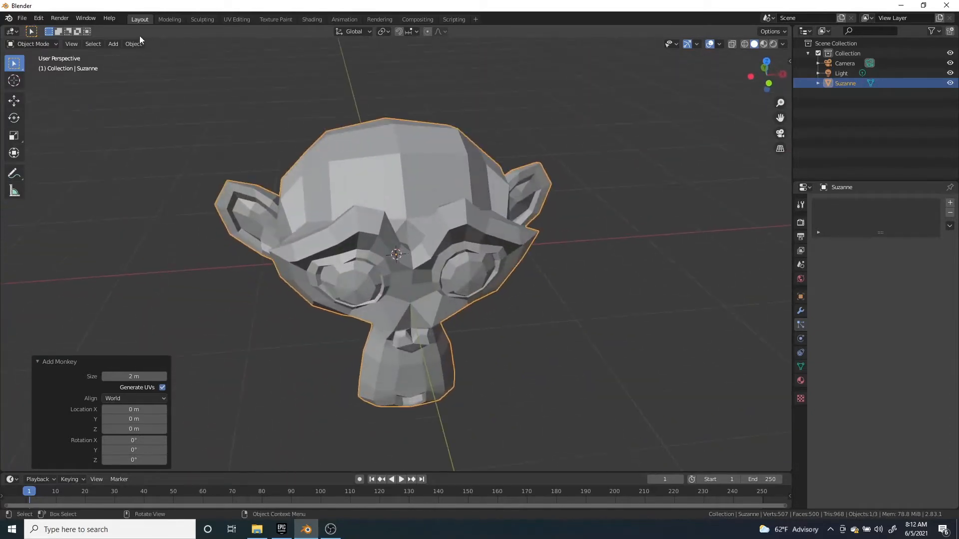
# - Apply the Quick Explode effect to the monkey head, keeping the Explode style
pyautogui.click(134, 43)
pyautogui.moveTo(169, 292)
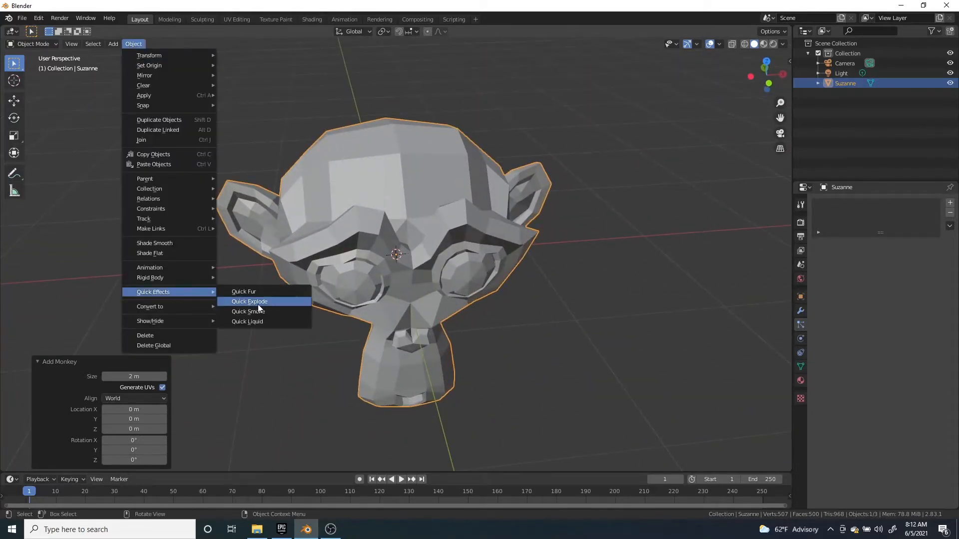
pyautogui.click(276, 302)
pyautogui.moveTo(403, 274); pyautogui.dragTo(364, 271, button='middle')
pyautogui.scroll(4, 347, 272)
pyautogui.click(121, 394)
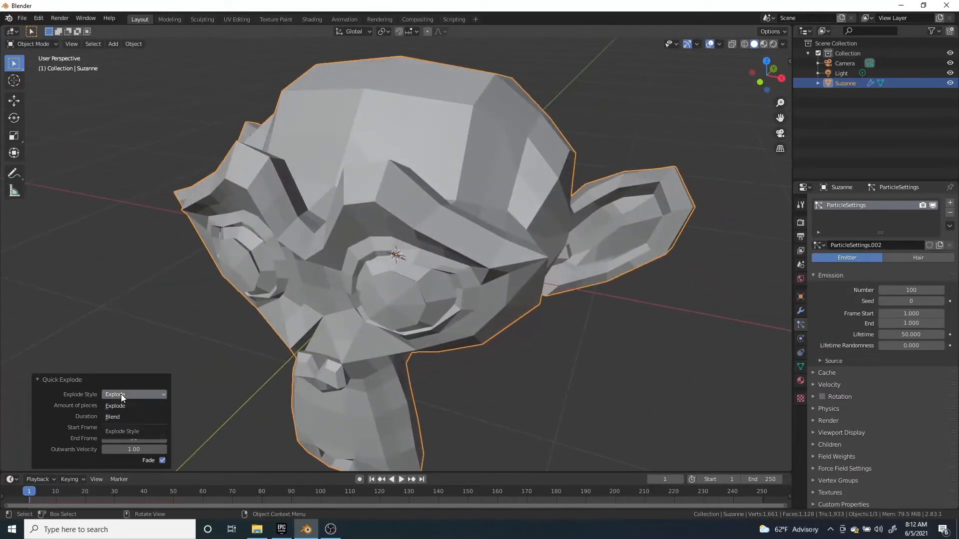
pyautogui.click(120, 394)
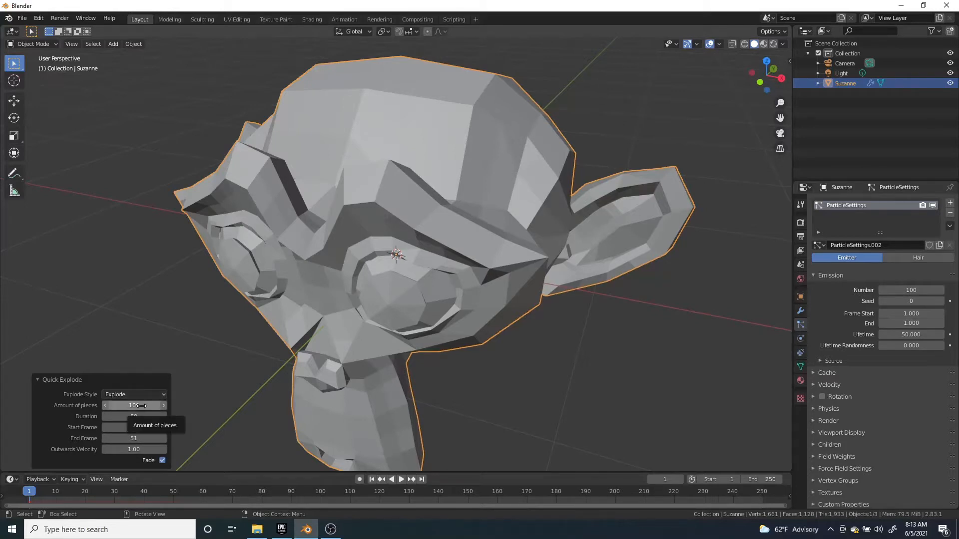
# - Set the explosion's amount of pieces to 584 and its outwards velocity to 7.96, then collapse its options
pyautogui.moveTo(142, 406); pyautogui.dragTo(210, 405)
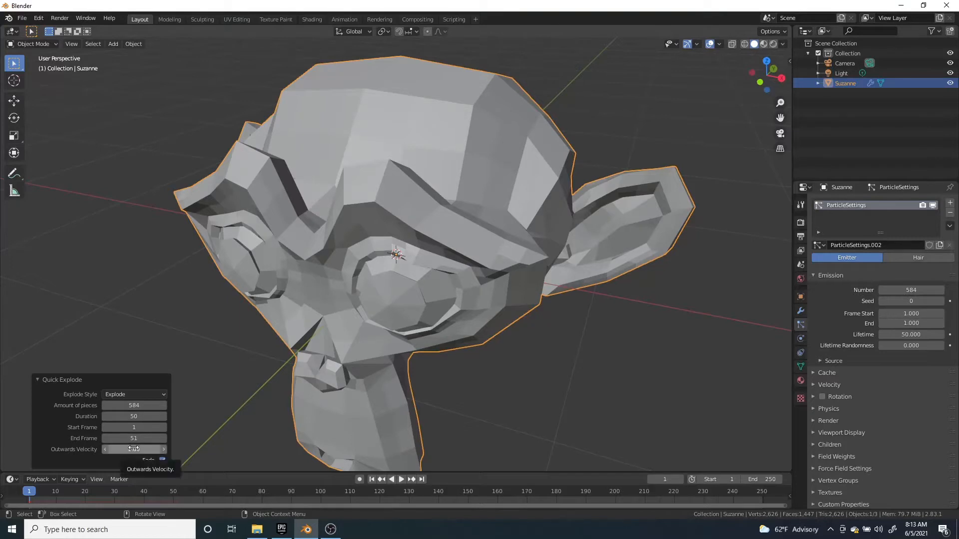
pyautogui.moveTo(135, 451); pyautogui.dragTo(154, 451)
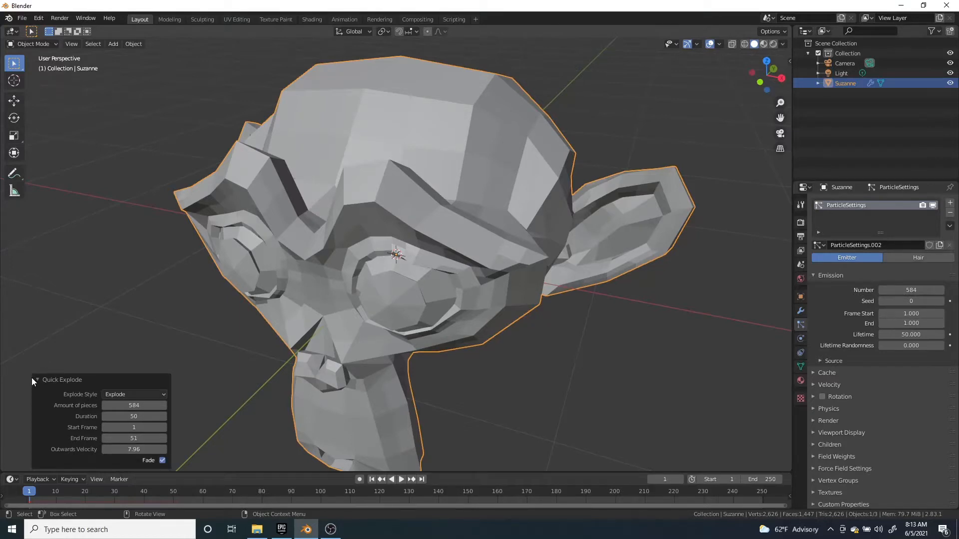
pyautogui.click(35, 380)
# - Play the monkey's explosion up to frame 20, examine the scattered pieces and scrub through the timeline
pyautogui.scroll(-5, 50, 397)
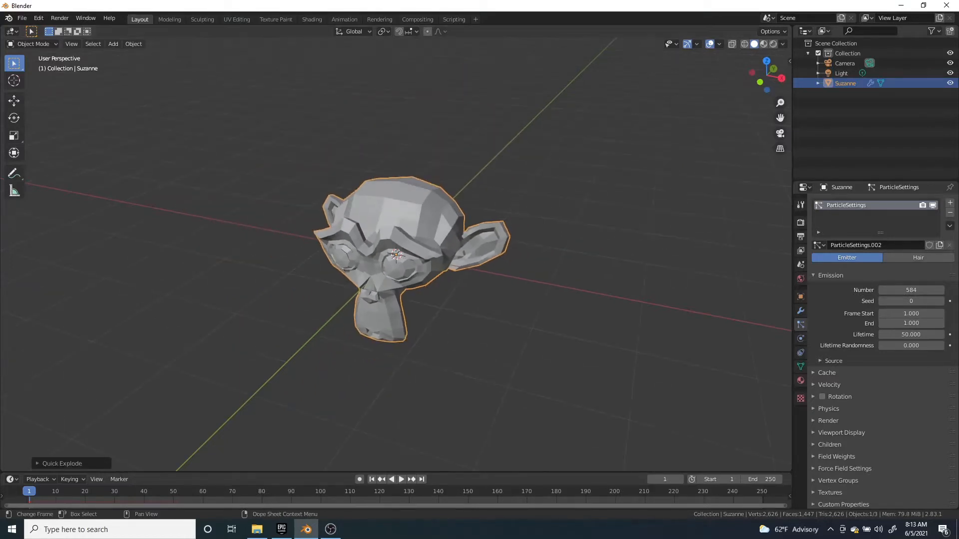
pyautogui.click(402, 480)
pyautogui.click(404, 480)
pyautogui.scroll(-6, 400, 350)
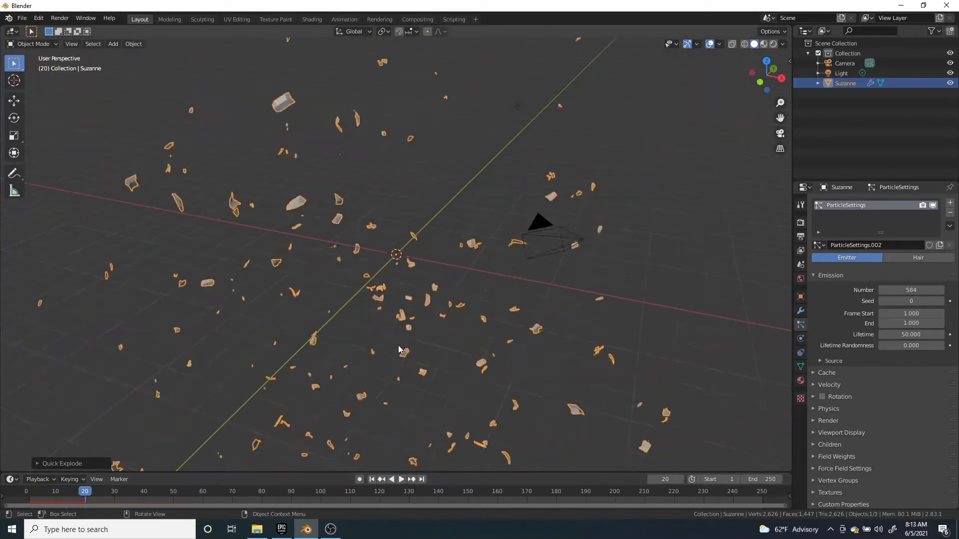
pyautogui.moveTo(398, 345); pyautogui.dragTo(445, 328, button='middle')
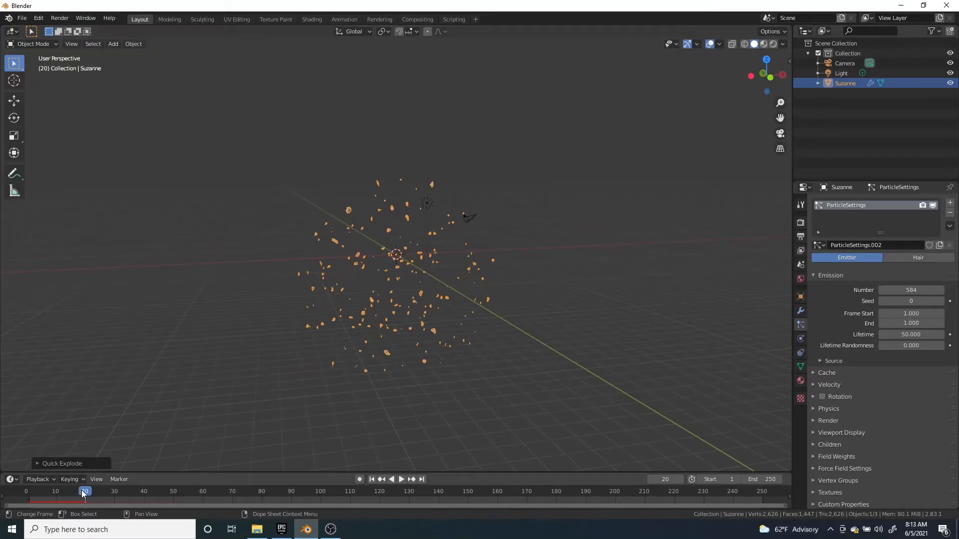
pyautogui.moveTo(84, 494)
pyautogui.mouseDown()
pyautogui.moveTo(25, 504)
pyautogui.moveTo(85, 490)
pyautogui.mouseUp()
pyautogui.press('Escape')
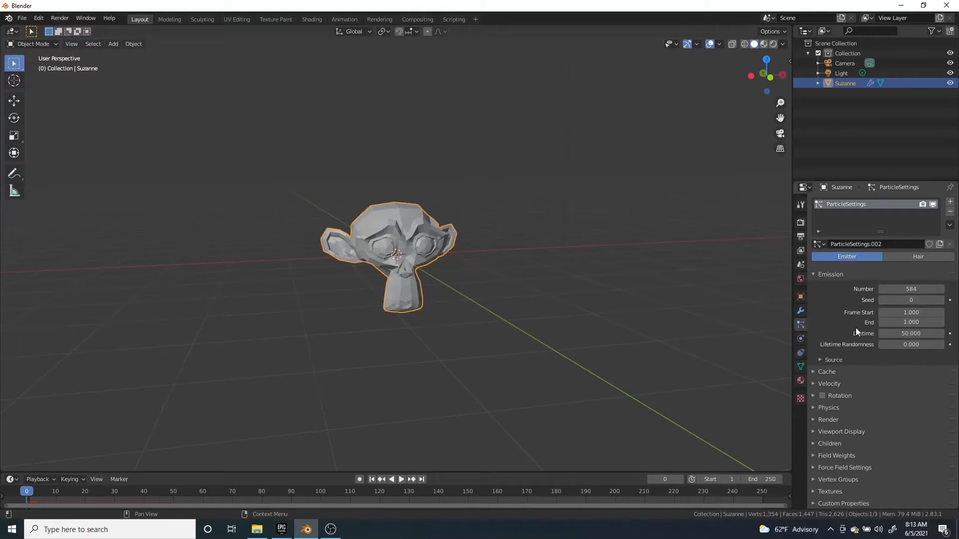
# - Set the particles' normal velocity to 0 m/s, play the explosion to frame 17 and rewind to frame 0
pyautogui.click(813, 384)
pyautogui.scroll(-5, 859, 358)
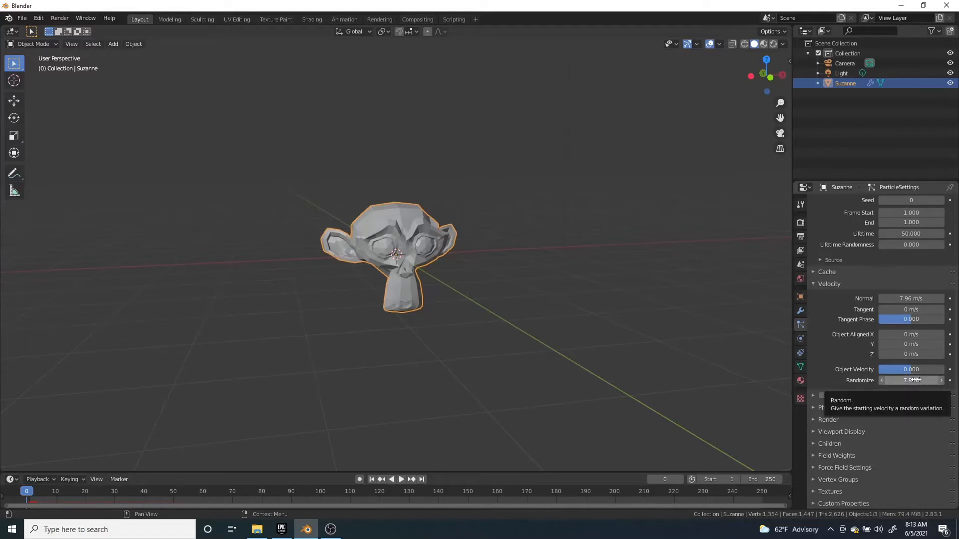
pyautogui.moveTo(913, 298); pyautogui.dragTo(910, 298)
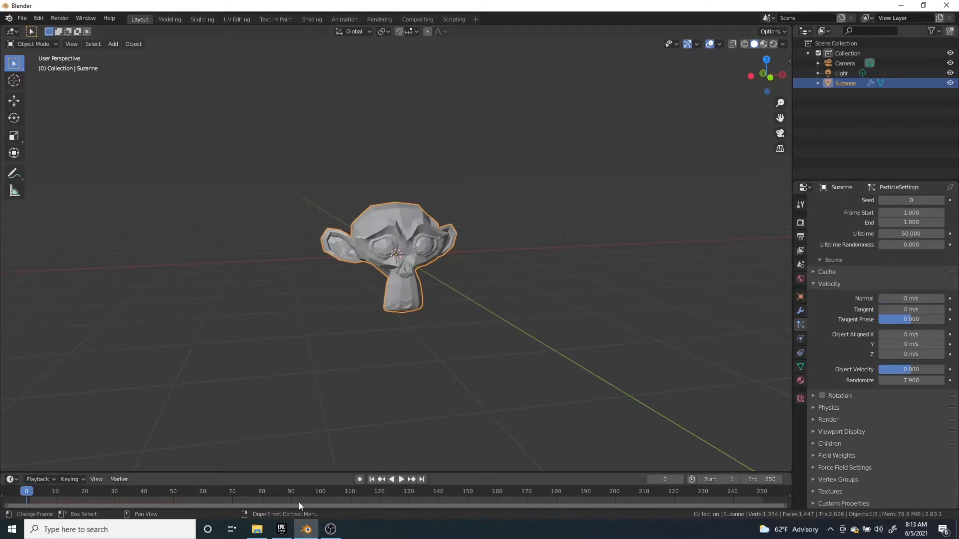
pyautogui.click(402, 479)
pyautogui.click(400, 480)
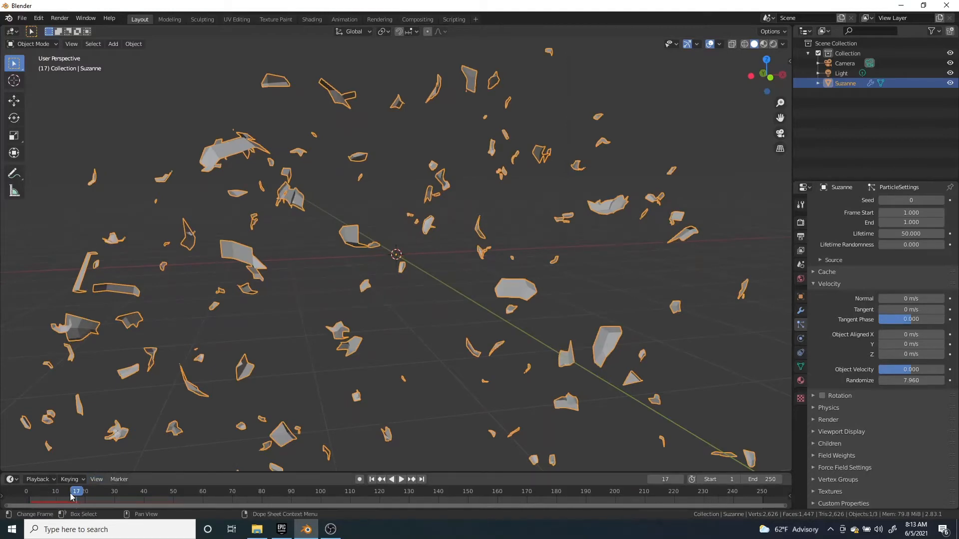
pyautogui.moveTo(75, 497); pyautogui.dragTo(14, 493)
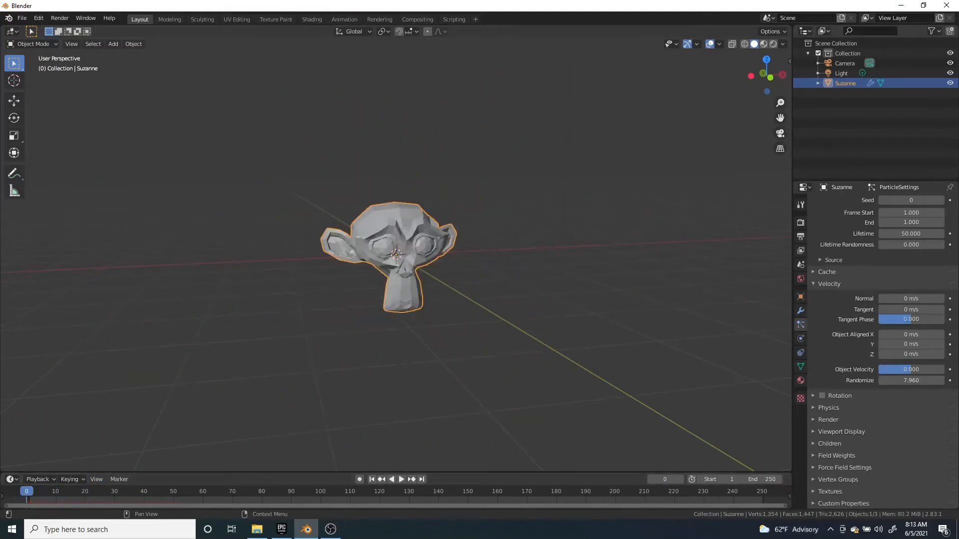
# - Set the particles' normal velocity to 0.58 m/s, play the explosion to frame 15 and examine the scattered pieces
pyautogui.moveTo(910, 299); pyautogui.dragTo(924, 299)
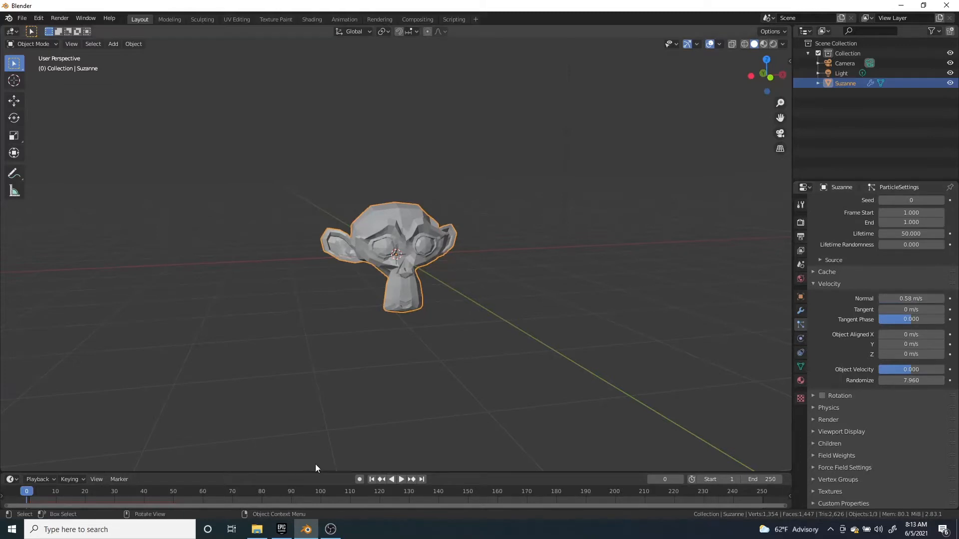
pyautogui.click(397, 478)
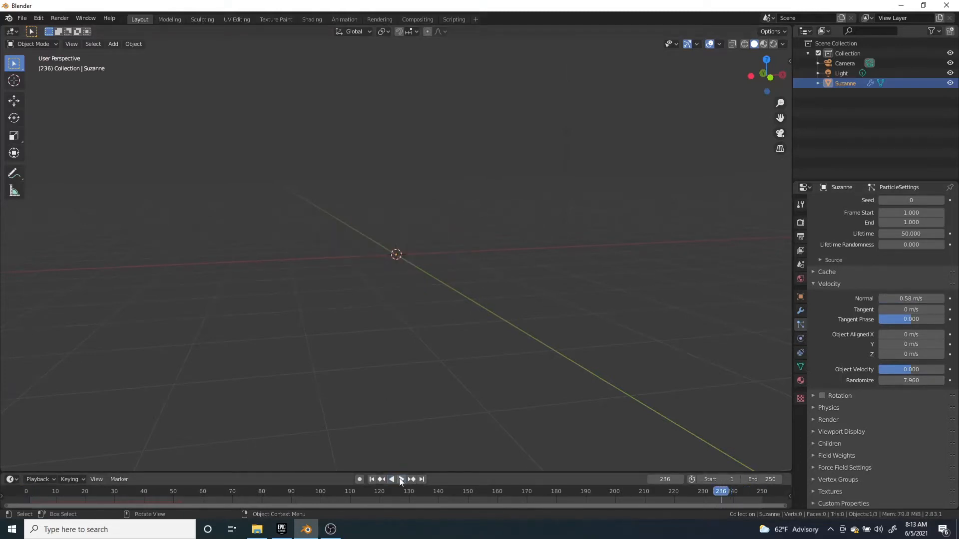
pyautogui.click(397, 478)
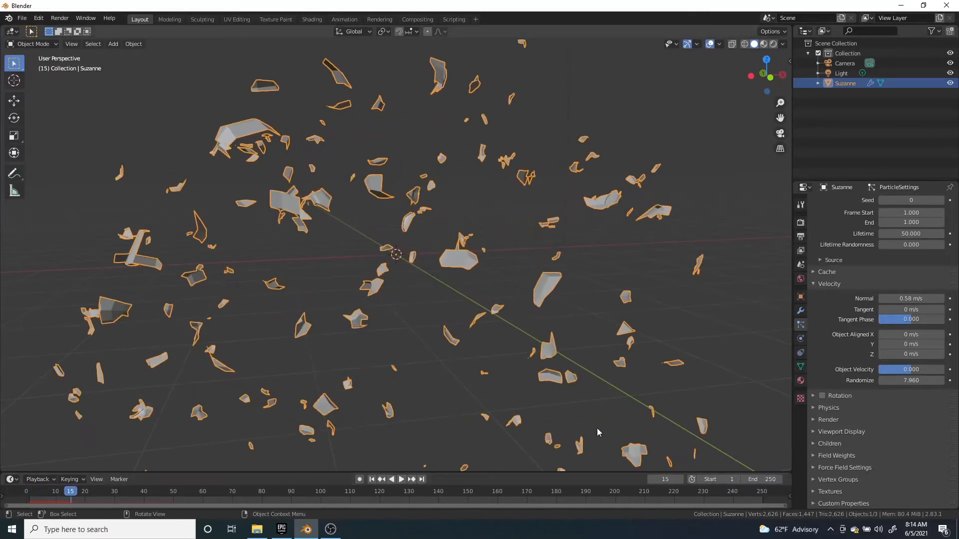
pyautogui.moveTo(484, 262); pyautogui.dragTo(582, 289, button='middle')
pyautogui.scroll(3, 423, 287)
pyautogui.scroll(4, 443, 283)
pyautogui.scroll(-5, 447, 284)
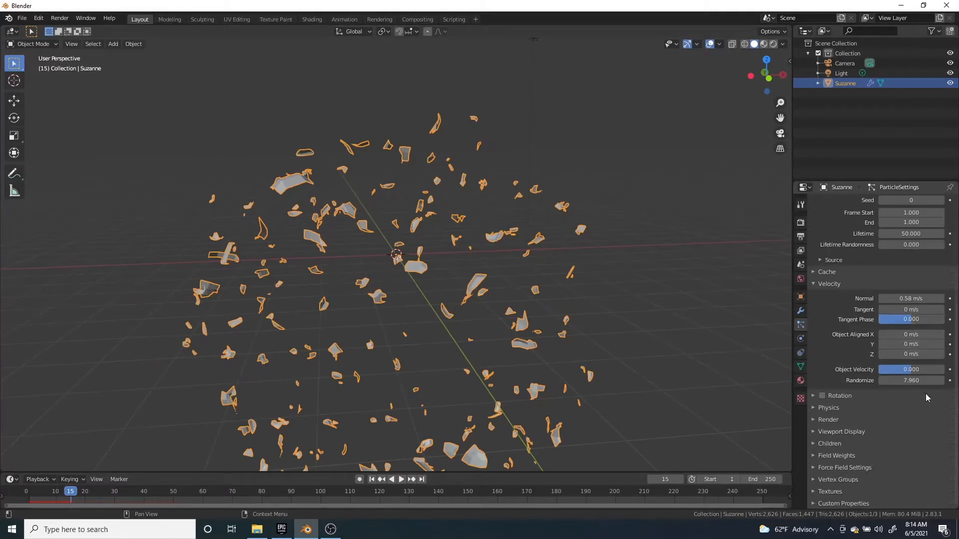
# - Set the velocity's Randomize value to 2.490, play the explosion from frame 0 to frame 19 and rewind
pyautogui.moveTo(914, 381); pyautogui.dragTo(879, 381)
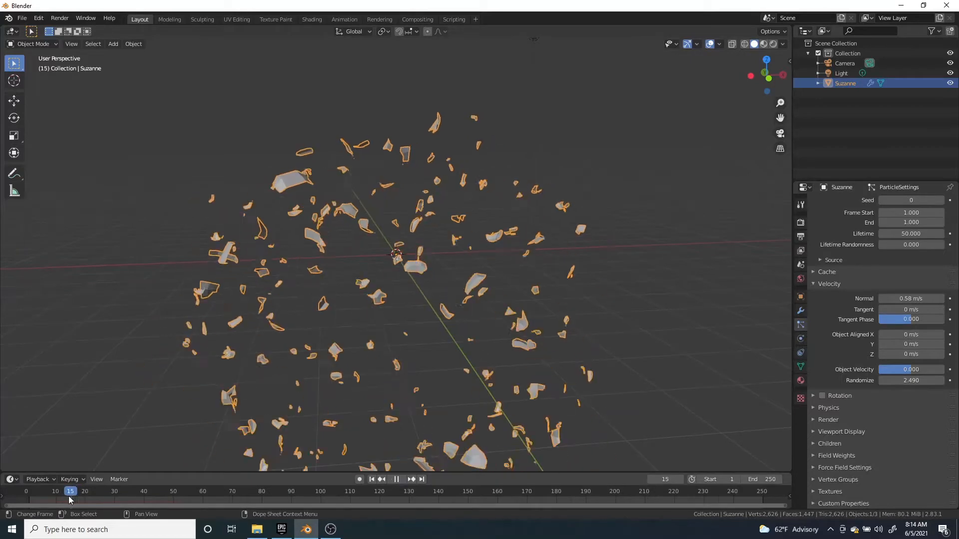
pyautogui.moveTo(68, 496); pyautogui.dragTo(2, 495)
pyautogui.click(401, 479)
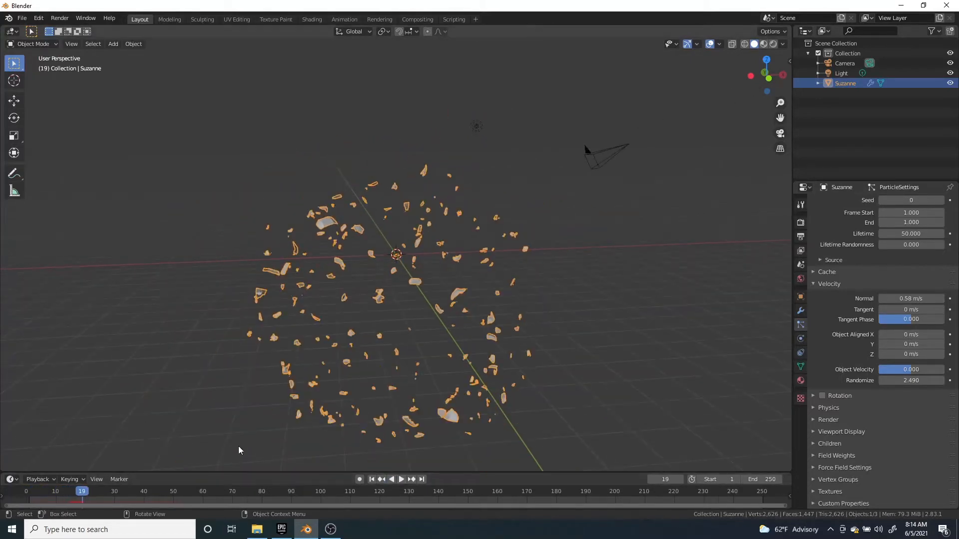
pyautogui.moveTo(77, 493); pyautogui.dragTo(46, 499)
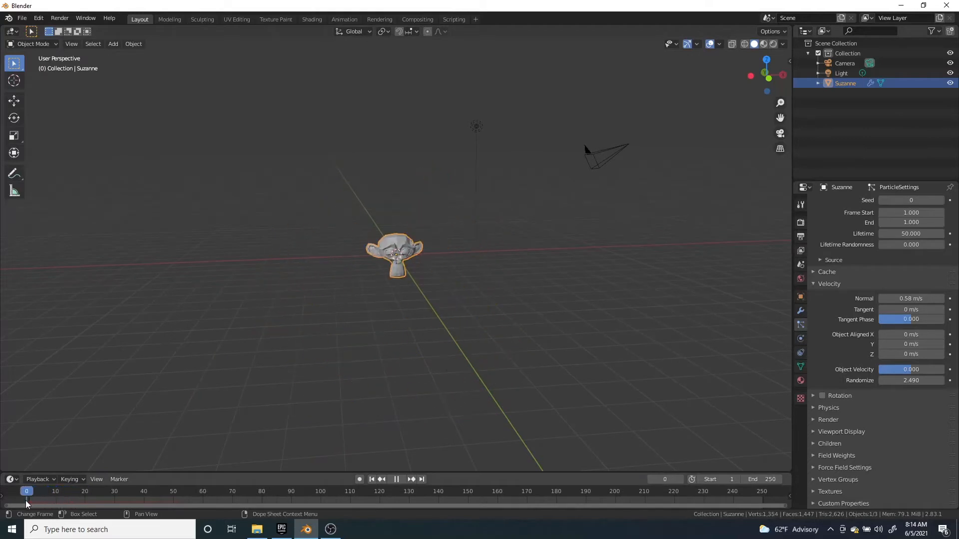
# - Play the monkey's explosion to about frame 42, rewind it and scrub to frame 53 to examine when the pieces vanish
pyautogui.click(402, 478)
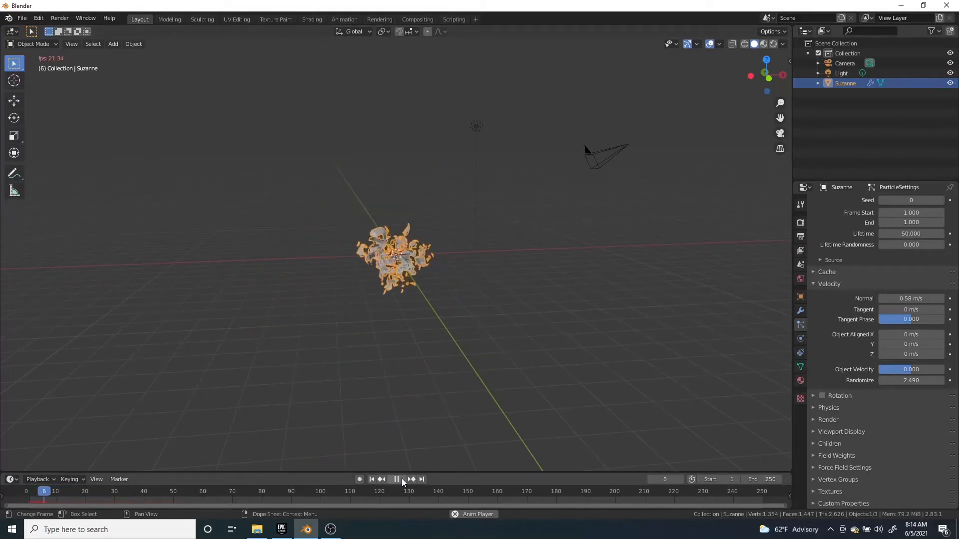
pyautogui.click(401, 479)
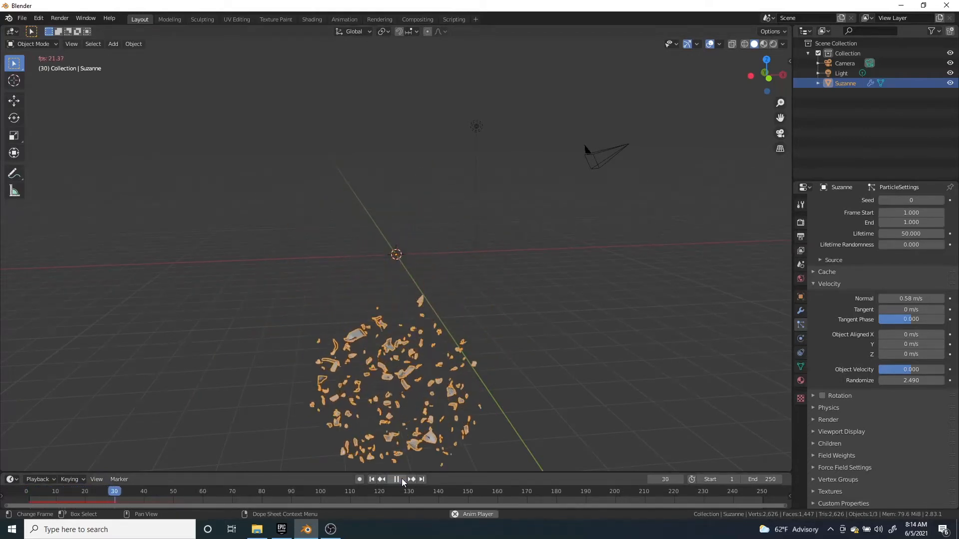
pyautogui.moveTo(424, 400); pyautogui.dragTo(443, 355, button='middle')
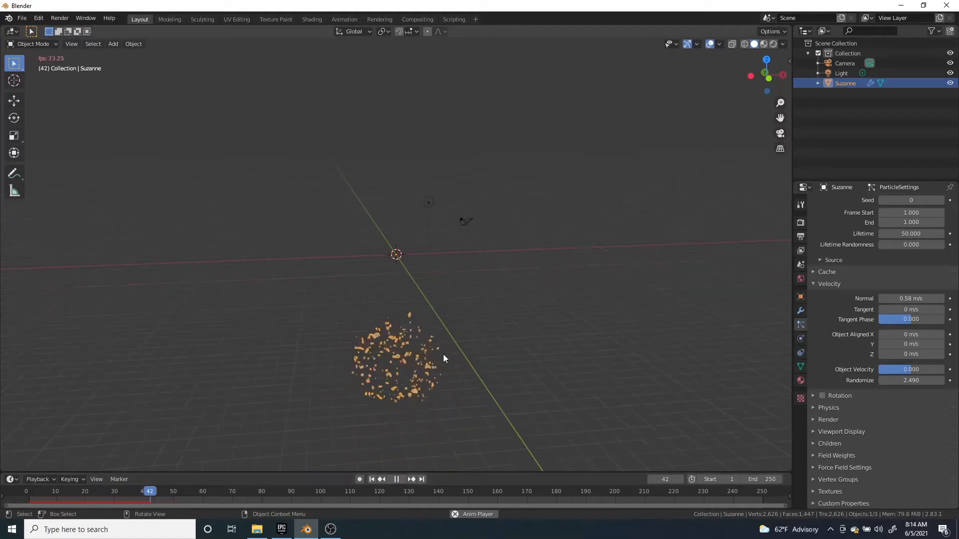
pyautogui.click(396, 478)
pyautogui.click(153, 494)
pyautogui.moveTo(151, 492); pyautogui.dragTo(15, 496)
pyautogui.scroll(6, 431, 272)
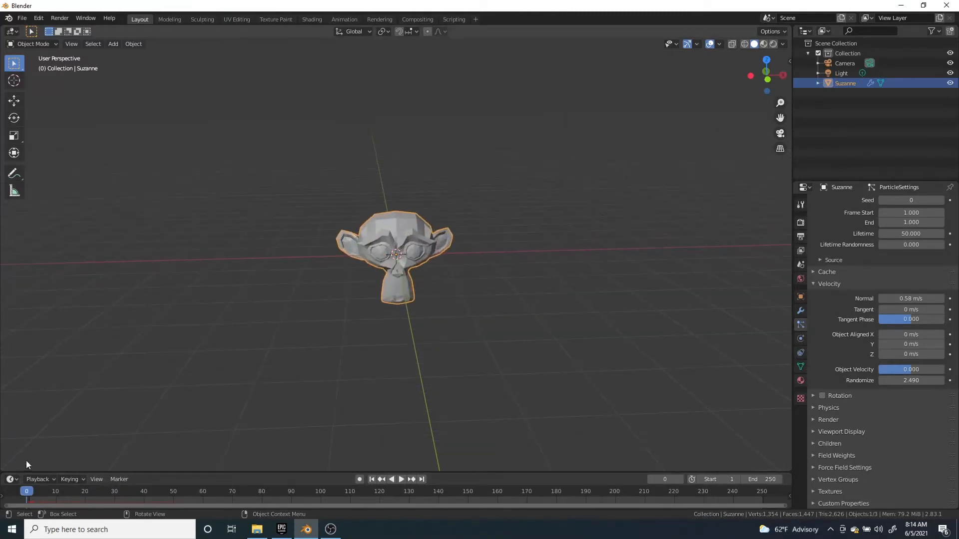
pyautogui.moveTo(25, 494); pyautogui.dragTo(182, 494)
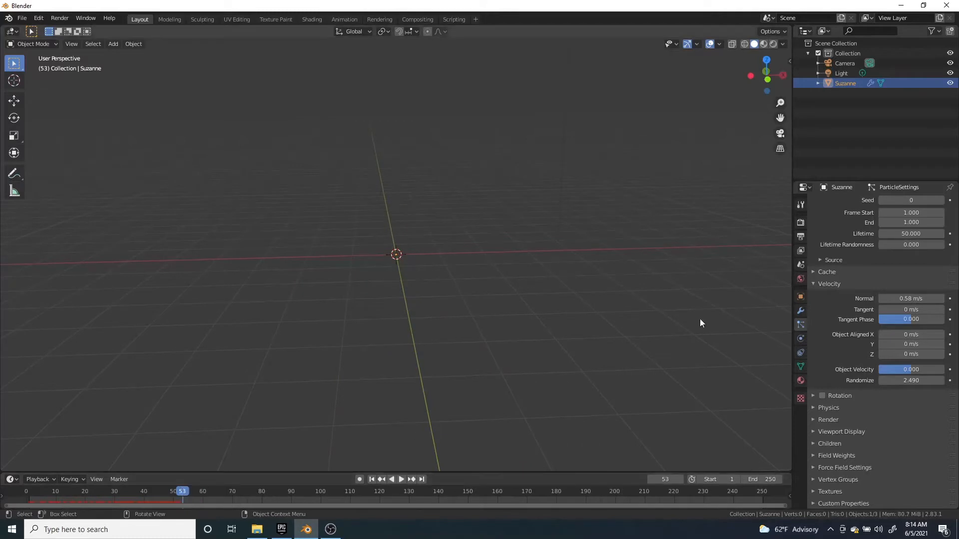
# - Examine the particle system's emission values and Cache baking options, then collapse the cache options
pyautogui.scroll(5, 850, 217)
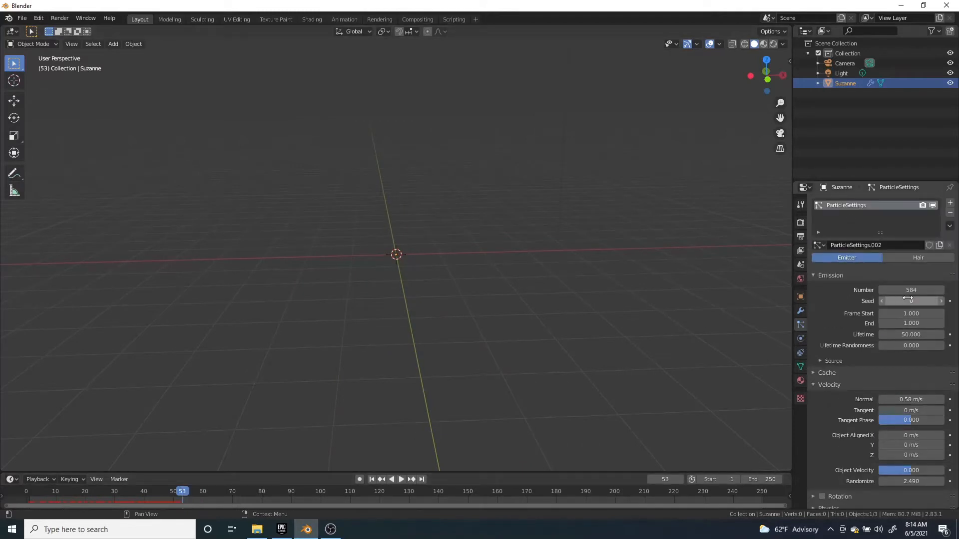
pyautogui.scroll(-2, 900, 352)
pyautogui.scroll(-2, 901, 355)
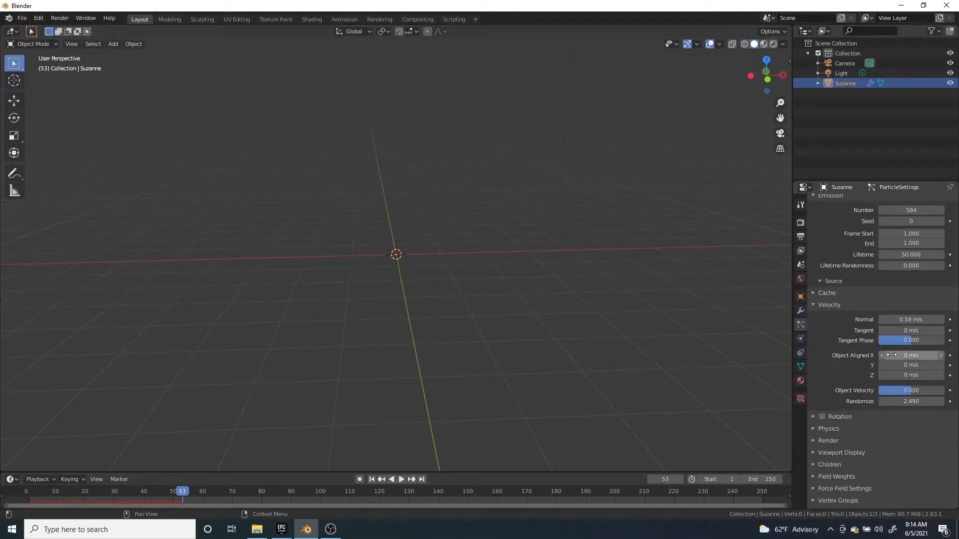
pyautogui.click(816, 294)
pyautogui.scroll(-5, 846, 350)
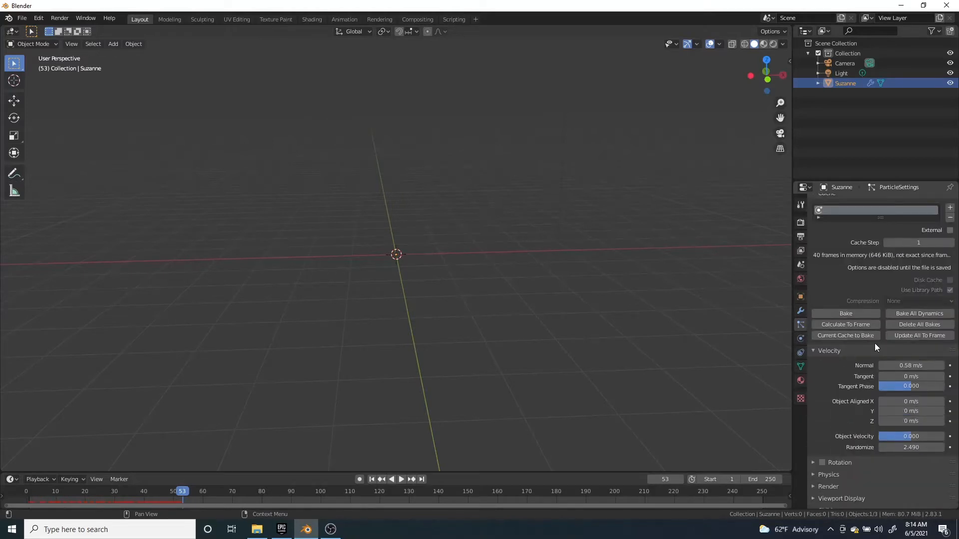
pyautogui.scroll(-3, 902, 230)
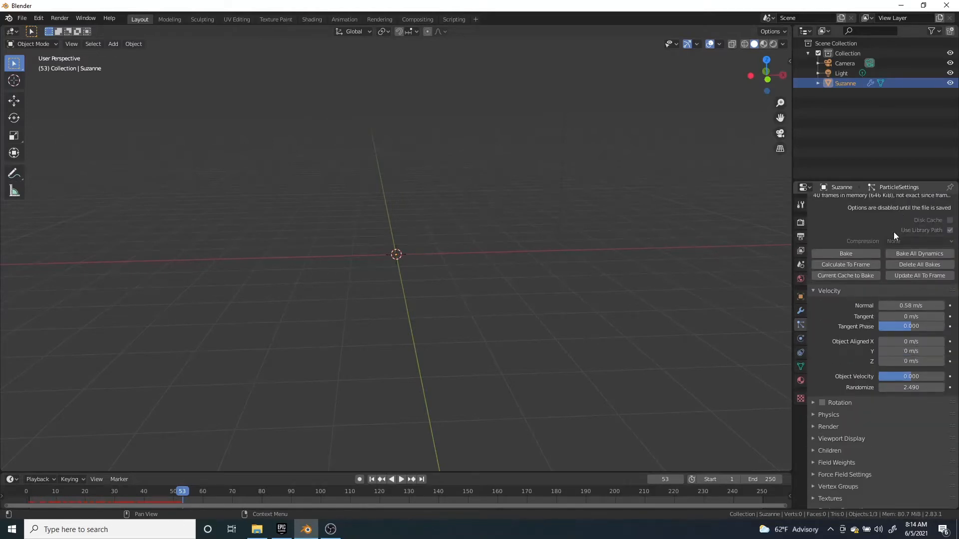
pyautogui.scroll(3, 859, 310)
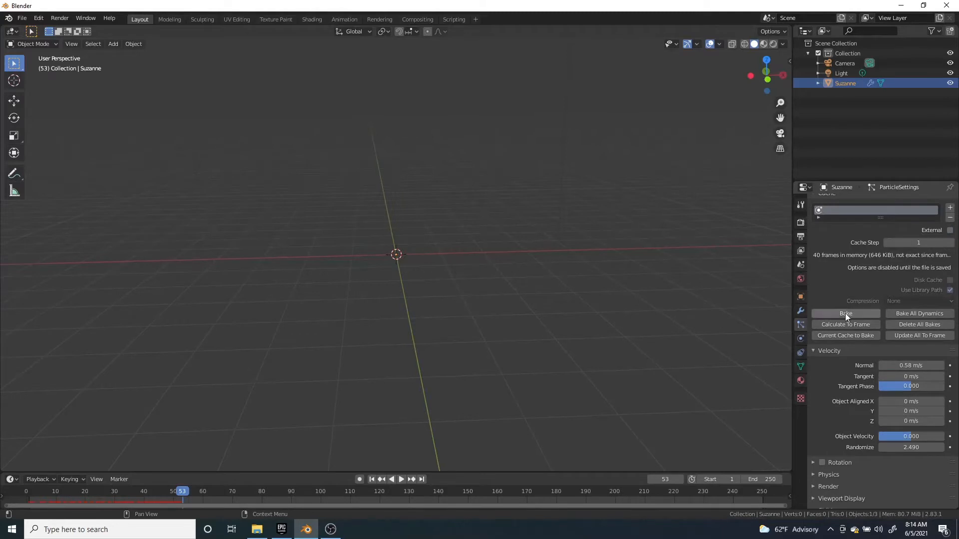
pyautogui.scroll(2, 846, 310)
pyautogui.click(815, 236)
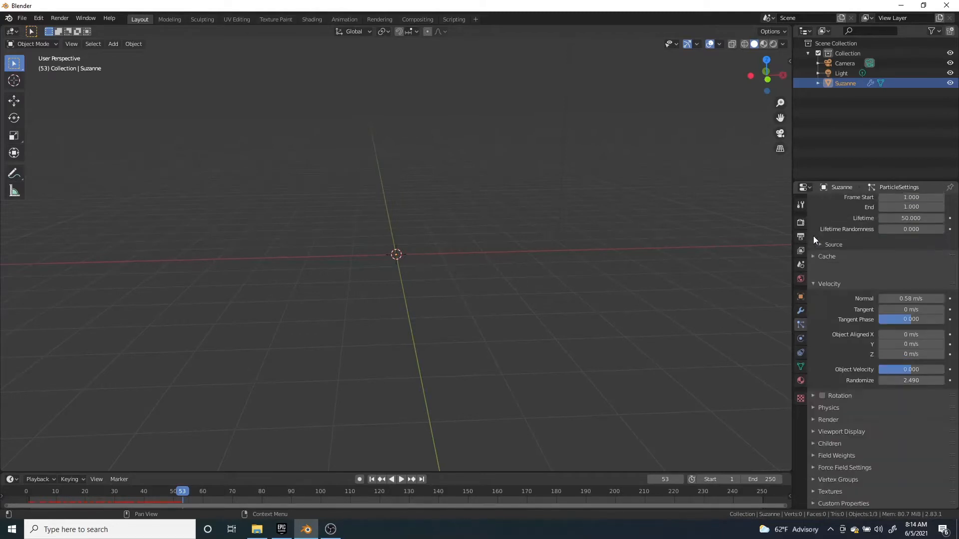
# - Set the particles' Lifetime to 120 frames
pyautogui.scroll(4, 865, 304)
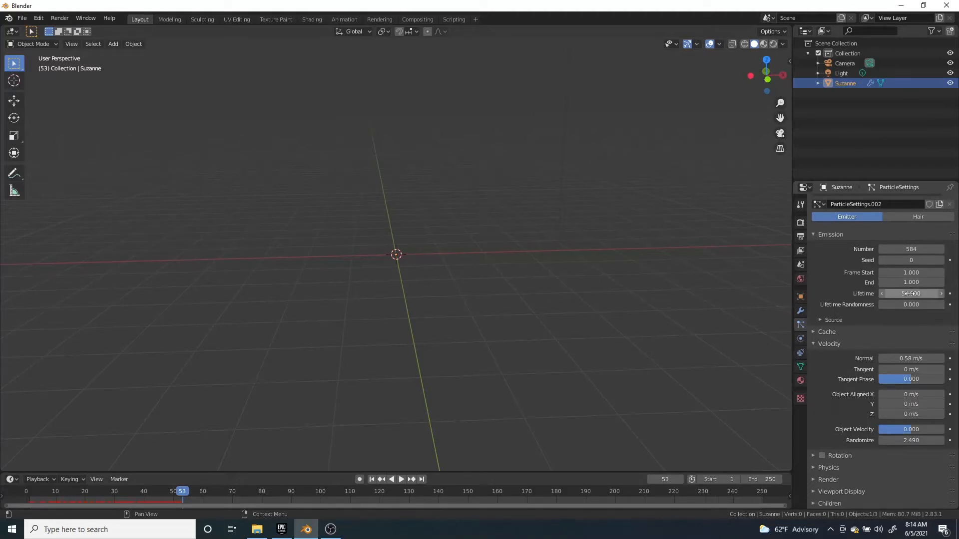
pyautogui.click(911, 293)
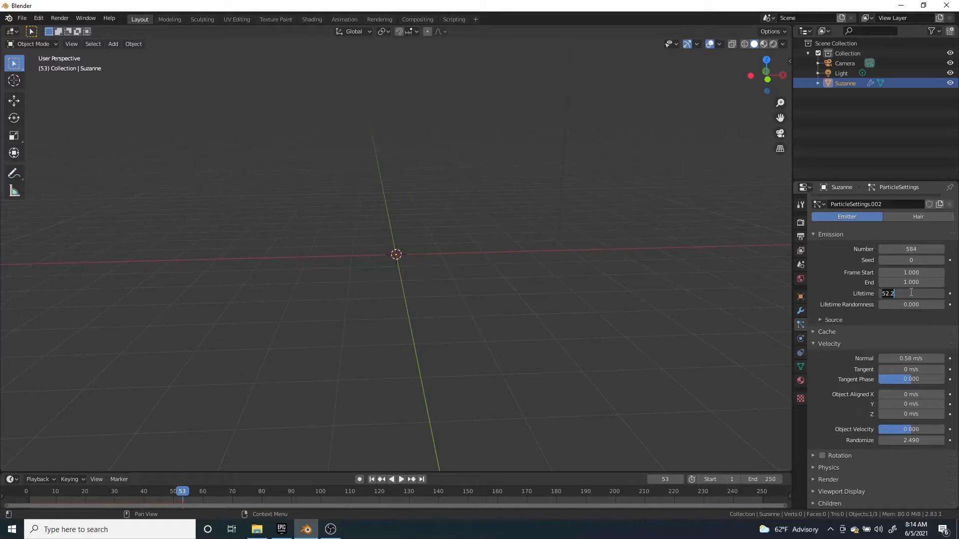
pyautogui.write('120')
pyautogui.press('Return')
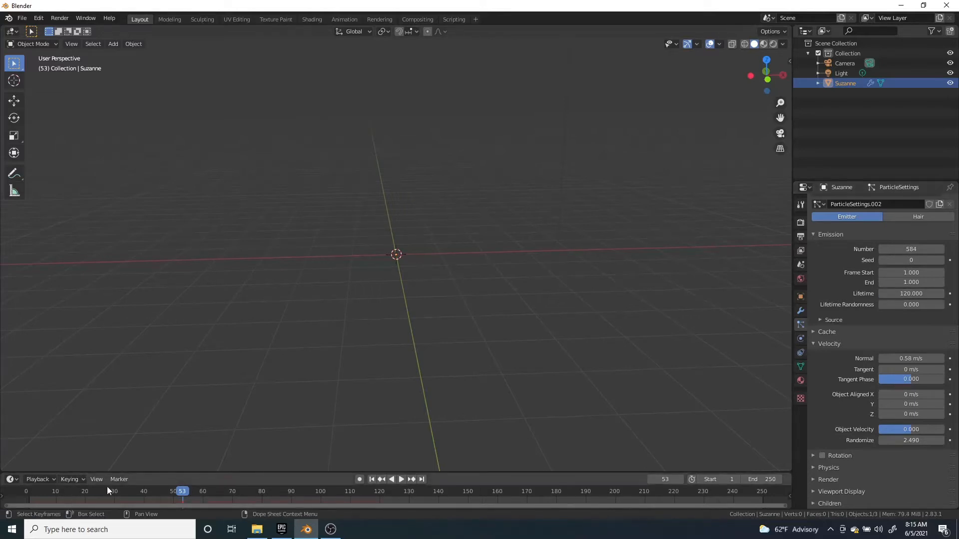
# - Replay the explosion from the start past frame 120, viewing the pieces from above, and rewind to frame 0
pyautogui.moveTo(187, 490); pyautogui.dragTo(29, 505)
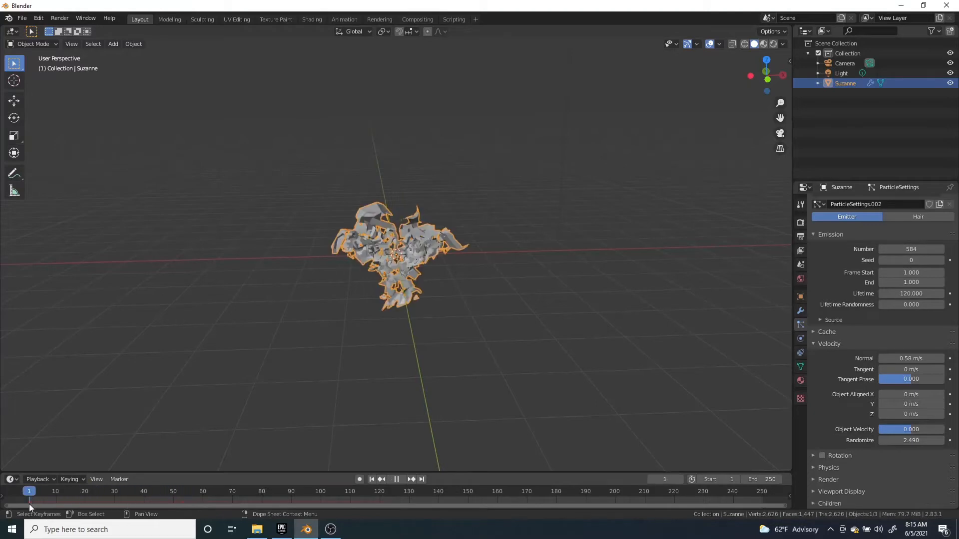
pyautogui.click(401, 480)
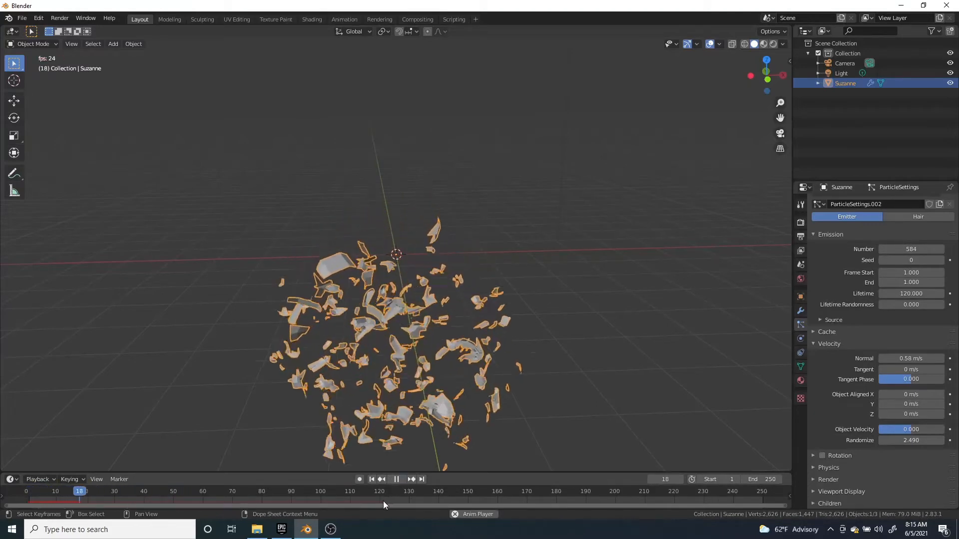
pyautogui.moveTo(474, 288); pyautogui.dragTo(335, 377, button='middle')
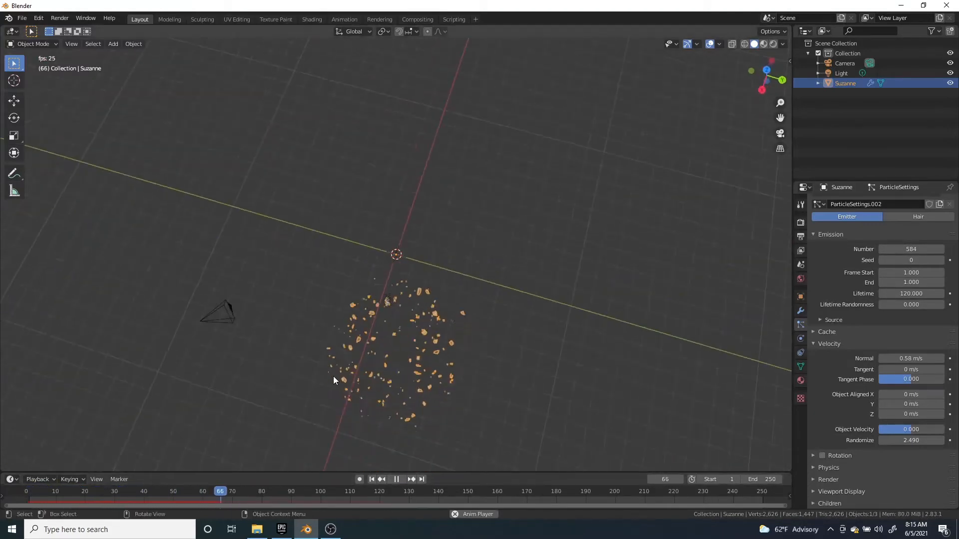
pyautogui.scroll(-8, 377, 385)
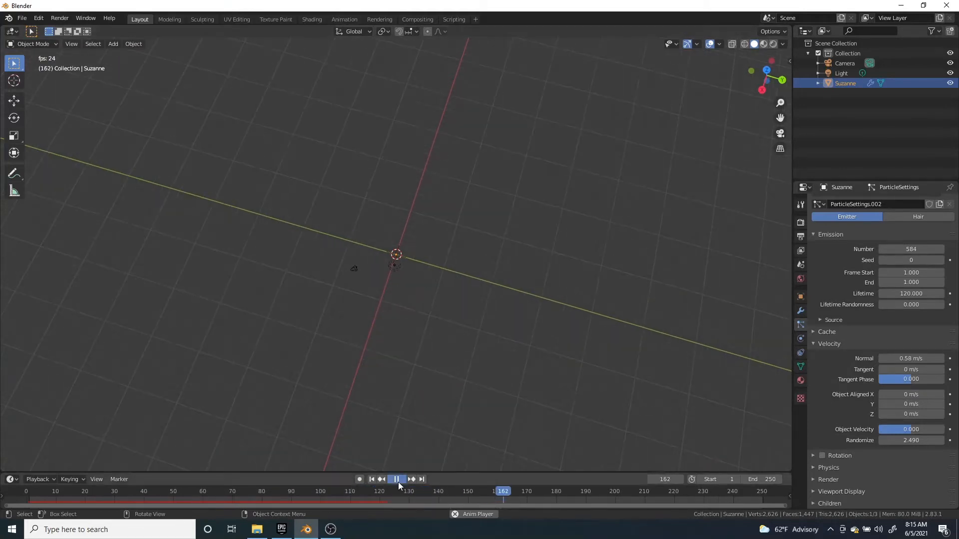
pyautogui.moveTo(500, 497); pyautogui.dragTo(26, 501)
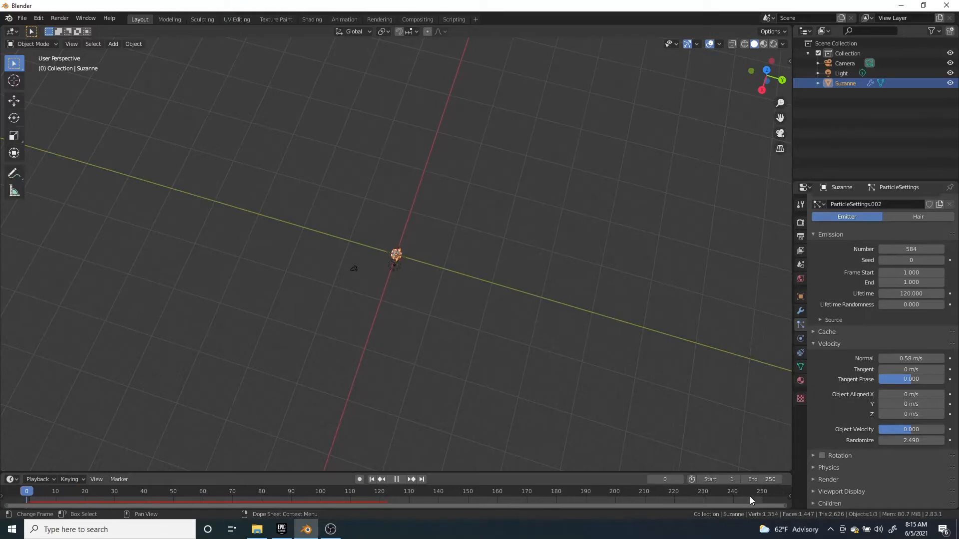
pyautogui.press('space')
# - Replace the monkey with a new UV Sphere by deleting the monkey and adding the sphere mesh
pyautogui.moveTo(428, 292); pyautogui.dragTo(574, 249, button='middle')
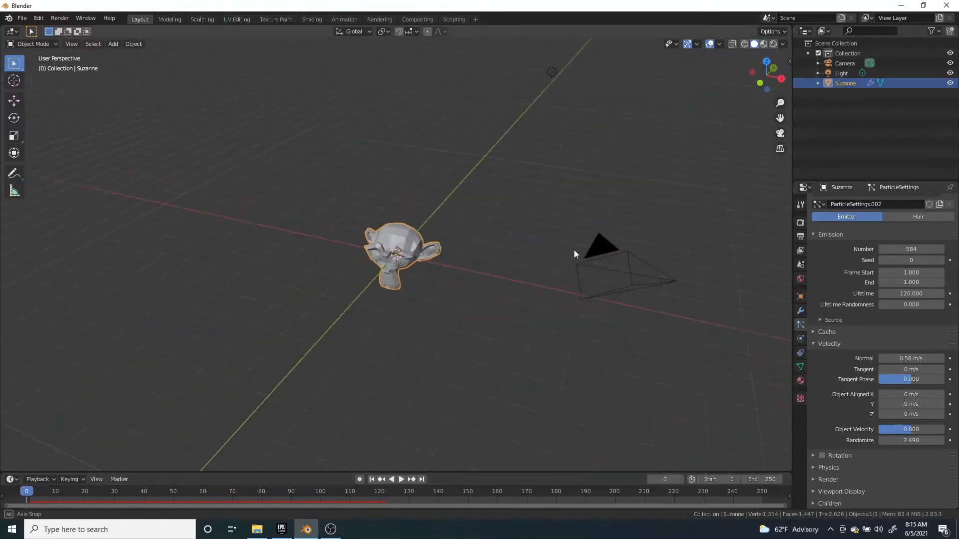
pyautogui.scroll(4, 504, 256)
pyautogui.scroll(-1, 505, 270)
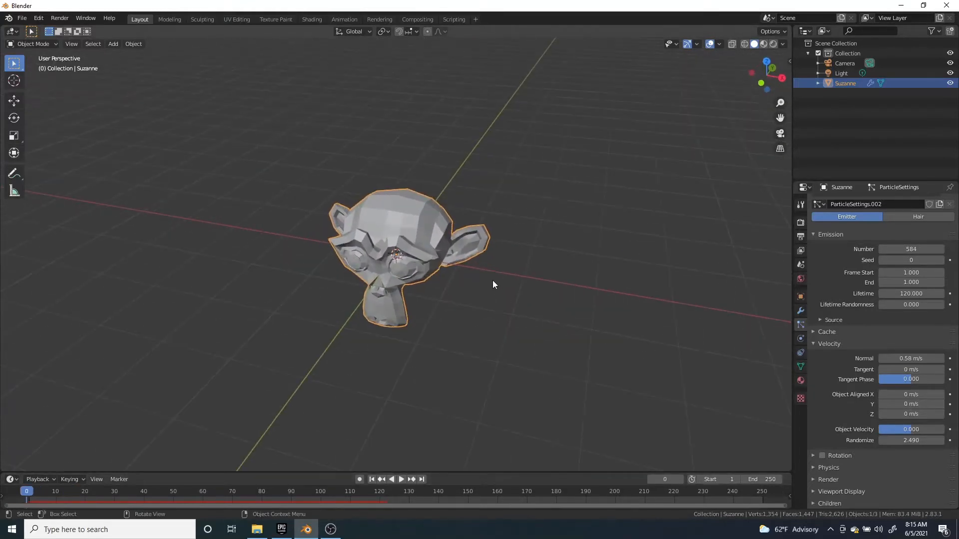
pyautogui.press('Delete')
pyautogui.hotkey('shift', 'a')
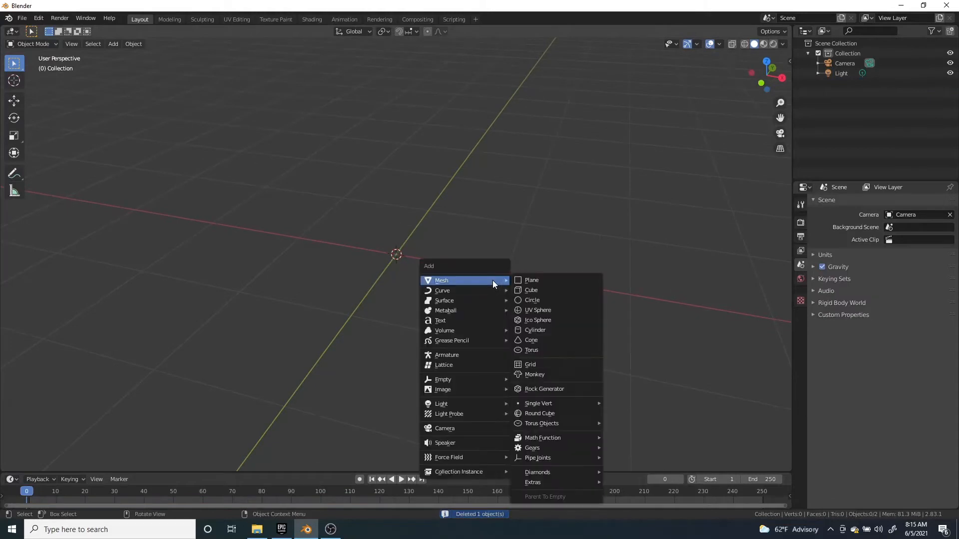
pyautogui.click(530, 310)
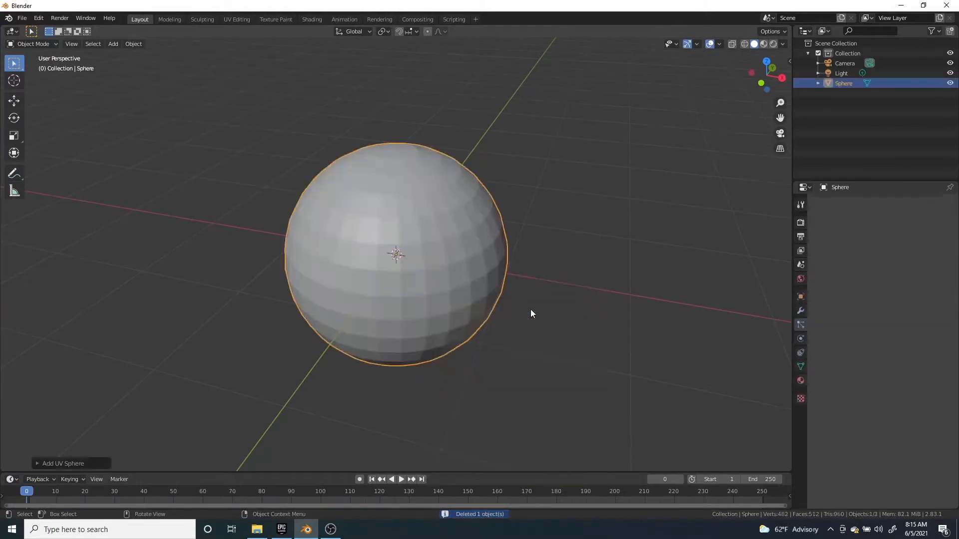
# - Apply the Quick Smoke effect to the sphere and view the domain box around it
pyautogui.click(135, 44)
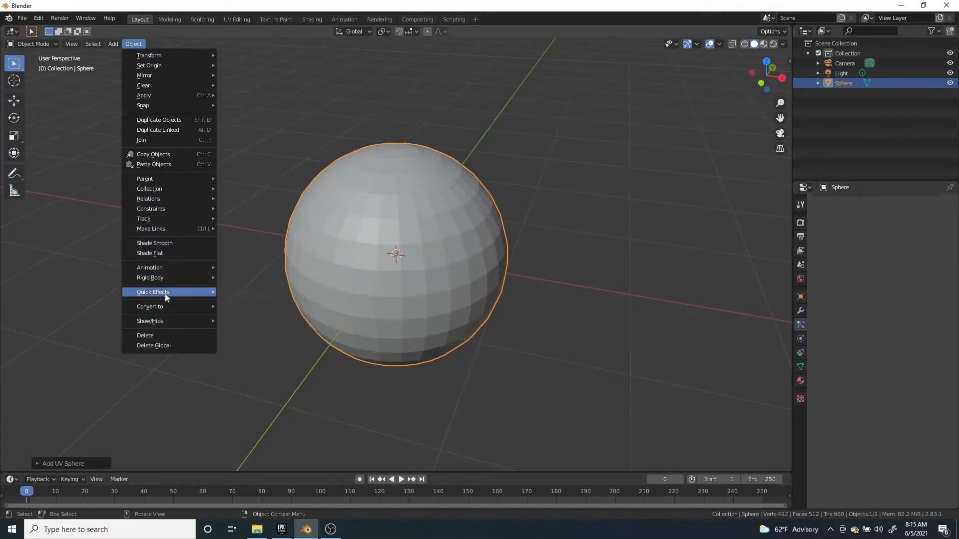
pyautogui.moveTo(166, 292)
pyautogui.click(293, 311)
pyautogui.scroll(-8, 438, 262)
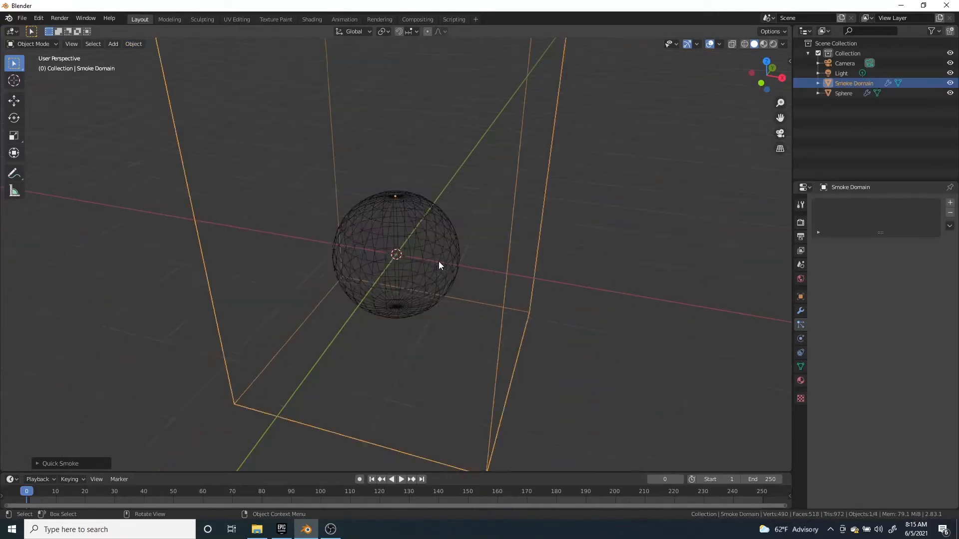
pyautogui.scroll(3, 482, 299)
pyautogui.click(466, 283)
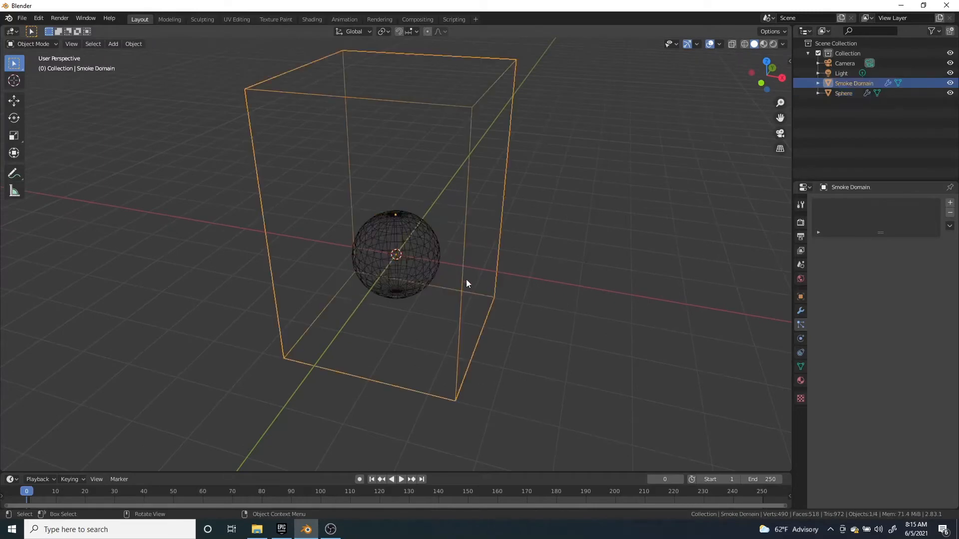
pyautogui.scroll(-3, 466, 282)
pyautogui.moveTo(467, 282); pyautogui.dragTo(497, 323, button='middle')
pyautogui.scroll(5, 496, 320)
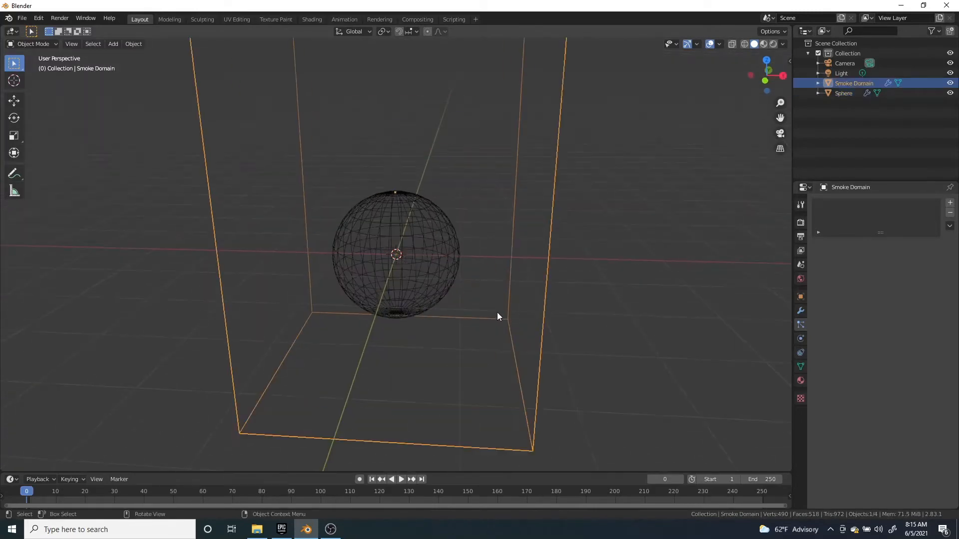
# - Select the sphere and the smoke domain in turn to tell the two objects apart, ending with nothing selected
pyautogui.click(370, 236)
pyautogui.click(427, 236)
pyautogui.click(425, 239)
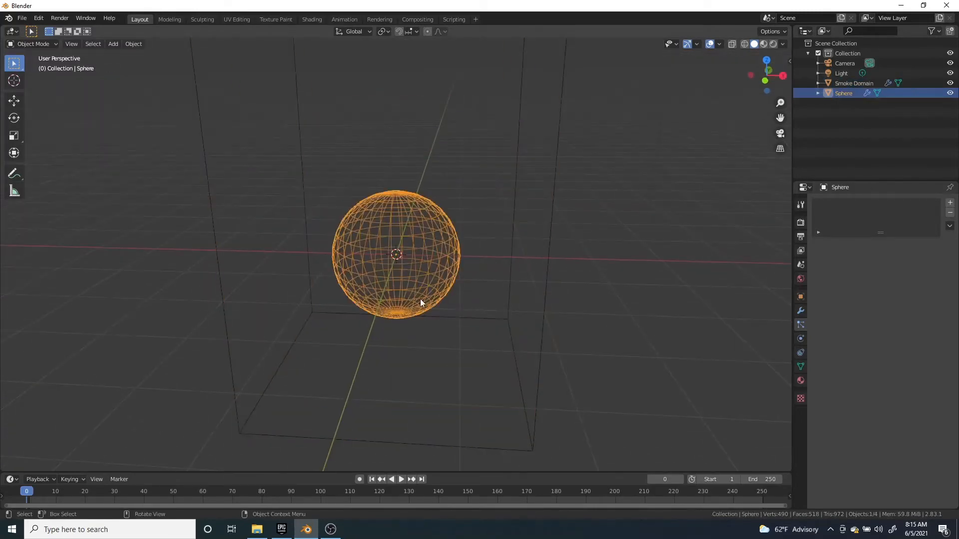
pyautogui.click(513, 218)
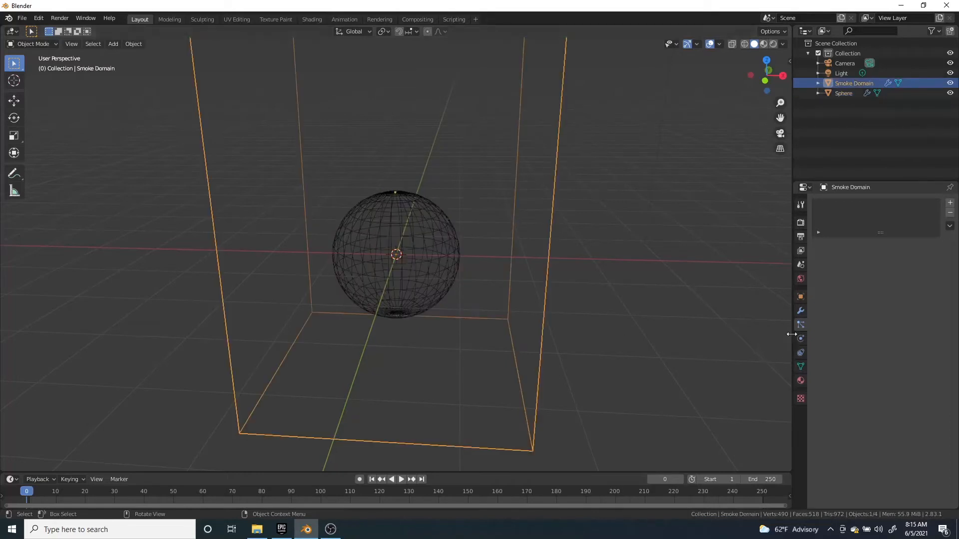
pyautogui.click(399, 223)
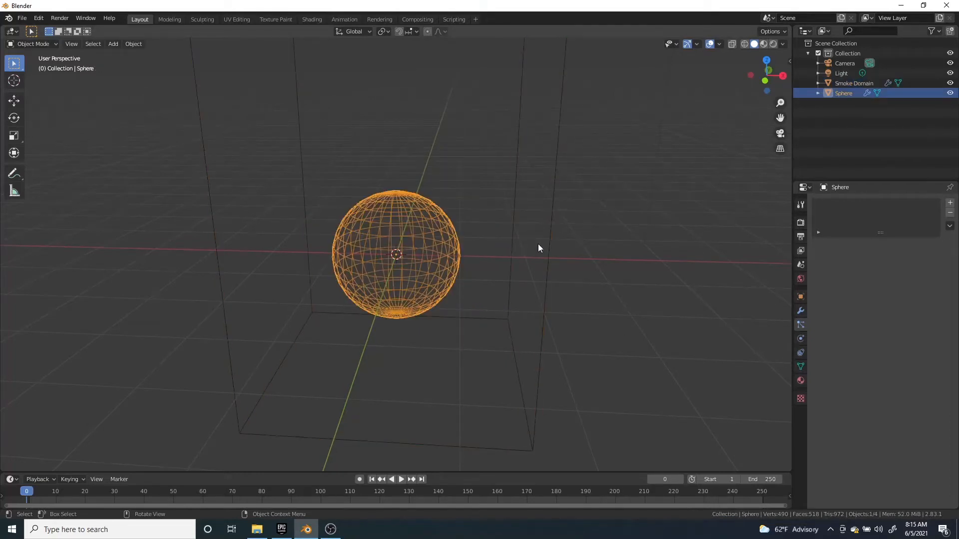
pyautogui.click(504, 244)
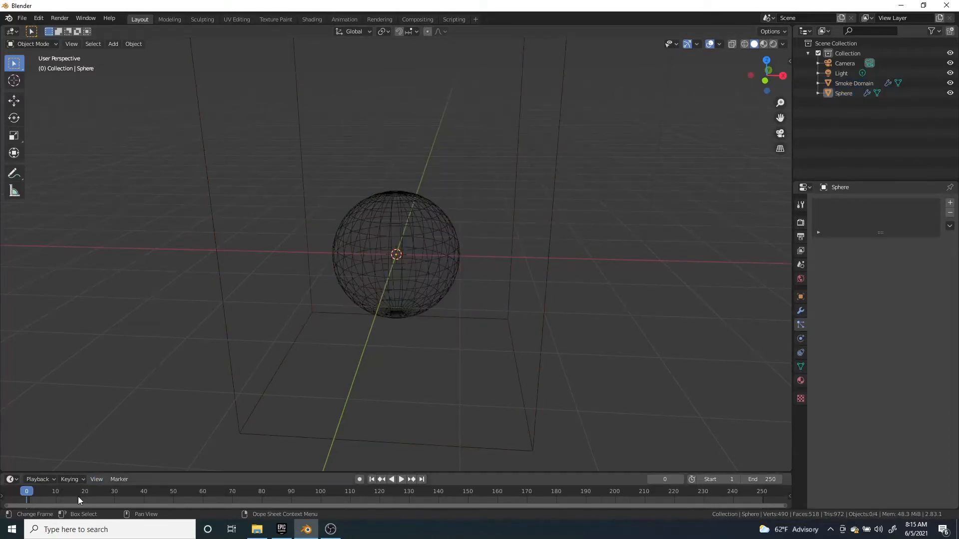
# - Play the smoke simulation past frame 100 while viewing it from another side, stop it and scrub back to frame 50
pyautogui.press('space')
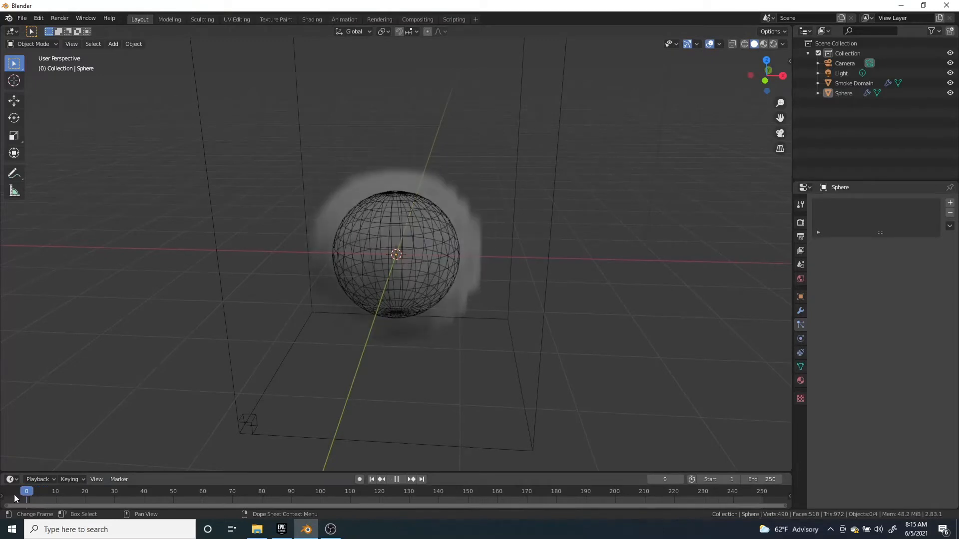
pyautogui.click(401, 480)
pyautogui.scroll(-3, 523, 364)
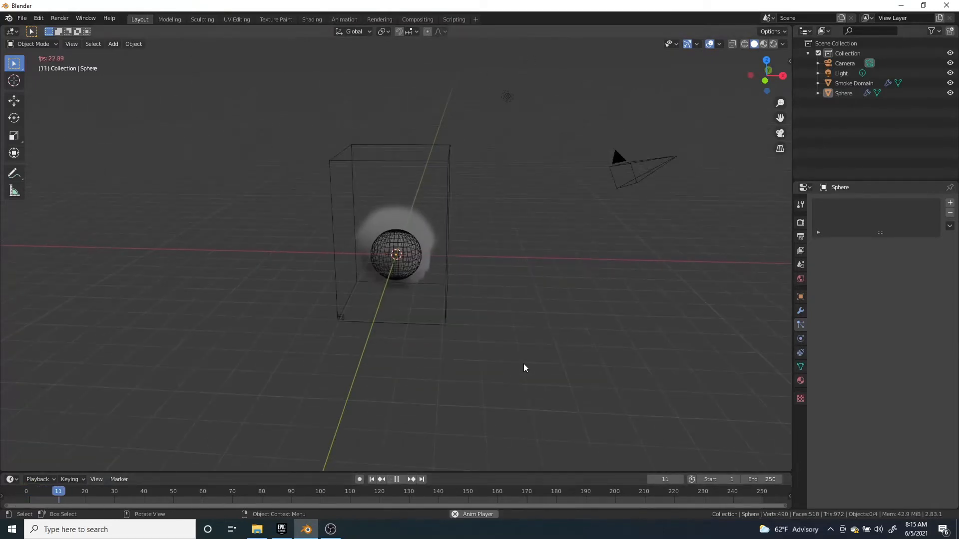
pyautogui.moveTo(523, 363); pyautogui.dragTo(415, 515, button='middle')
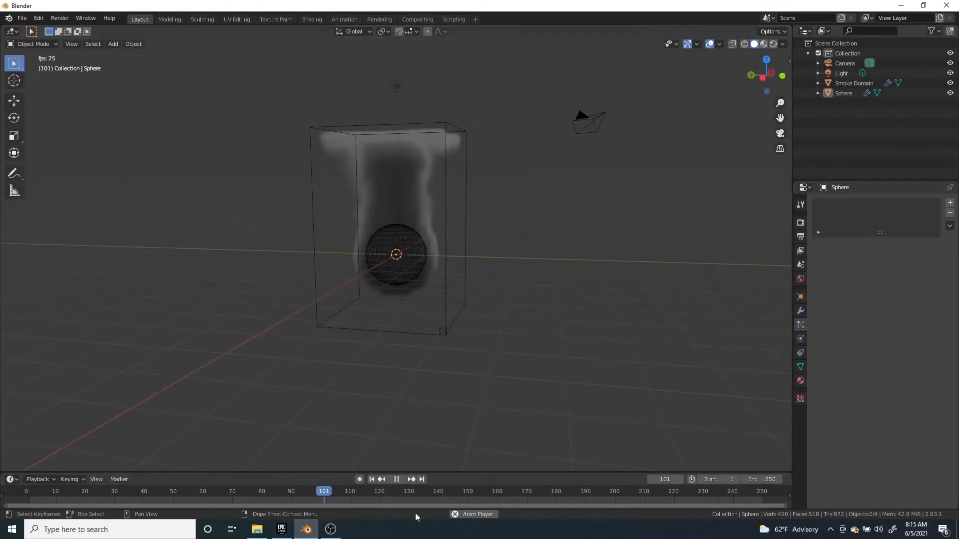
pyautogui.click(397, 479)
pyautogui.moveTo(338, 495); pyautogui.dragTo(173, 491)
pyautogui.scroll(4, 404, 334)
# - Set the smoke domain's Resolution Divisions to 64 in its fluid physics settings
pyautogui.click(410, 250)
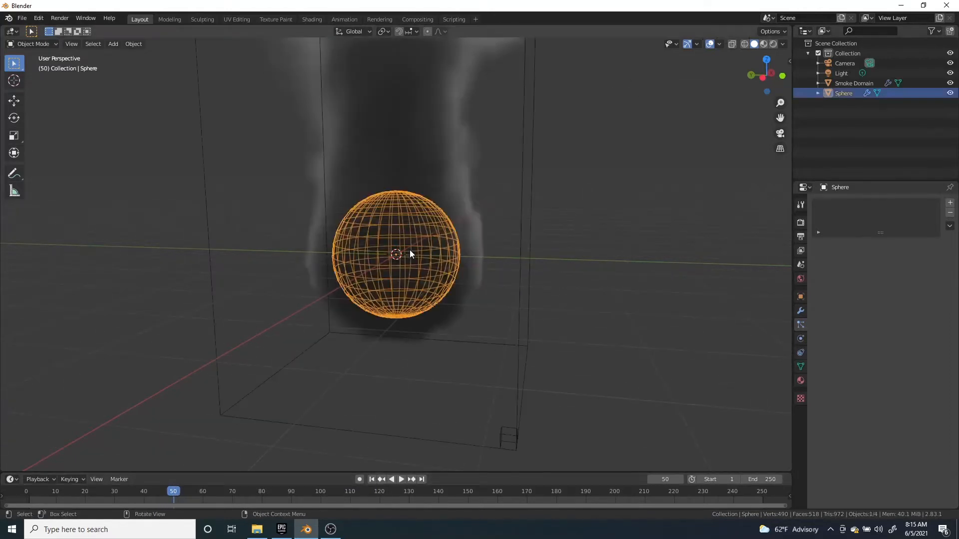
pyautogui.scroll(-5, 410, 249)
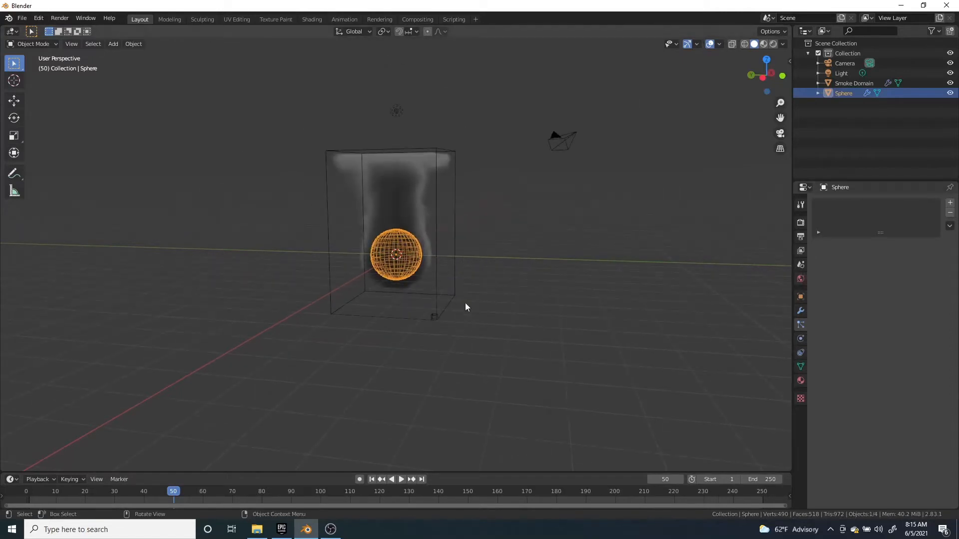
pyautogui.click(424, 320)
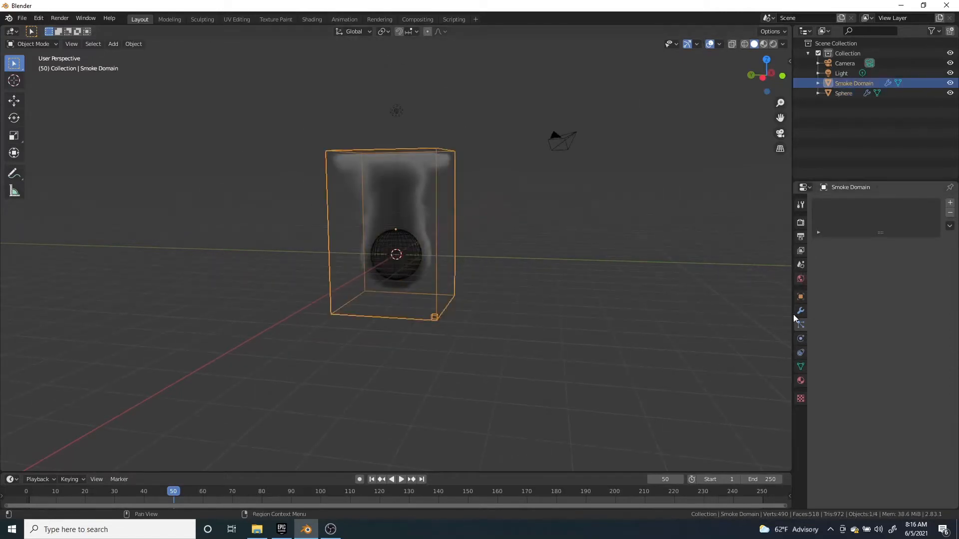
pyautogui.scroll(5, 474, 239)
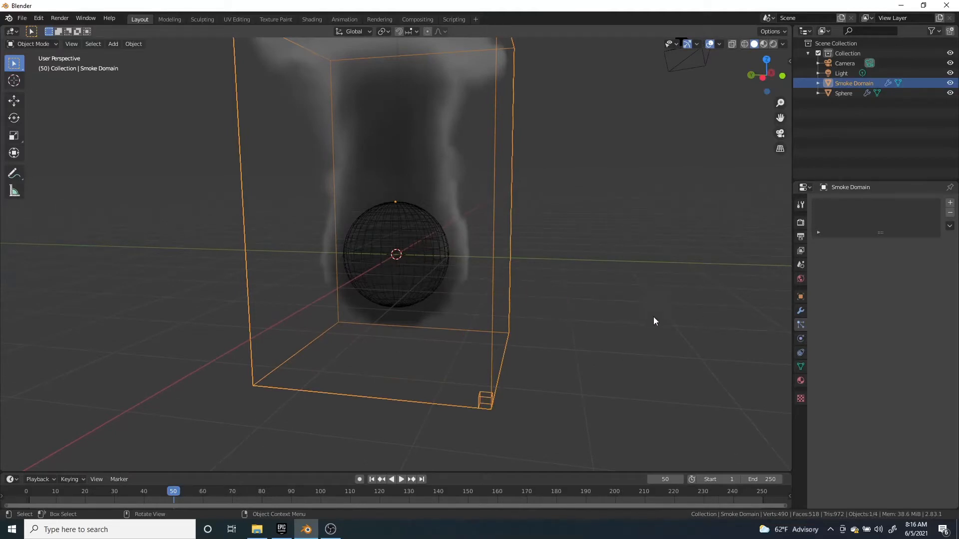
pyautogui.click(798, 341)
pyautogui.scroll(-2, 885, 294)
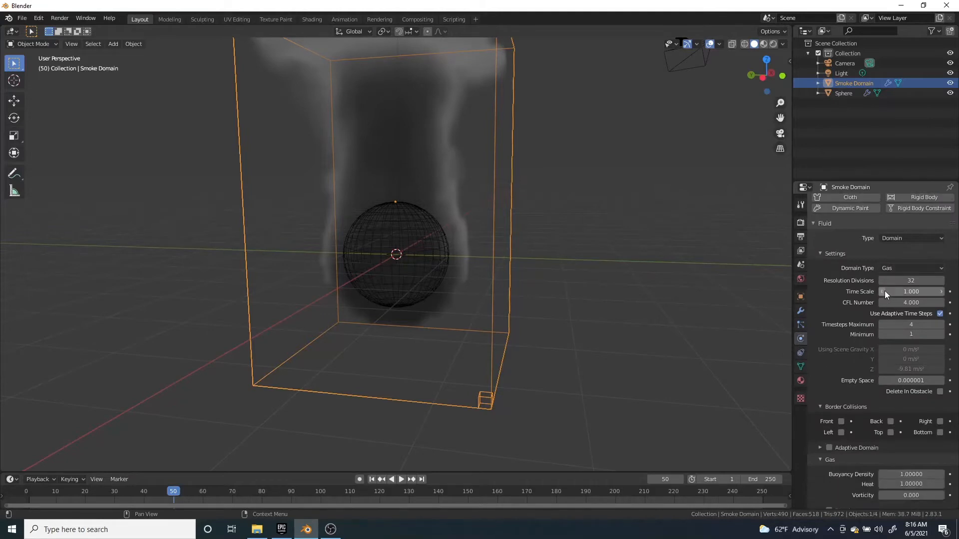
pyautogui.scroll(-2, 824, 249)
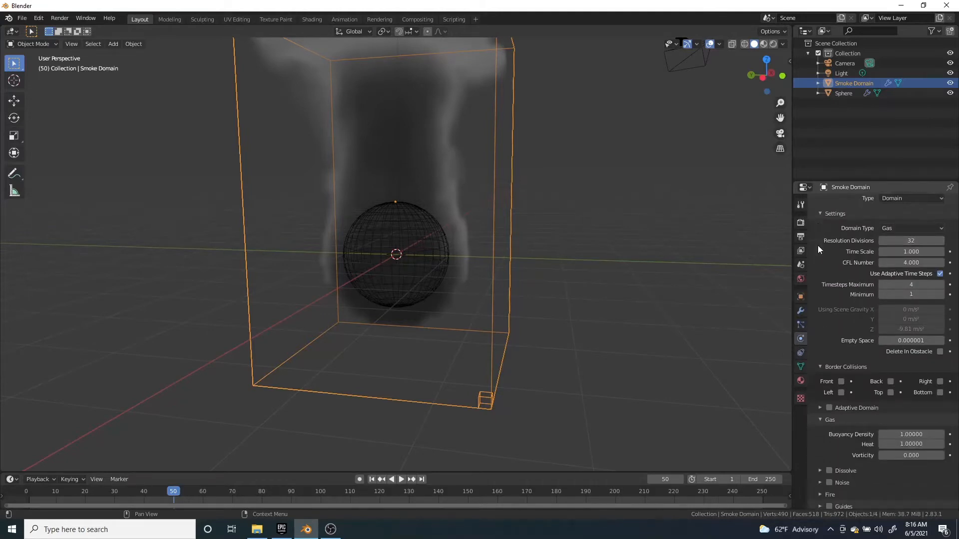
pyautogui.scroll(-6, 818, 248)
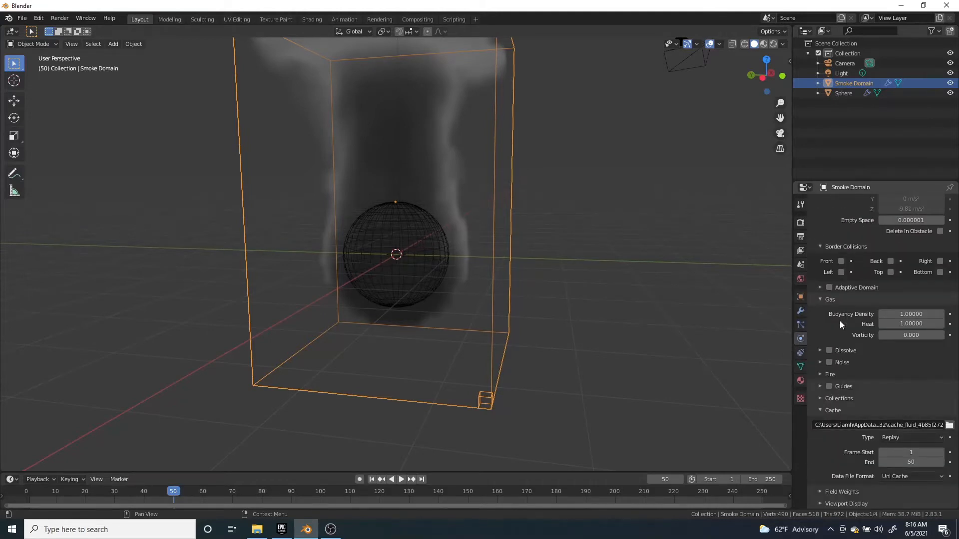
pyautogui.scroll(10, 840, 322)
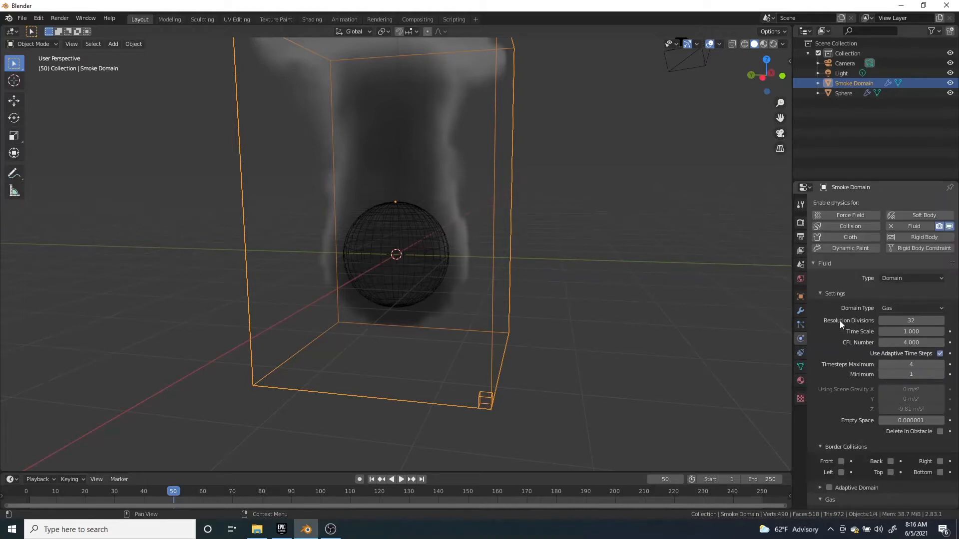
pyautogui.click(923, 319)
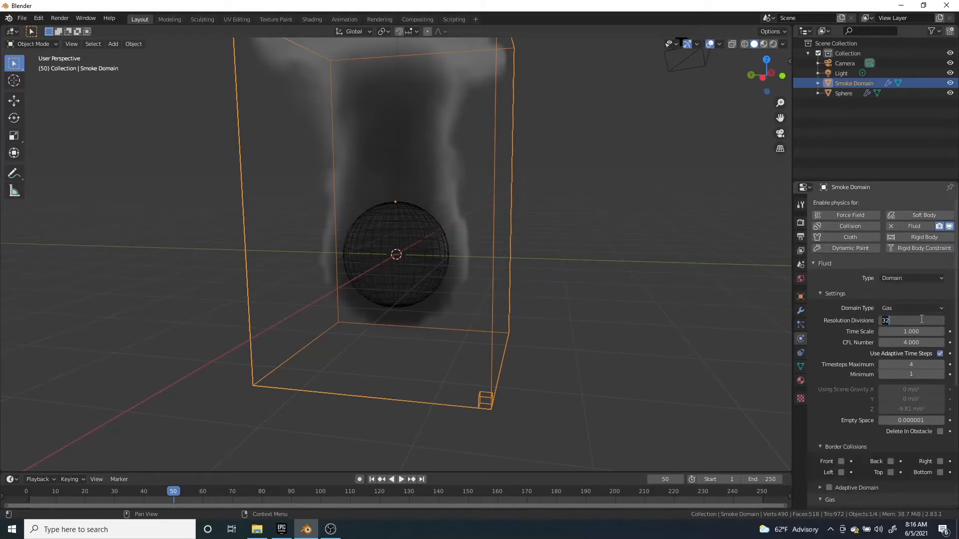
pyautogui.press('Return')
pyautogui.scroll(-2, 428, 317)
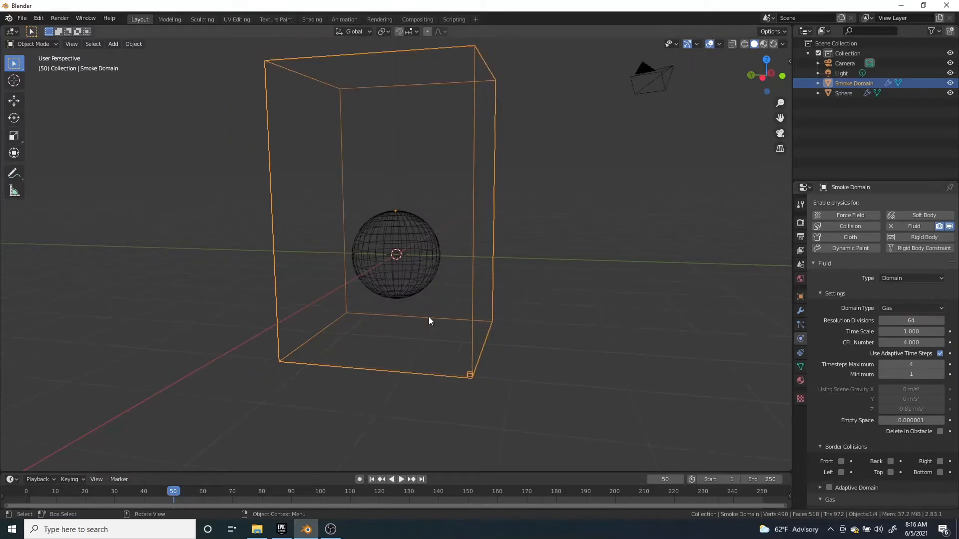
# - Replay the higher-resolution smoke simulation from frame 0 to about frame 121, stop it and rewind to frame 0
pyautogui.press('Escape')
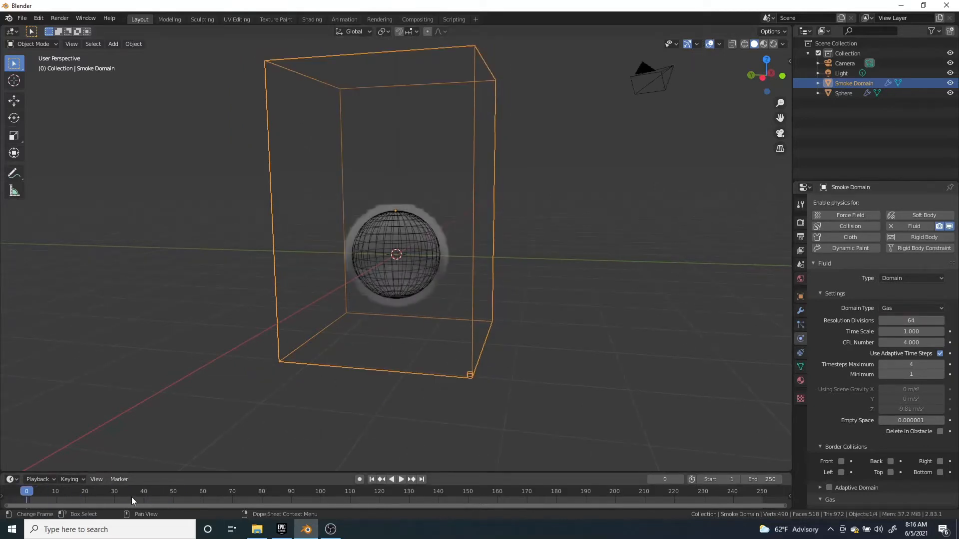
pyautogui.click(402, 480)
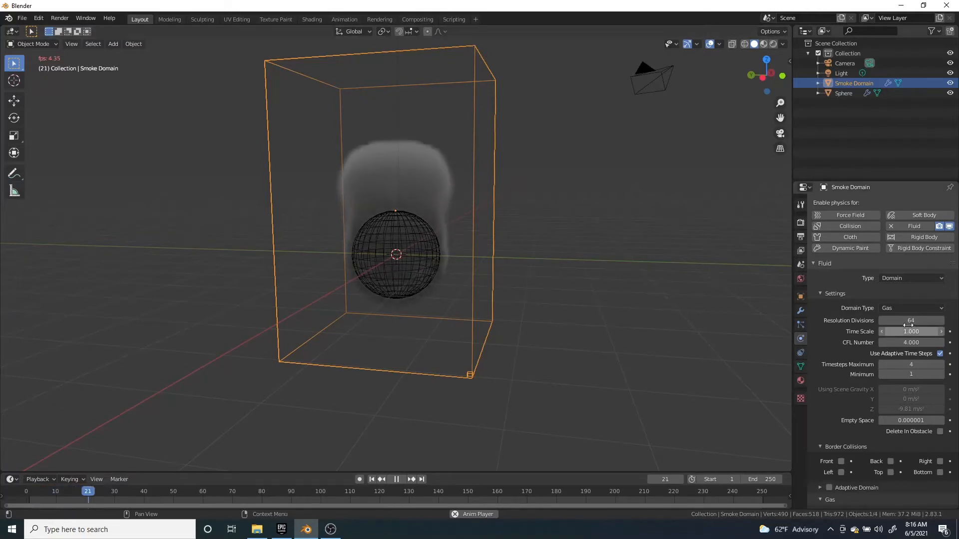
pyautogui.scroll(-2, 445, 211)
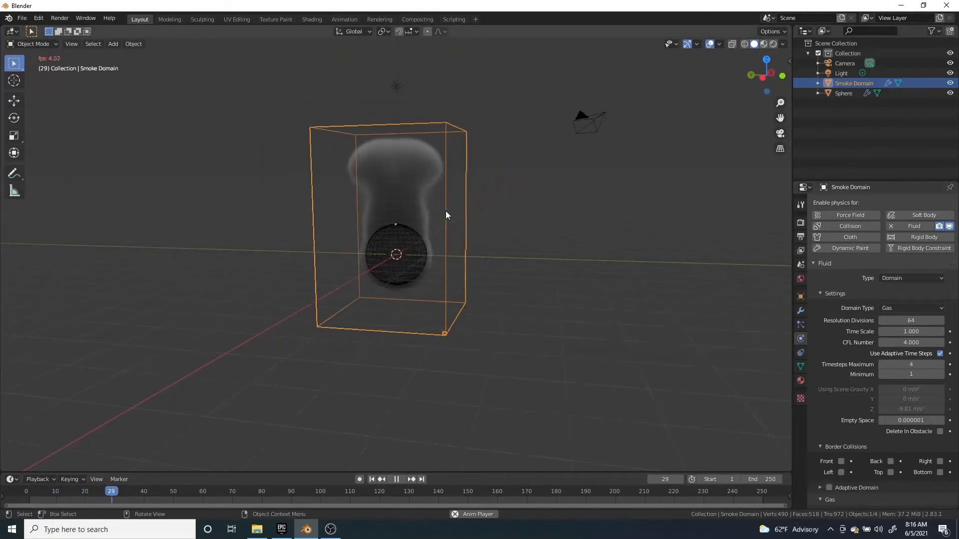
pyautogui.scroll(1, 446, 211)
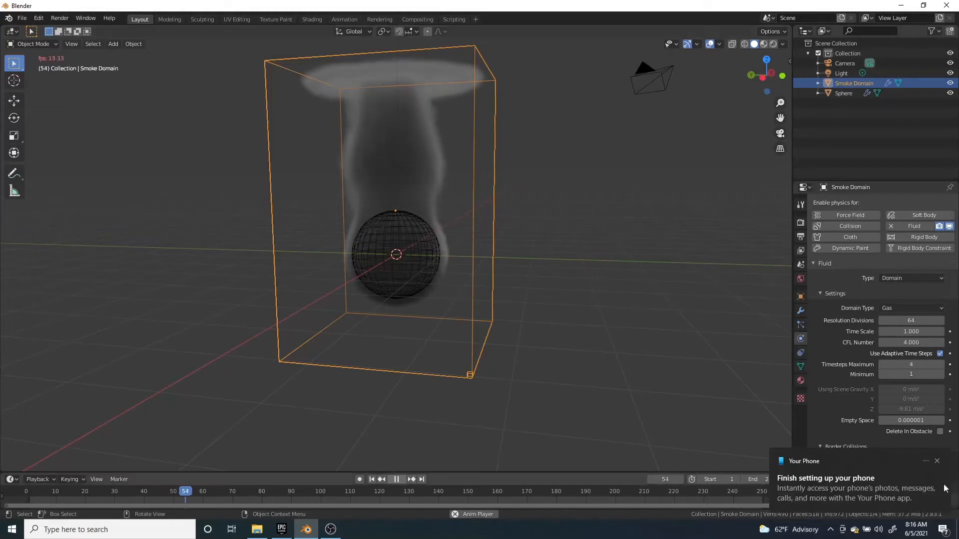
pyautogui.click(936, 461)
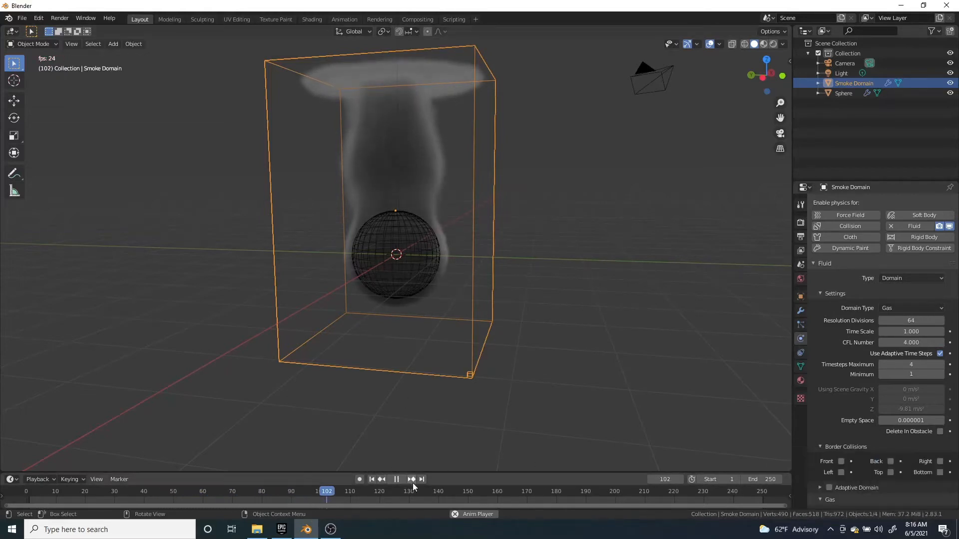
pyautogui.click(390, 481)
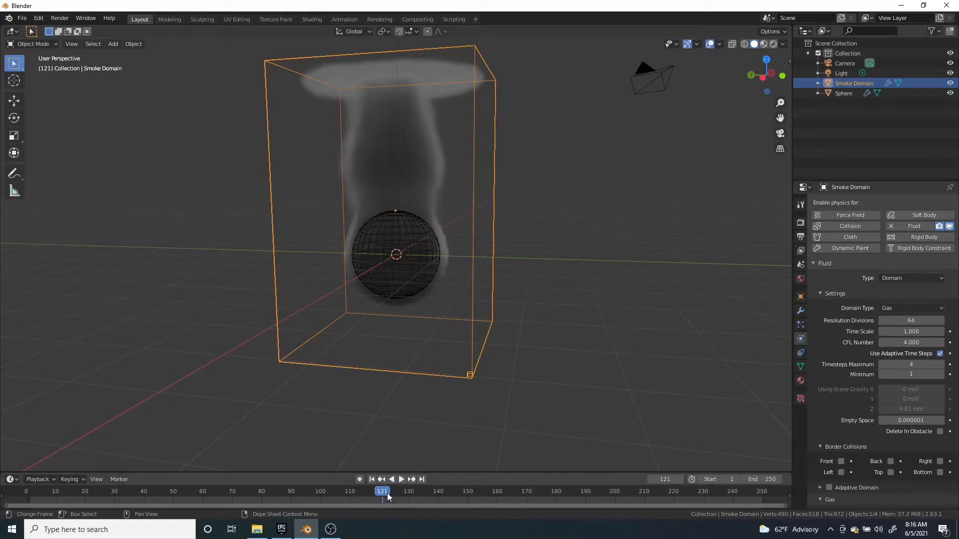
pyautogui.moveTo(272, 492); pyautogui.dragTo(24, 493)
# - Examine the smoke domain's Gas, Noise and Fire settings, leaving the Noise and Fire options collapsed
pyautogui.scroll(-10, 874, 295)
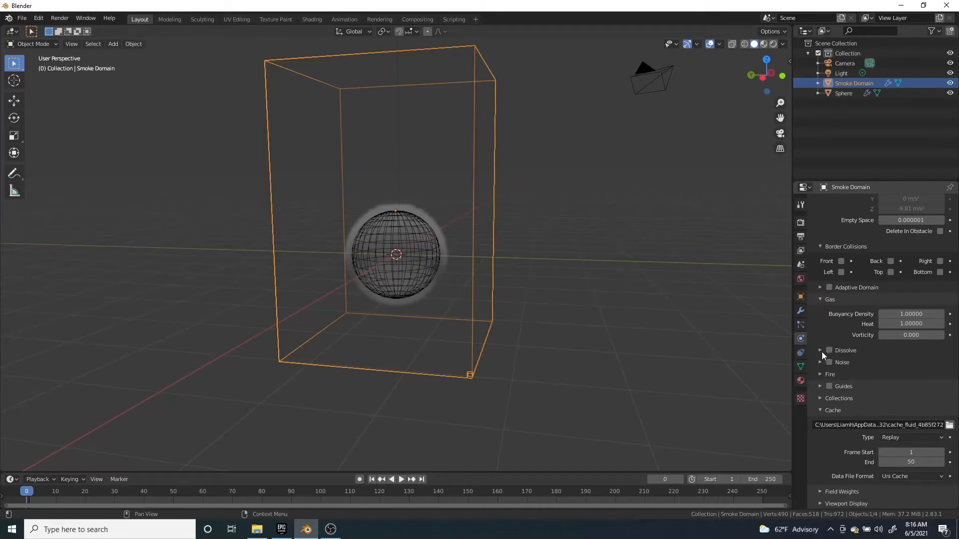
pyautogui.click(819, 362)
pyautogui.click(819, 362)
pyautogui.click(820, 376)
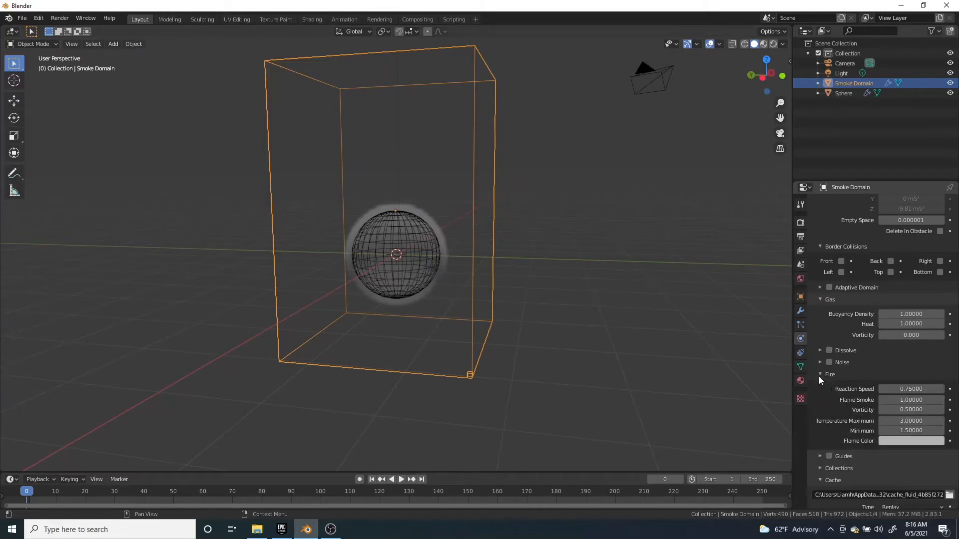
pyautogui.click(819, 376)
pyautogui.scroll(10, 843, 317)
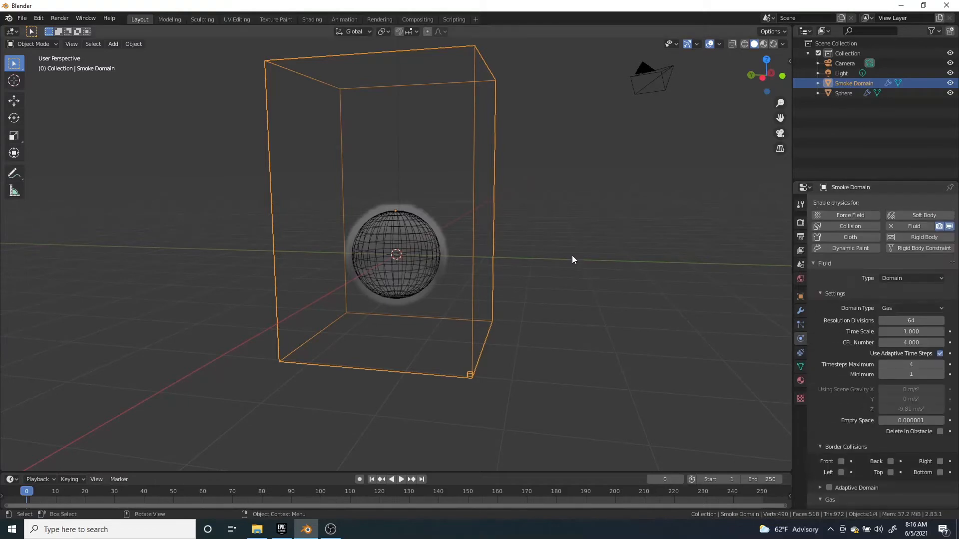
# - Select the smoke domain and scale it up uniformly to give the smoke more room around the sphere
pyautogui.click(385, 229)
pyautogui.click(490, 244)
pyautogui.scroll(-5, 429, 255)
pyautogui.press('s')
pyautogui.click(592, 301)
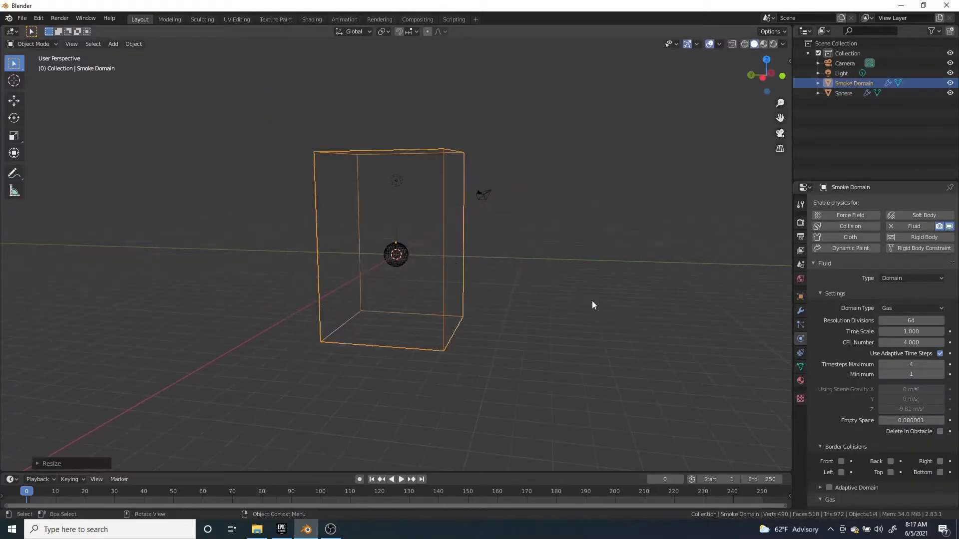
pyautogui.scroll(4, 478, 292)
pyautogui.scroll(-4, 477, 292)
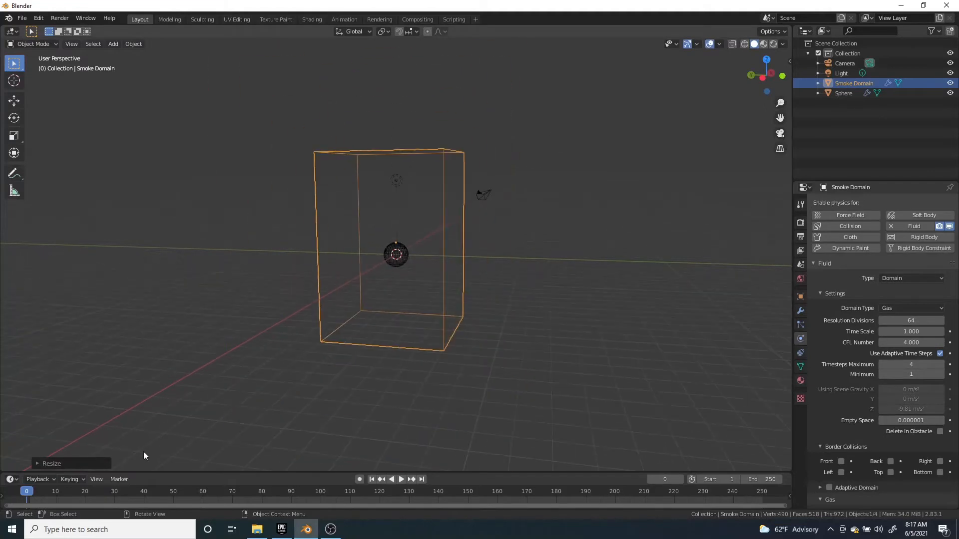
# - Play the simulation in the enlarged domain, stop at frame 36 and view the smoke from the front
pyautogui.click(401, 480)
pyautogui.click(400, 477)
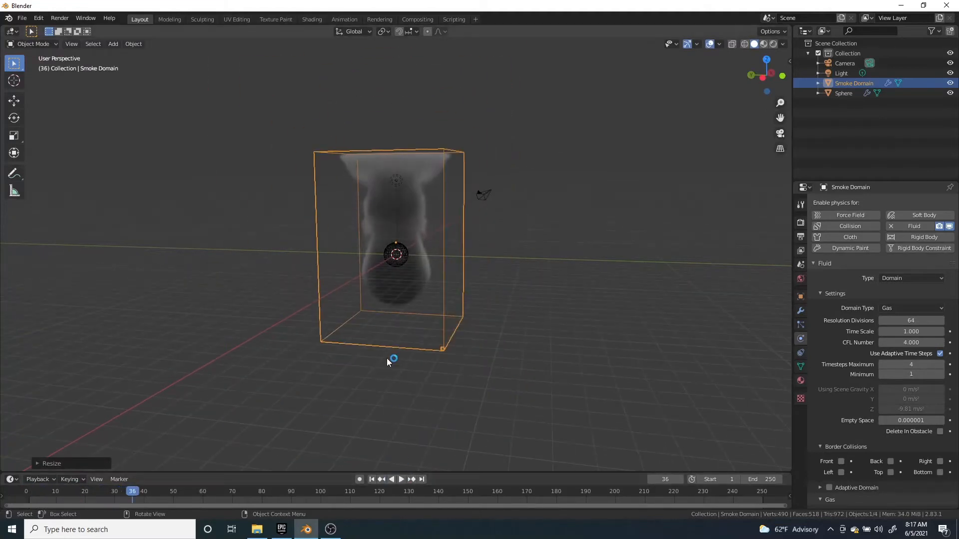
pyautogui.scroll(3, 397, 260)
pyautogui.moveTo(397, 259); pyautogui.dragTo(421, 270, button='middle')
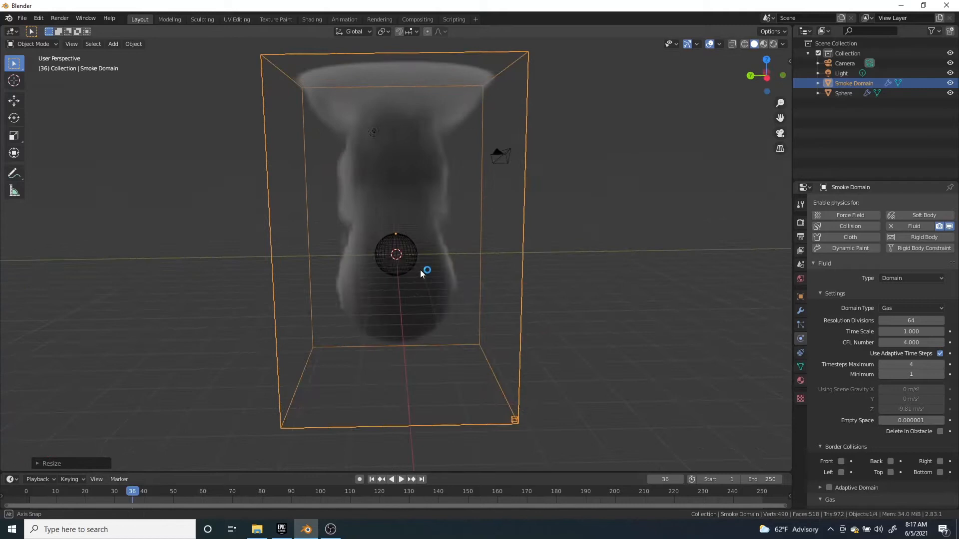
pyautogui.click(401, 235)
pyautogui.scroll(4, 404, 239)
pyautogui.scroll(-6, 422, 254)
pyautogui.press('g')
pyautogui.press('z')
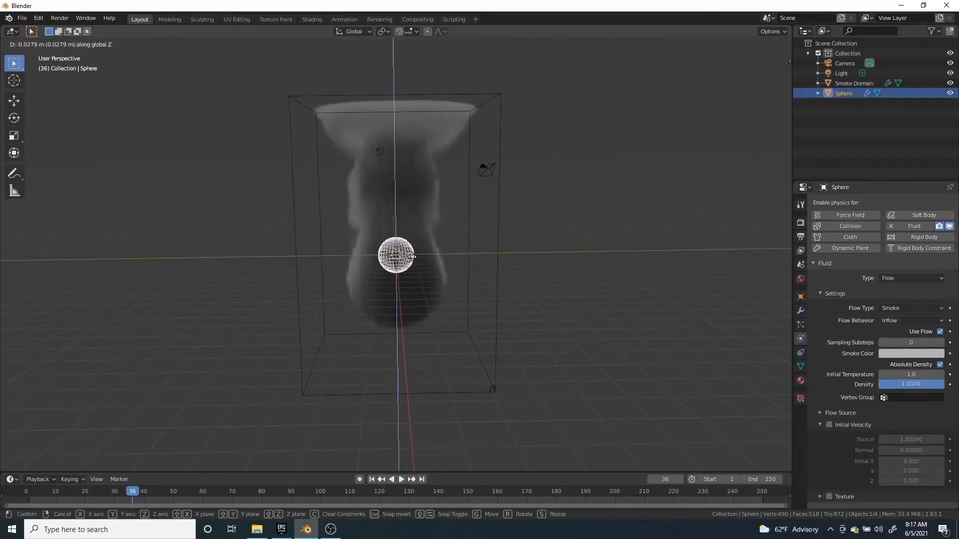
pyautogui.rightClick(408, 295)
pyautogui.scroll(1, 407, 293)
pyautogui.moveTo(406, 292); pyautogui.dragTo(356, 296, button='middle')
pyautogui.click(431, 289)
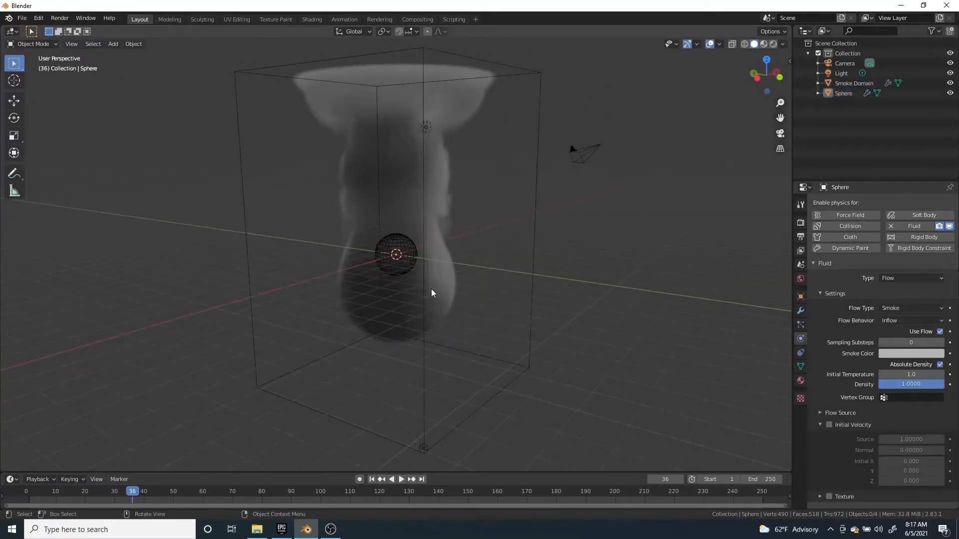
# - Rewind the timeline to frame 0 and examine the smoke around the sphere up close
pyautogui.moveTo(431, 289); pyautogui.dragTo(483, 295, button='middle')
pyautogui.moveTo(137, 486); pyautogui.dragTo(14, 502)
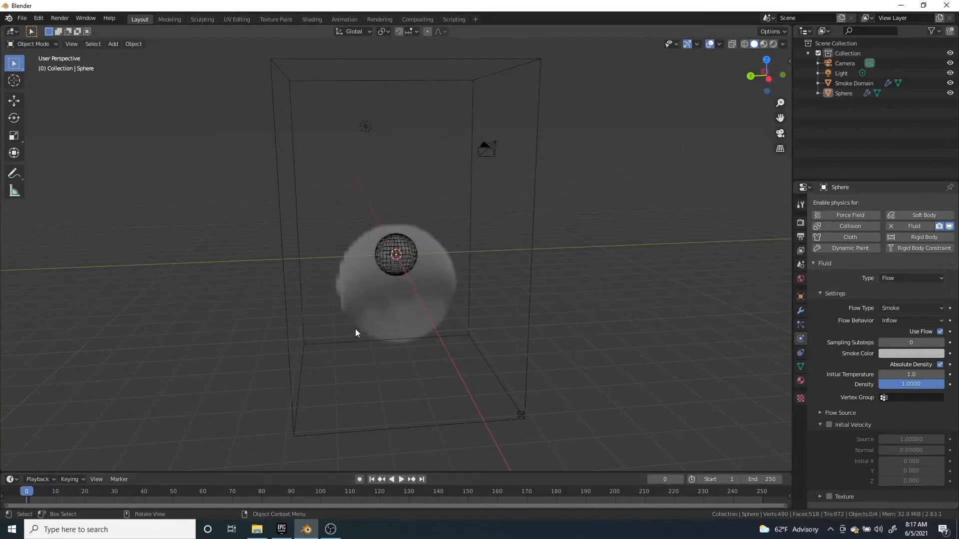
pyautogui.scroll(-1, 355, 329)
pyautogui.moveTo(370, 330); pyautogui.dragTo(350, 318, button='middle')
pyautogui.scroll(4, 410, 348)
# - Select the smoke domain and set its Resolution Divisions to 62
pyautogui.click(411, 259)
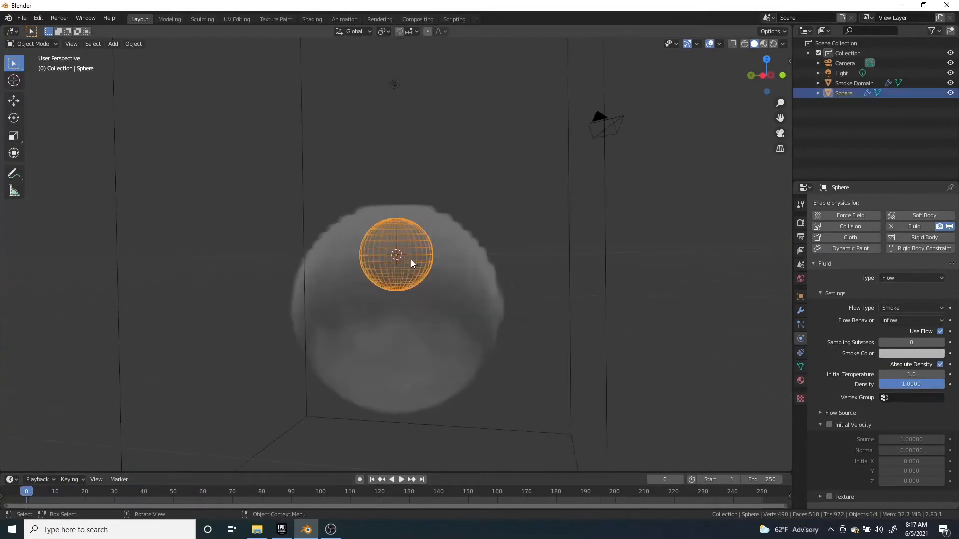
pyautogui.click(607, 250)
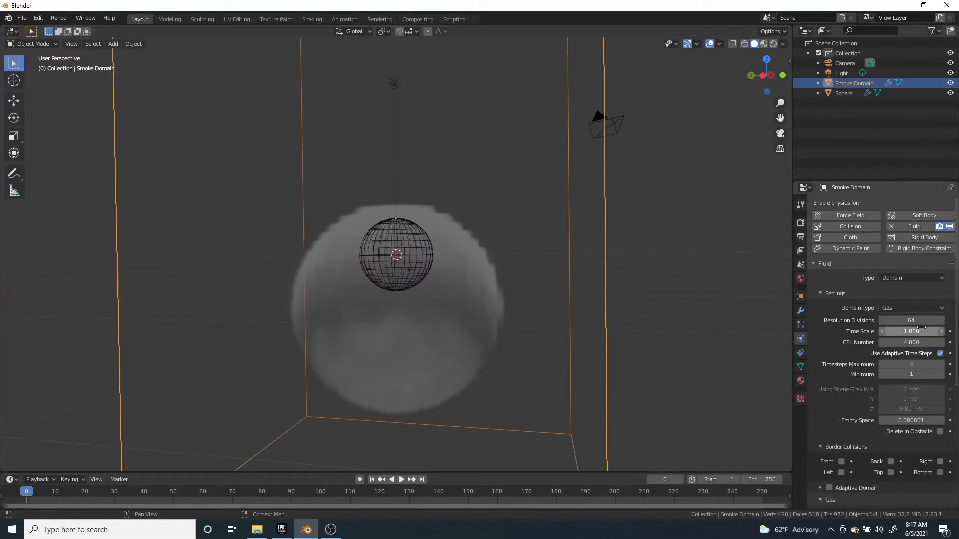
pyautogui.moveTo(880, 320); pyautogui.dragTo(877, 320)
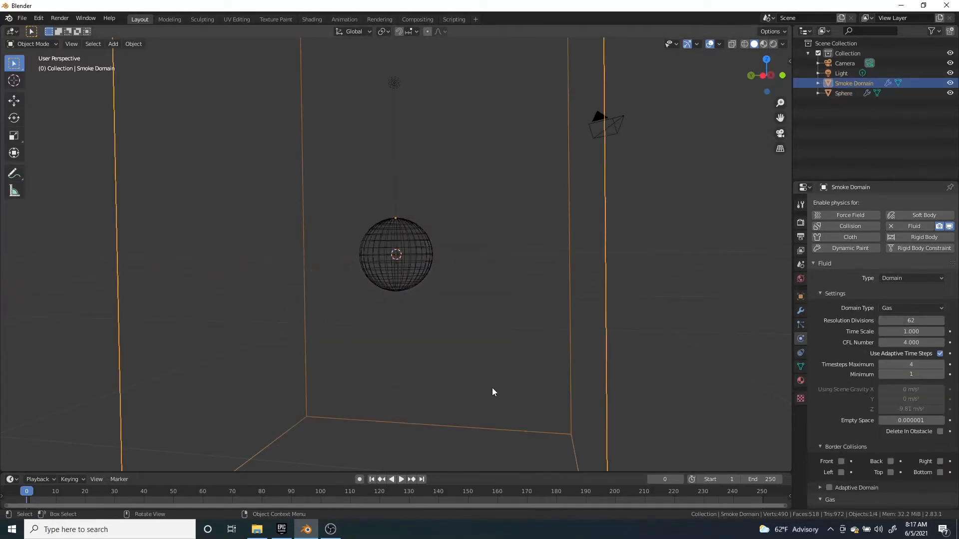
# - Play the simulation with the whole domain in view, stop it and return to frame 0
pyautogui.scroll(-4, 462, 368)
pyautogui.moveTo(441, 355); pyautogui.dragTo(456, 386, button='middle')
pyautogui.scroll(-1, 456, 386)
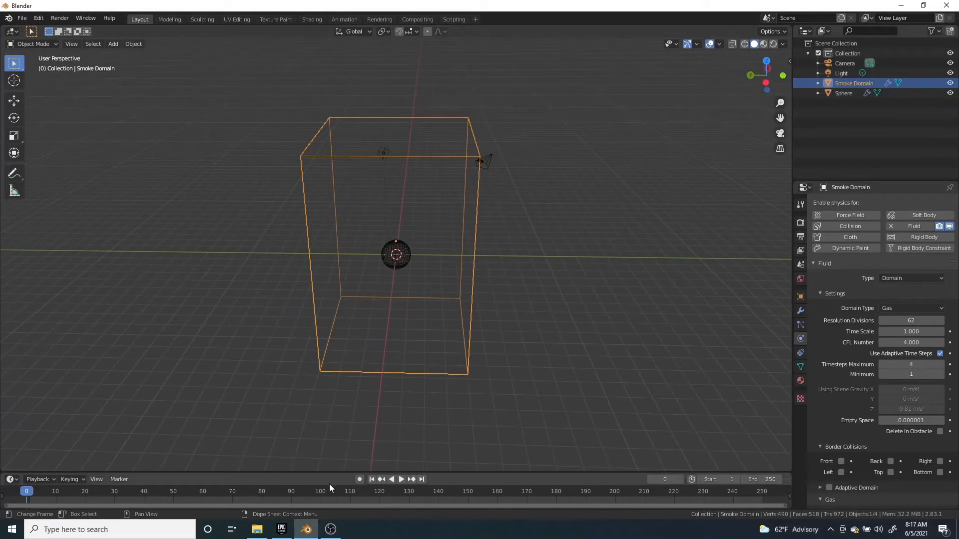
pyautogui.click(404, 480)
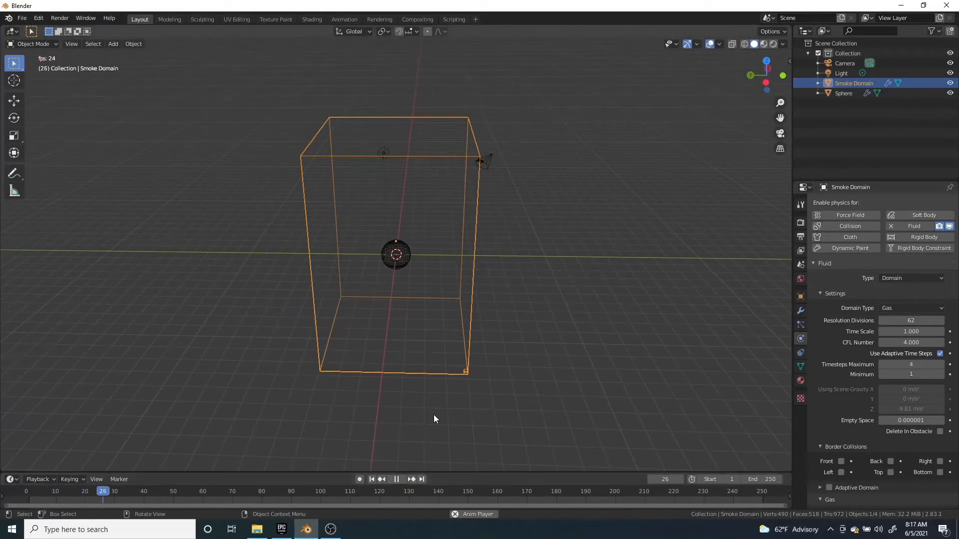
pyautogui.press('space')
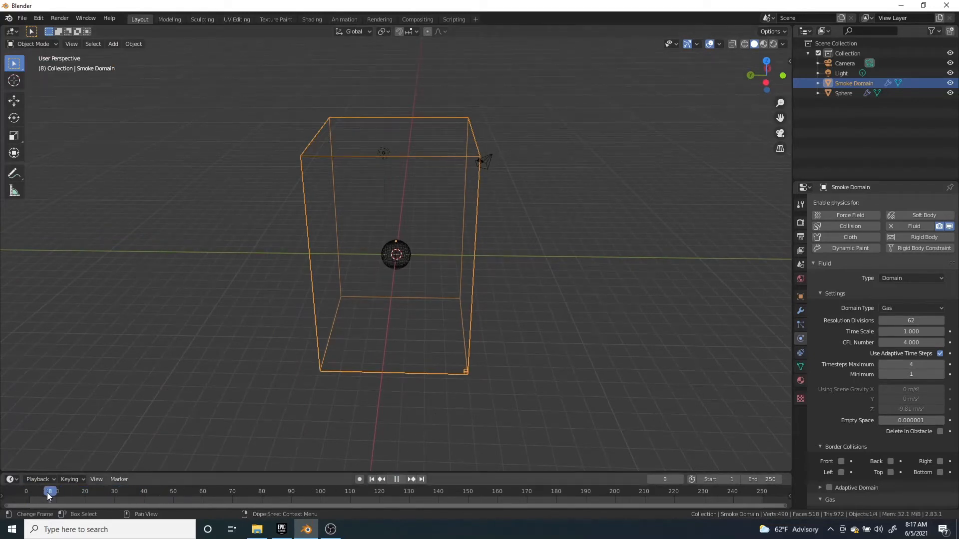
pyautogui.press('Escape')
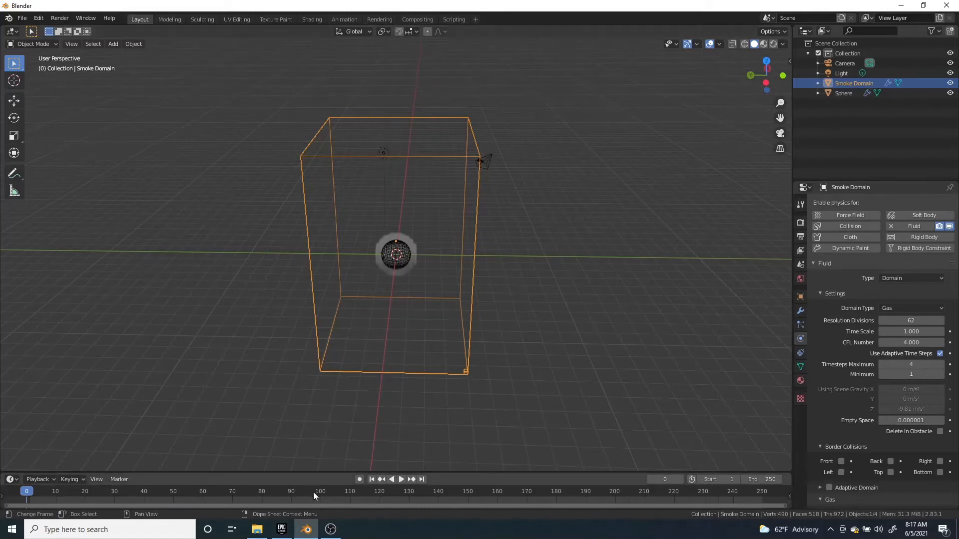
# - Replay the simulation from frame 0, view the smoke from below and around, stop at frame 151 and move to frame 142
pyautogui.click(401, 480)
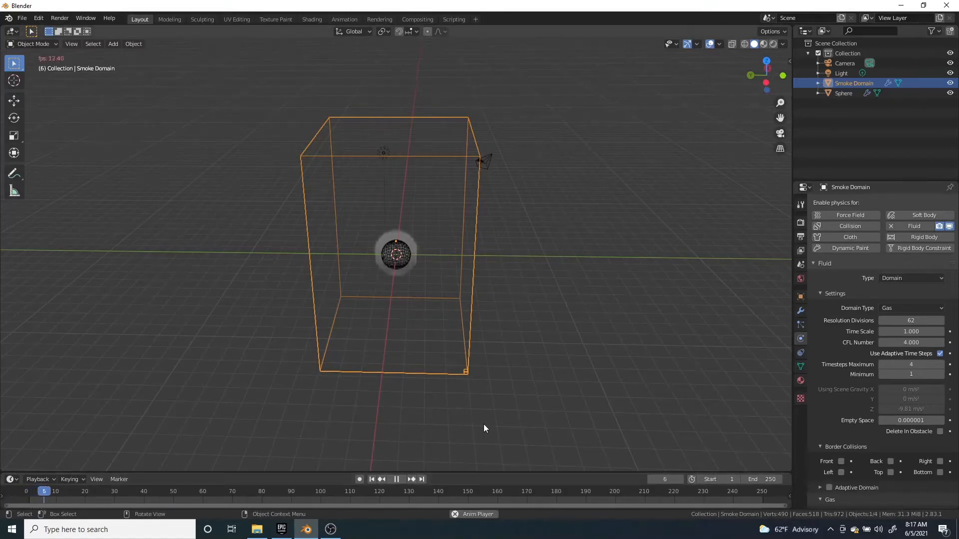
pyautogui.moveTo(484, 424); pyautogui.dragTo(468, 388, button='middle')
pyautogui.scroll(6, 487, 357)
pyautogui.scroll(-6, 468, 388)
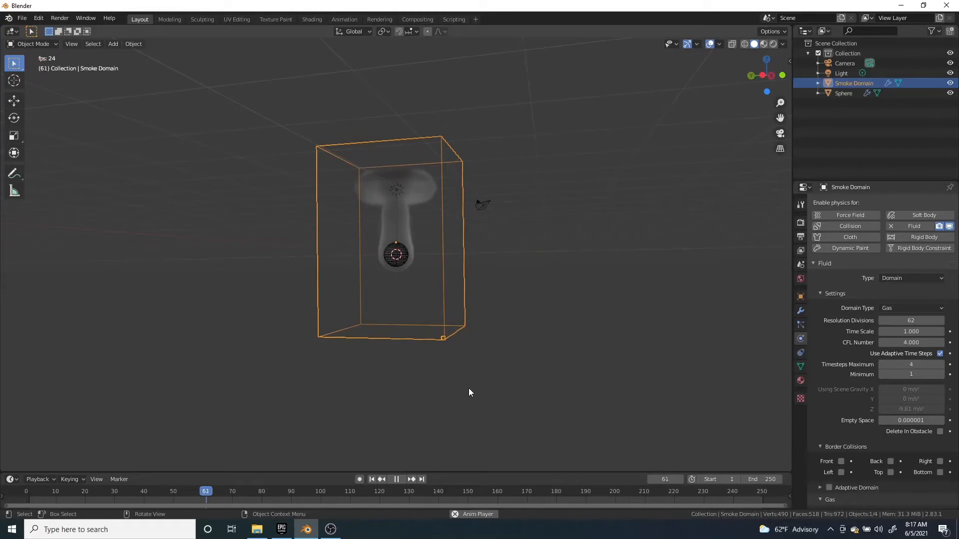
pyautogui.moveTo(357, 345); pyautogui.dragTo(394, 433, button='middle')
pyautogui.scroll(4, 538, 370)
pyautogui.press('space')
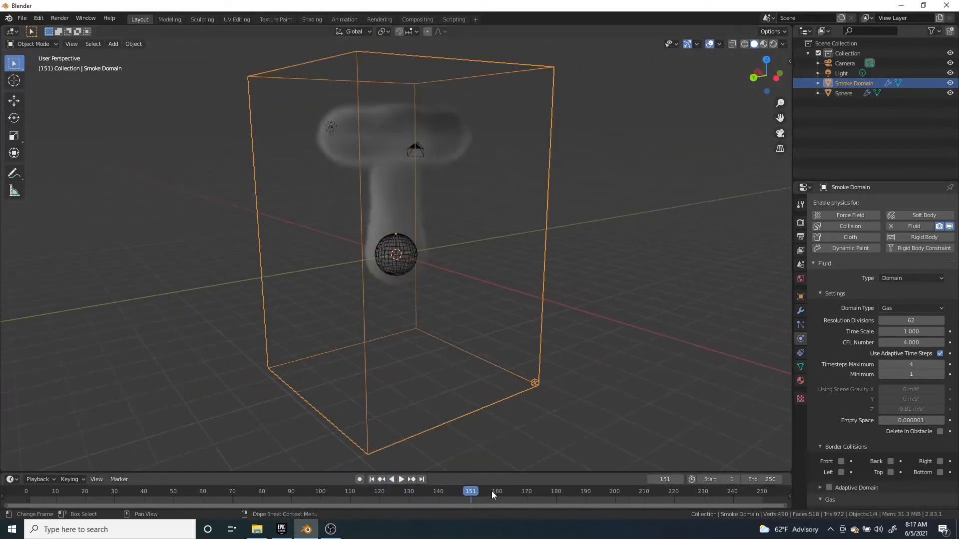
pyautogui.moveTo(442, 496); pyautogui.dragTo(445, 493)
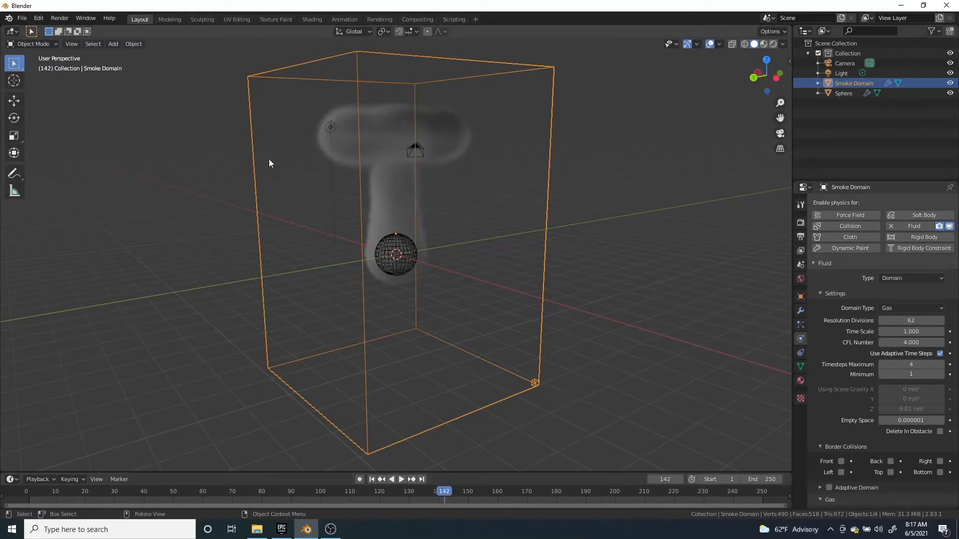
# - Try converting the smoke domain to a mesh with Mesh from Curve/Meta/Surf/Text and check it by playing and scrubbing the timeline
pyautogui.click(133, 44)
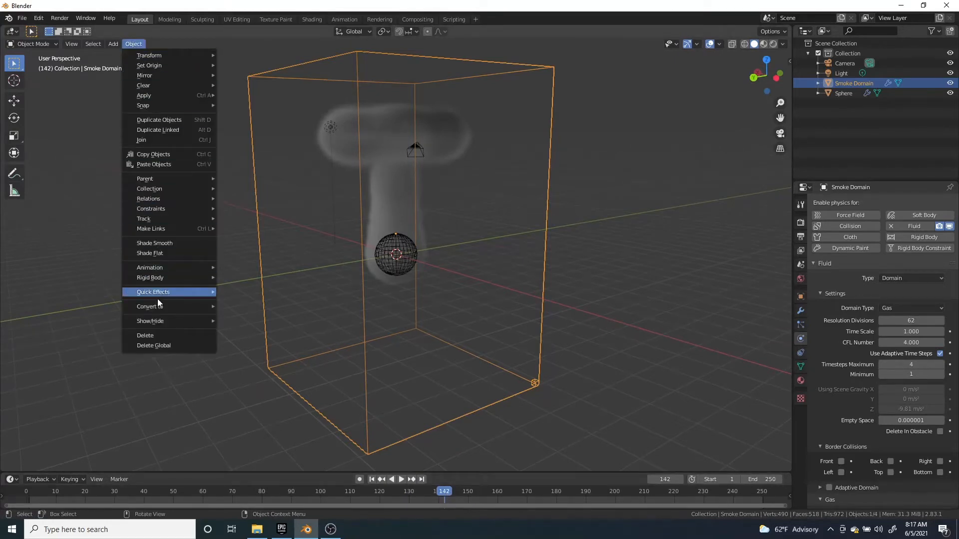
pyautogui.moveTo(157, 293)
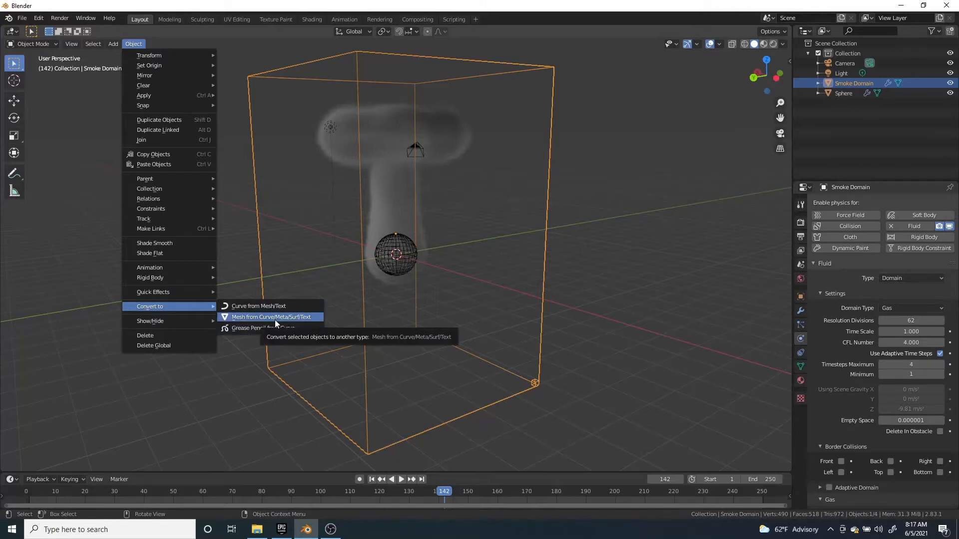
pyautogui.click(275, 321)
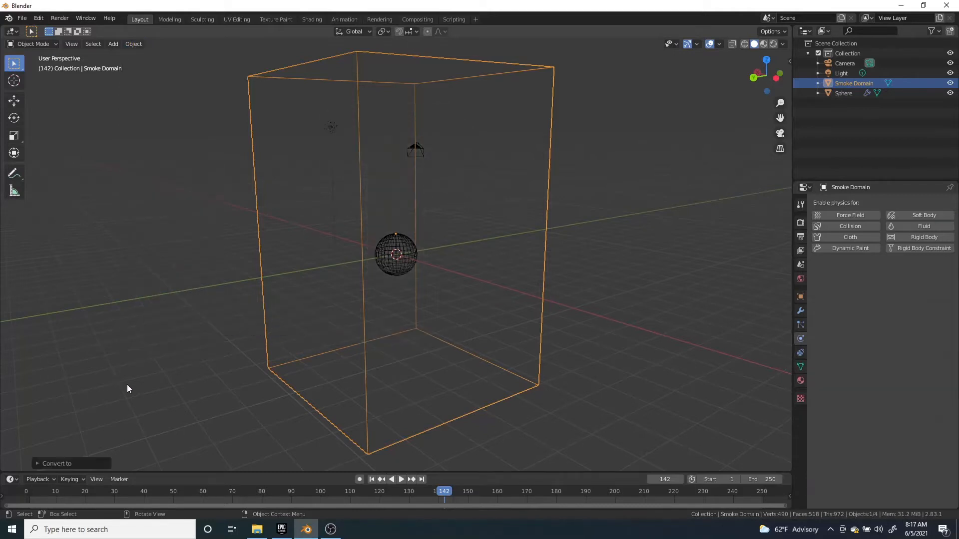
pyautogui.scroll(-4, 410, 293)
pyautogui.press('space')
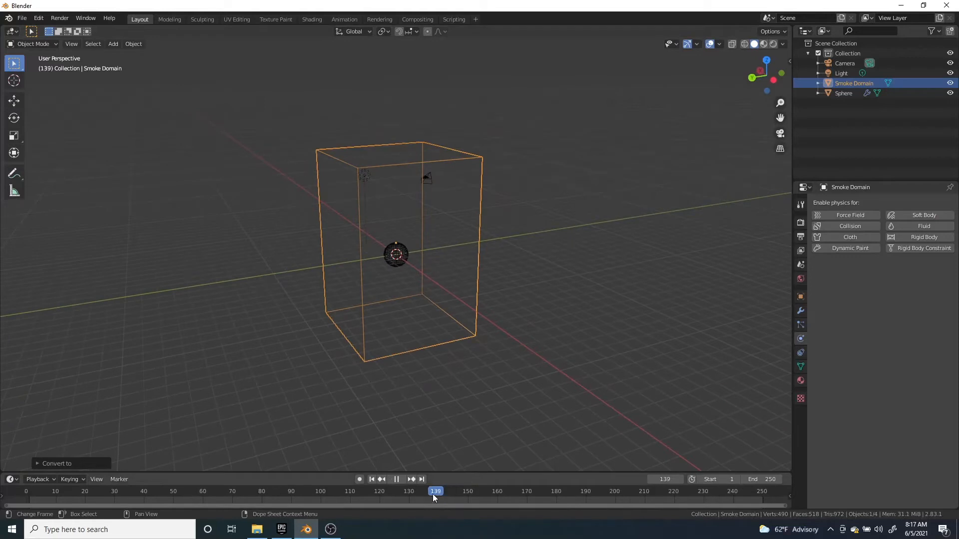
pyautogui.click(229, 493)
pyautogui.press('space')
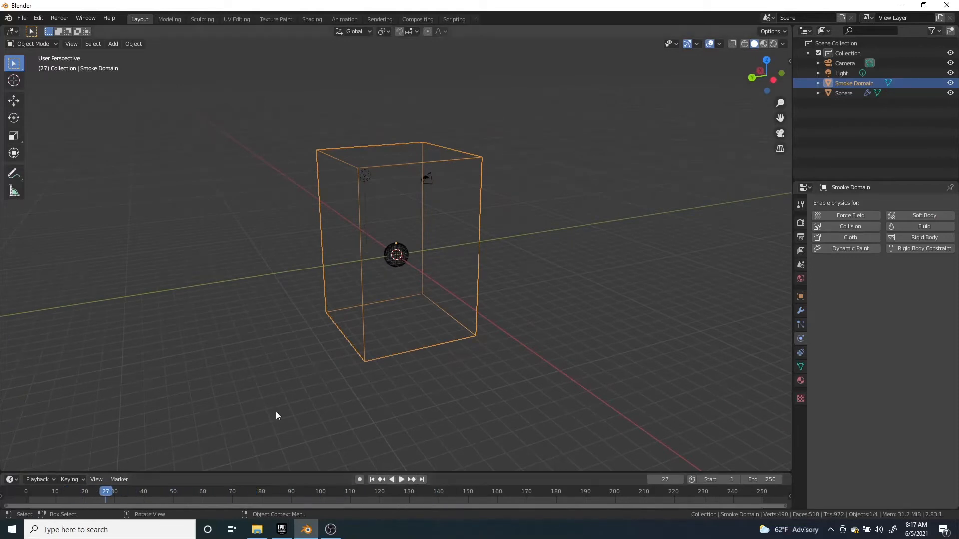
# - Undo the conversion of the smoke domain to a mesh
pyautogui.hotkey('ctrl', 'z')
pyautogui.hotkey('ctrl', 'z')
pyautogui.hotkey('ctrl', 'z')
pyautogui.hotkey('ctrl', 'z')
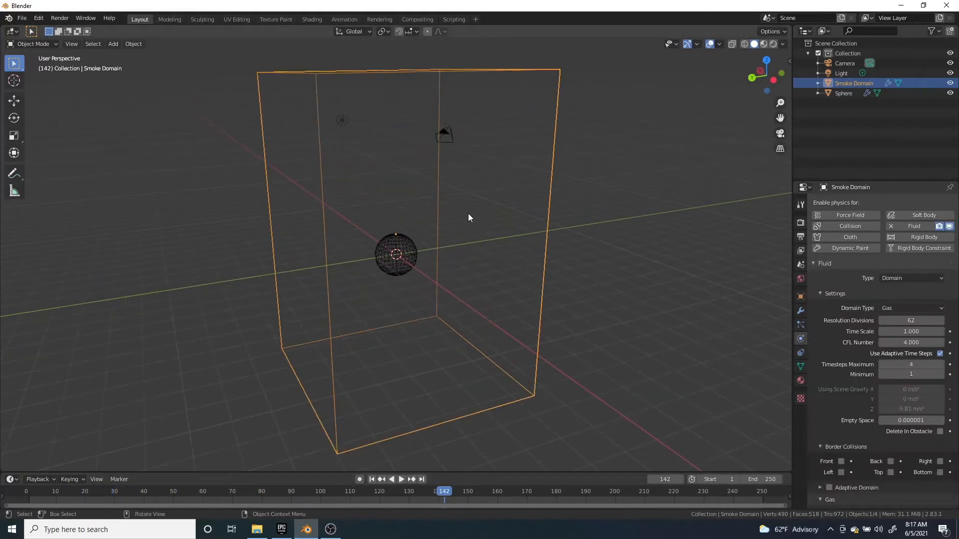
# - View the whole domain, rewind the simulation to frame 0, stop playback and look closely at the sphere
pyautogui.moveTo(468, 214); pyautogui.dragTo(456, 299, button='middle')
pyautogui.press('space')
pyautogui.moveTo(439, 493); pyautogui.dragTo(23, 494)
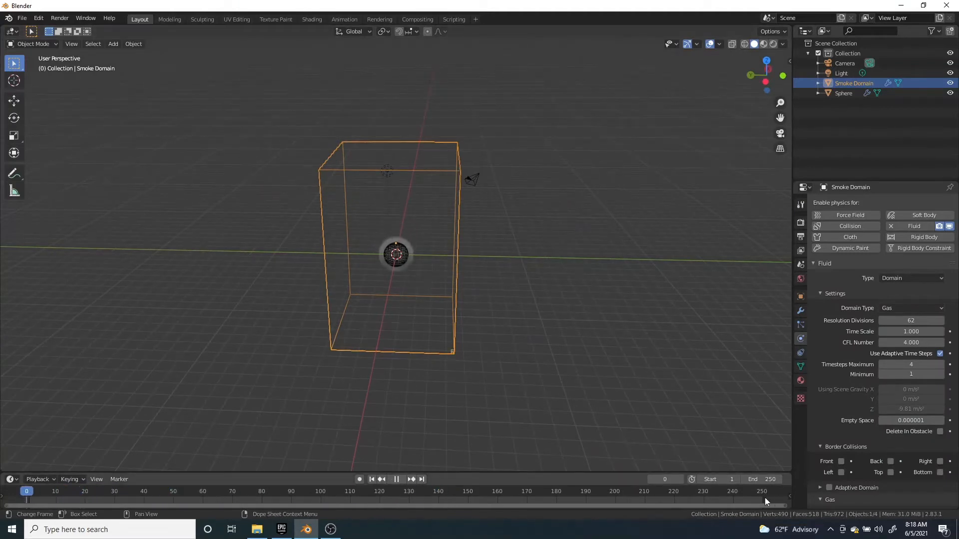
pyautogui.press('space')
pyautogui.scroll(5, 550, 331)
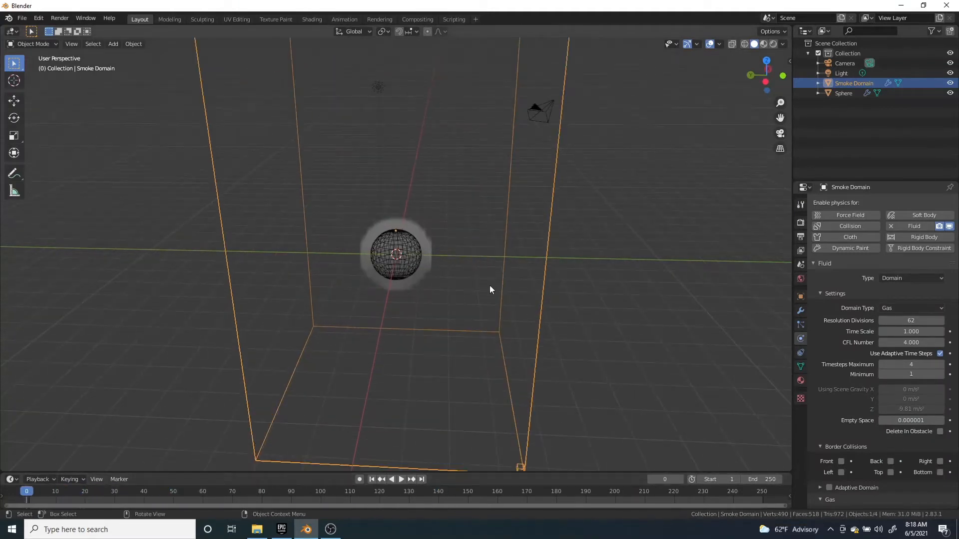
# - Look through the object conversion options without applying one, and play the smoke simulation to frame 51
pyautogui.click(137, 43)
pyautogui.moveTo(181, 307)
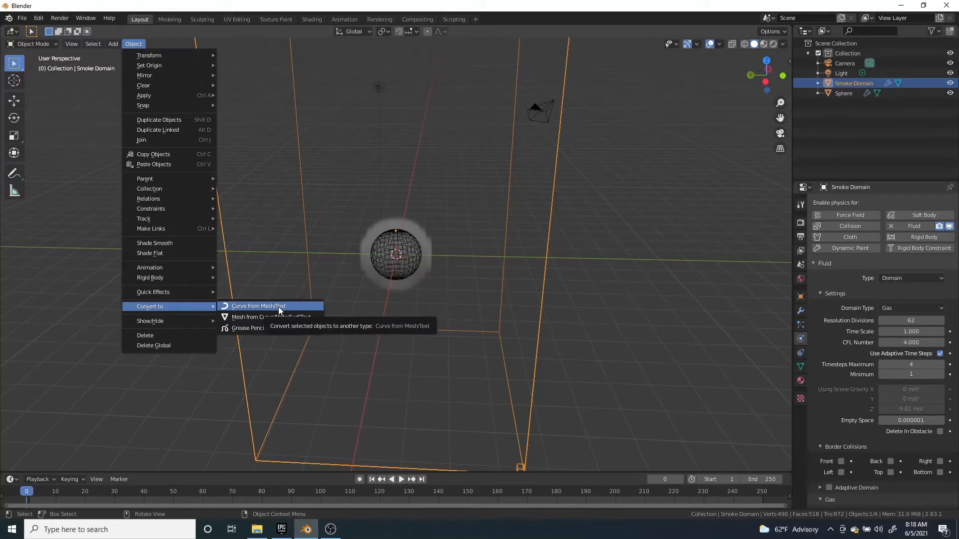
pyautogui.moveTo(273, 310); pyautogui.dragTo(415, 295, button='middle')
pyautogui.scroll(3, 506, 300)
pyautogui.press('space')
pyautogui.scroll(-3, 391, 310)
pyautogui.press('space')
# - Set the smoke domain's cache type to Modular
pyautogui.scroll(-8, 874, 325)
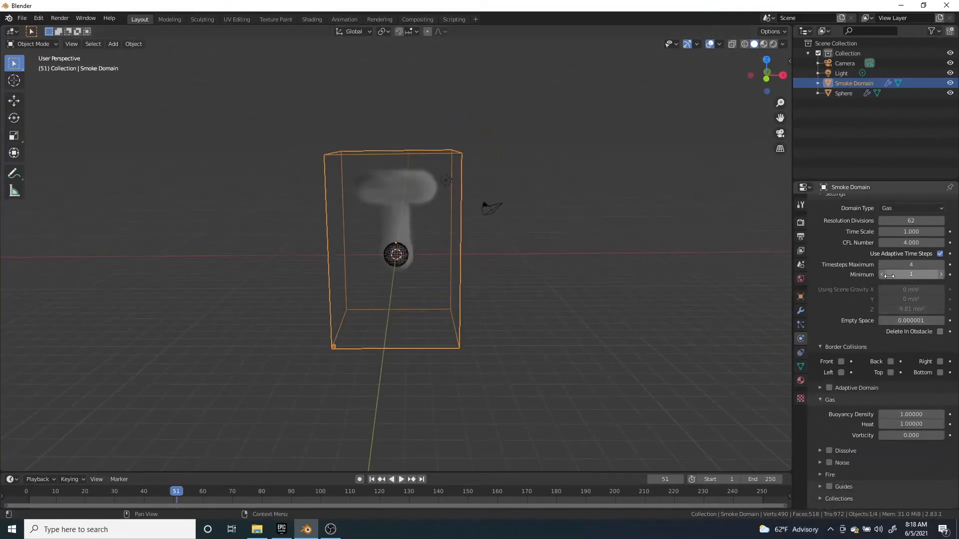
pyautogui.click(895, 438)
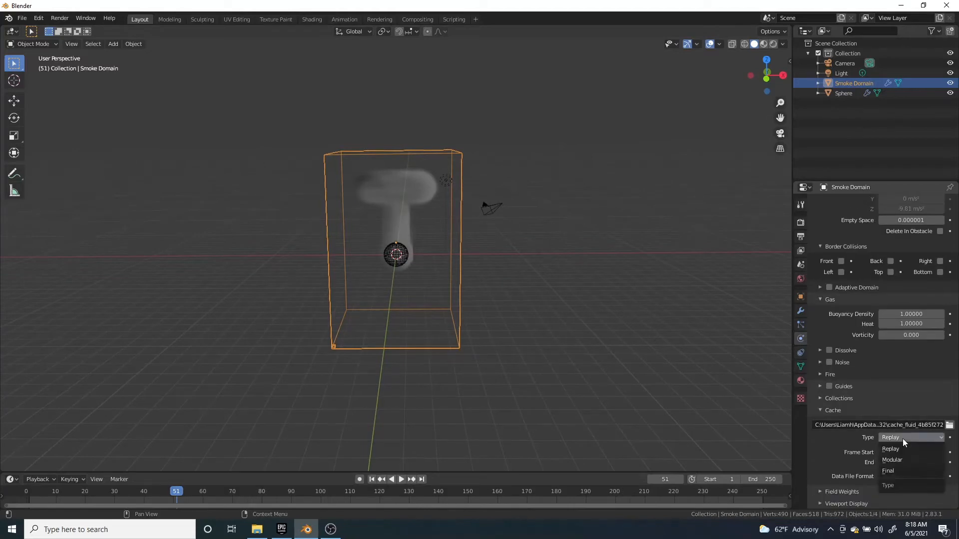
pyautogui.click(893, 463)
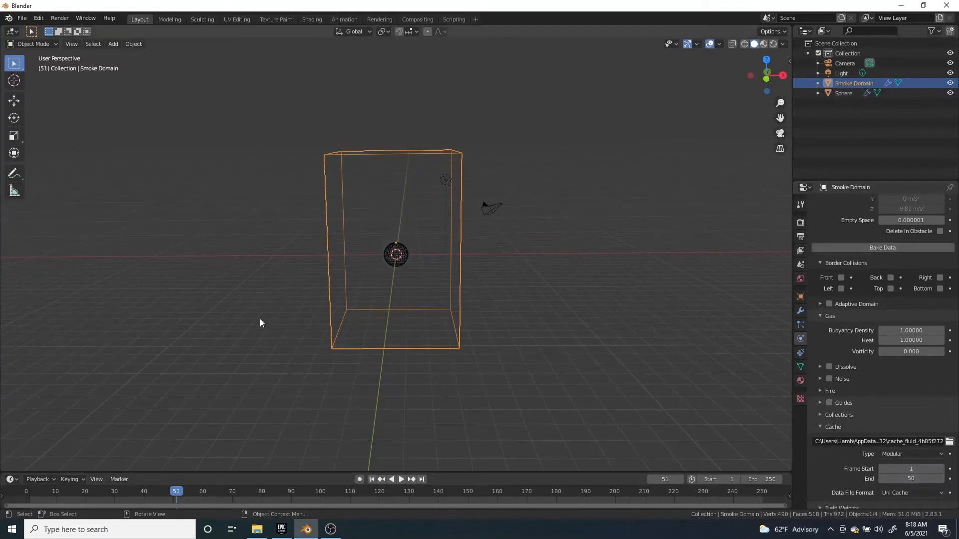
# - Play the unbaked modular simulation from frame 1, stop at frame 63 and return to frame 0
pyautogui.scroll(5, 354, 390)
pyautogui.moveTo(176, 498); pyautogui.dragTo(28, 501)
pyautogui.press('space')
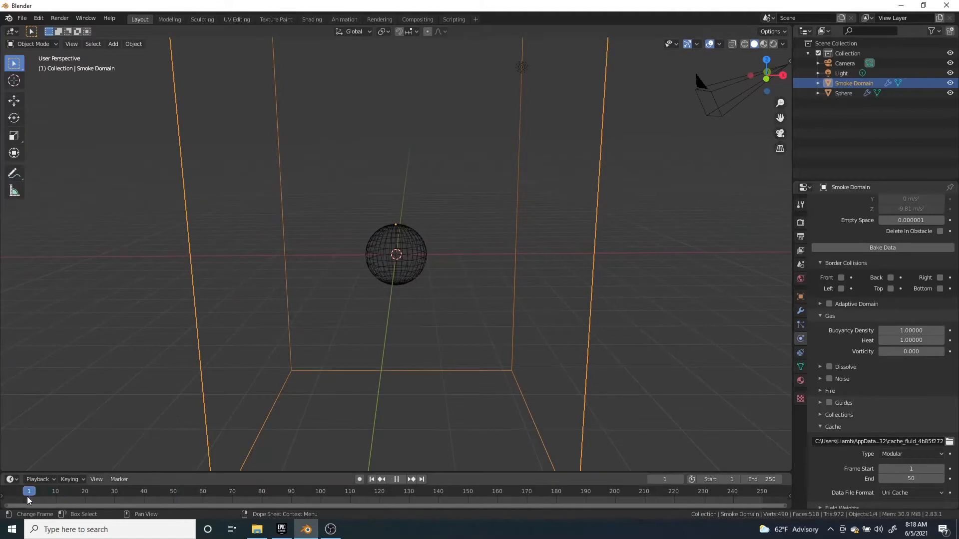
pyautogui.press('space')
pyautogui.click(401, 480)
pyautogui.scroll(-5, 392, 369)
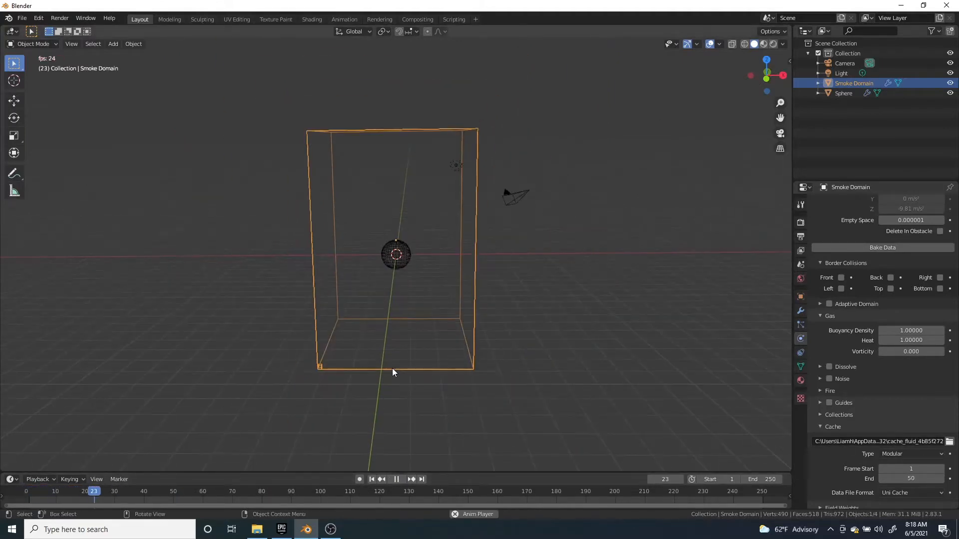
pyautogui.click(397, 478)
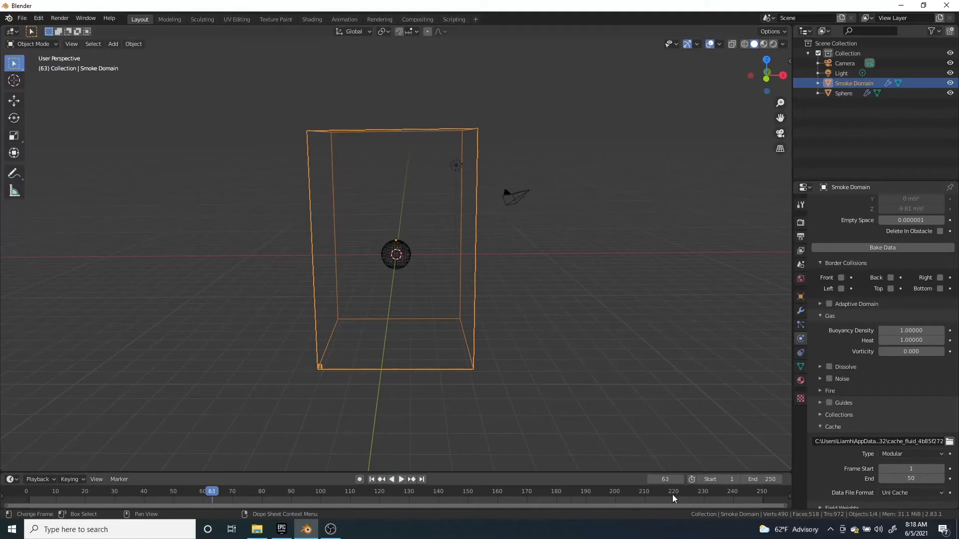
pyautogui.press('Escape')
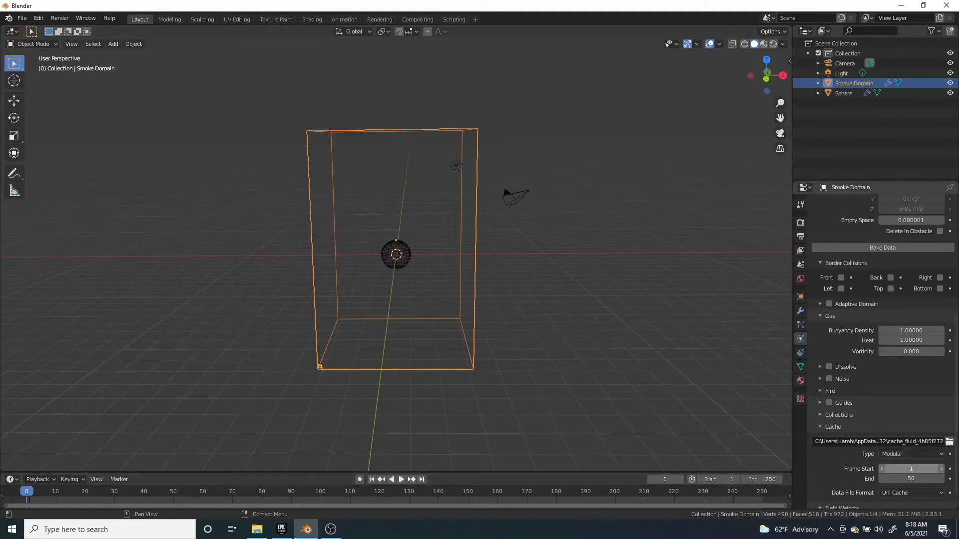
# - Bake the smoke domain's data and play the baked simulation while viewing it from another angle
pyautogui.scroll(5, 892, 329)
pyautogui.click(893, 348)
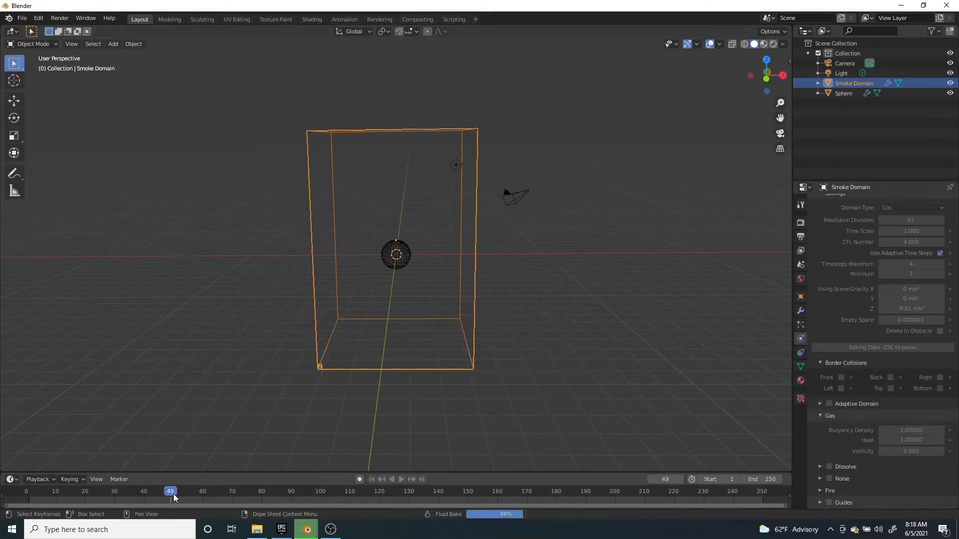
pyautogui.click(402, 479)
pyautogui.moveTo(424, 292); pyautogui.dragTo(250, 289, button='middle')
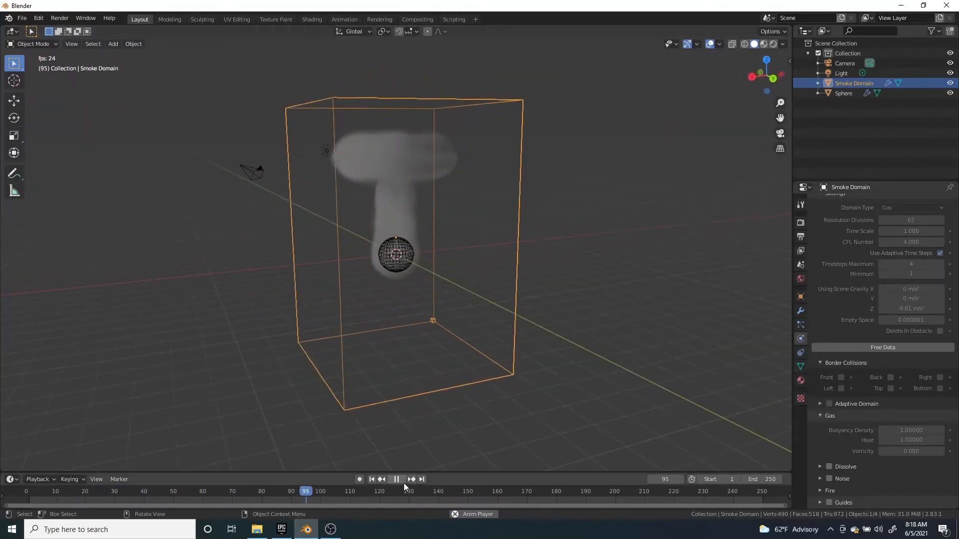
# - Move the timeline to frame 45 and examine the baked smoke from several angles
pyautogui.moveTo(316, 491); pyautogui.dragTo(160, 496)
pyautogui.moveTo(489, 329); pyautogui.dragTo(209, 339, button='middle')
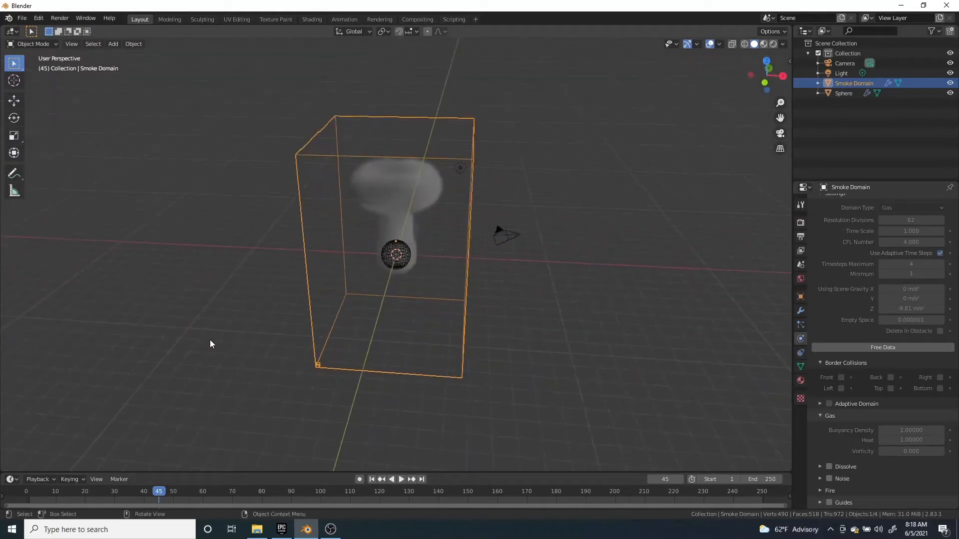
pyautogui.scroll(5, 379, 324)
pyautogui.scroll(-3, 505, 322)
pyautogui.moveTo(504, 322); pyautogui.dragTo(460, 284, button='middle')
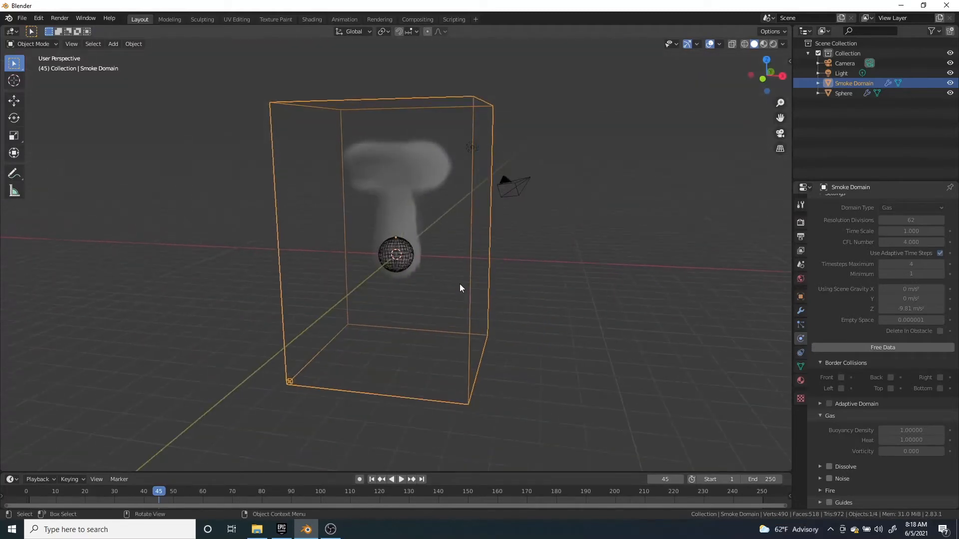
# - Set the sphere's fluid flow type to Fire + Smoke
pyautogui.click(383, 258)
pyautogui.scroll(2, 452, 305)
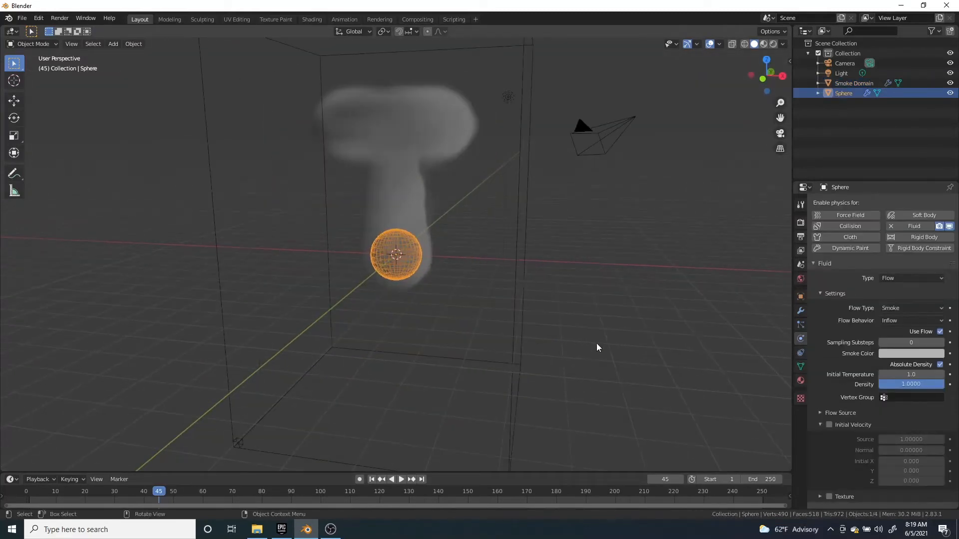
pyautogui.click(899, 308)
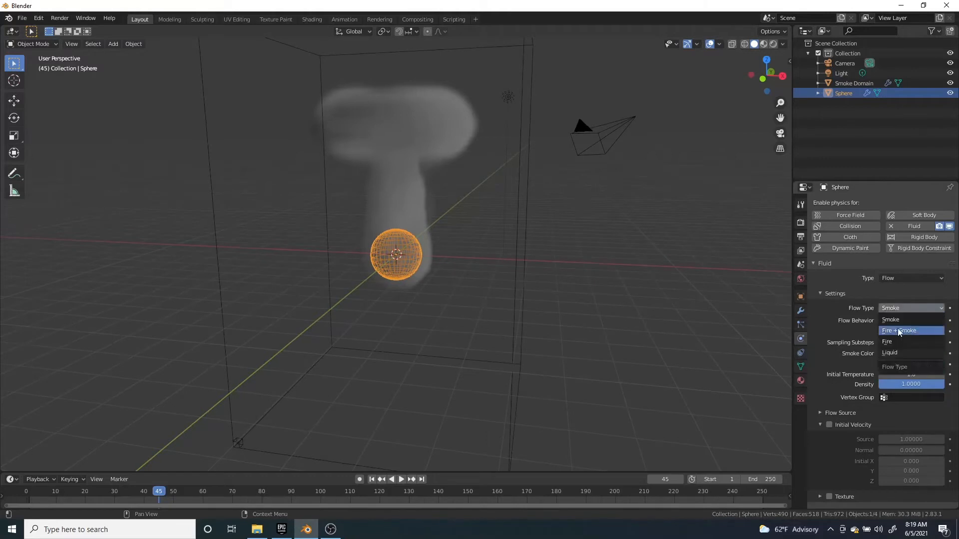
pyautogui.click(896, 342)
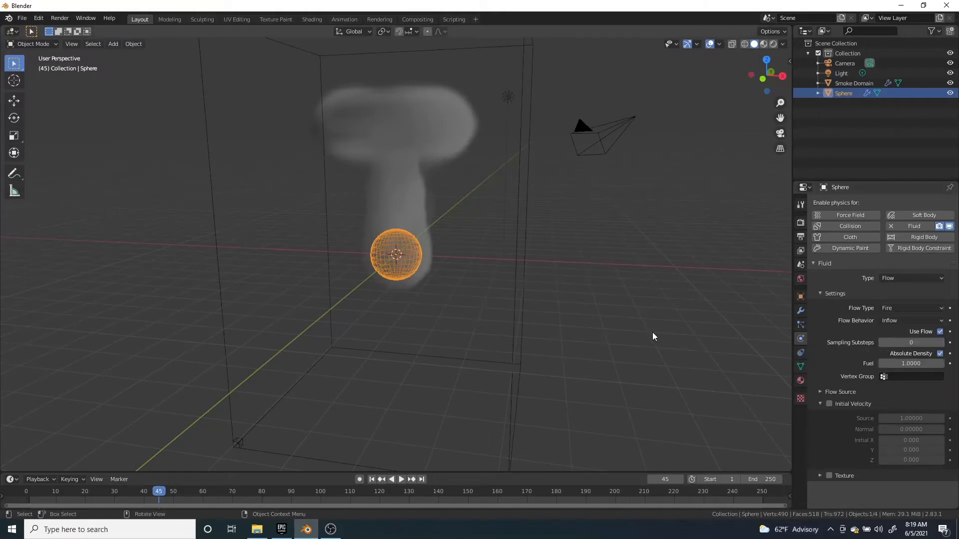
pyautogui.click(902, 308)
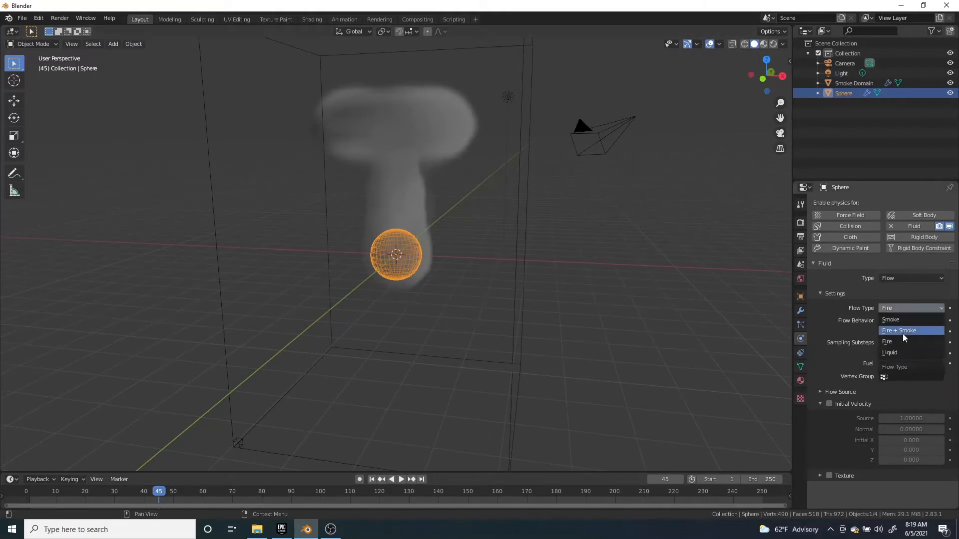
pyautogui.click(903, 332)
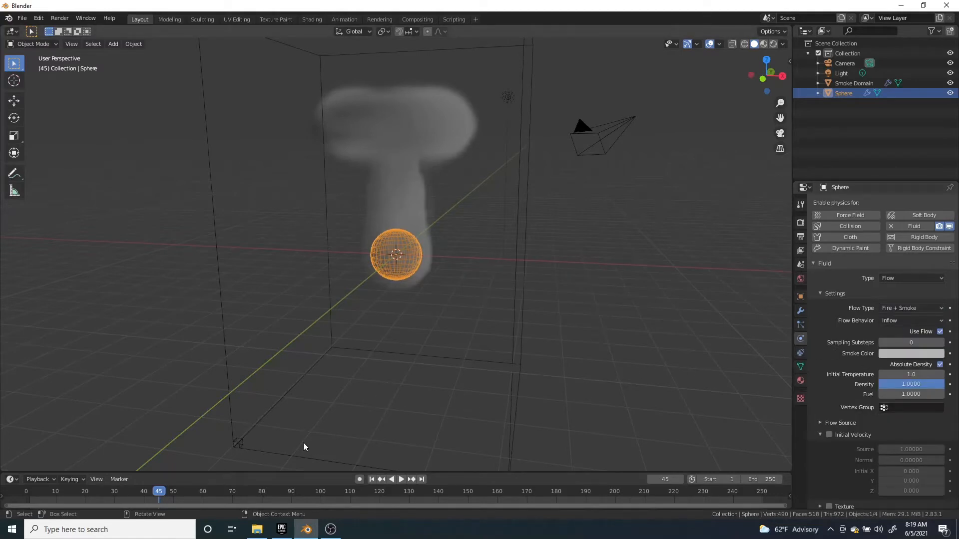
# - Return the timeline to frame 0 and set the sphere's smoke color to red
pyautogui.moveTo(159, 494); pyautogui.dragTo(33, 502)
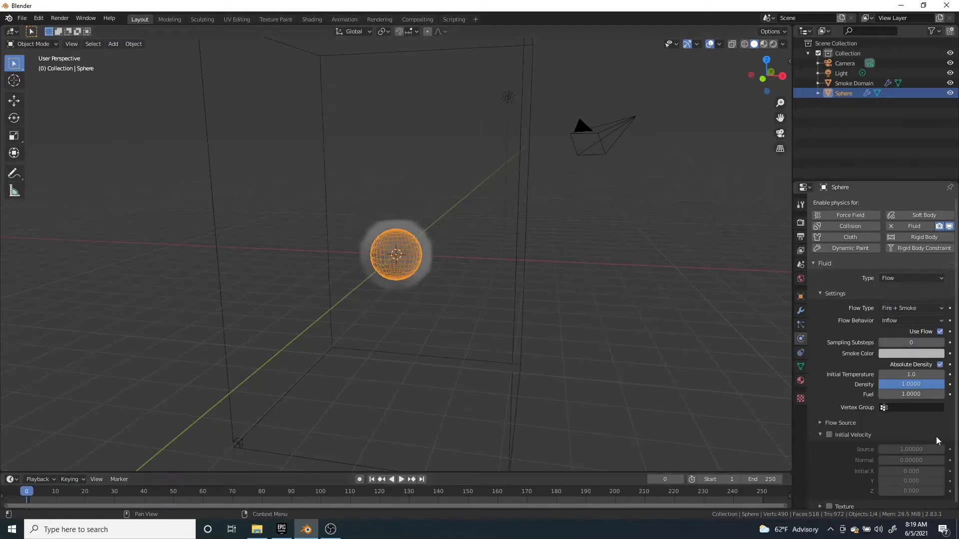
pyautogui.click(904, 354)
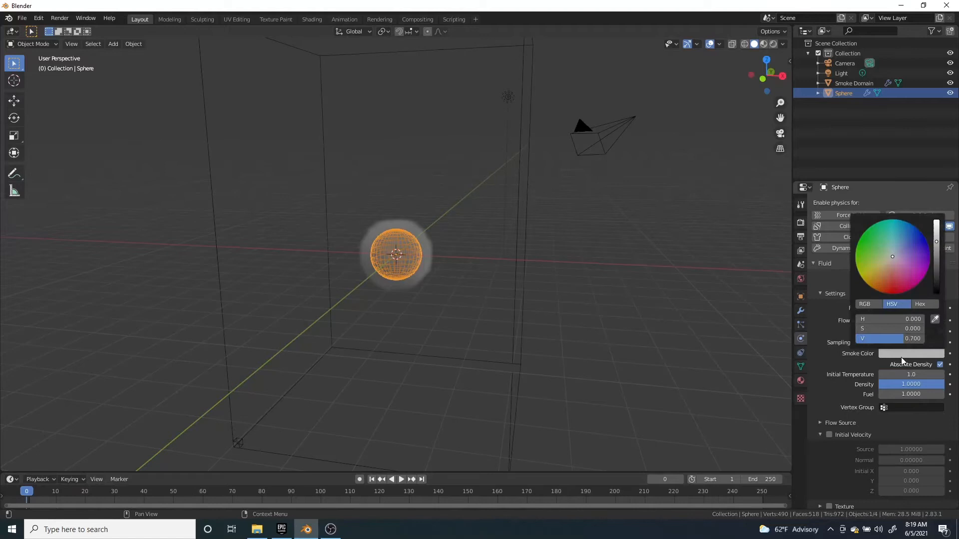
pyautogui.click(897, 288)
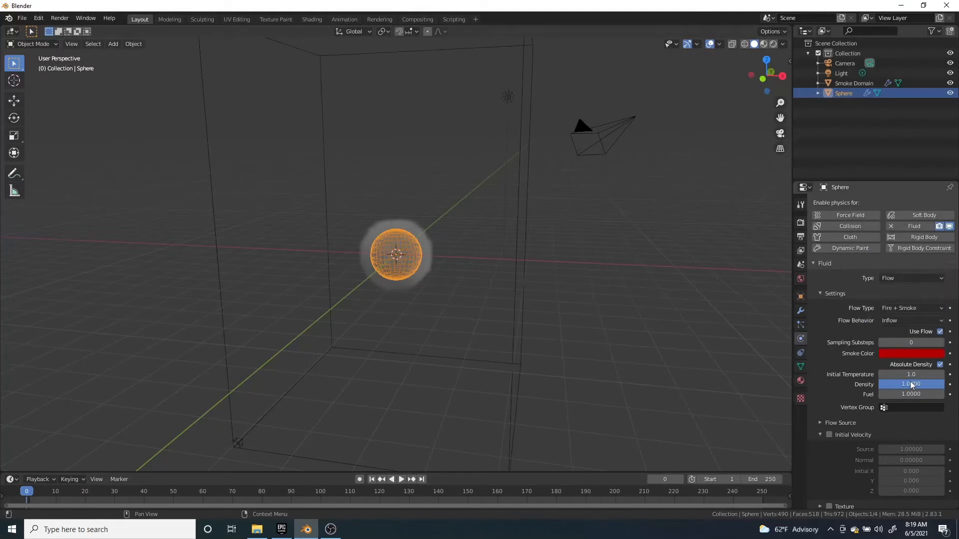
pyautogui.moveTo(911, 374); pyautogui.dragTo(929, 375)
# - Examine the sphere's Flow Source settings
pyautogui.scroll(-1, 839, 389)
pyautogui.click(819, 421)
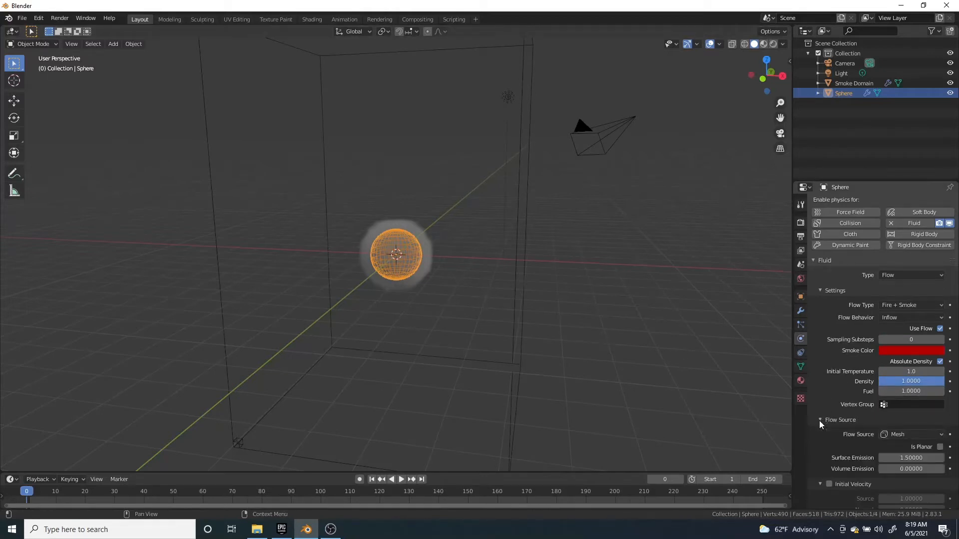
pyautogui.click(819, 421)
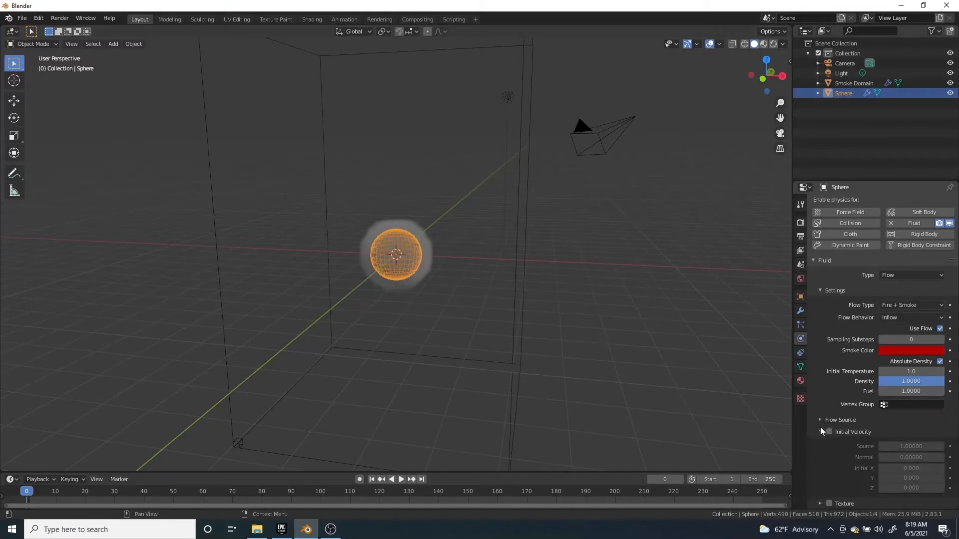
pyautogui.click(820, 420)
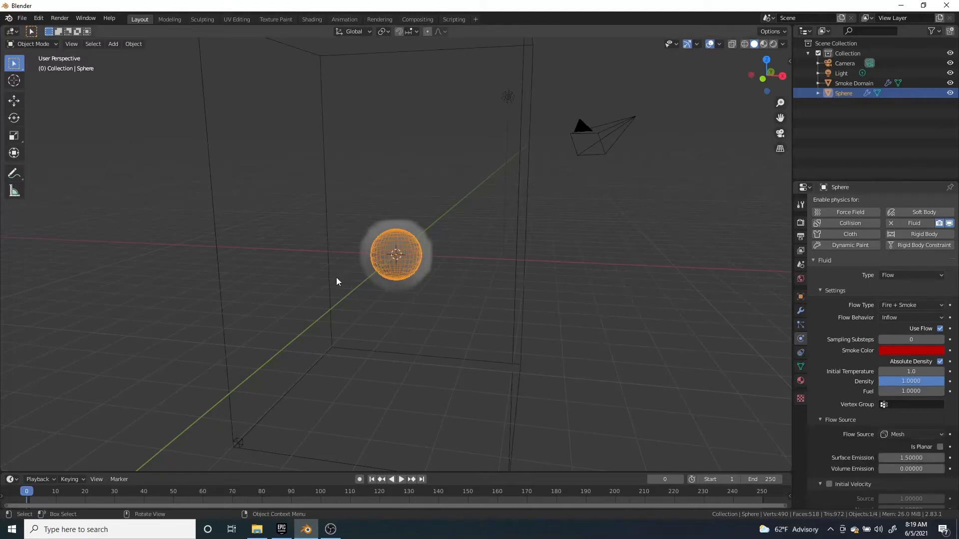
pyautogui.scroll(3, 475, 296)
pyautogui.press('s')
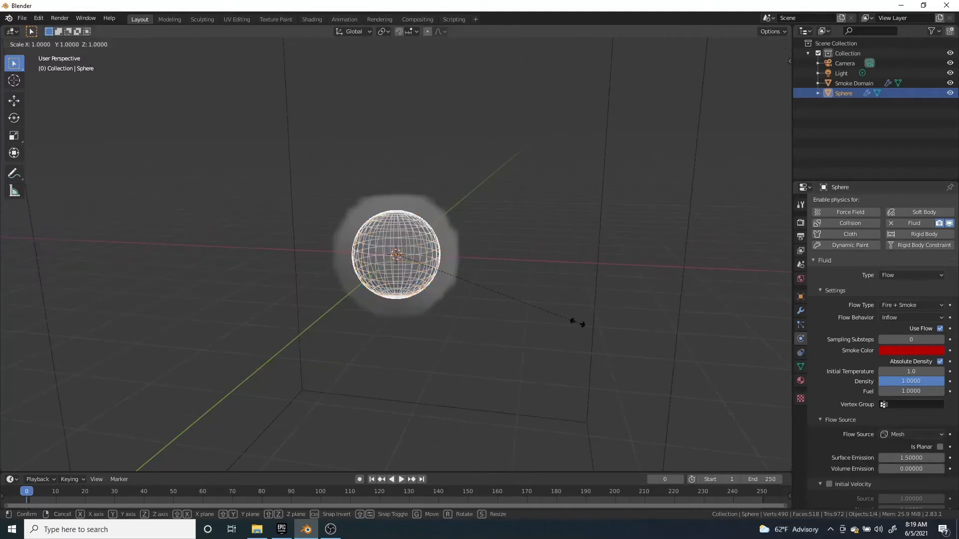
pyautogui.press('z')
pyautogui.press('Escape')
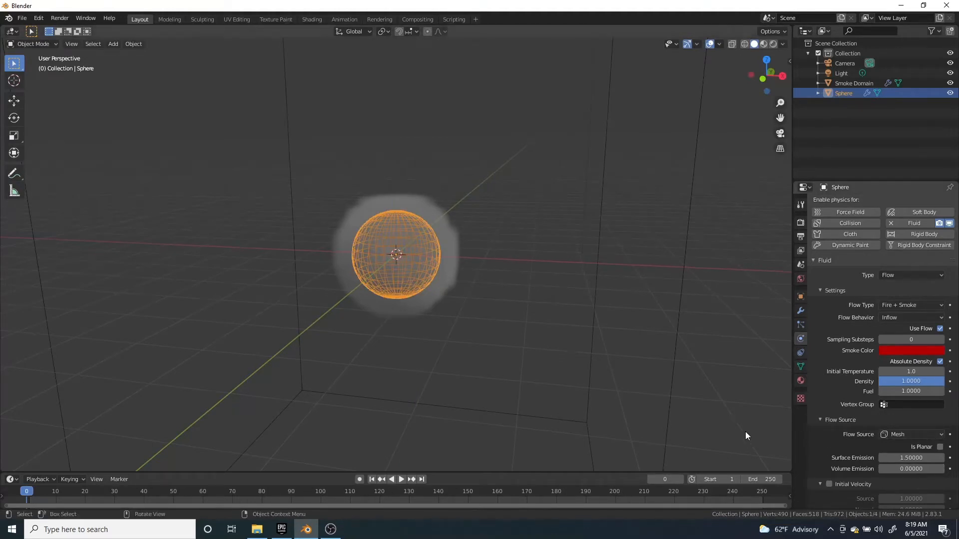
pyautogui.click(821, 421)
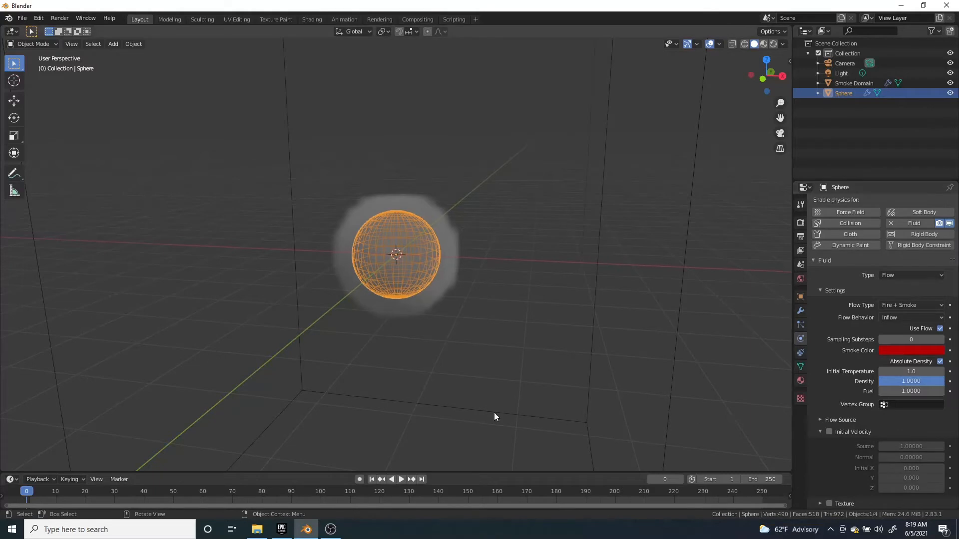
# - Play the simulation up to frame 16, stop it and free the smoke domain's baked data
pyautogui.click(402, 480)
pyautogui.moveTo(302, 307); pyautogui.dragTo(479, 261, button='middle')
pyautogui.click(506, 264)
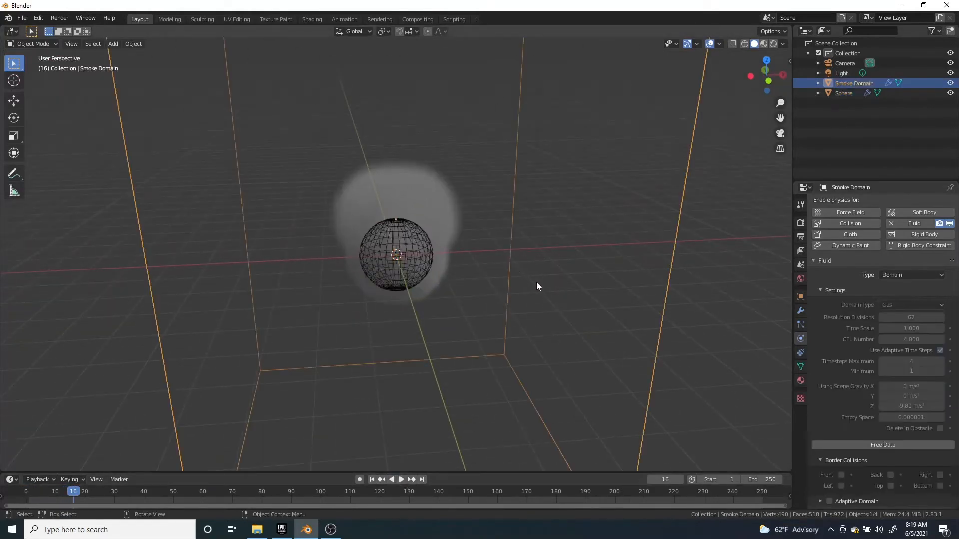
pyautogui.scroll(-10, 844, 415)
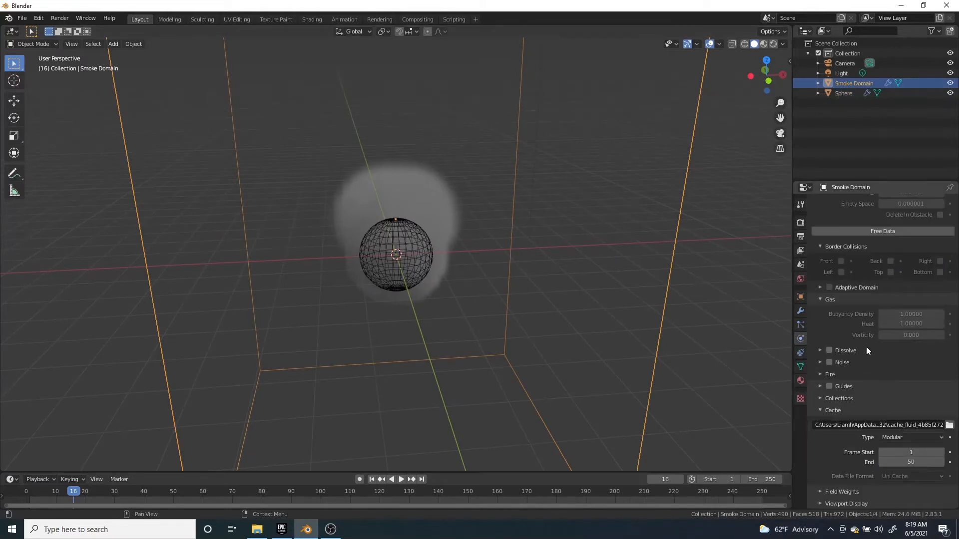
pyautogui.click(878, 231)
# - Bake the smoke domain's data with the Modular cache type
pyautogui.click(898, 438)
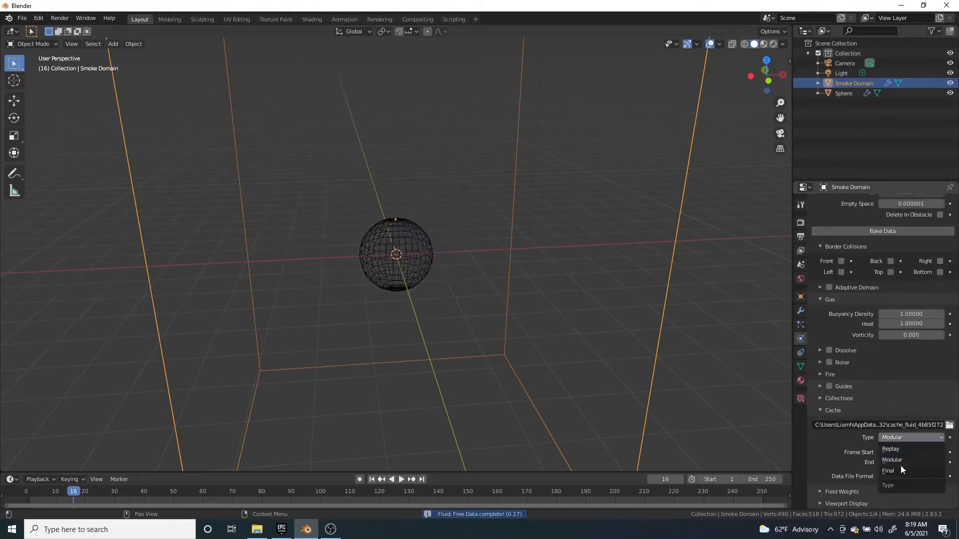
pyautogui.click(901, 470)
pyautogui.scroll(6, 854, 307)
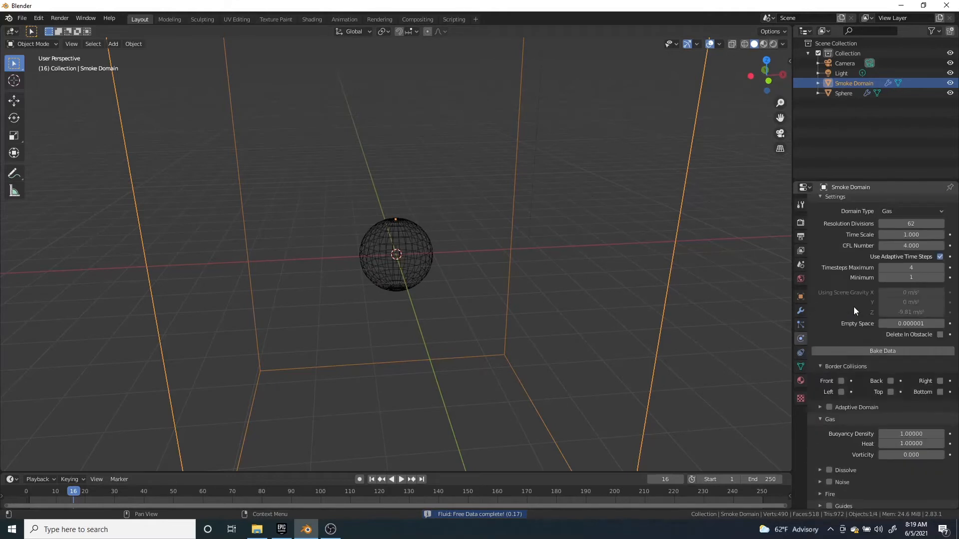
pyautogui.click(874, 350)
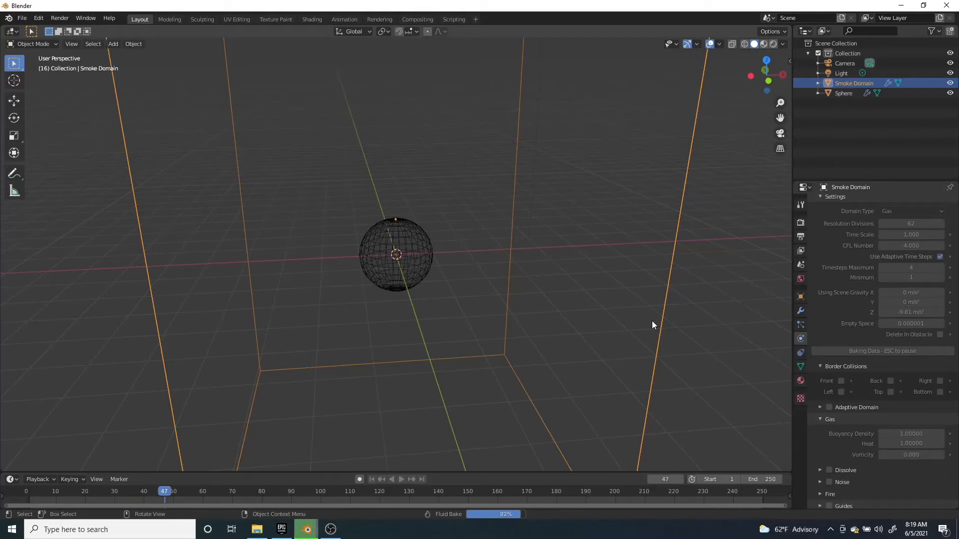
# - Move the timeline to frame 35 and examine the baked fire and red smoke from several angles
pyautogui.moveTo(398, 467); pyautogui.dragTo(184, 413, button='middle')
pyautogui.scroll(3, 183, 412)
pyautogui.moveTo(75, 492); pyautogui.dragTo(129, 492)
pyautogui.scroll(-3, 278, 325)
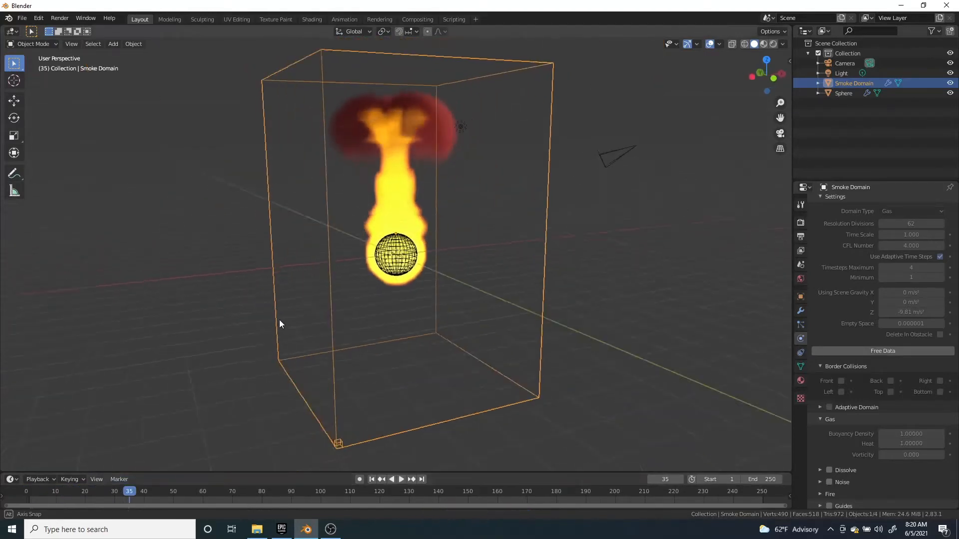
pyautogui.moveTo(278, 325); pyautogui.dragTo(195, 418, button='middle')
# - Play the baked fire simulation, stop at frame 49 and inspect the flames from different angles and distances
pyautogui.press('space')
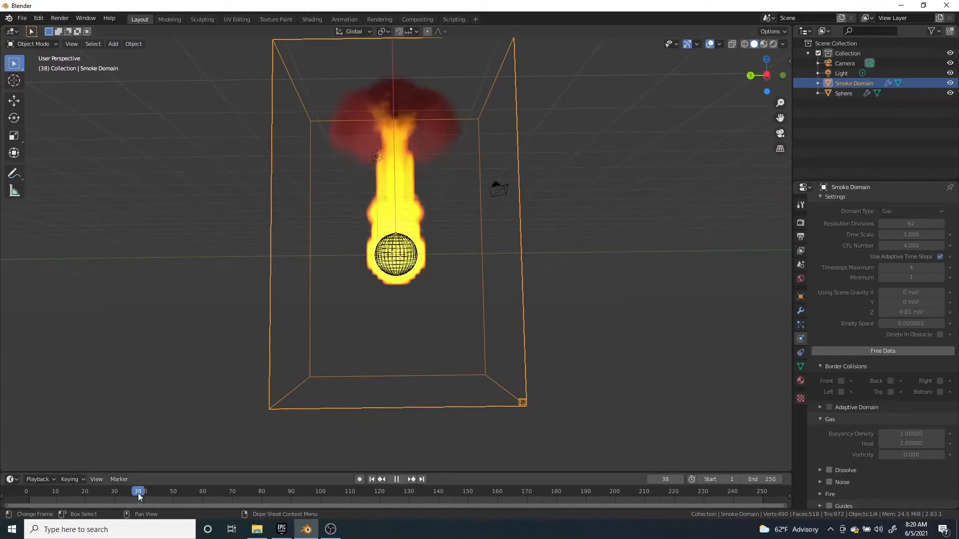
pyautogui.moveTo(205, 496); pyautogui.dragTo(171, 498)
pyautogui.press('space')
pyautogui.scroll(2, 374, 207)
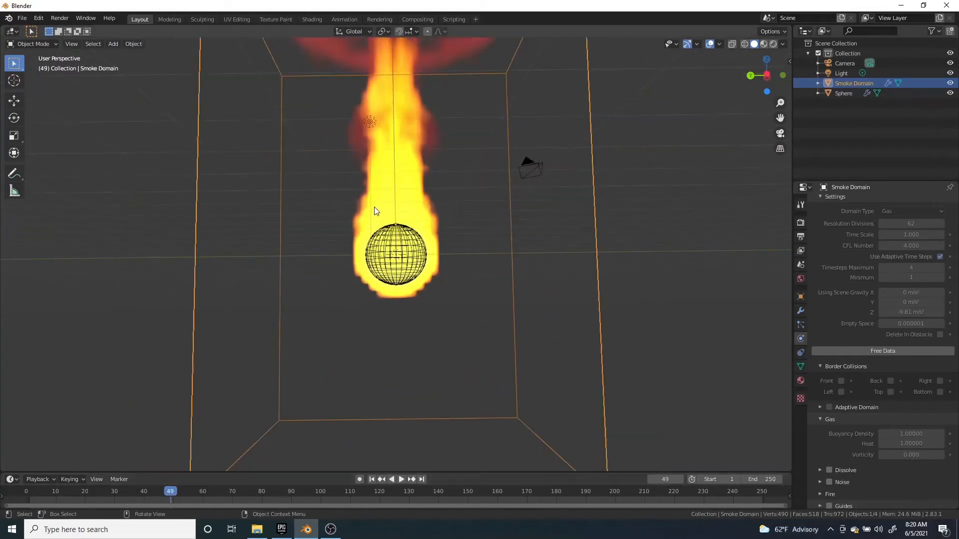
pyautogui.scroll(-2, 374, 207)
pyautogui.moveTo(373, 207); pyautogui.dragTo(460, 255, button='middle')
pyautogui.scroll(-3, 386, 215)
pyautogui.scroll(2, 391, 151)
pyautogui.scroll(1, 391, 152)
pyautogui.scroll(-3, 394, 155)
pyautogui.moveTo(462, 192); pyautogui.dragTo(403, 135, button='middle')
pyautogui.scroll(4, 403, 147)
# - Set the sphere's smoke color to blue
pyautogui.click(414, 232)
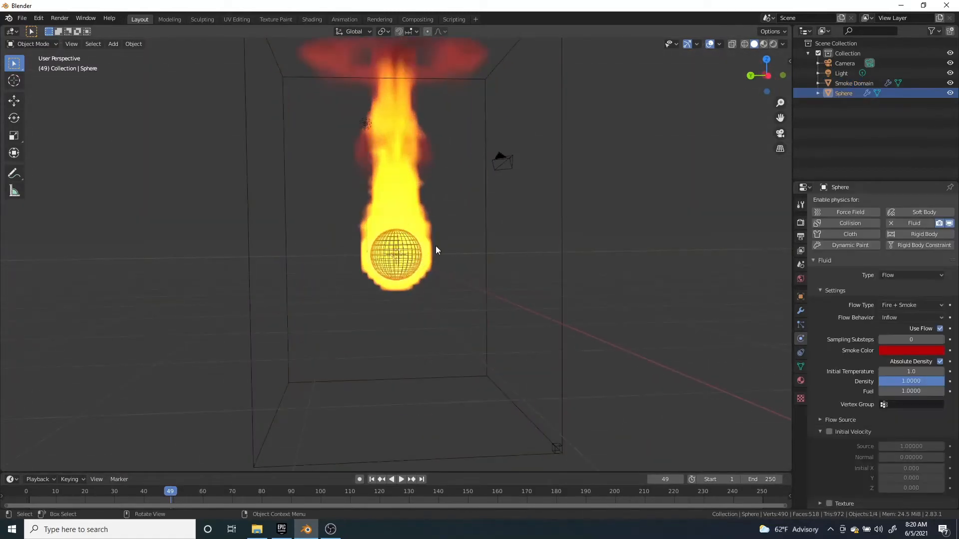
pyautogui.moveTo(436, 246); pyautogui.dragTo(442, 286, button='middle')
pyautogui.click(887, 351)
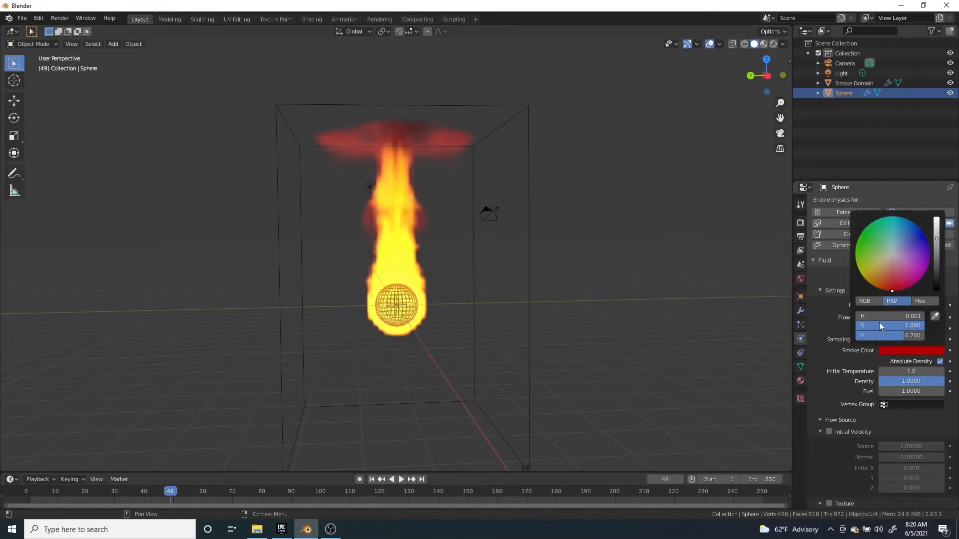
pyautogui.click(906, 259)
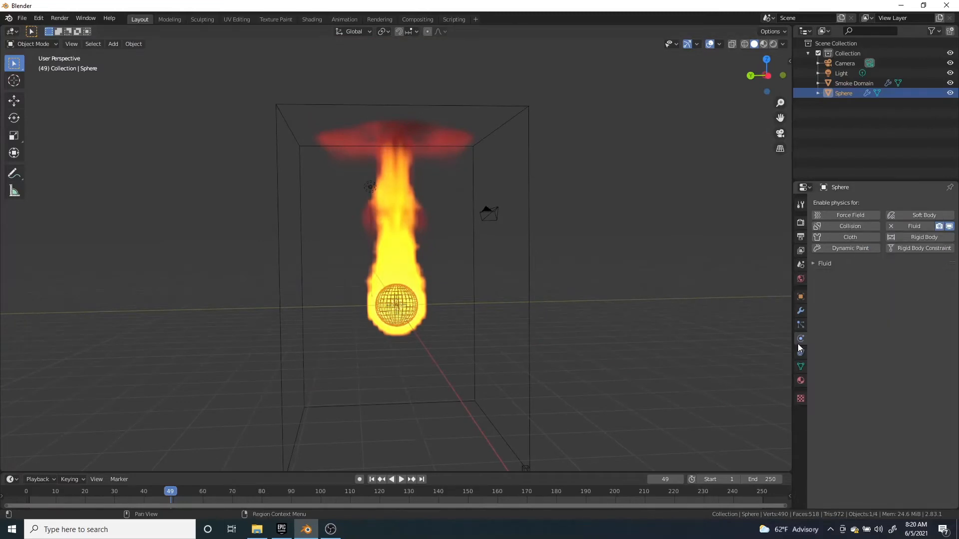
pyautogui.moveTo(574, 250); pyautogui.dragTo(704, 321, button='middle')
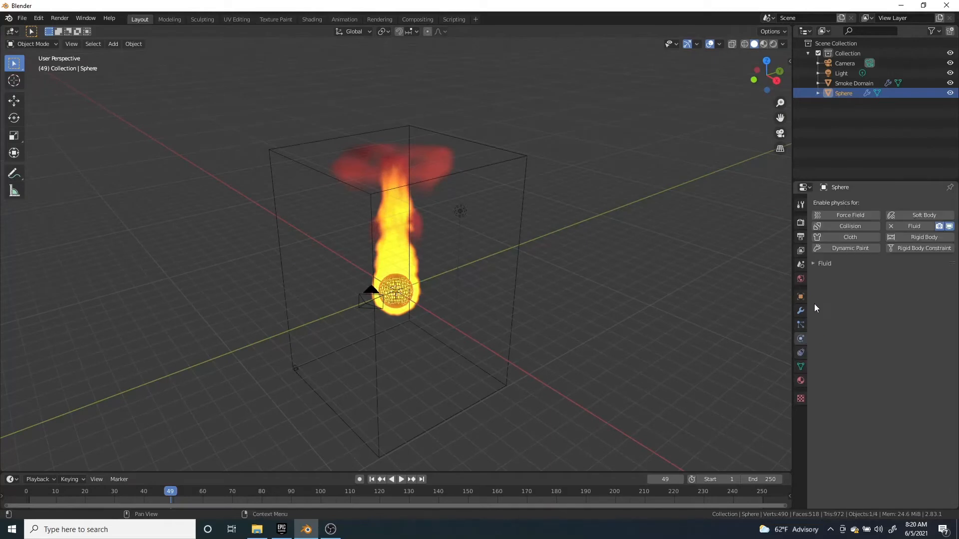
pyautogui.click(812, 263)
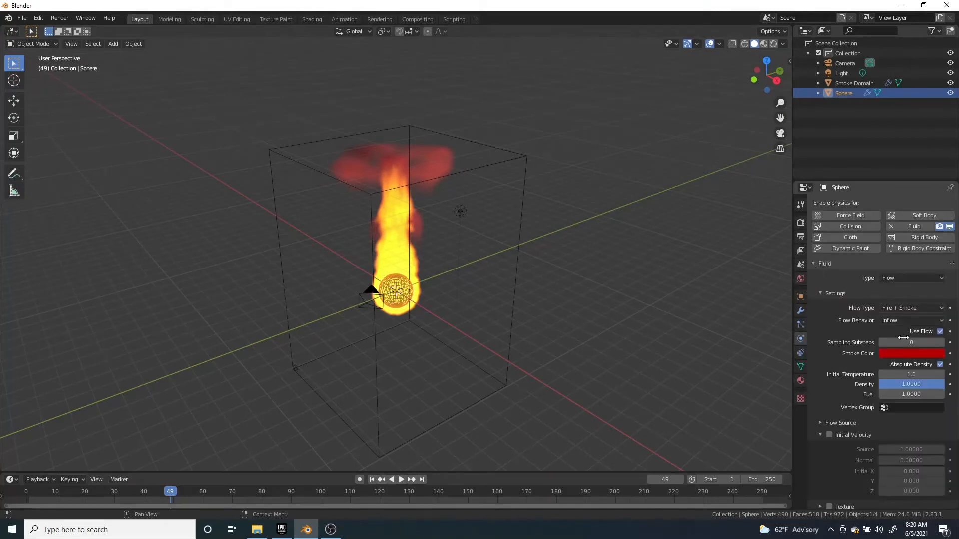
pyautogui.click(904, 353)
pyautogui.moveTo(901, 260); pyautogui.dragTo(926, 242)
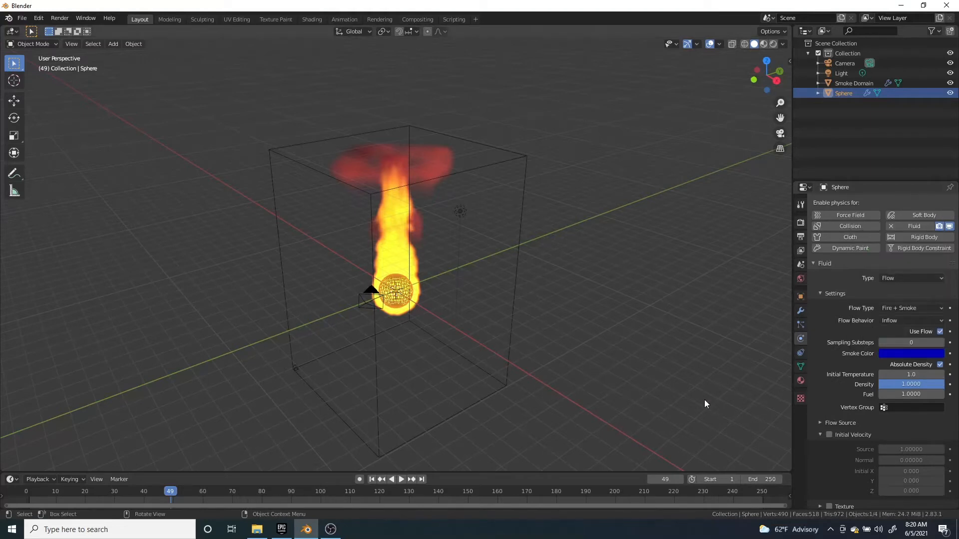
# - Free the smoke domain's baked data and set its resolution divisions to 32
pyautogui.click(517, 285)
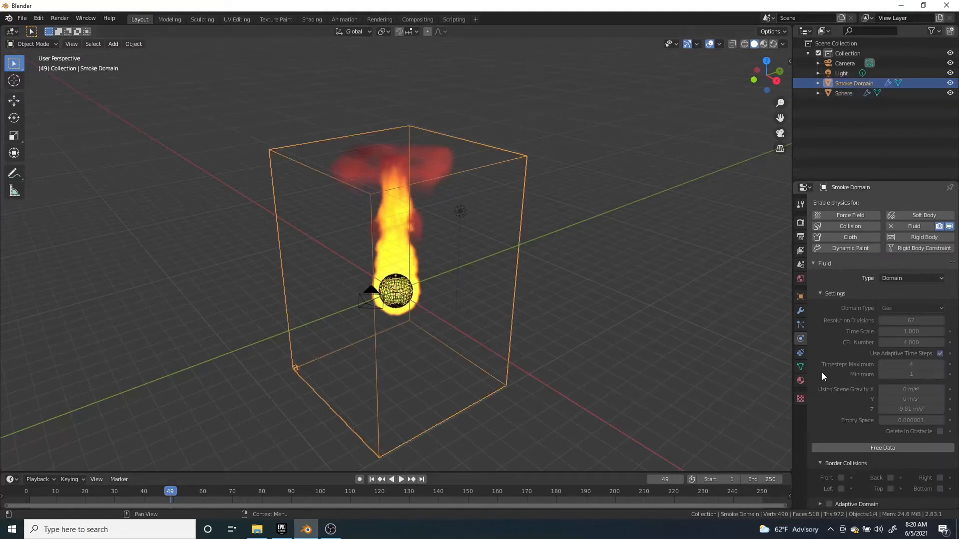
pyautogui.click(875, 446)
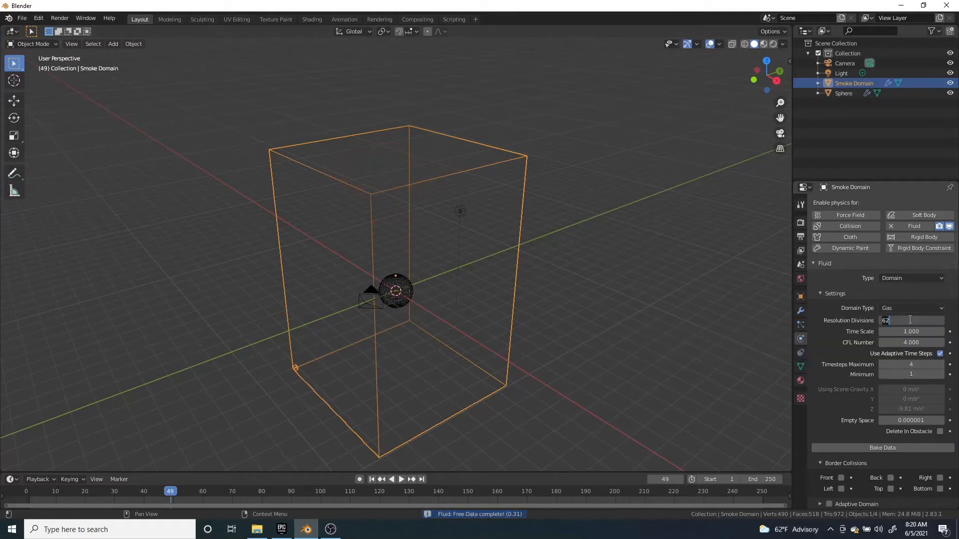
pyautogui.press('Return')
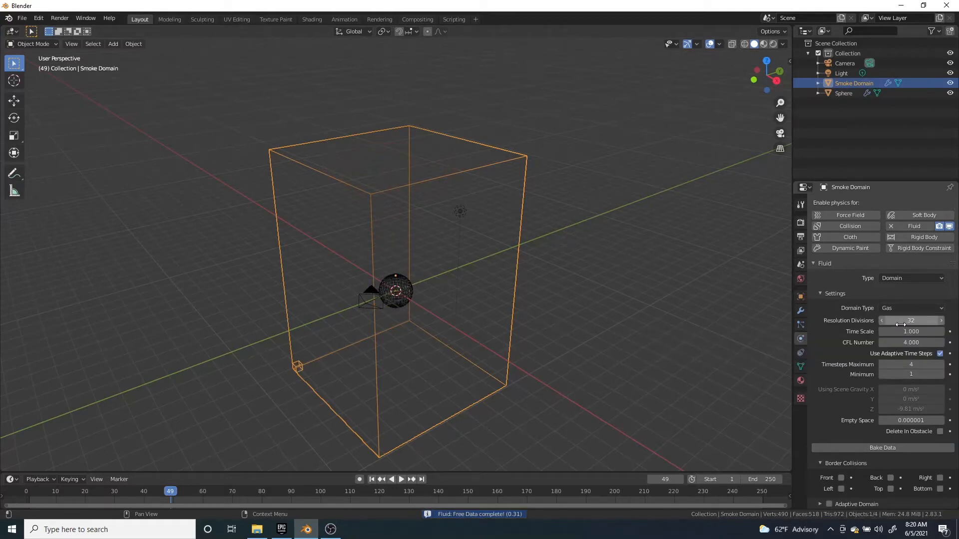
# - Bake the smoke domain's data again and return the timeline to frame 0
pyautogui.scroll(-10, 871, 390)
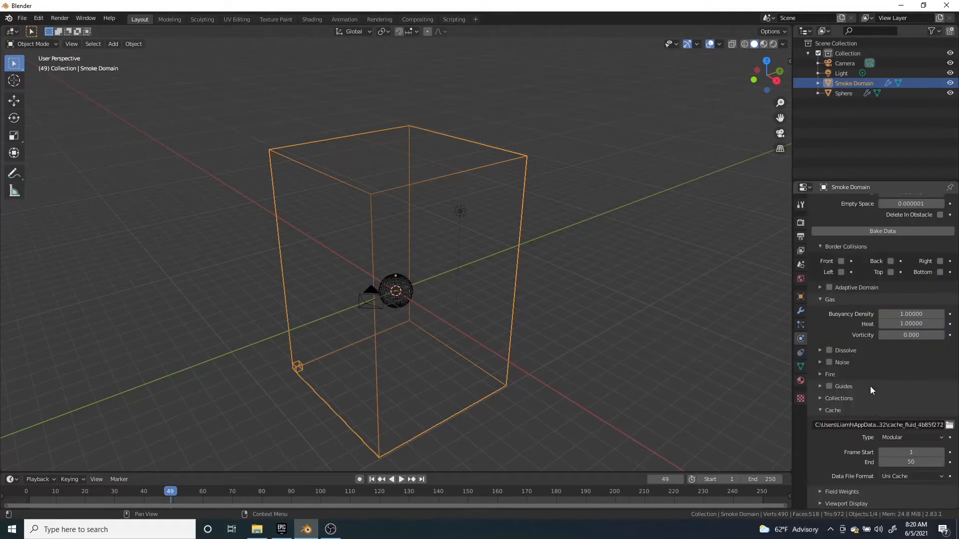
pyautogui.click(883, 233)
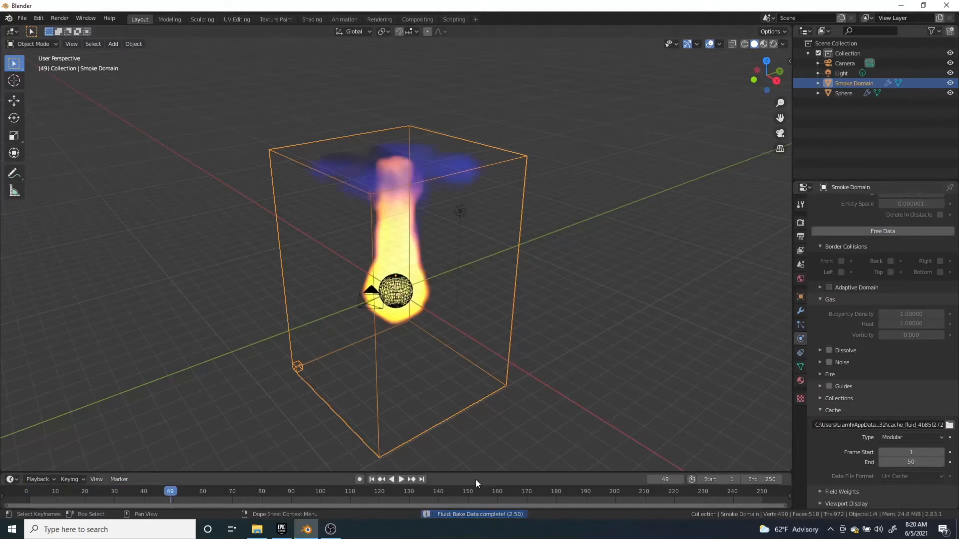
pyautogui.moveTo(452, 400); pyautogui.dragTo(399, 348, button='middle')
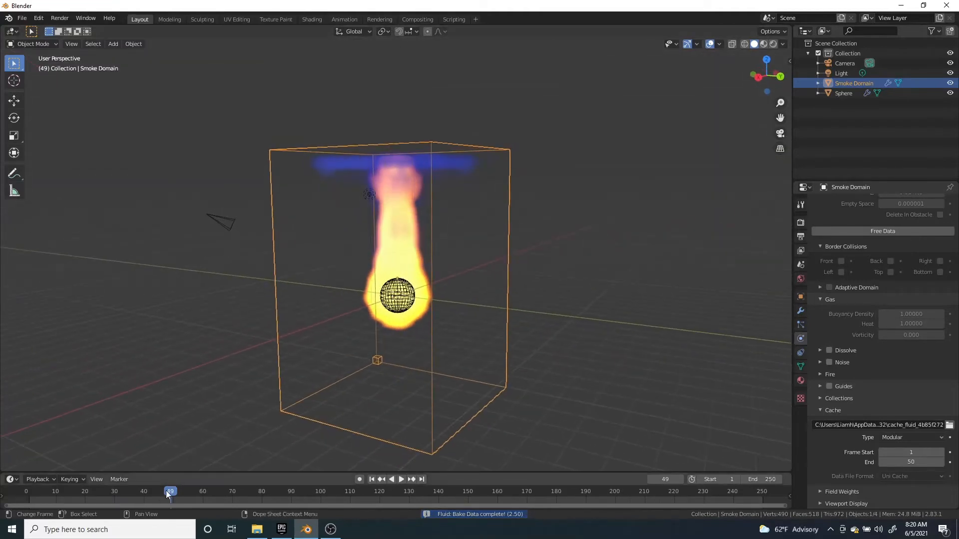
pyautogui.moveTo(166, 490); pyautogui.dragTo(22, 500)
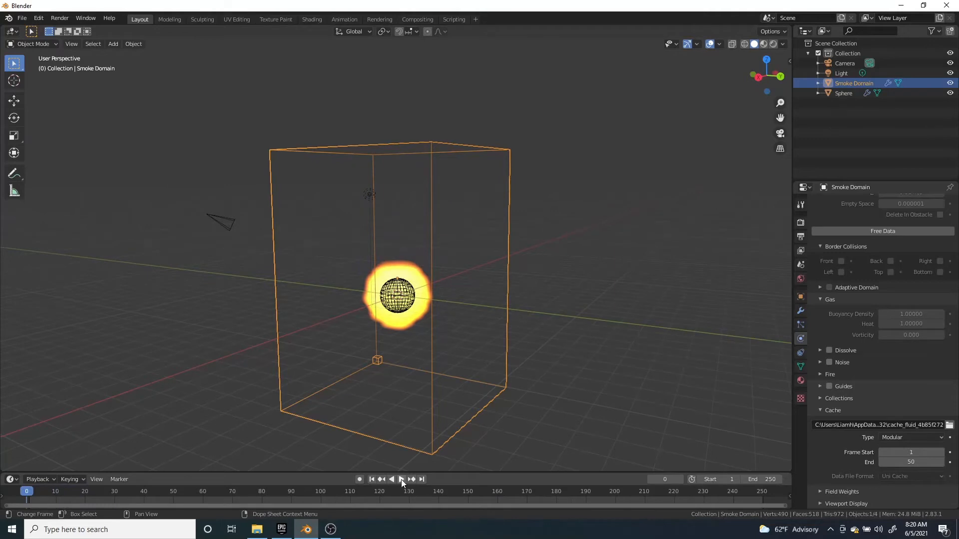
# - Play the rebaked fire and blue smoke simulation, viewing it from another angle, and stop at frame 102
pyautogui.click(401, 479)
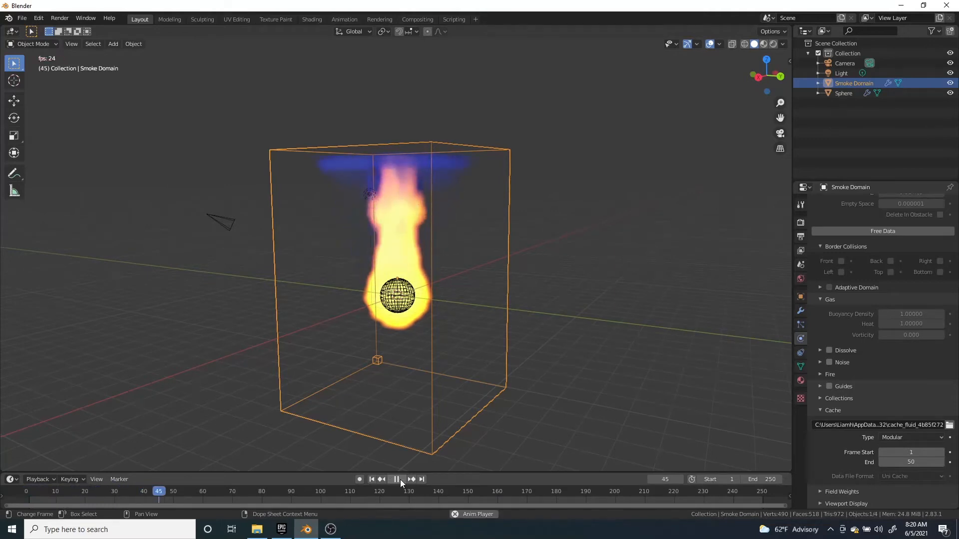
pyautogui.moveTo(524, 236); pyautogui.dragTo(389, 257, button='middle')
pyautogui.press('space')
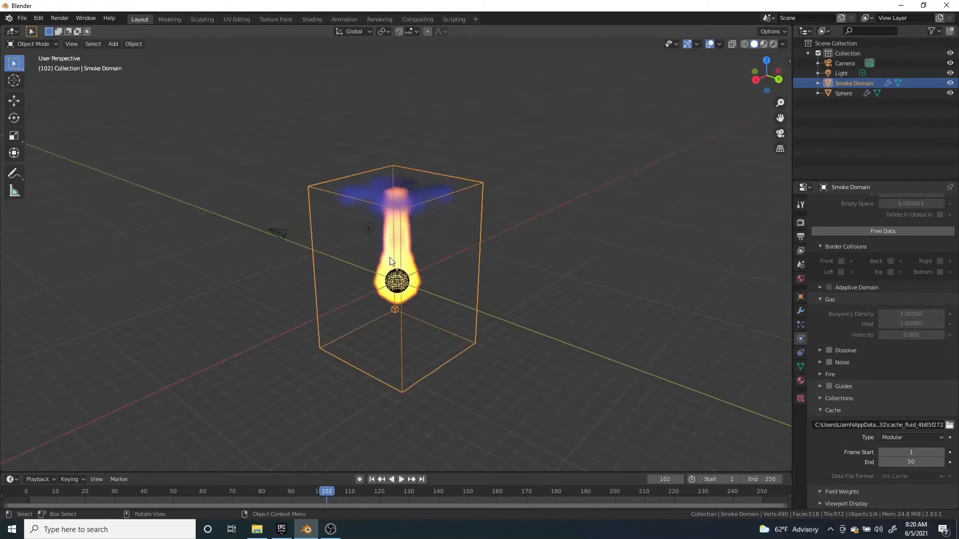
# - Select the sphere, inspect its flames, return the timeline to frame 0 and turn off Use Flow for the sphere
pyautogui.click(395, 293)
pyautogui.moveTo(504, 322); pyautogui.dragTo(392, 240, button='middle')
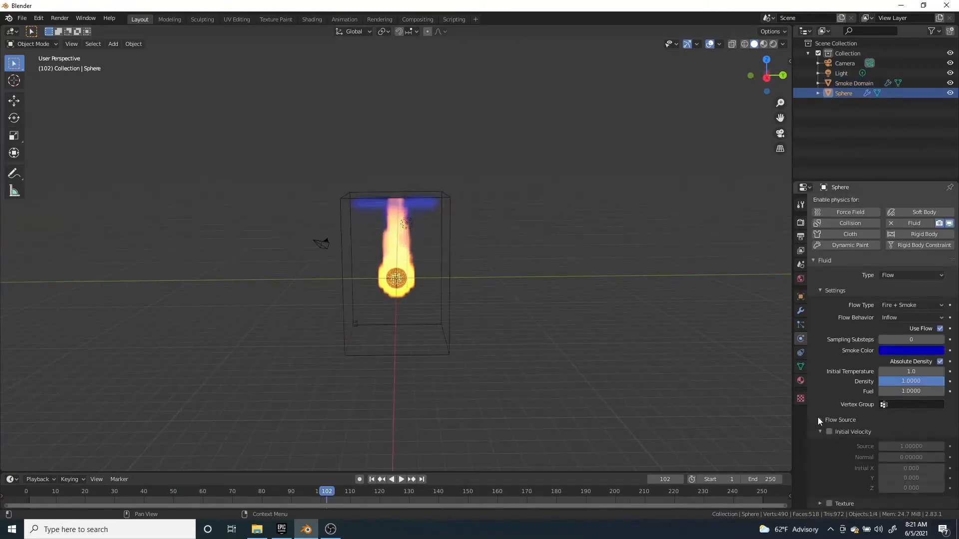
pyautogui.scroll(5, 502, 277)
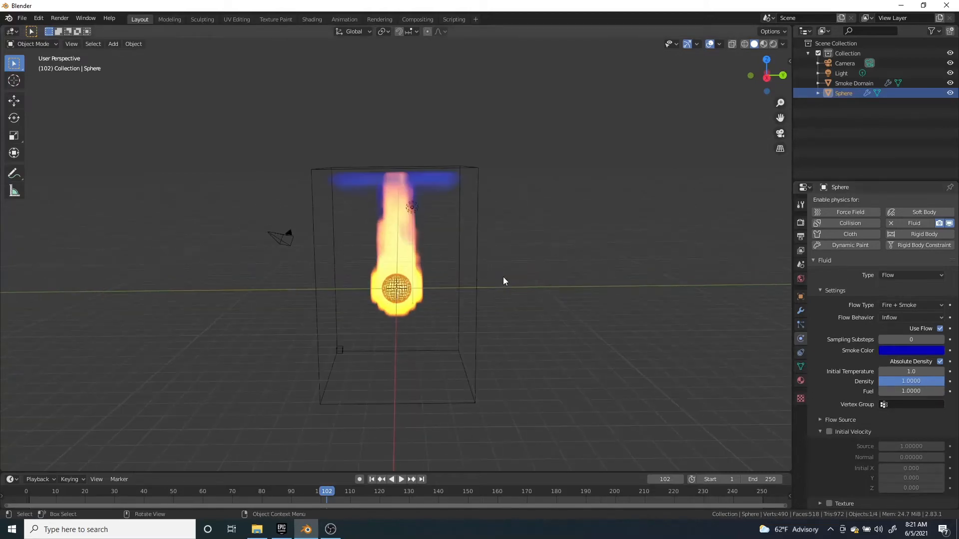
pyautogui.moveTo(529, 286); pyautogui.dragTo(435, 275, button='middle')
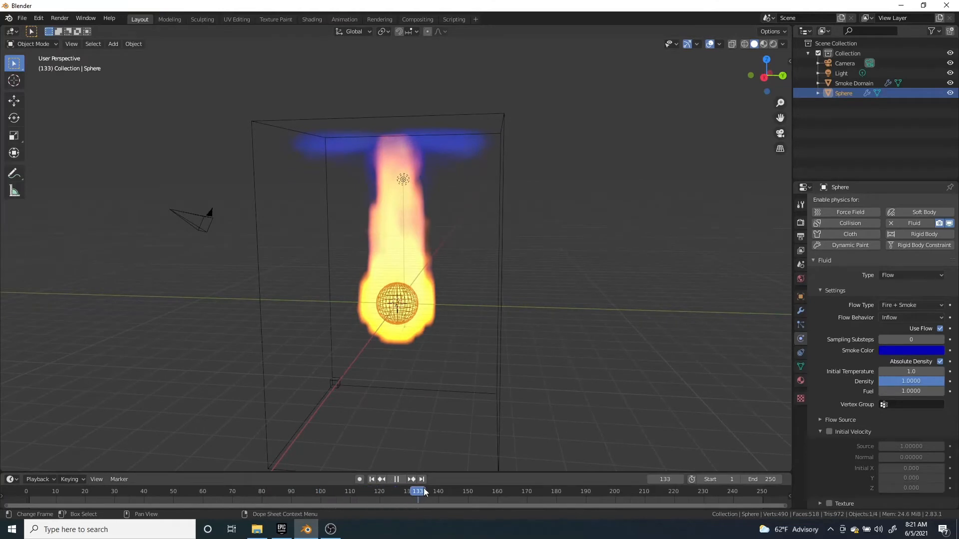
pyautogui.moveTo(176, 493); pyautogui.dragTo(30, 492)
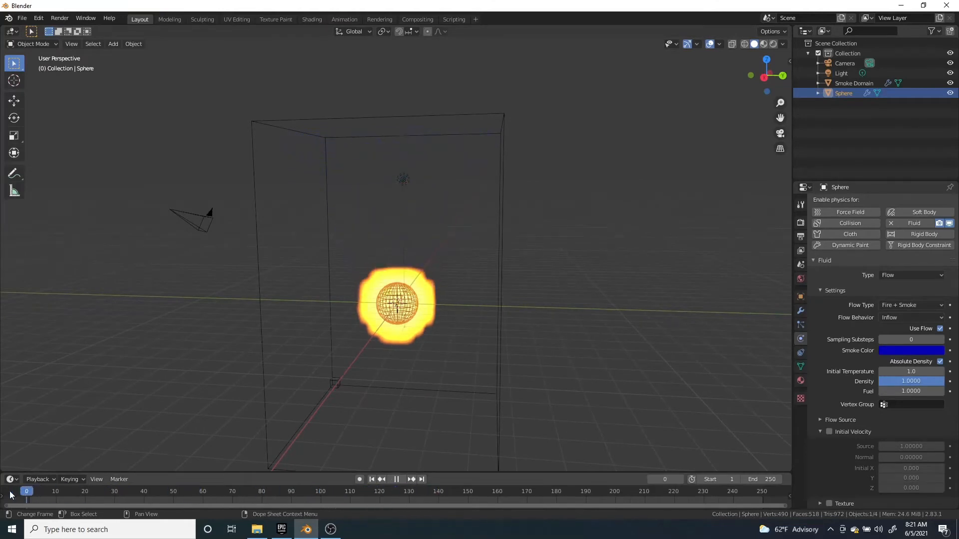
pyautogui.click(941, 329)
pyautogui.click(521, 300)
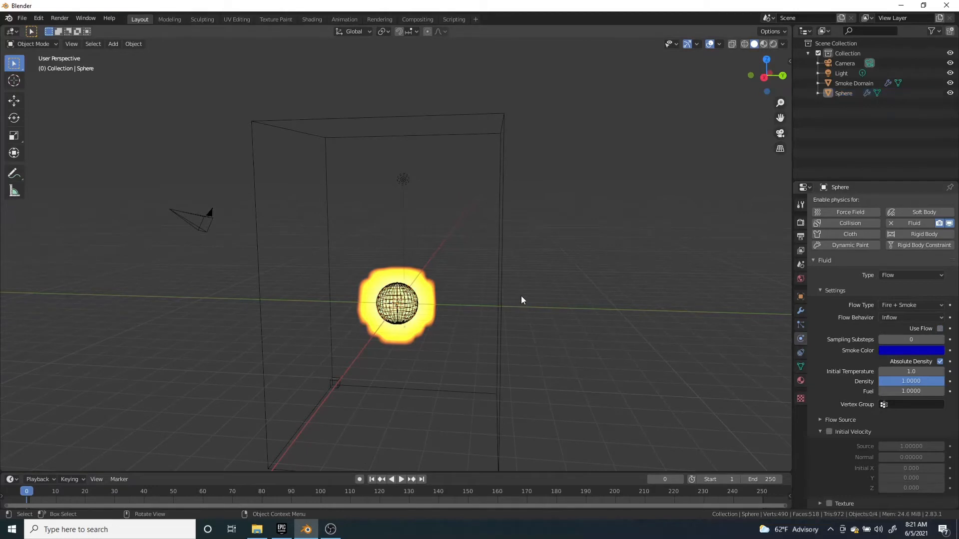
# - Free the smoke domain's baked data and bake it again with the sphere's flow disabled
pyautogui.click(498, 344)
pyautogui.click(871, 444)
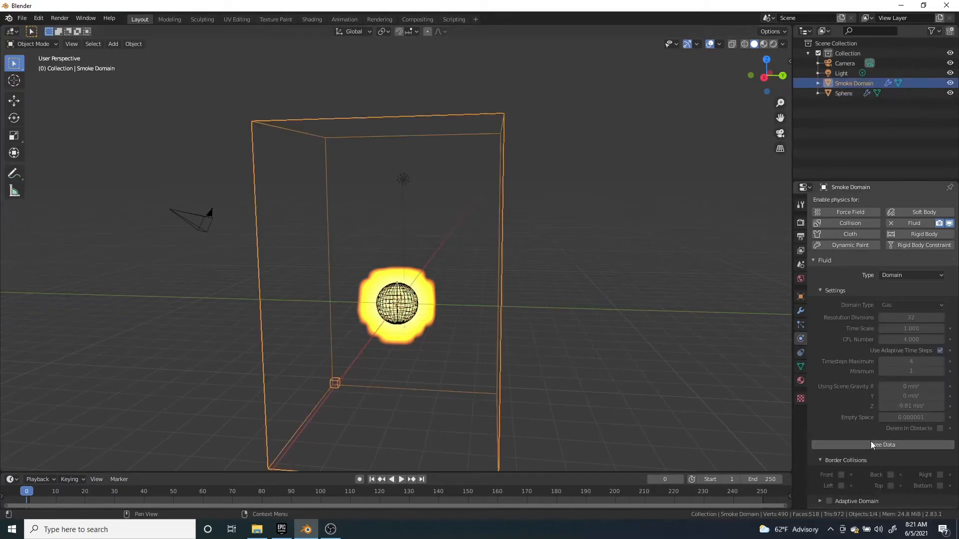
pyautogui.click(864, 445)
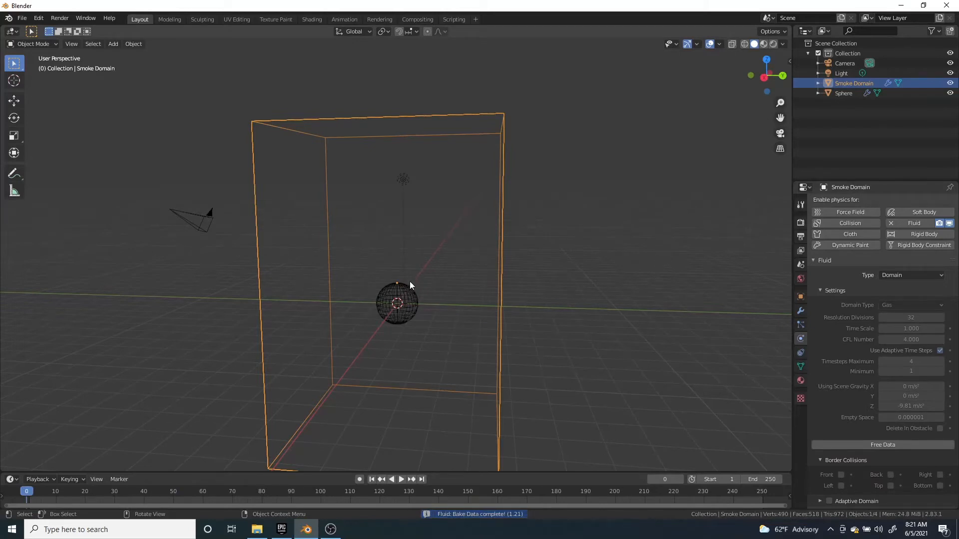
# - Play and scrub through the simulation baked without flow, and return the timeline to frame 0
pyautogui.click(402, 480)
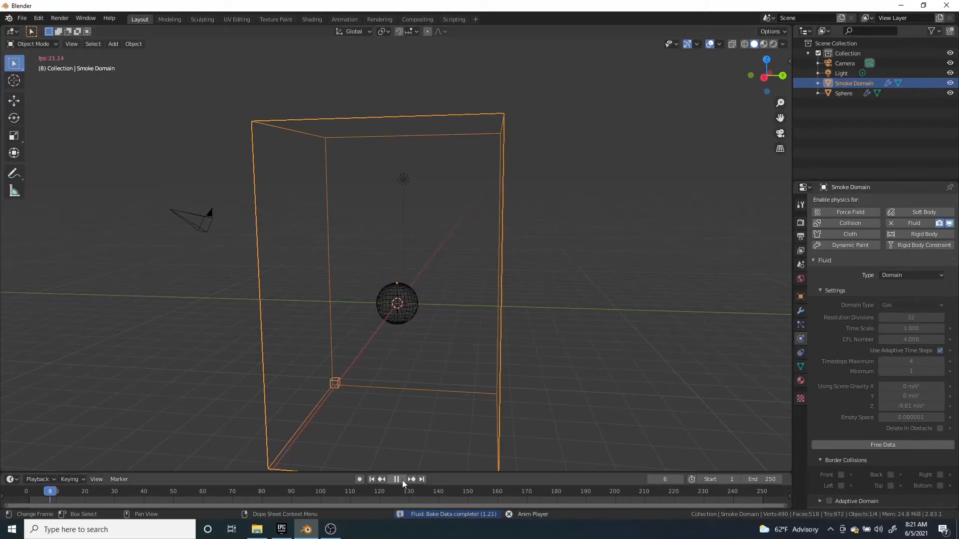
pyautogui.click(397, 479)
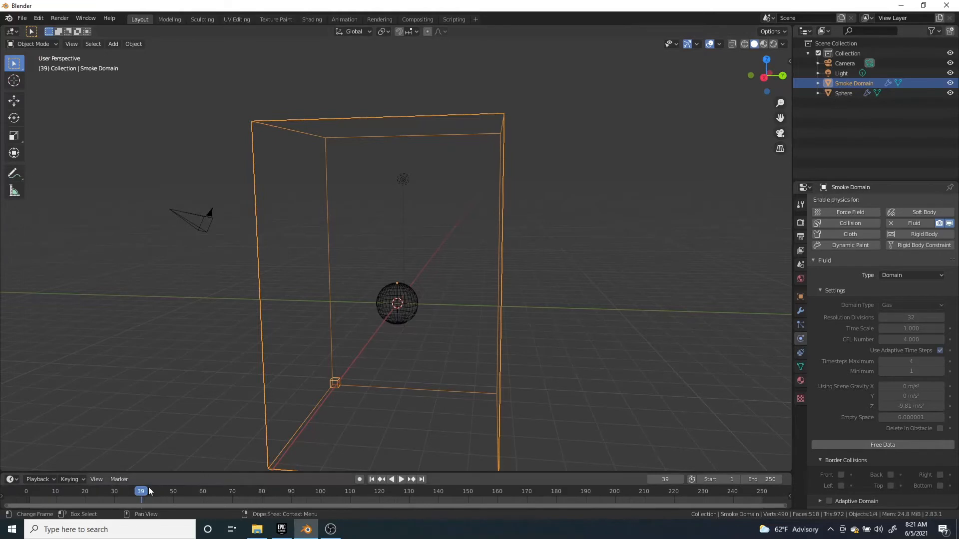
pyautogui.moveTo(72, 494); pyautogui.dragTo(26, 495)
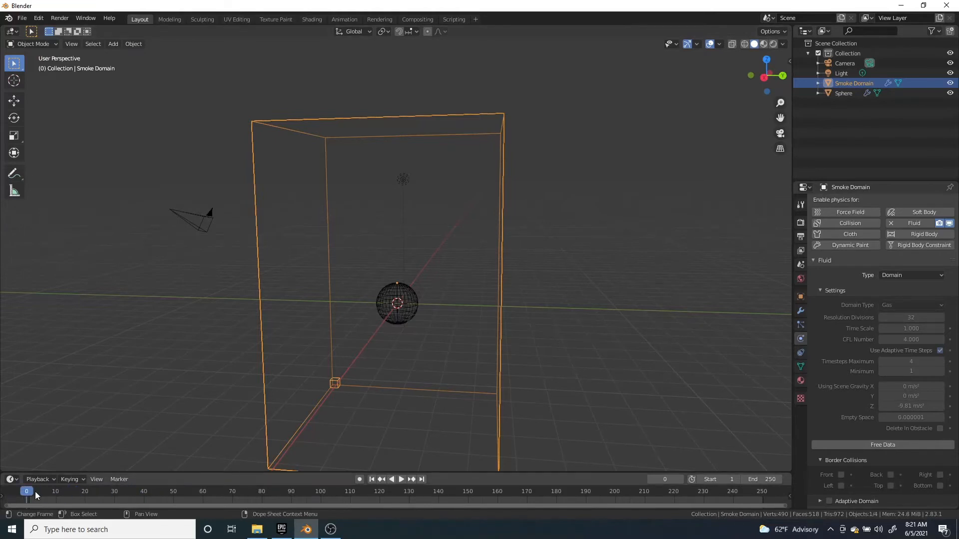
pyautogui.click(397, 479)
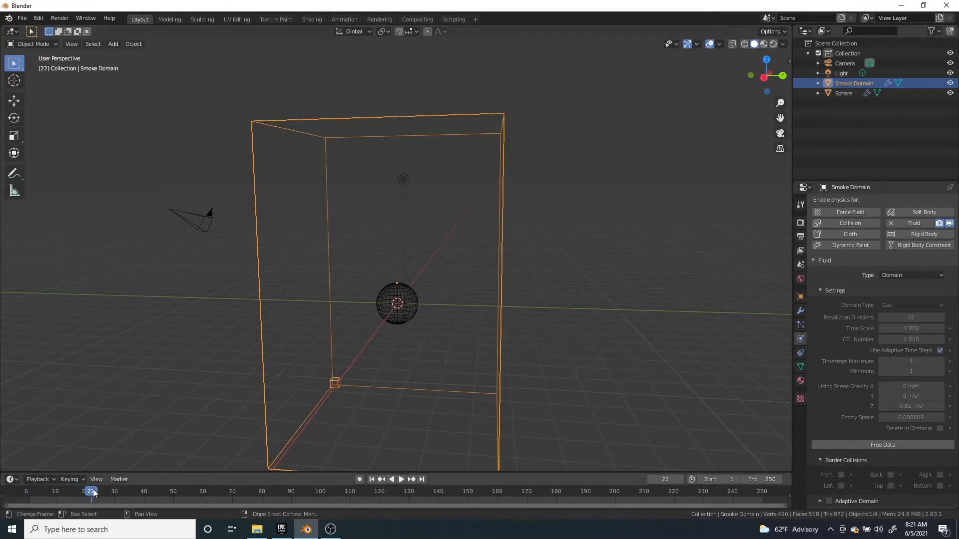
pyautogui.press('Escape')
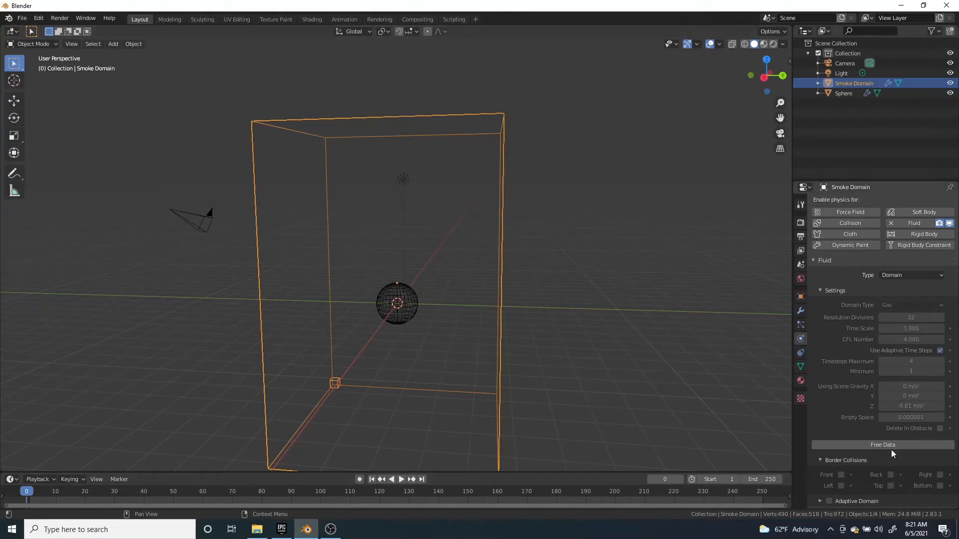
# - Free the smoke domain's baked data and turn Use Flow back on for the sphere
pyautogui.click(906, 445)
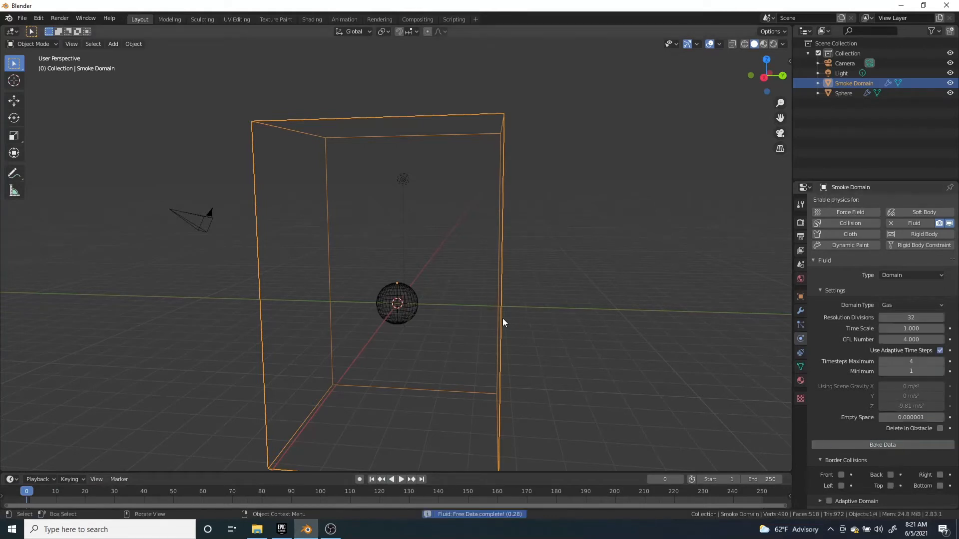
pyautogui.click(409, 290)
pyautogui.click(940, 328)
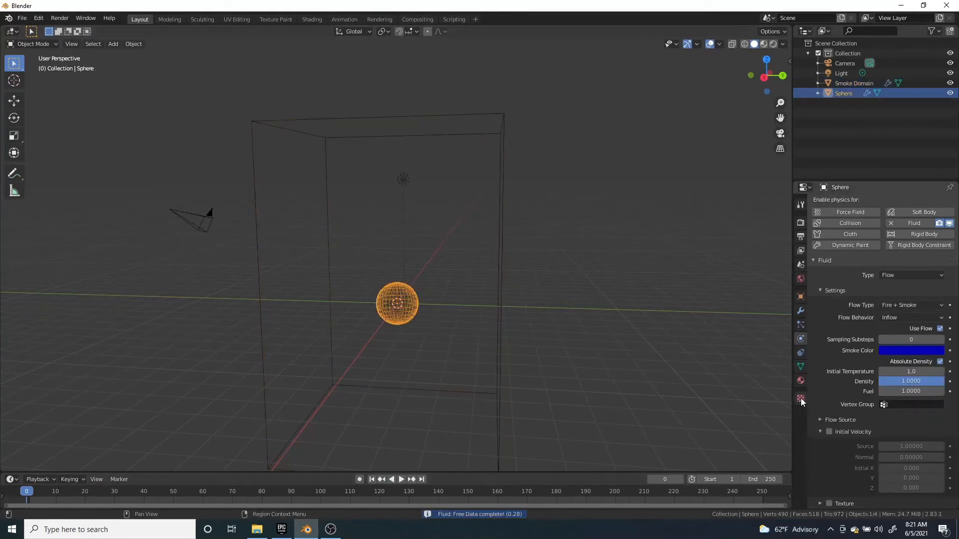
pyautogui.moveTo(674, 313); pyautogui.dragTo(403, 285, button='middle')
pyautogui.scroll(4, 403, 285)
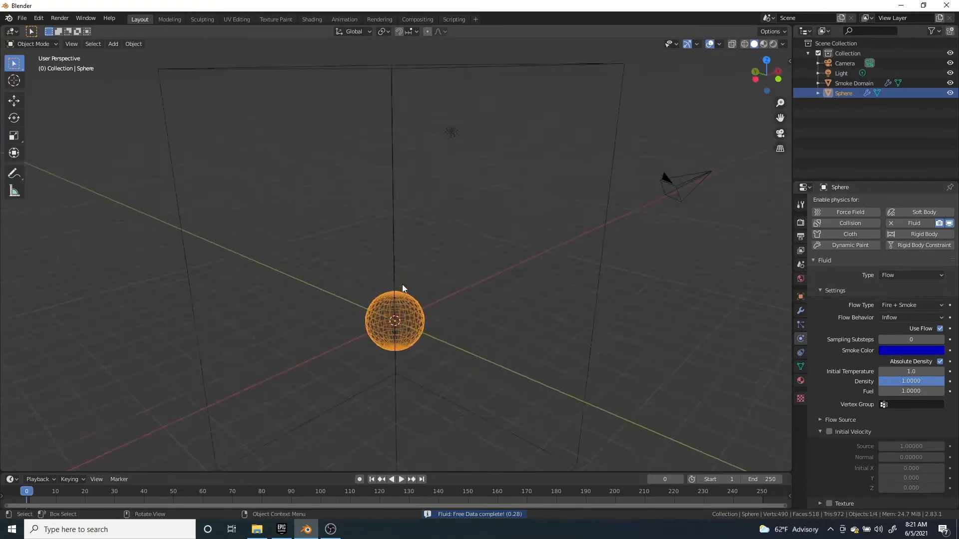
pyautogui.scroll(-2, 350, 293)
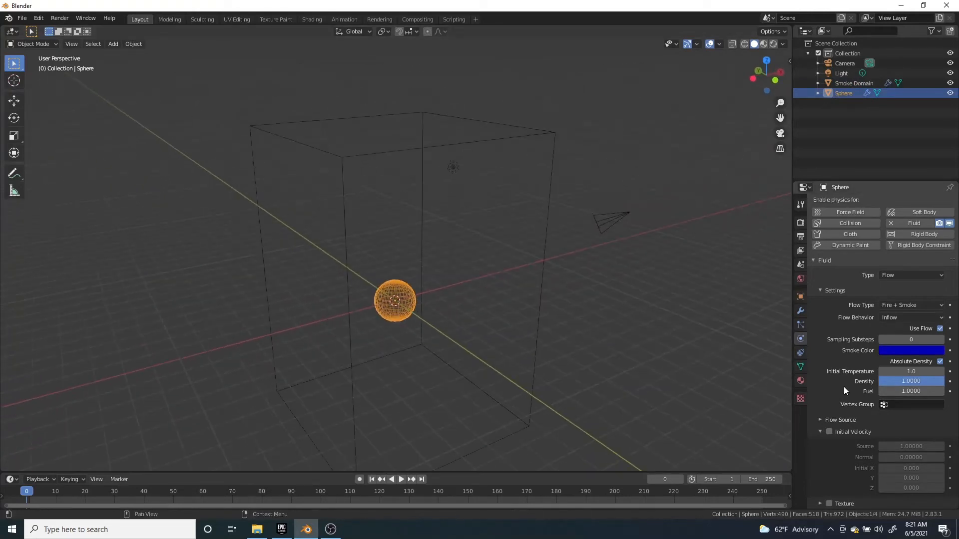
pyautogui.click(824, 420)
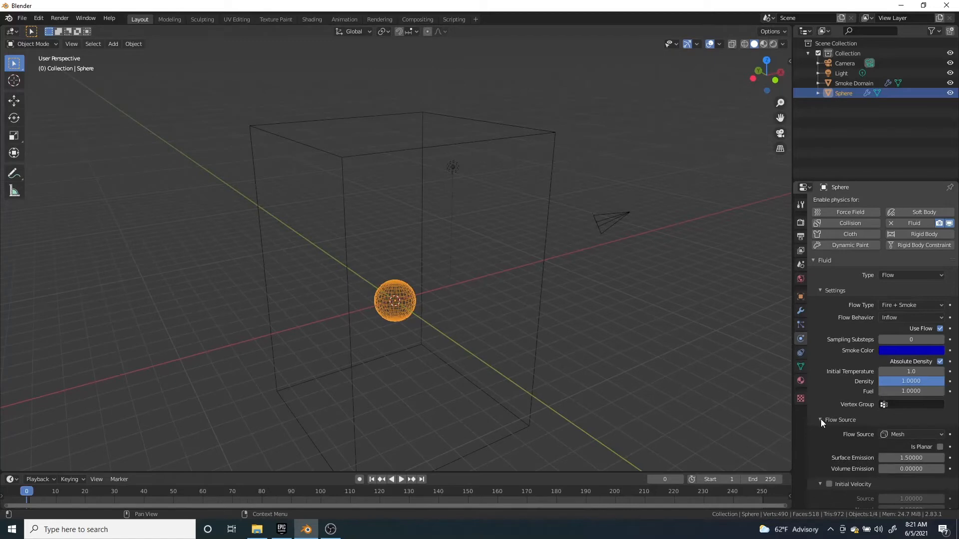
pyautogui.click(821, 419)
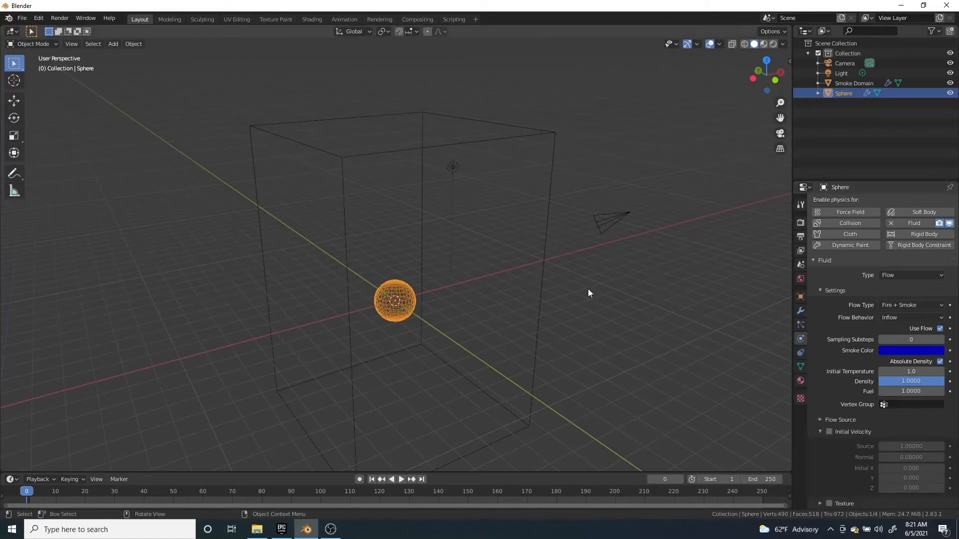
# - Enable Noise in the smoke domain's gas settings and bake the domain's fluid data
pyautogui.click(425, 232)
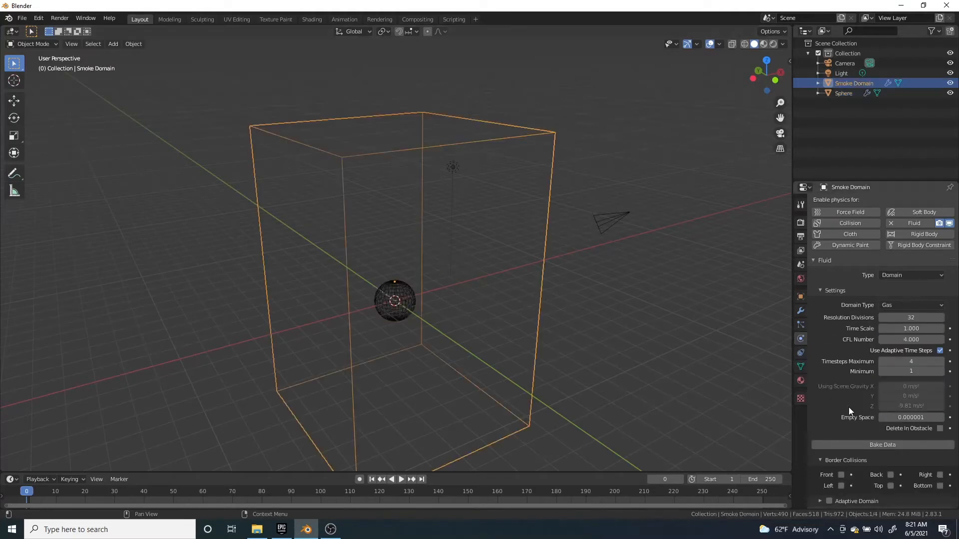
pyautogui.scroll(-8, 849, 407)
pyautogui.scroll(-1, 848, 417)
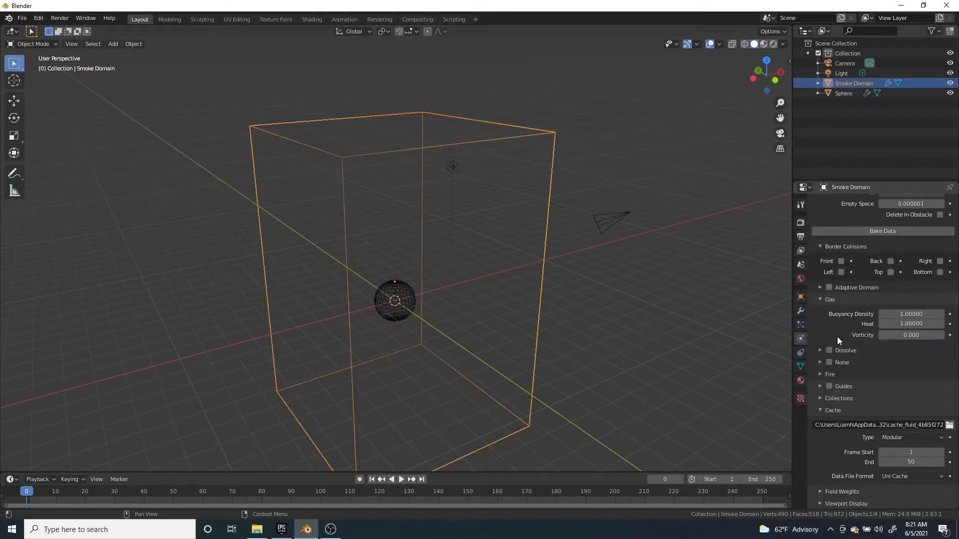
pyautogui.click(821, 299)
pyautogui.click(820, 299)
pyautogui.click(829, 362)
pyautogui.scroll(6, 862, 338)
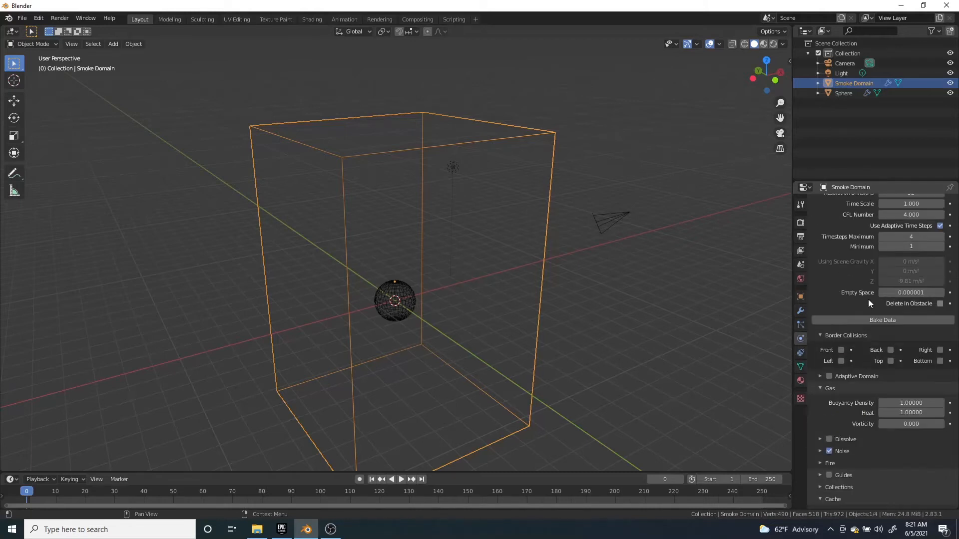
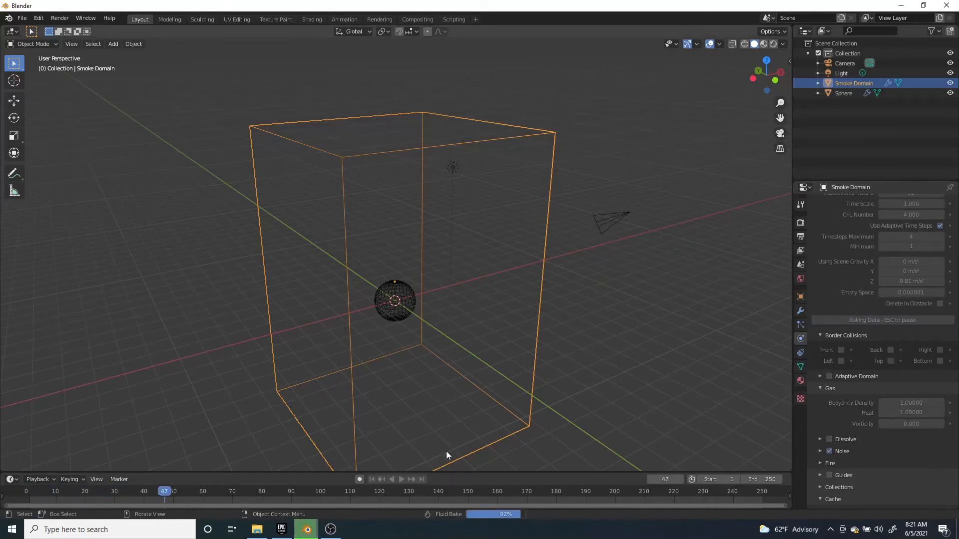
# - Play back and scrub the baked simulation, return to frame 0, and review the smoke domain's fluid settings
pyautogui.click(401, 479)
pyautogui.moveTo(411, 453)
pyautogui.mouseDown(button='middle')
pyautogui.moveTo(449, 422)
pyautogui.moveTo(401, 438)
pyautogui.mouseUp(button='middle')
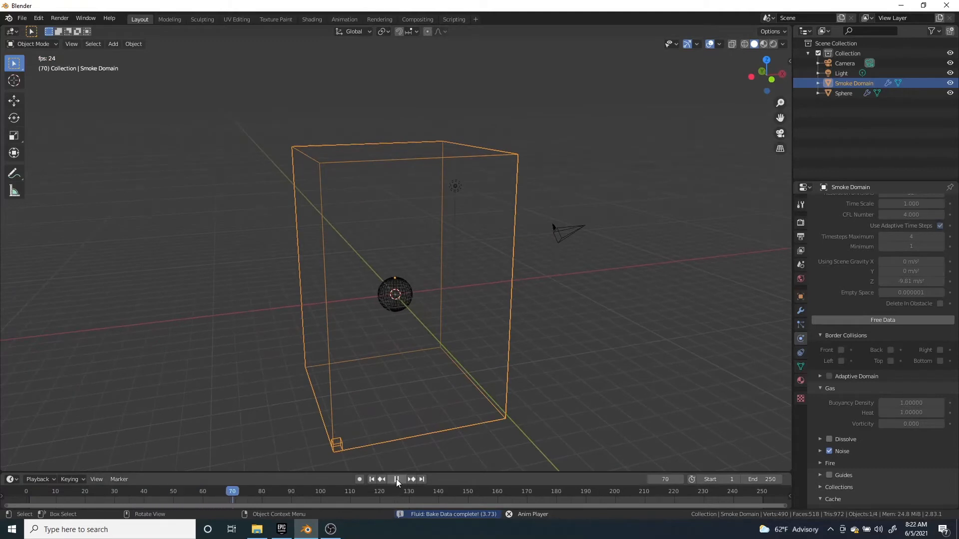
pyautogui.click(283, 494)
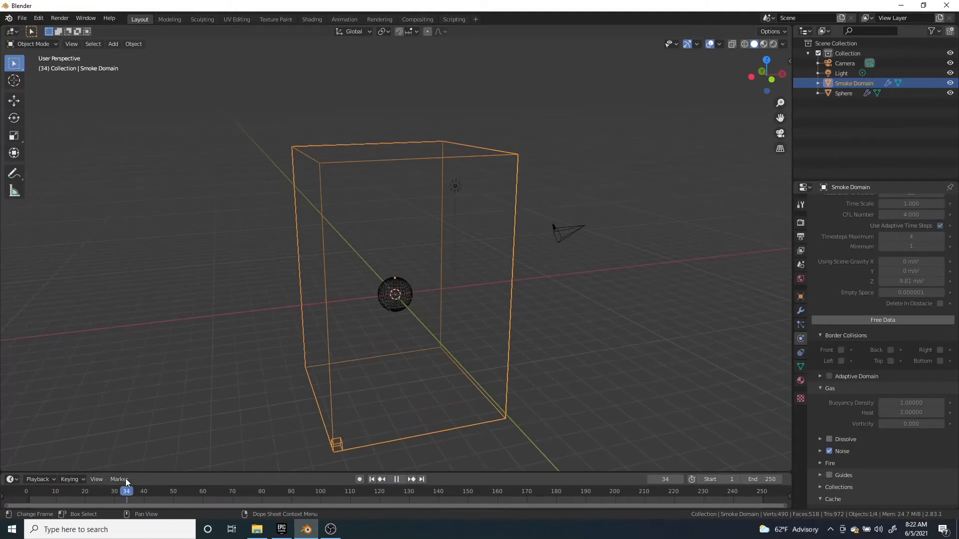
pyautogui.press('Escape')
pyautogui.scroll(6, 848, 350)
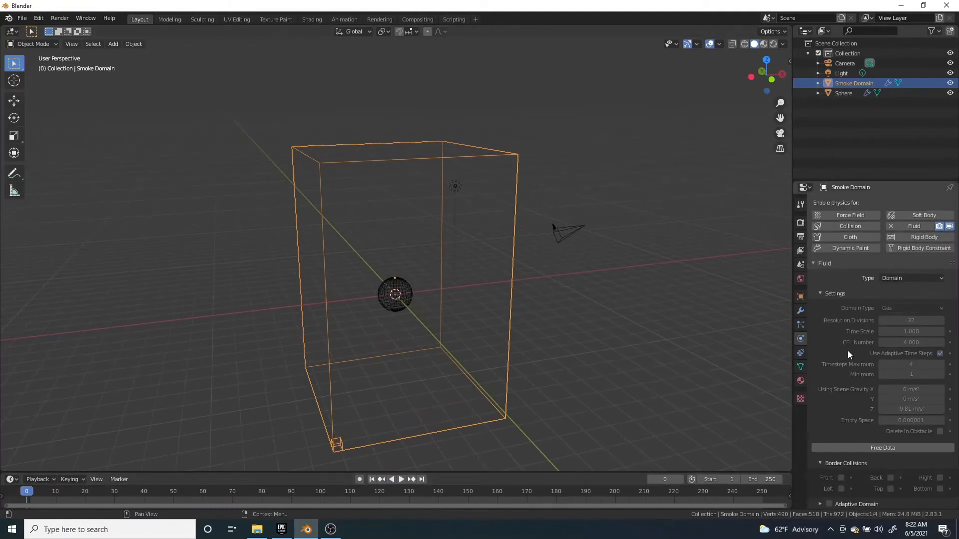
pyautogui.scroll(-6, 850, 360)
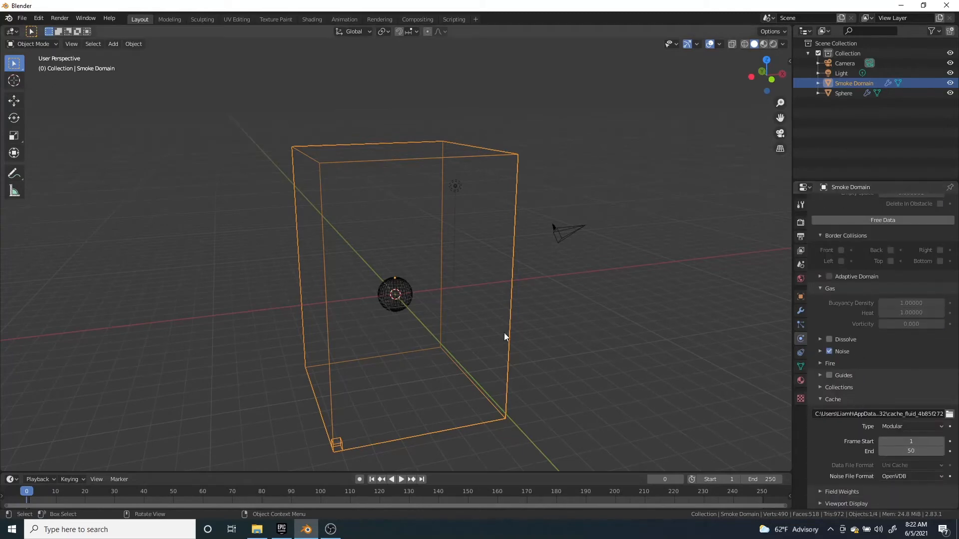
pyautogui.scroll(5, 381, 292)
# - Move the sphere down along the Z axis, close to the smoke domain's floor, and keep the timeline at frame 0
pyautogui.click(381, 292)
pyautogui.scroll(-5, 453, 319)
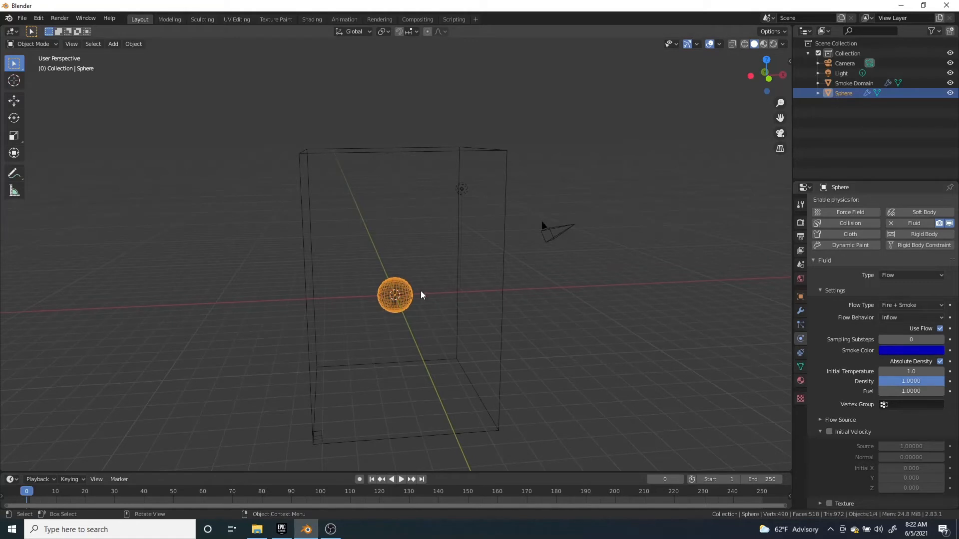
pyautogui.press('g')
pyautogui.press('z')
pyautogui.click(322, 396)
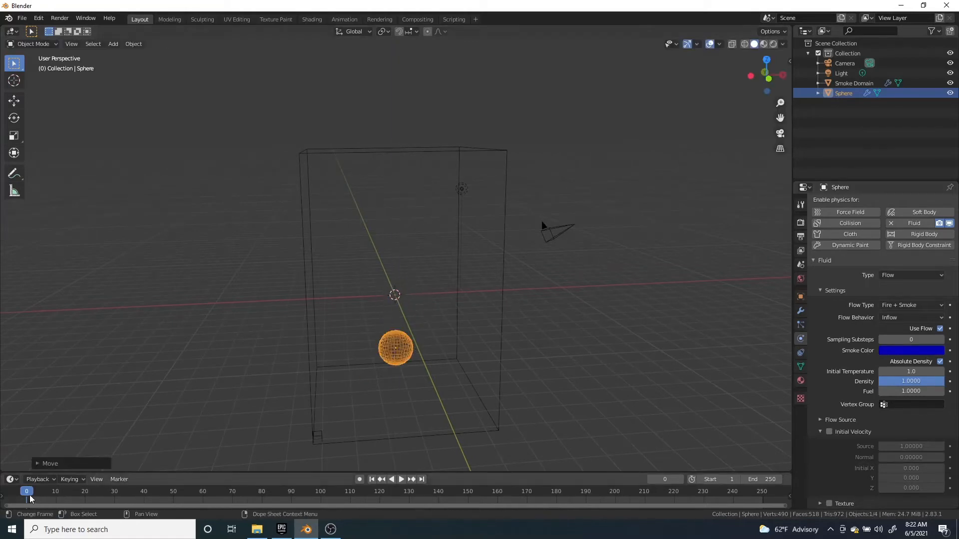
pyautogui.moveTo(30, 495)
pyautogui.mouseDown()
pyautogui.moveTo(75, 495)
pyautogui.moveTo(22, 496)
pyautogui.mouseUp()
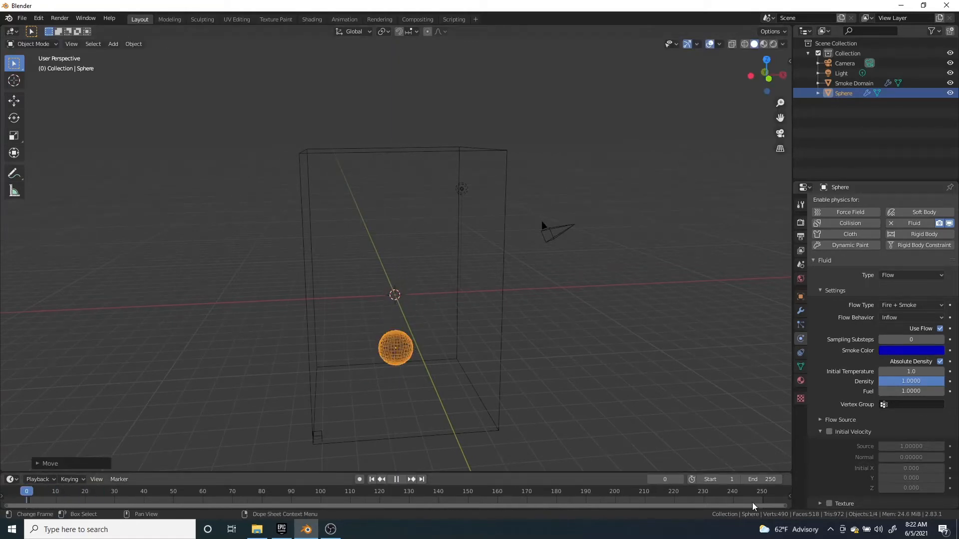
# - Free the smoke domain's baked data and set its cache type to Replay
pyautogui.click(459, 330)
pyautogui.scroll(-5, 889, 442)
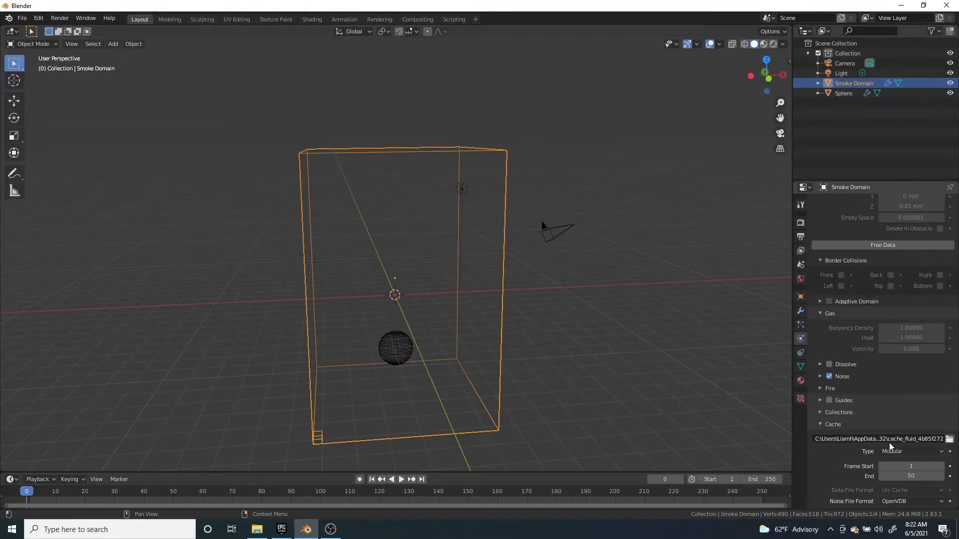
pyautogui.click(878, 245)
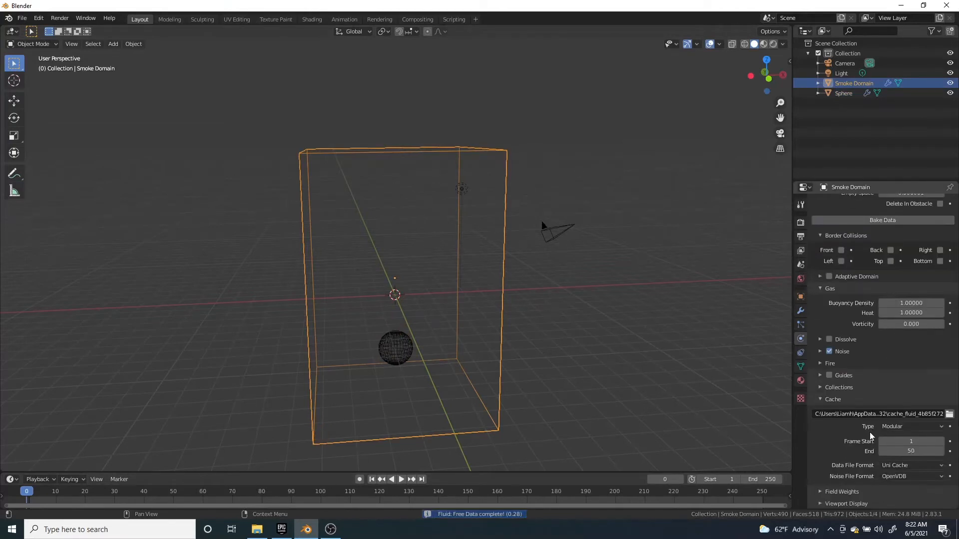
pyautogui.click(903, 428)
pyautogui.click(899, 426)
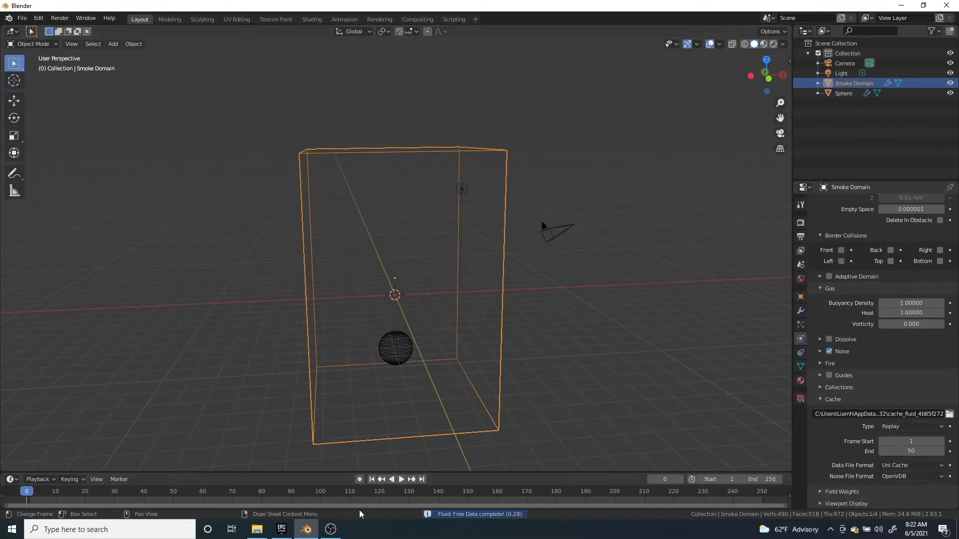
# - Play the fire and smoke simulation from frame 0, stop it at frame 55, and examine the flame up close
pyautogui.click(401, 480)
pyautogui.click(404, 479)
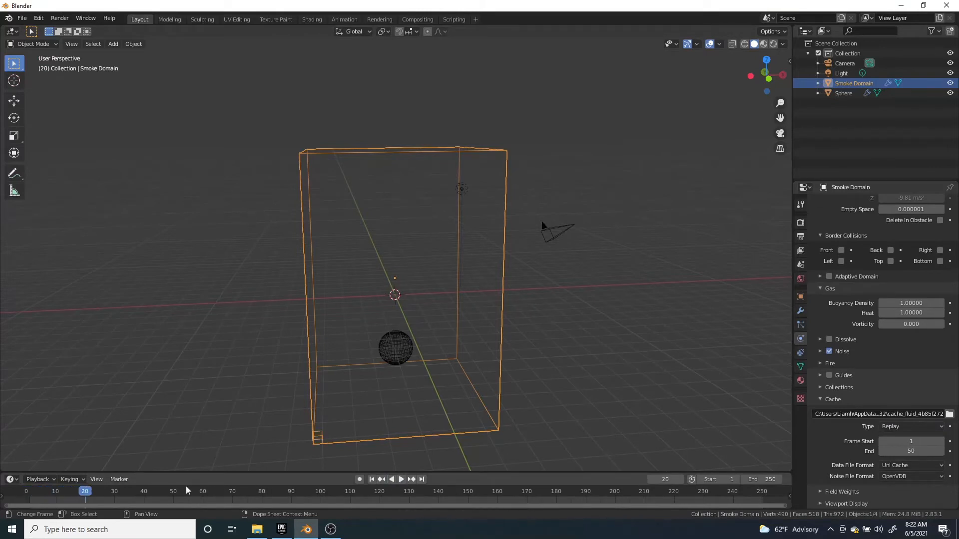
pyautogui.moveTo(84, 492); pyautogui.dragTo(27, 493)
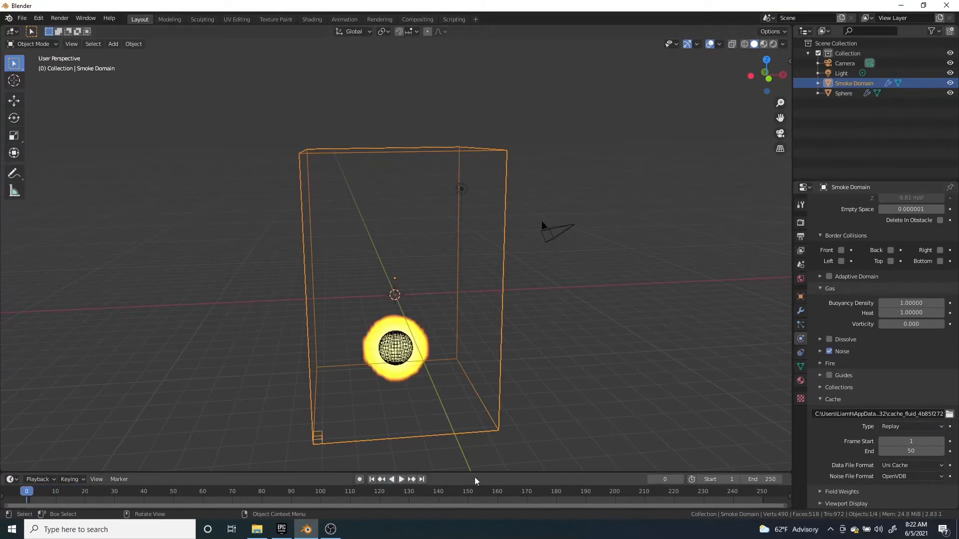
pyautogui.click(404, 479)
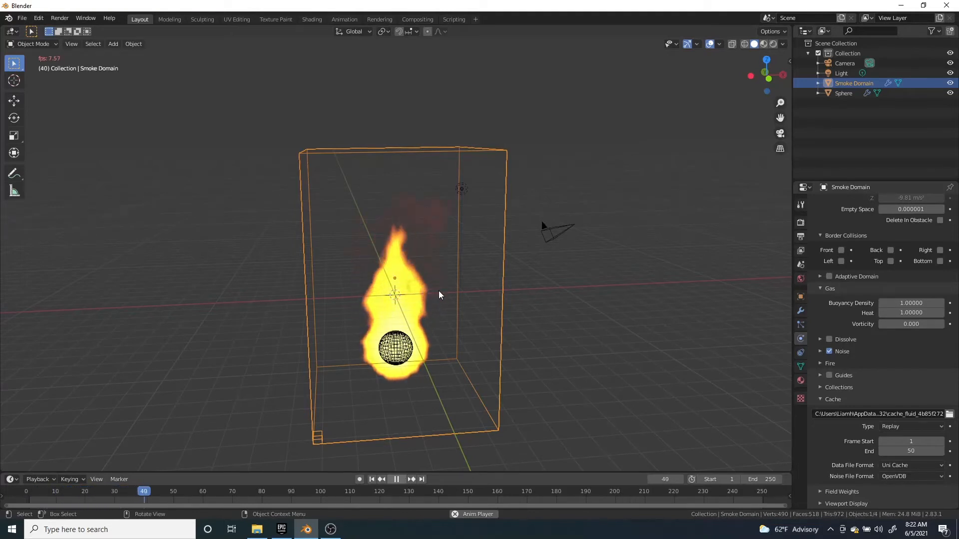
pyautogui.moveTo(438, 290); pyautogui.dragTo(419, 296, button='middle')
pyautogui.press('space')
pyautogui.scroll(4, 411, 286)
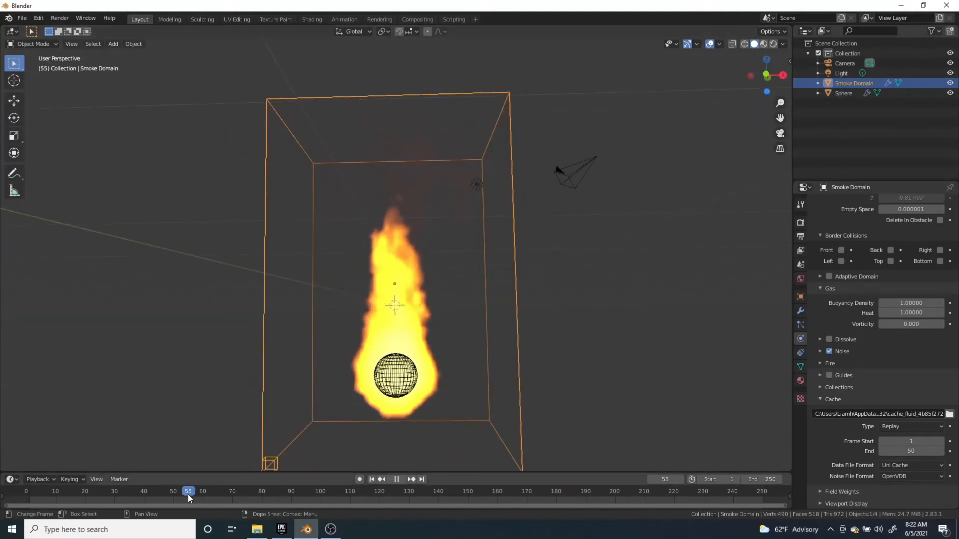
# - Scrub back to frame 42 and examine the flame and coloured smoke from several sides with the domain deselected
pyautogui.moveTo(188, 495); pyautogui.dragTo(150, 493)
pyautogui.scroll(-3, 312, 317)
pyautogui.moveTo(313, 317); pyautogui.dragTo(668, 356, button='middle')
pyautogui.scroll(3, 487, 308)
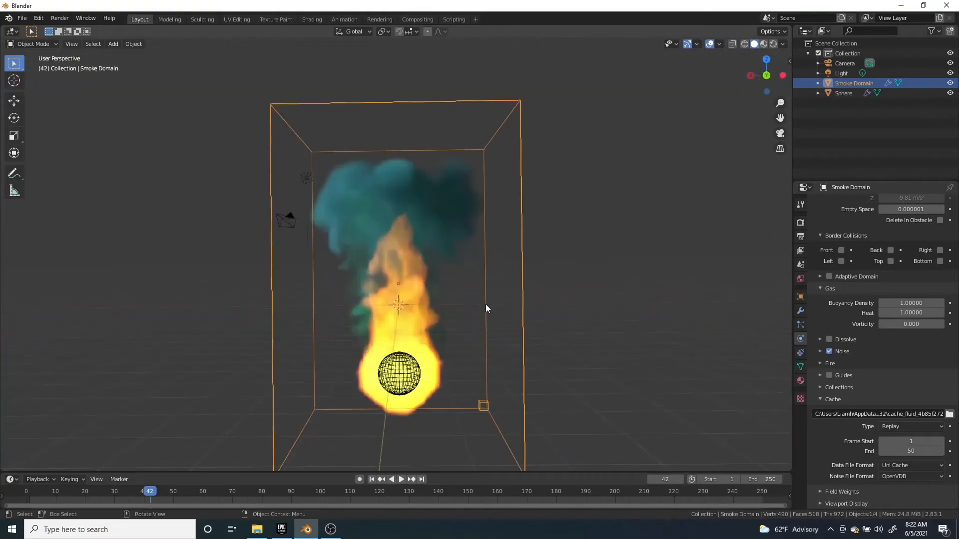
pyautogui.click(461, 330)
pyautogui.scroll(-3, 461, 330)
pyautogui.moveTo(509, 343); pyautogui.dragTo(406, 352, button='middle')
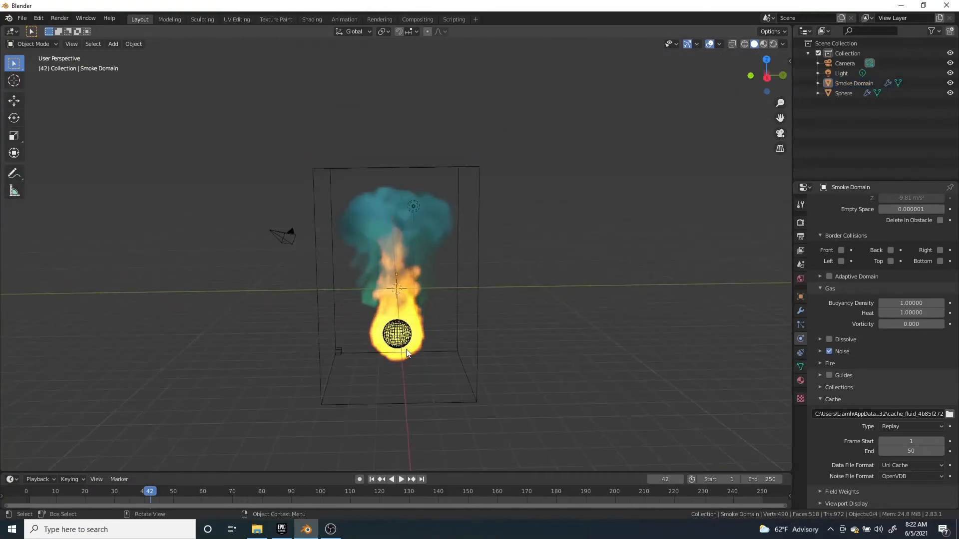
# - Delete the emitter sphere and the smoke domain from the scene
pyautogui.click(407, 349)
pyautogui.press('Delete')
pyautogui.click(474, 322)
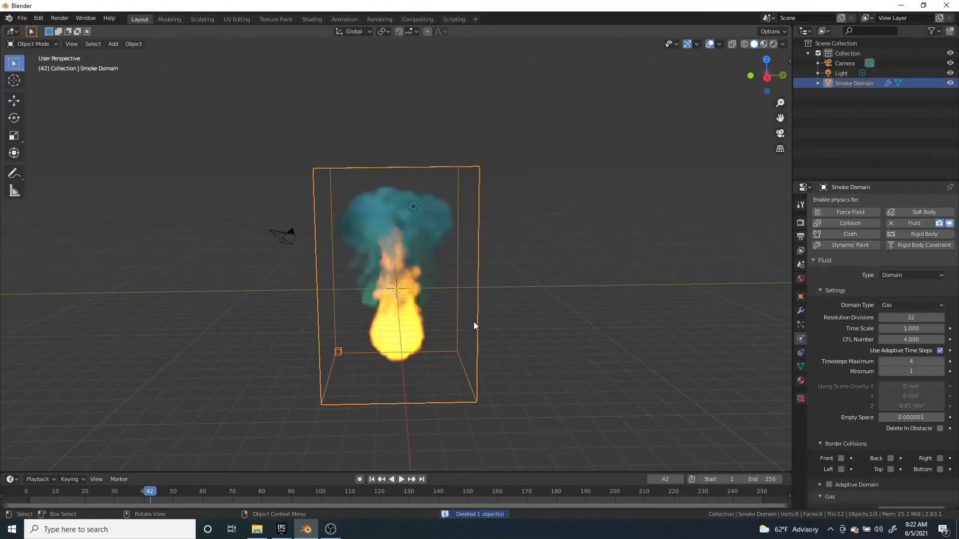
pyautogui.press('Delete')
# - Add a UV sphere to the scene at the 3D cursor
pyautogui.moveTo(382, 321); pyautogui.dragTo(501, 305, button='middle')
pyautogui.hotkey('shift', 'a')
pyautogui.moveTo(501, 305)
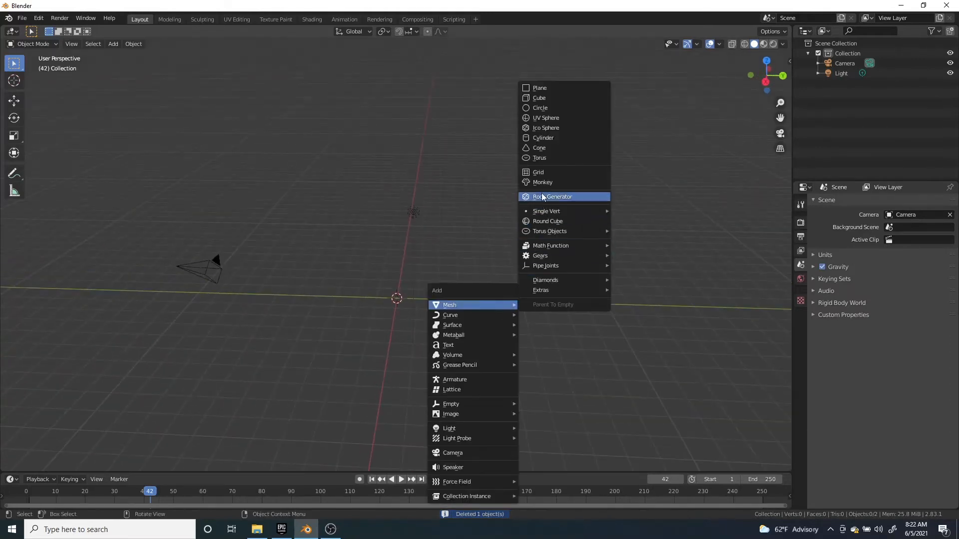
pyautogui.click(536, 117)
pyautogui.moveTo(537, 118); pyautogui.dragTo(208, 78, button='middle')
# - Apply the Quick Liquid effect to the new sphere, leaving the liquid domain at its default size
pyautogui.click(141, 46)
pyautogui.moveTo(177, 293)
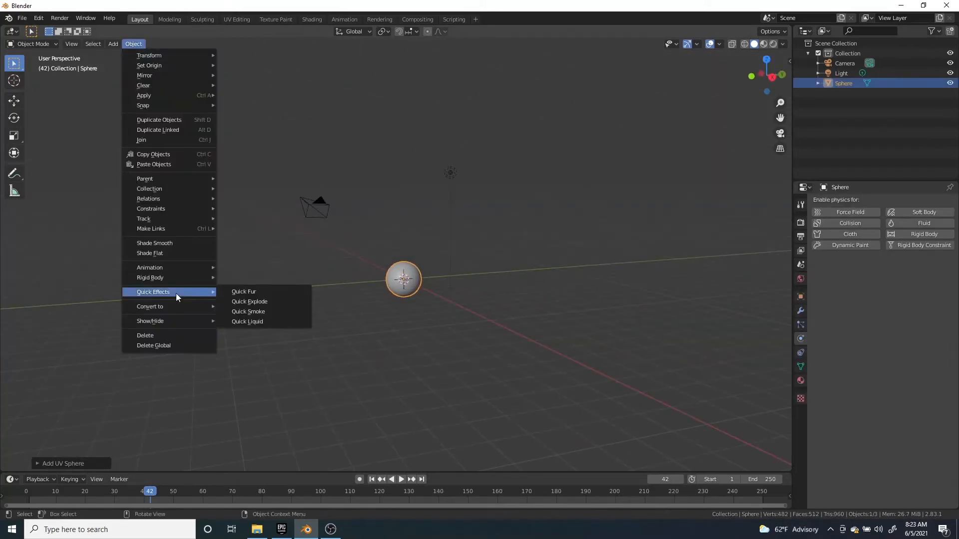
pyautogui.click(251, 324)
pyautogui.moveTo(251, 324); pyautogui.dragTo(499, 350, button='middle')
pyautogui.press('s')
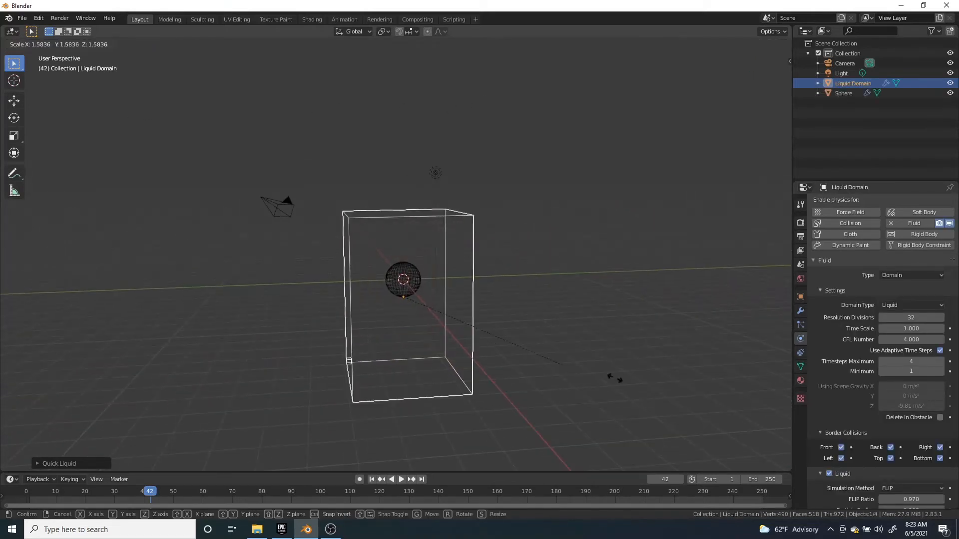
pyautogui.press('Escape')
# - Play the liquid simulation from frame 0, stop it at frame 69, and examine the particles at the domain's bottom
pyautogui.scroll(-10, 931, 431)
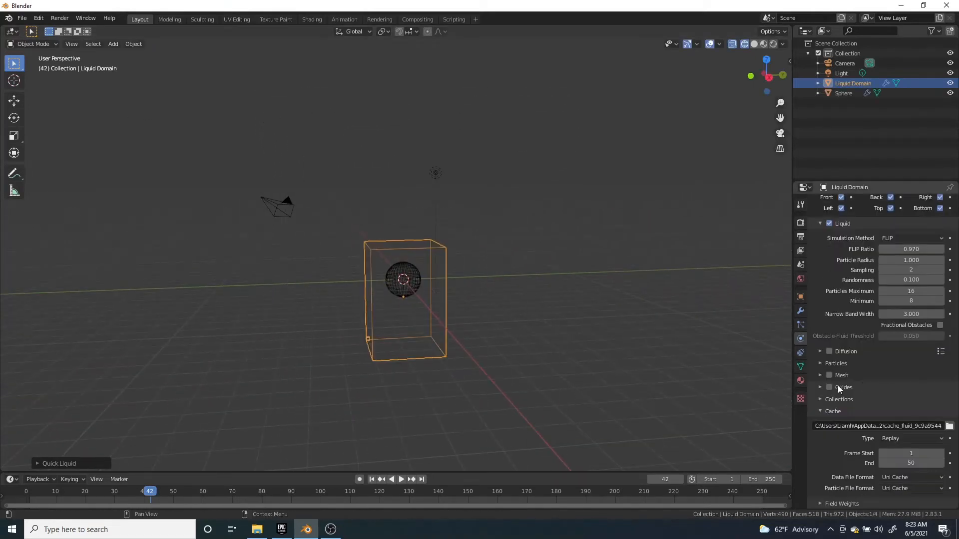
pyautogui.moveTo(157, 495); pyautogui.dragTo(27, 494)
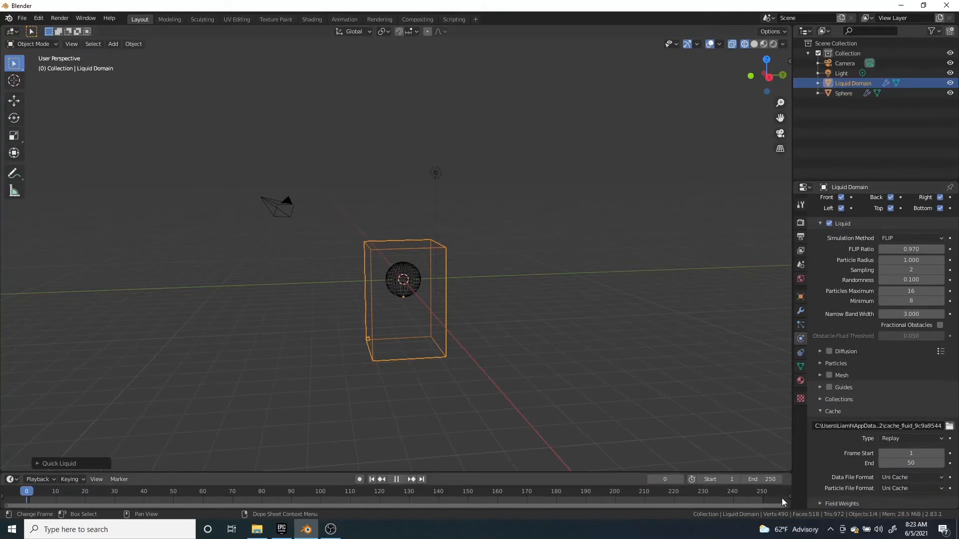
pyautogui.scroll(4, 470, 339)
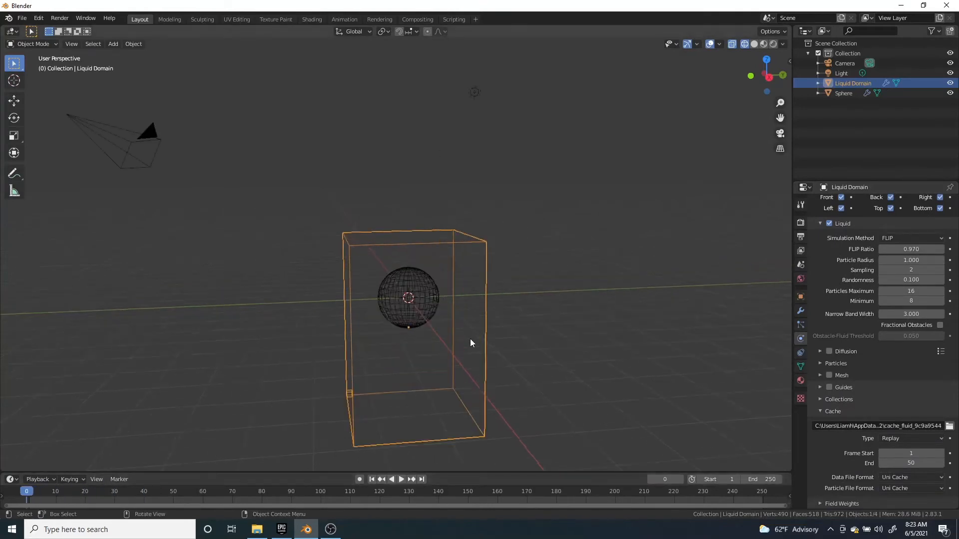
pyautogui.click(401, 479)
pyautogui.scroll(-3, 457, 384)
pyautogui.scroll(3, 456, 355)
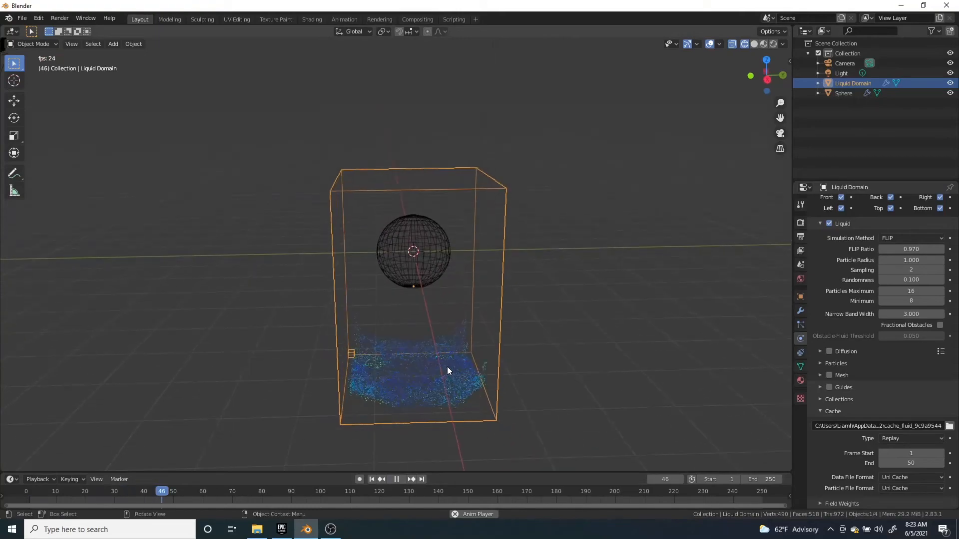
pyautogui.press('space')
pyautogui.scroll(6, 426, 375)
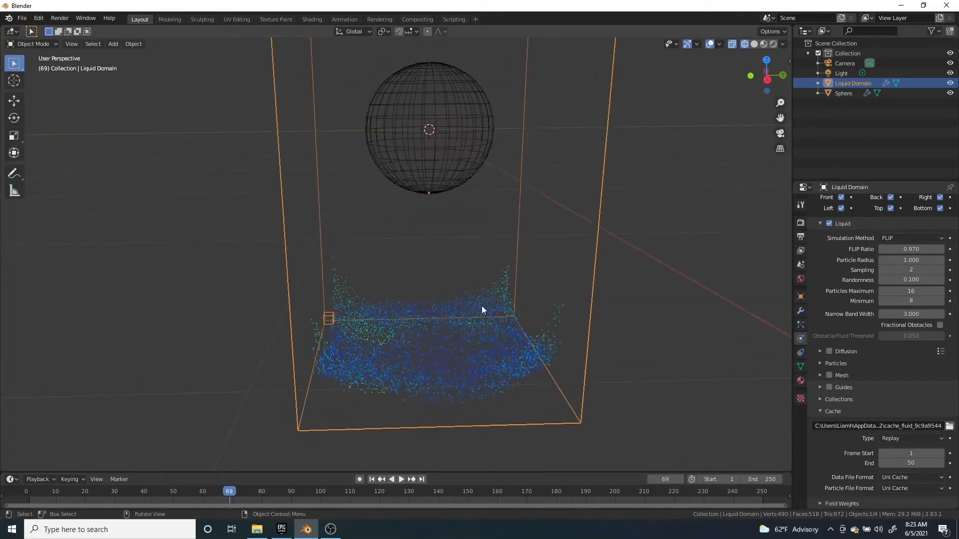
pyautogui.moveTo(479, 290); pyautogui.dragTo(444, 350, button='middle')
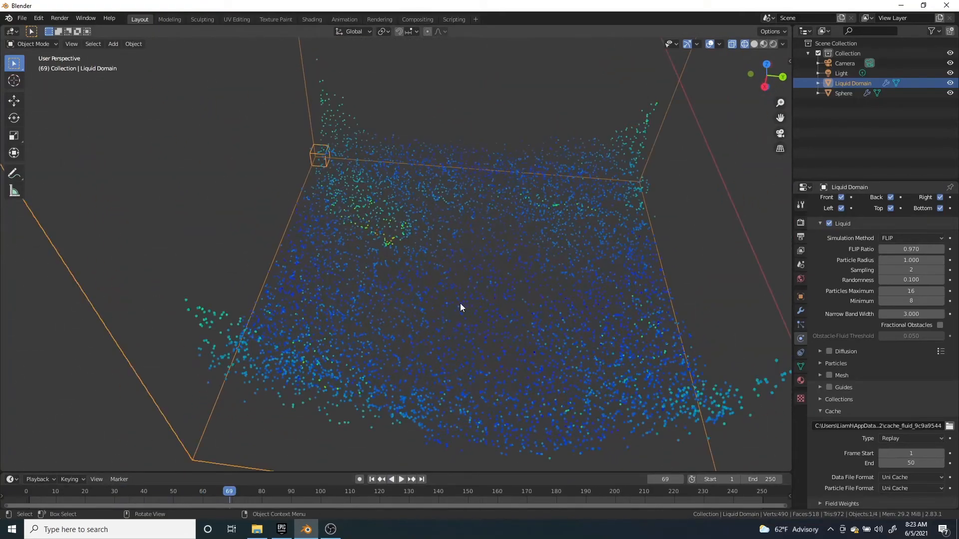
pyautogui.scroll(6, 461, 303)
pyautogui.scroll(-8, 465, 302)
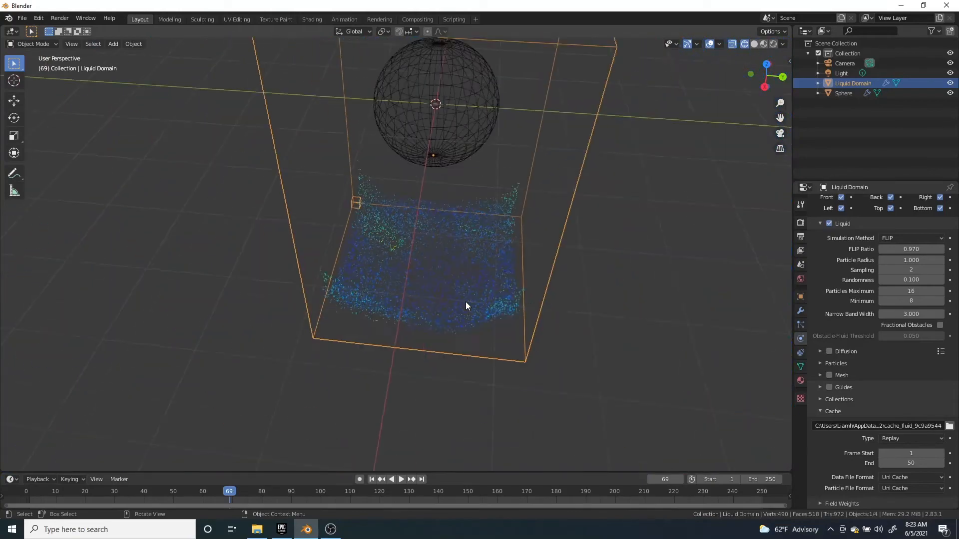
pyautogui.moveTo(466, 302); pyautogui.dragTo(470, 332, button='middle')
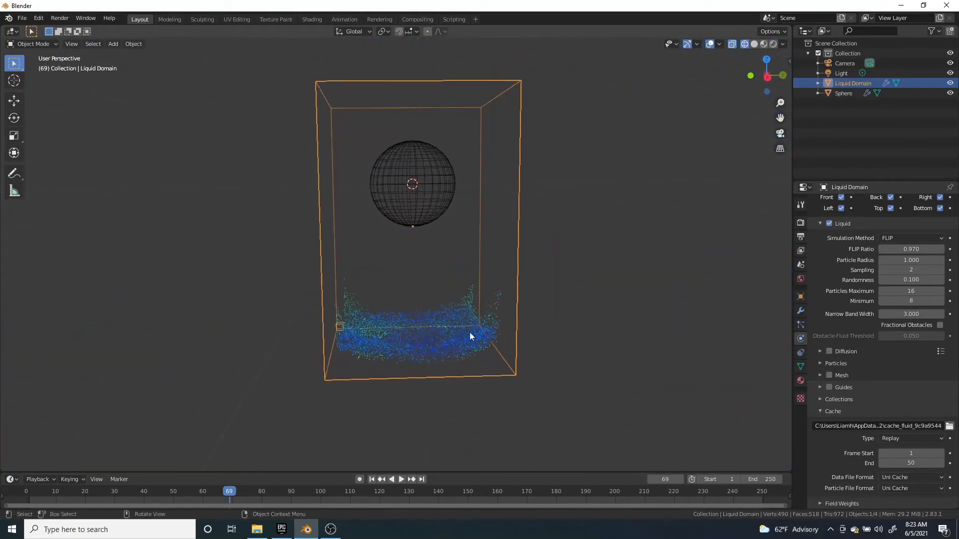
# - Return the timeline to frame 0 and enable mesh generation for the liquid domain
pyautogui.press('space')
pyautogui.moveTo(233, 492); pyautogui.dragTo(26, 496)
pyautogui.press('space')
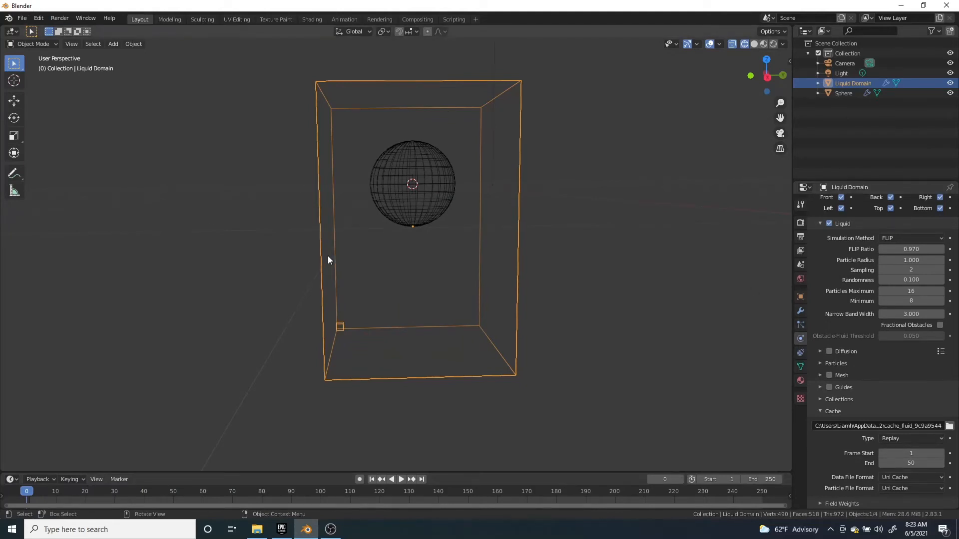
pyautogui.click(829, 375)
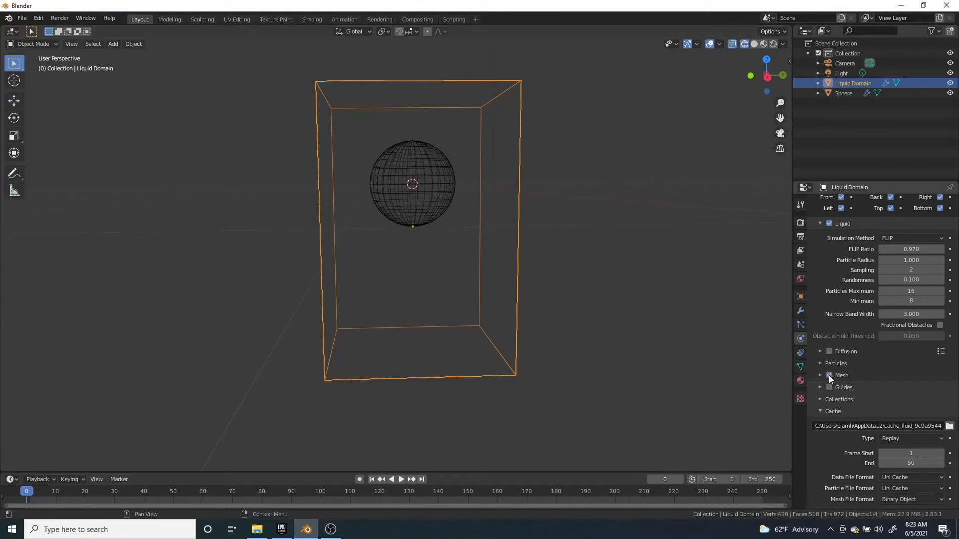
# - Play the liquid simulation up to frame 26 and switch the viewport to solid shading
pyautogui.click(402, 481)
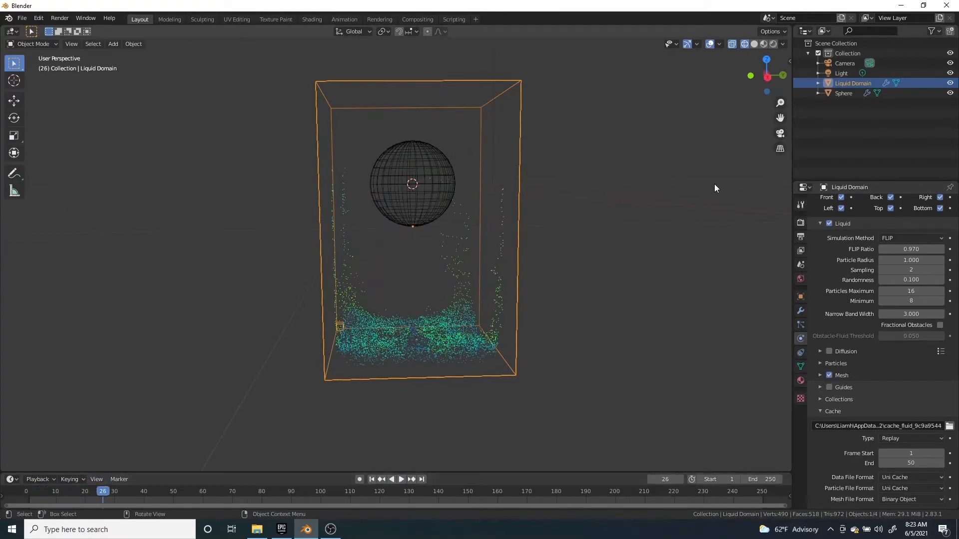
pyautogui.click(755, 44)
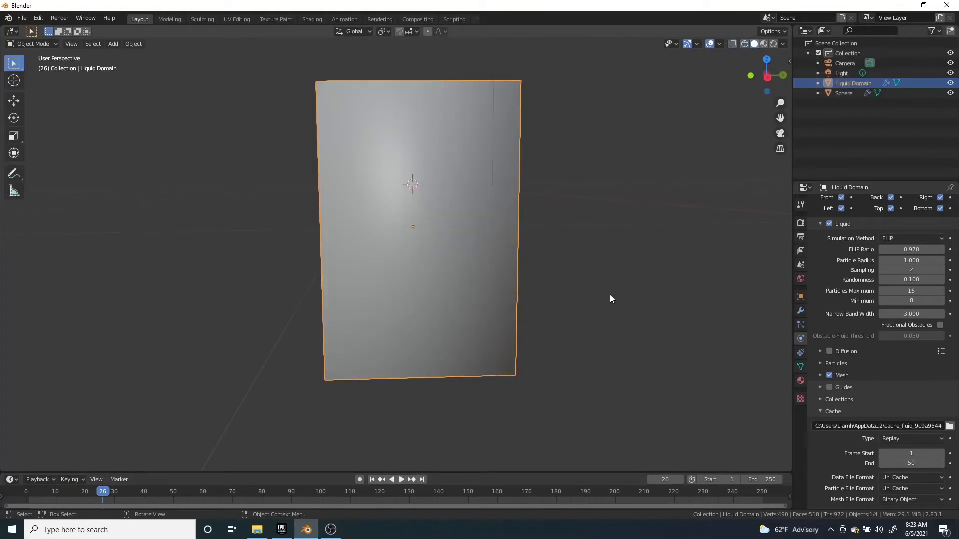
pyautogui.scroll(-3, 526, 276)
pyautogui.scroll(8, 470, 259)
pyautogui.scroll(3, 472, 258)
pyautogui.scroll(-2, 394, 365)
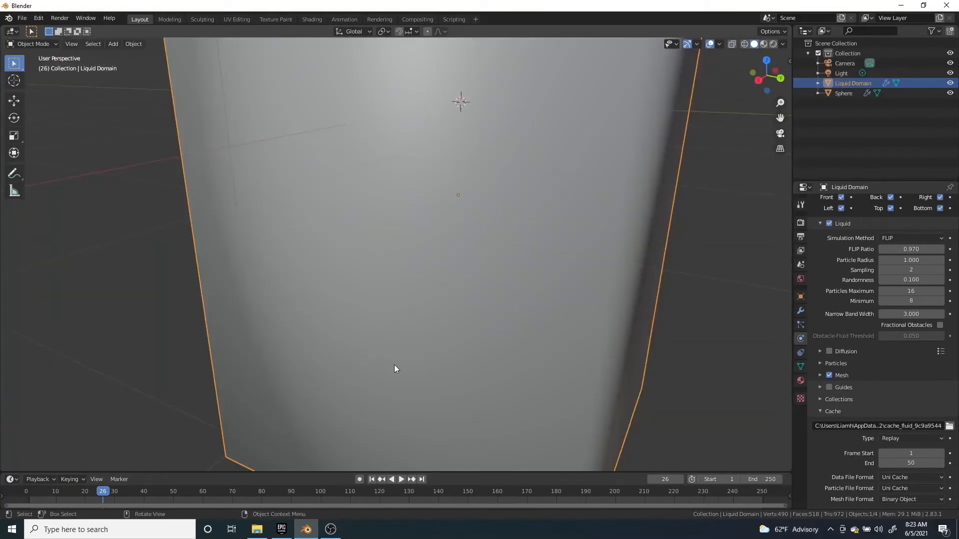
# - Replay the simulation from frame 0, stop it at frame 66, and examine the liquid mesh from several angles
pyautogui.moveTo(101, 494); pyautogui.dragTo(27, 494)
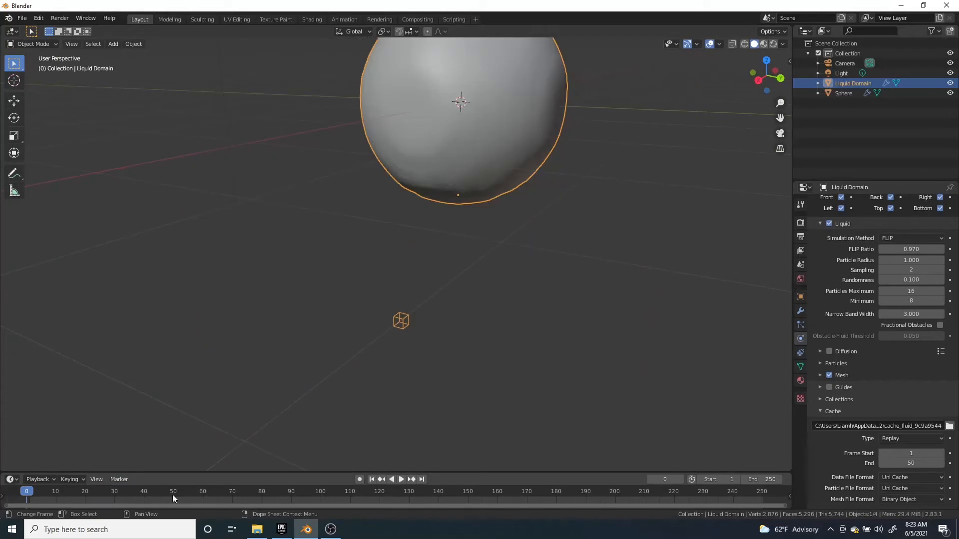
pyautogui.scroll(-4, 441, 267)
pyautogui.moveTo(441, 272); pyautogui.dragTo(321, 282, button='middle')
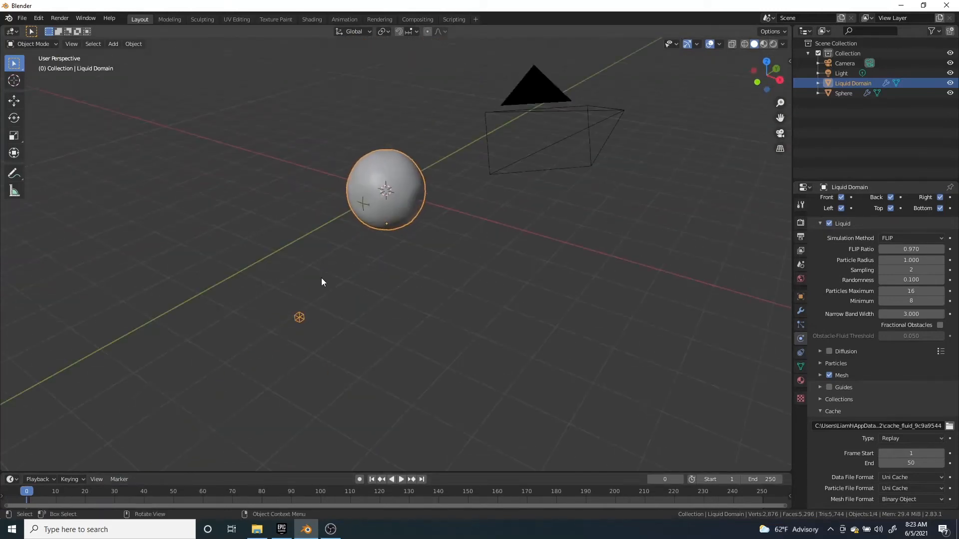
pyautogui.click(403, 479)
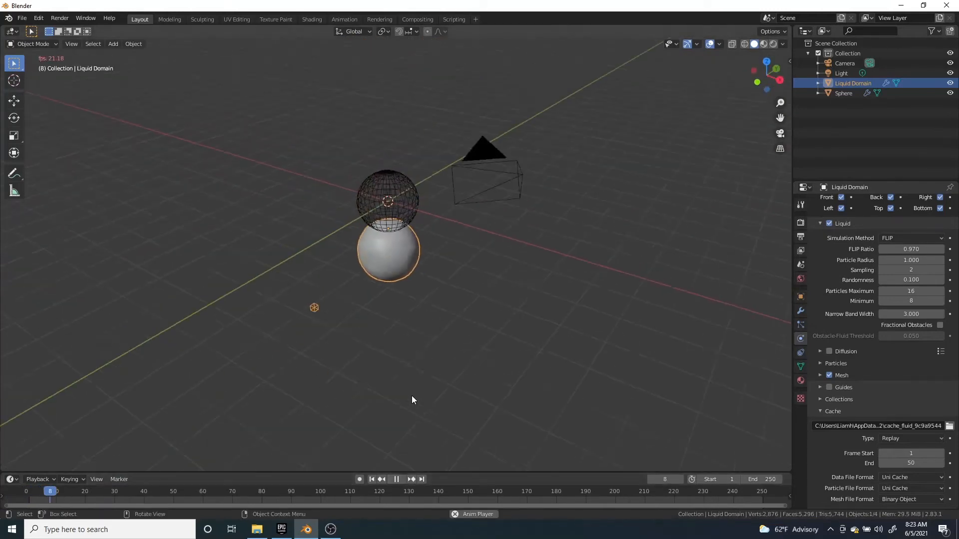
pyautogui.click(395, 475)
pyautogui.moveTo(413, 394); pyautogui.dragTo(228, 382, button='middle')
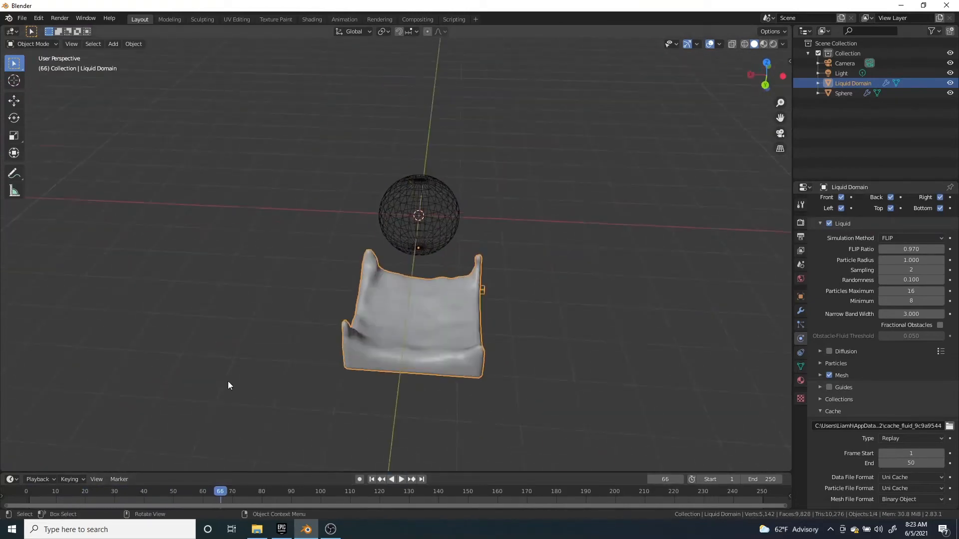
pyautogui.scroll(7, 430, 351)
pyautogui.moveTo(438, 350); pyautogui.dragTo(558, 320, button='middle')
pyautogui.scroll(-7, 555, 329)
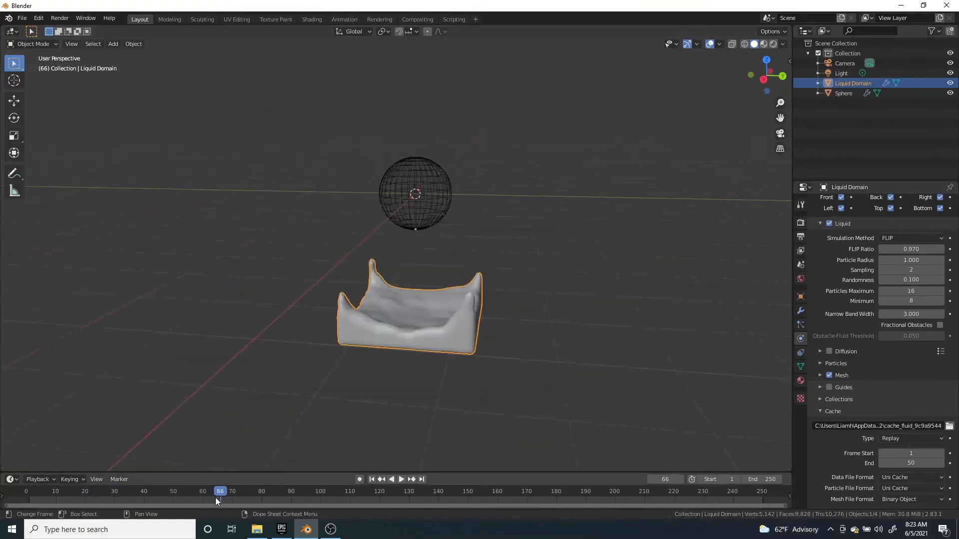
# - Return the timeline to frame 0 and set the liquid domain's cache end frame to 250
pyautogui.moveTo(221, 493); pyautogui.dragTo(24, 495)
pyautogui.scroll(-1, 923, 389)
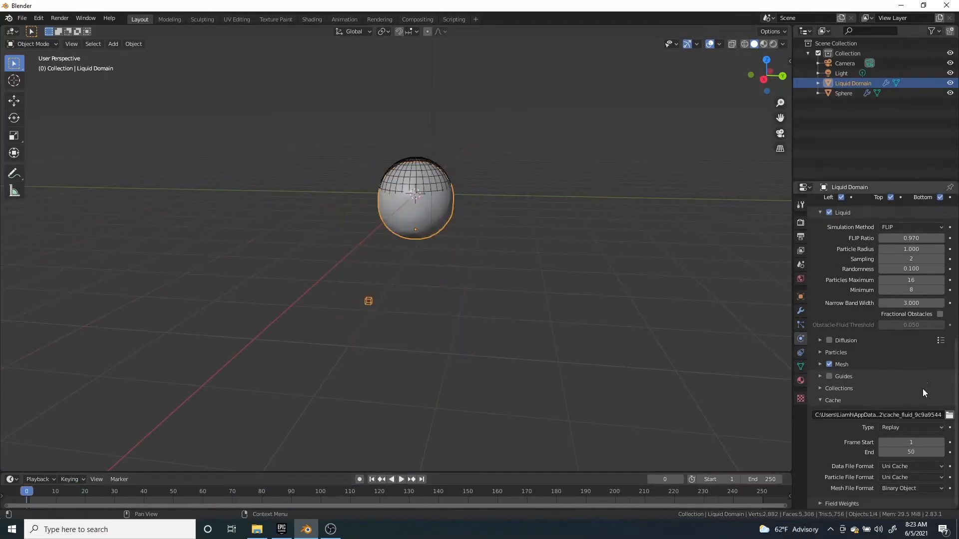
pyautogui.click(919, 453)
pyautogui.write('250')
pyautogui.press('Return')
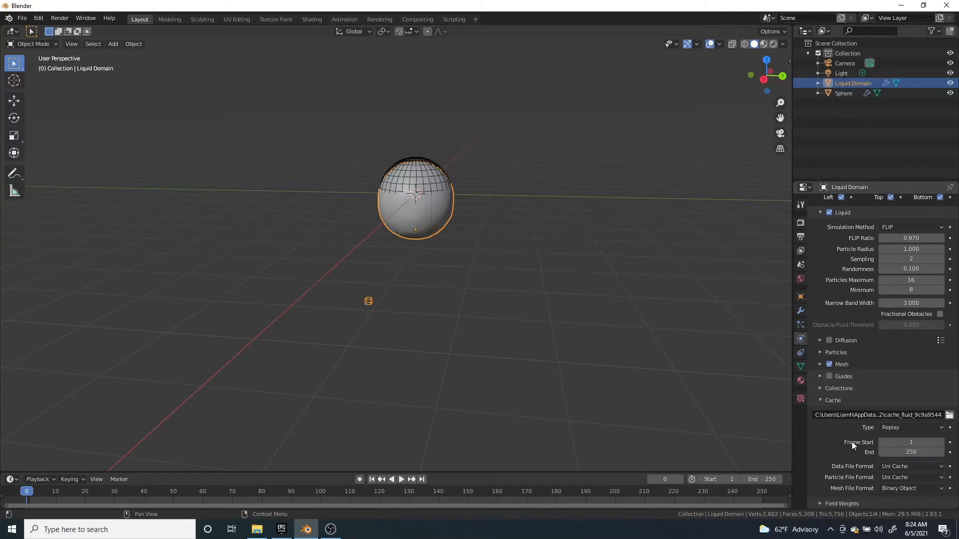
# - Play the simulation from frame 0, stop it at frame 142, and examine how the liquid mesh settles
pyautogui.click(400, 480)
pyautogui.moveTo(440, 361); pyautogui.dragTo(447, 334, button='middle')
pyautogui.scroll(2, 447, 331)
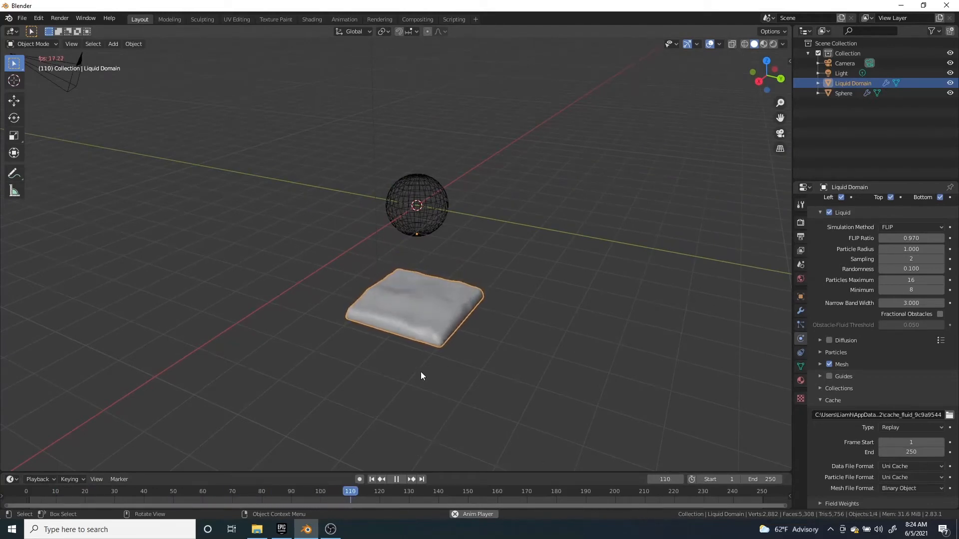
pyautogui.moveTo(422, 375); pyautogui.dragTo(387, 387, button='middle')
pyautogui.press('space')
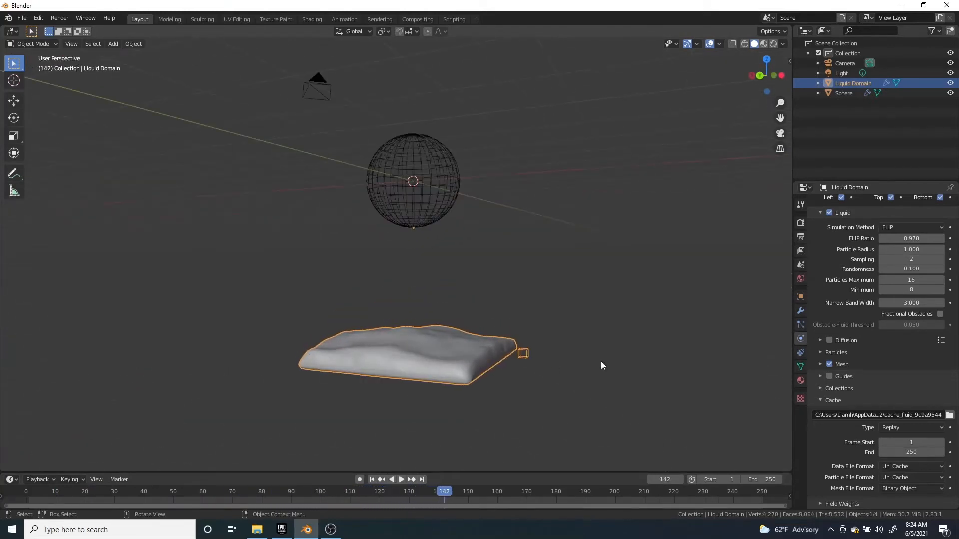
# - Inspect the sphere's fluid flow settings, and reselect the liquid domain to review its settings down to the cache section
pyautogui.click(413, 210)
pyautogui.moveTo(458, 273); pyautogui.dragTo(504, 351, button='middle')
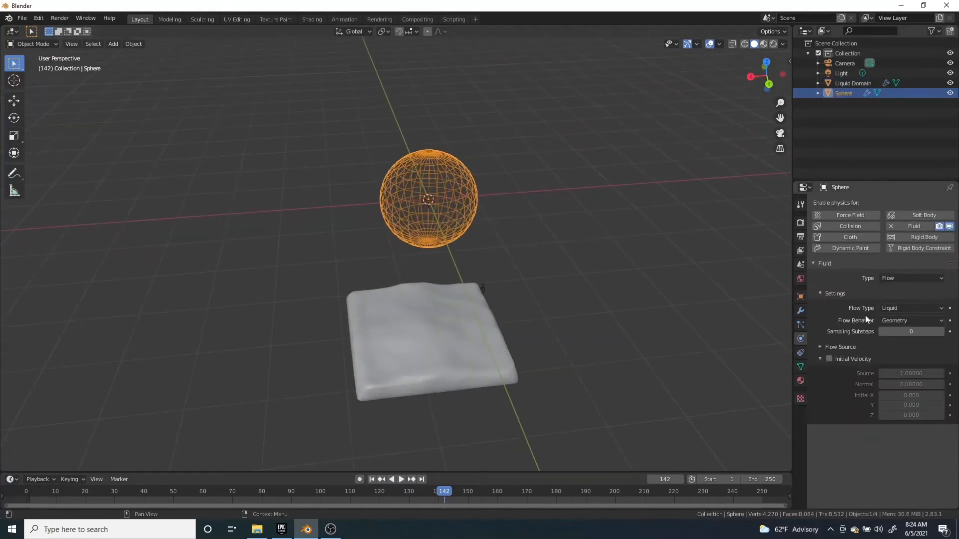
pyautogui.click(419, 306)
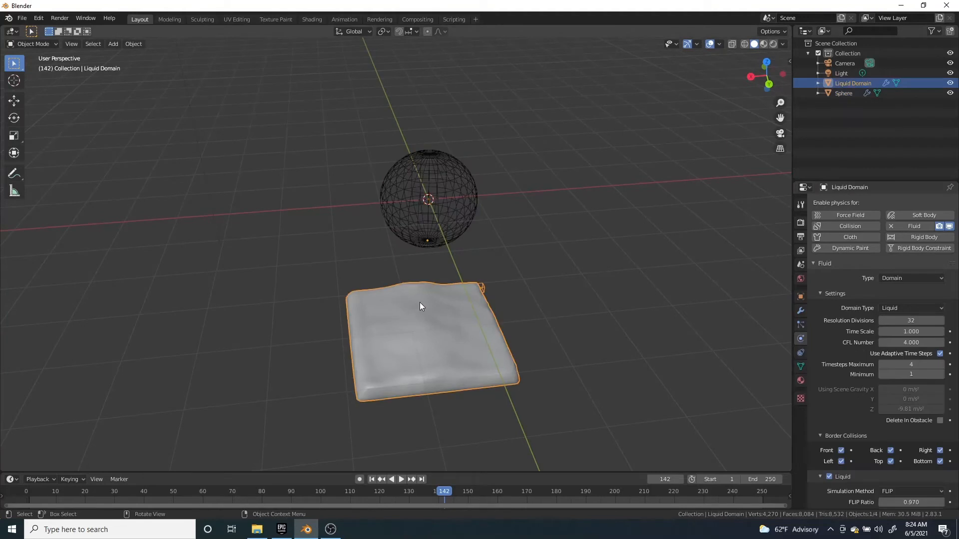
pyautogui.scroll(-4, 859, 325)
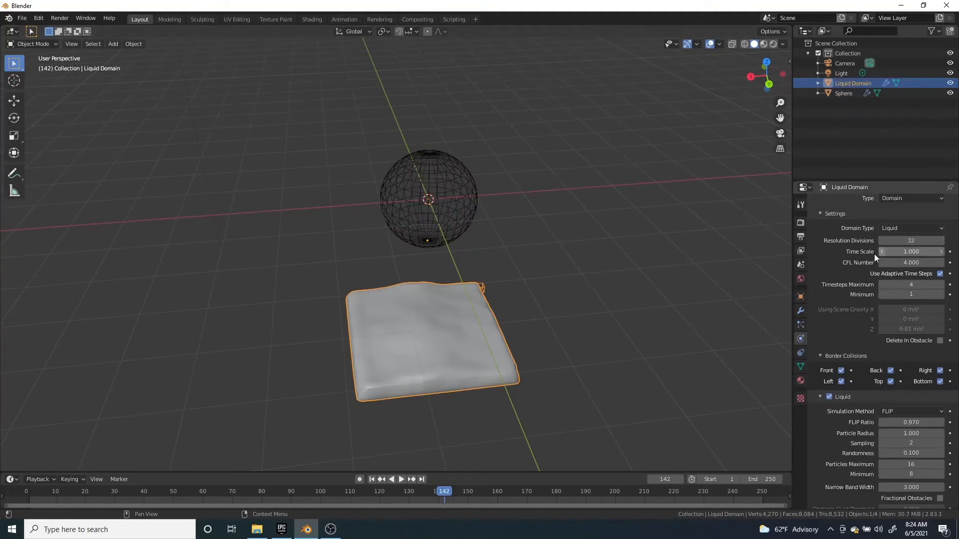
pyautogui.scroll(-9, 875, 254)
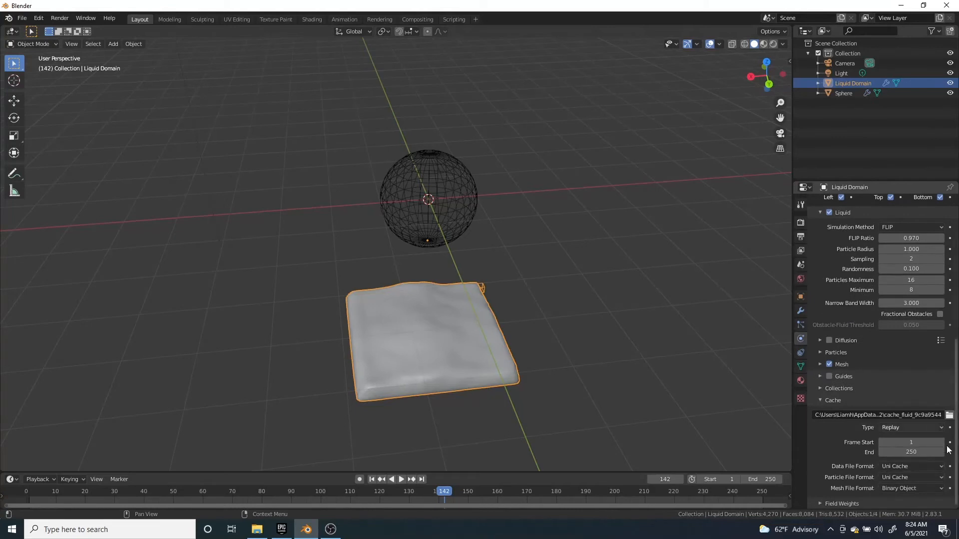
# - Switch the liquid domain's cache type to Modular and back to Replay
pyautogui.click(903, 428)
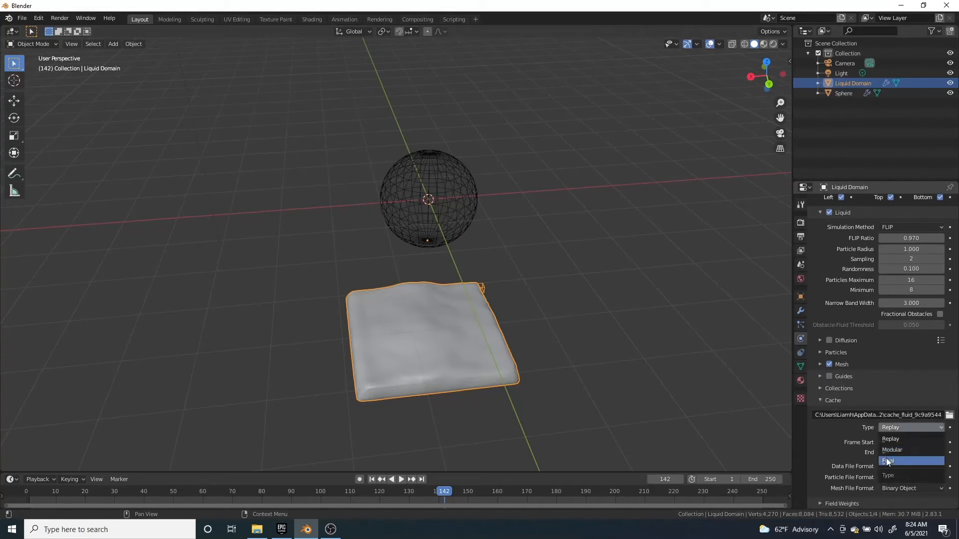
pyautogui.click(894, 448)
pyautogui.click(891, 447)
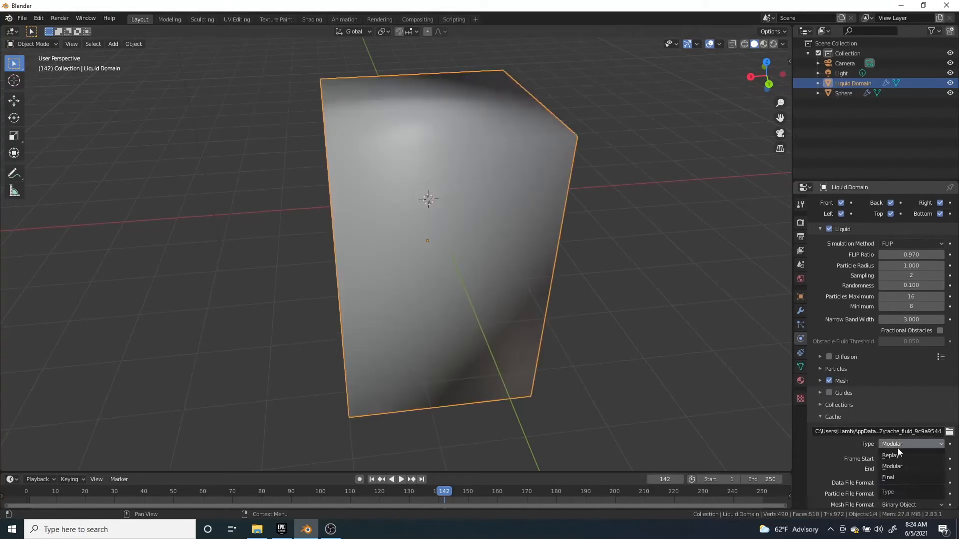
pyautogui.click(898, 448)
pyautogui.scroll(-1, 898, 449)
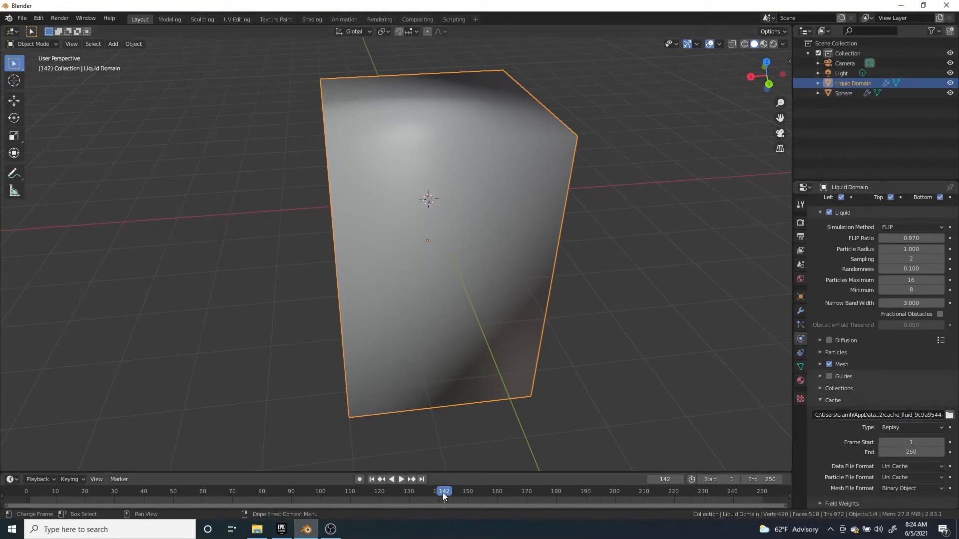
# - Play the simulation from frame 0 to frame 22 and return the timeline to frame 0
pyautogui.moveTo(354, 498); pyautogui.dragTo(23, 483)
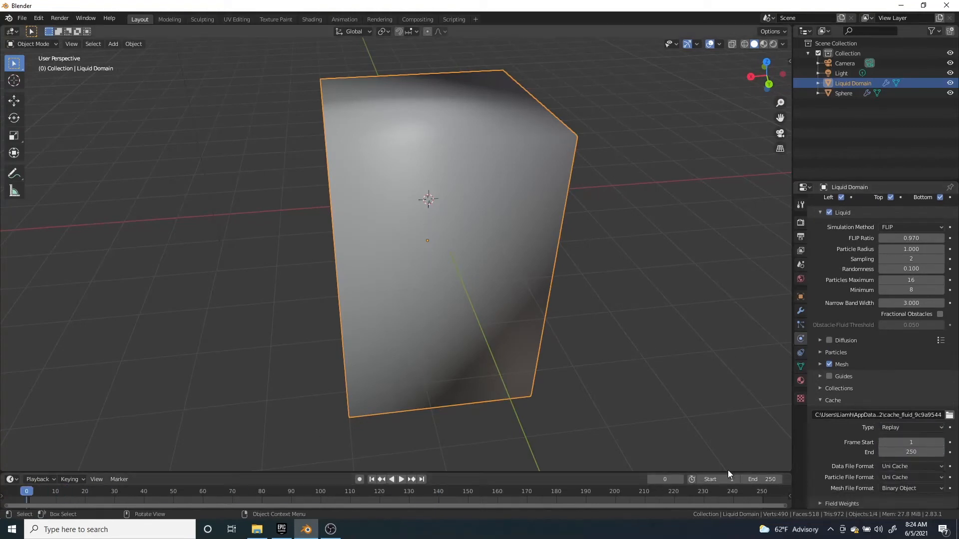
pyautogui.click(401, 479)
pyautogui.click(400, 479)
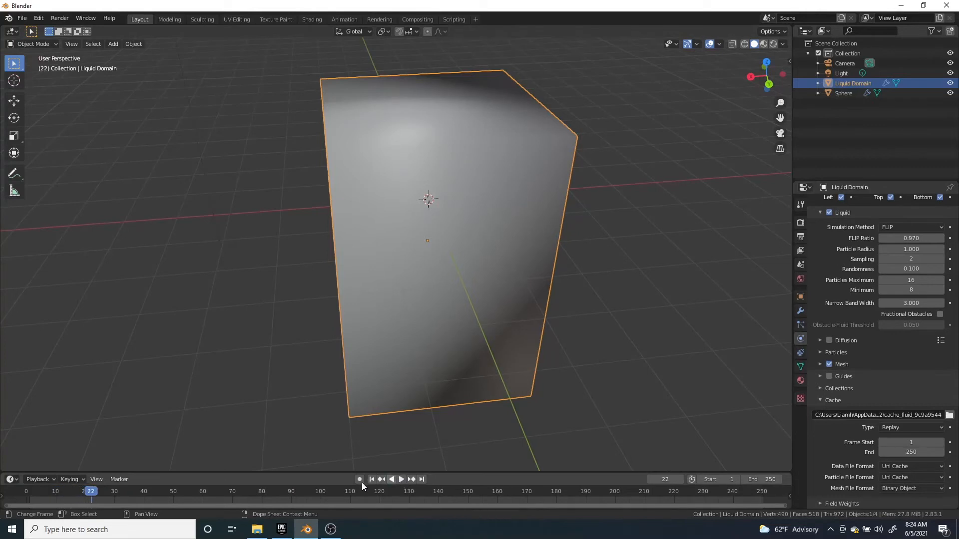
pyautogui.moveTo(98, 497); pyautogui.dragTo(14, 498)
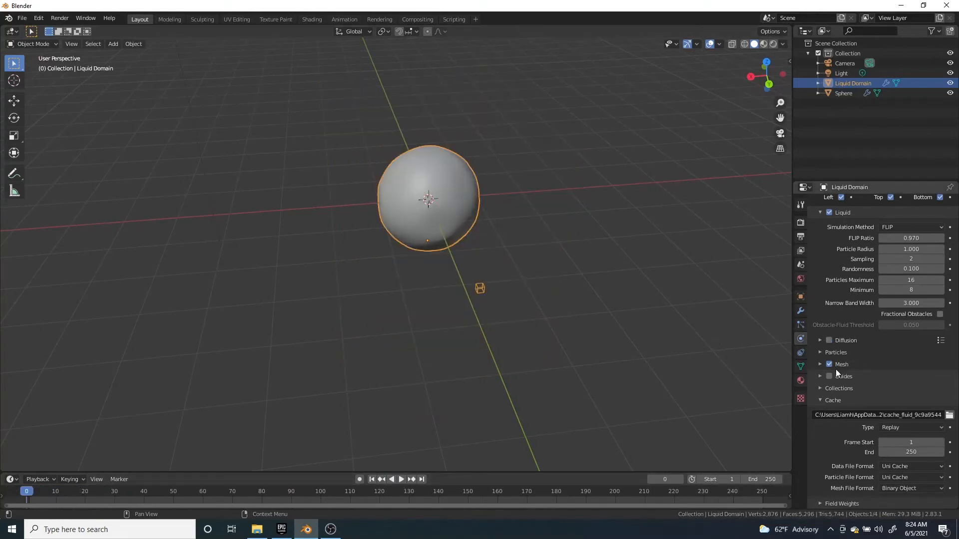
# - Look over the liquid domain's particle options and set its resolution divisions to 64
pyautogui.click(820, 353)
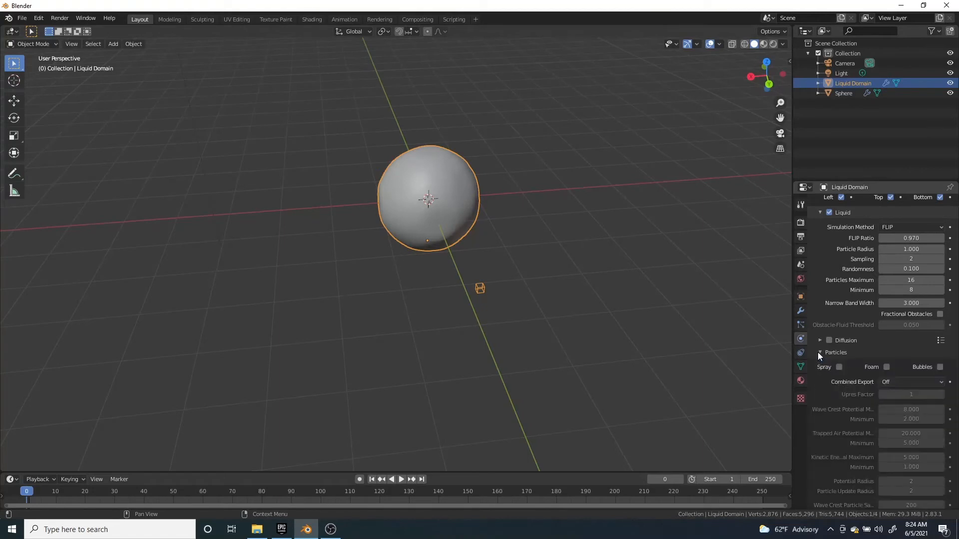
pyautogui.click(820, 353)
pyautogui.scroll(10, 825, 340)
pyautogui.scroll(3, 861, 294)
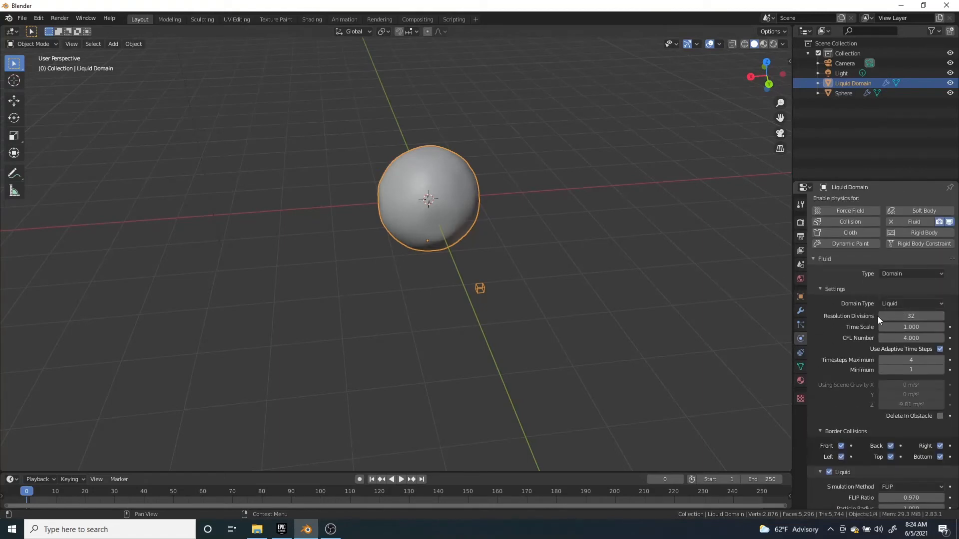
pyautogui.click(922, 317)
pyautogui.write('64')
pyautogui.press('Return')
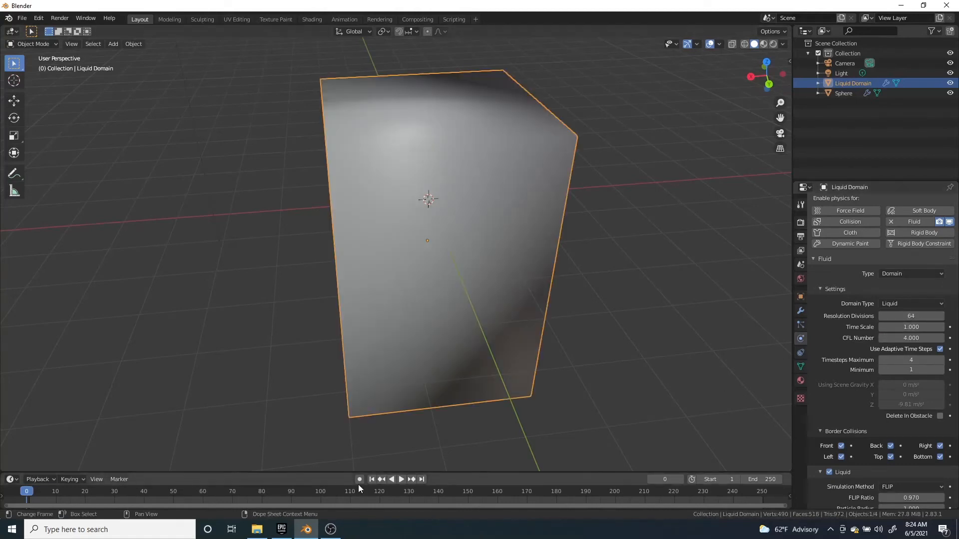
# - Play the simulation at the new resolution, restart it from the beginning, and stop it at frame 14
pyautogui.click(403, 481)
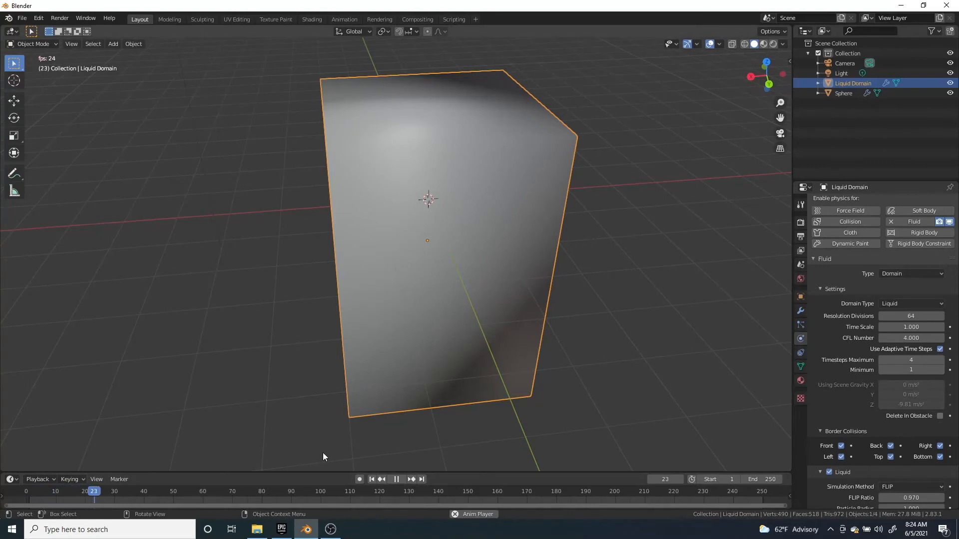
pyautogui.click(397, 481)
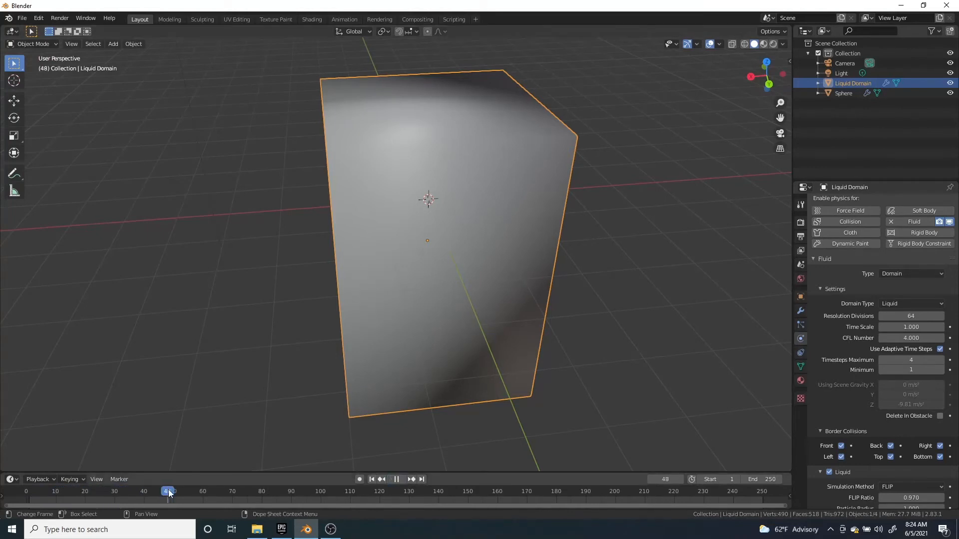
pyautogui.hotkey('shift', 'Left')
pyautogui.click(403, 480)
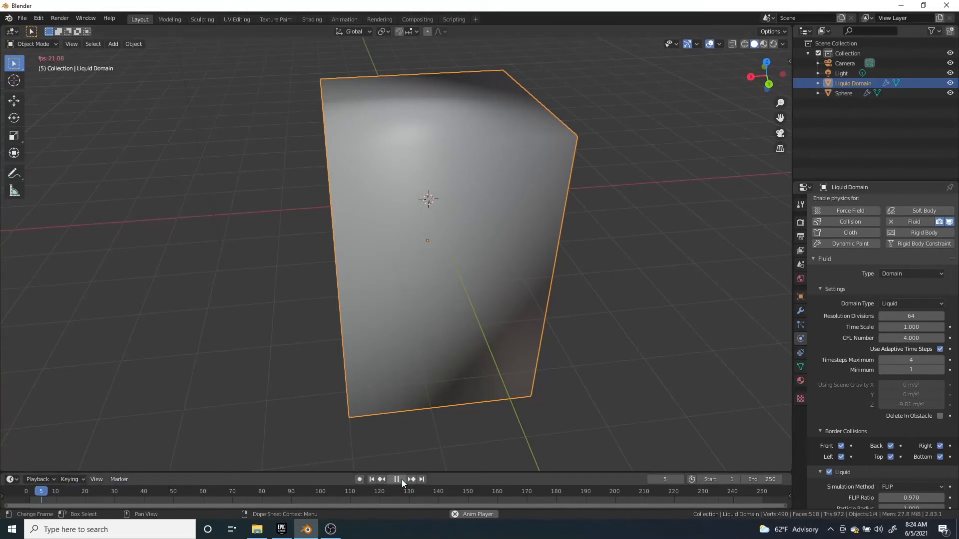
pyautogui.click(402, 480)
# - Lower the liquid domain's resolution divisions to 62 and return the timeline to frame 0
pyautogui.scroll(-10, 876, 417)
pyautogui.scroll(-3, 878, 425)
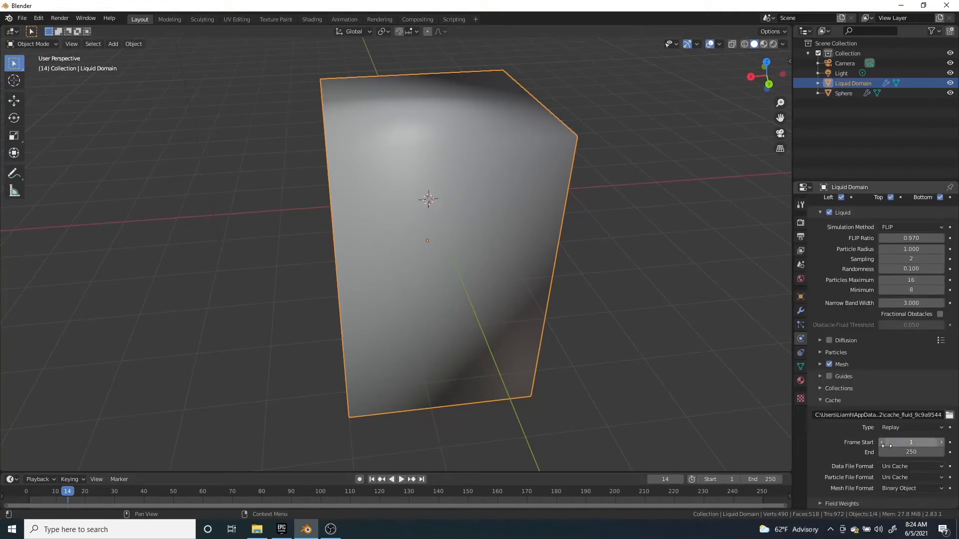
pyautogui.scroll(12, 897, 430)
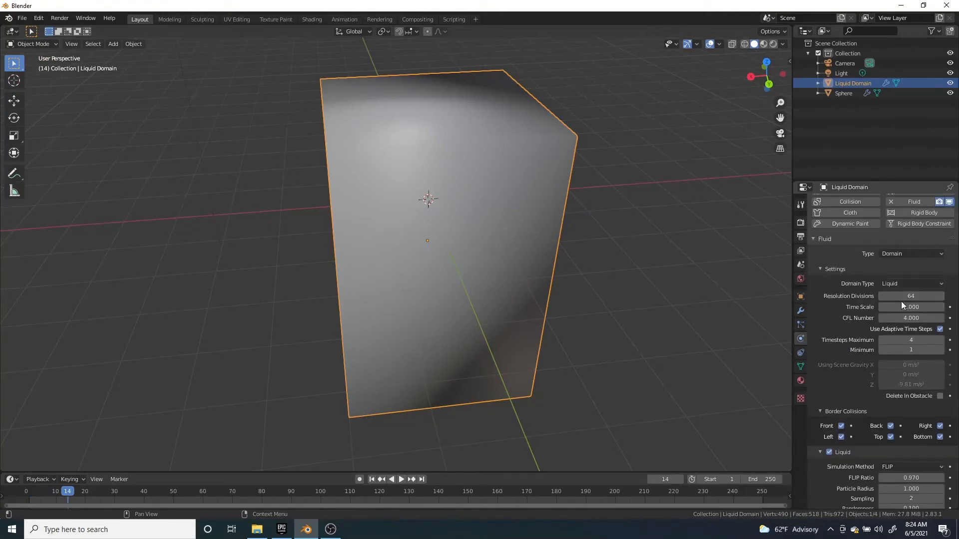
pyautogui.moveTo(903, 297); pyautogui.dragTo(894, 297)
pyautogui.moveTo(65, 498); pyautogui.dragTo(25, 498)
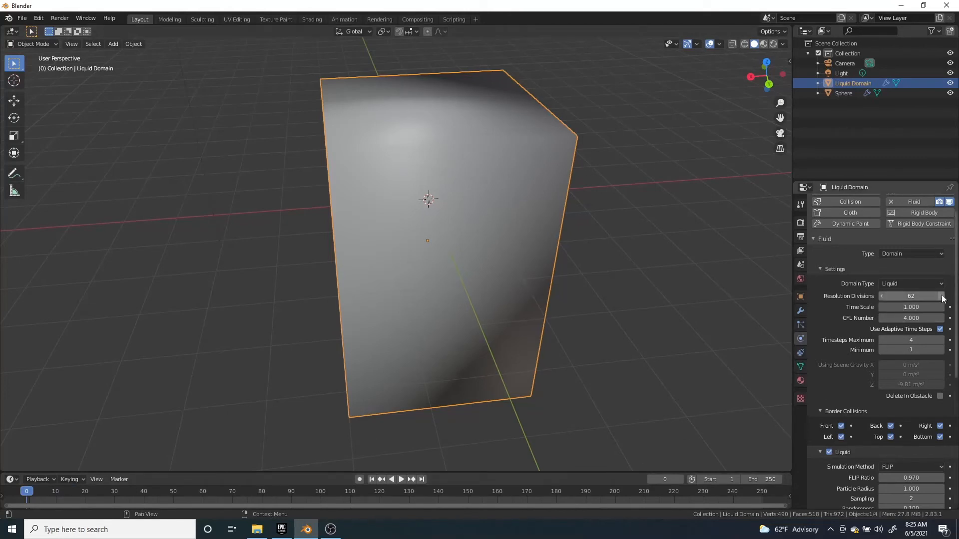
pyautogui.moveTo(880, 298); pyautogui.dragTo(899, 299)
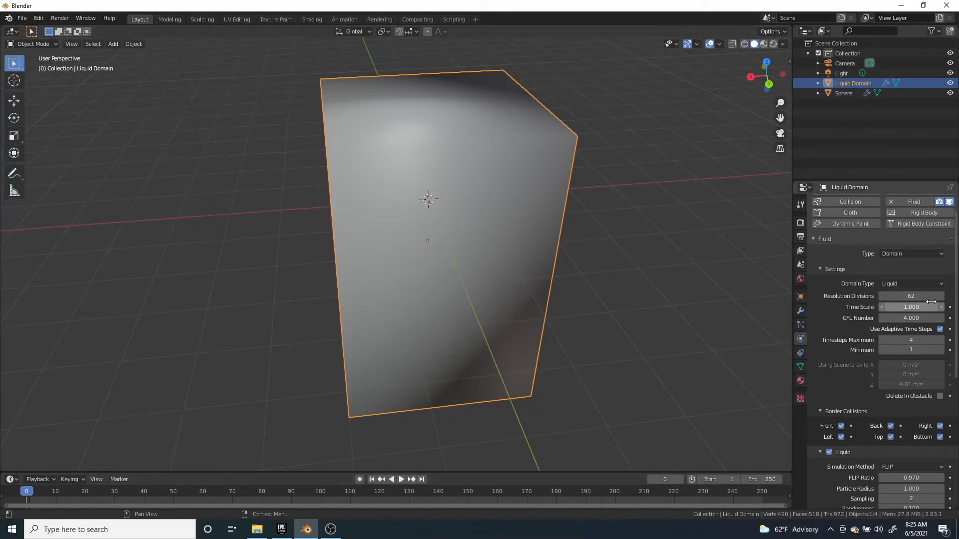
pyautogui.click(882, 296)
pyautogui.click(881, 296)
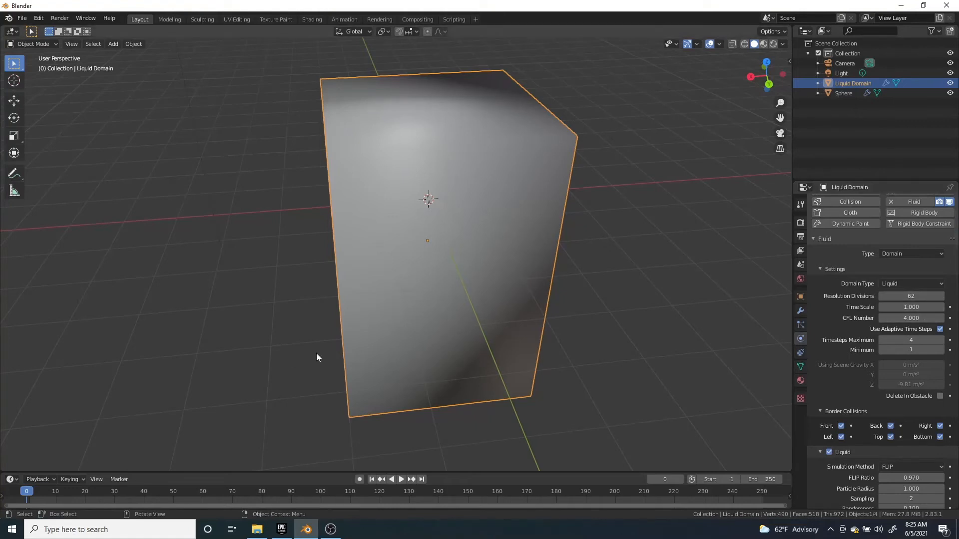
# - Play the liquid simulation, restart it from frame 0, run it to frame 67, and return the timeline to frame 0
pyautogui.click(401, 480)
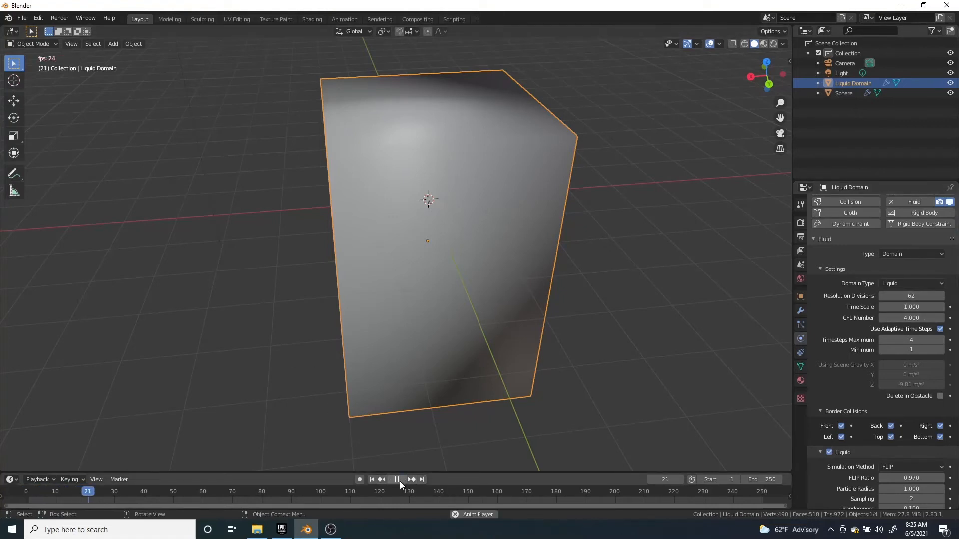
pyautogui.moveTo(98, 494); pyautogui.dragTo(4, 499)
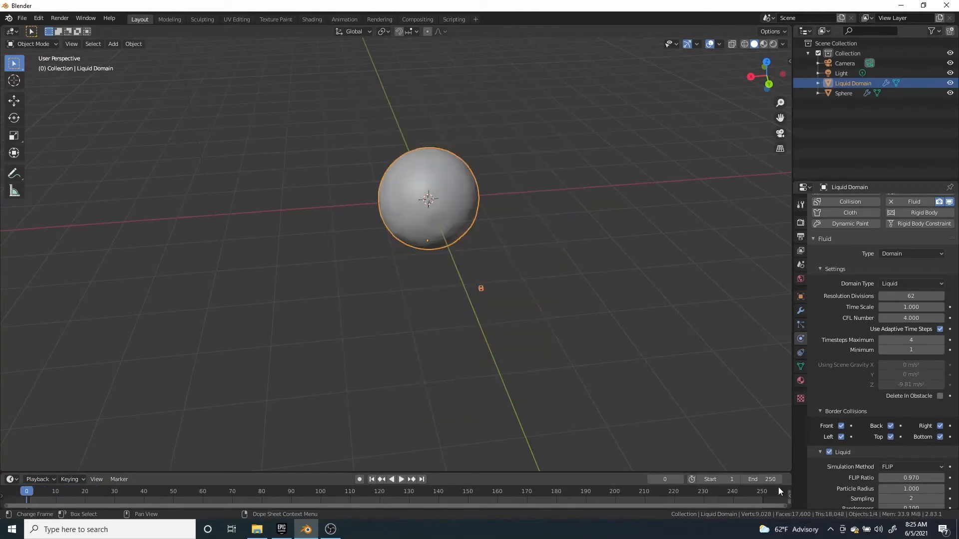
pyautogui.click(401, 480)
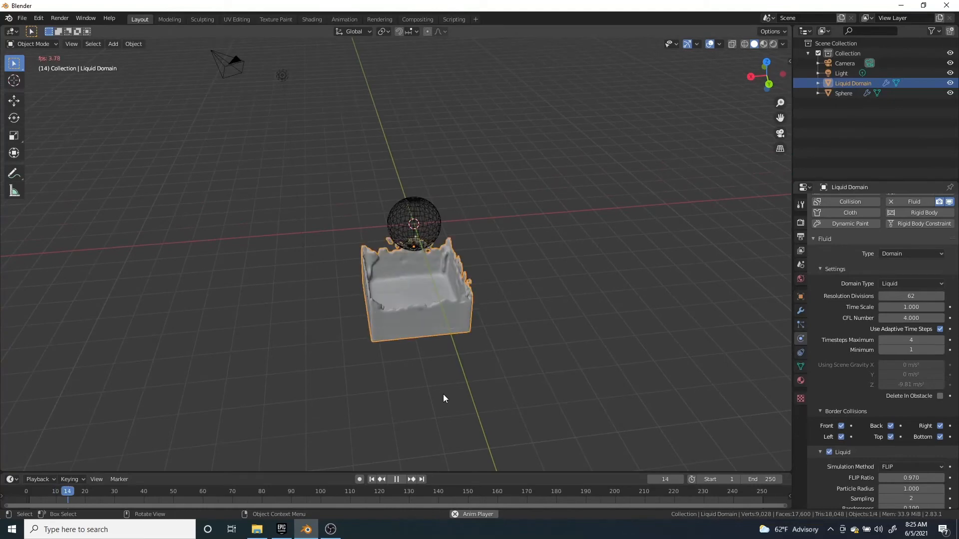
pyautogui.scroll(5, 474, 351)
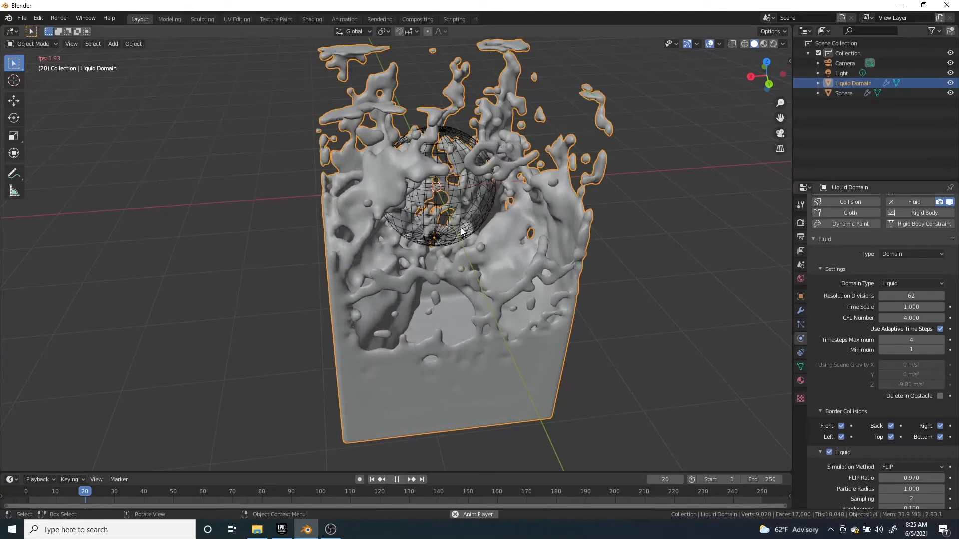
pyautogui.scroll(-3, 461, 232)
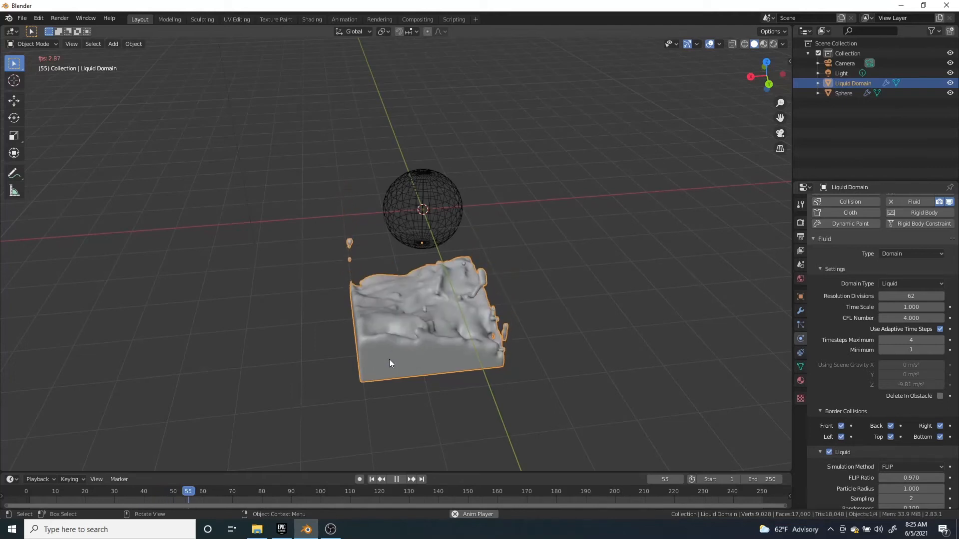
pyautogui.click(403, 480)
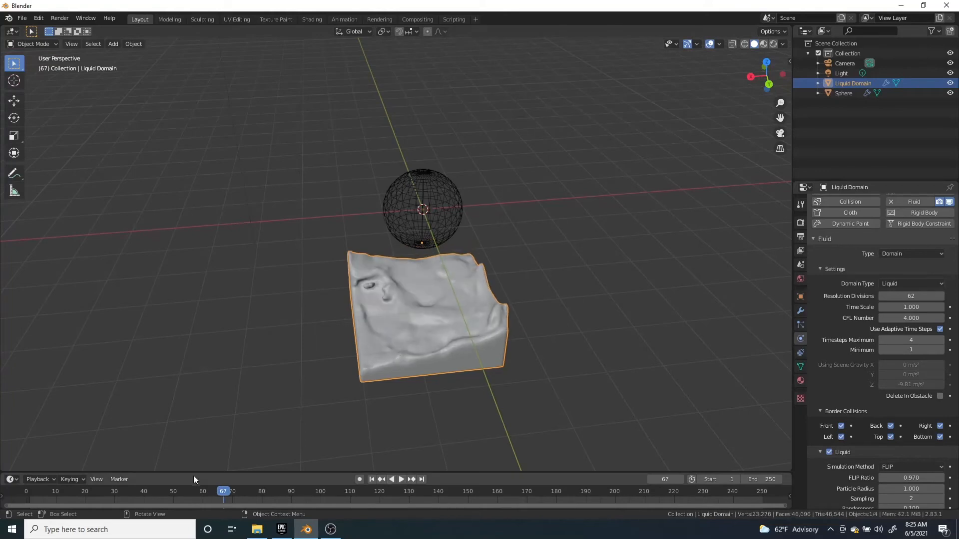
pyautogui.moveTo(223, 493); pyautogui.dragTo(8, 516)
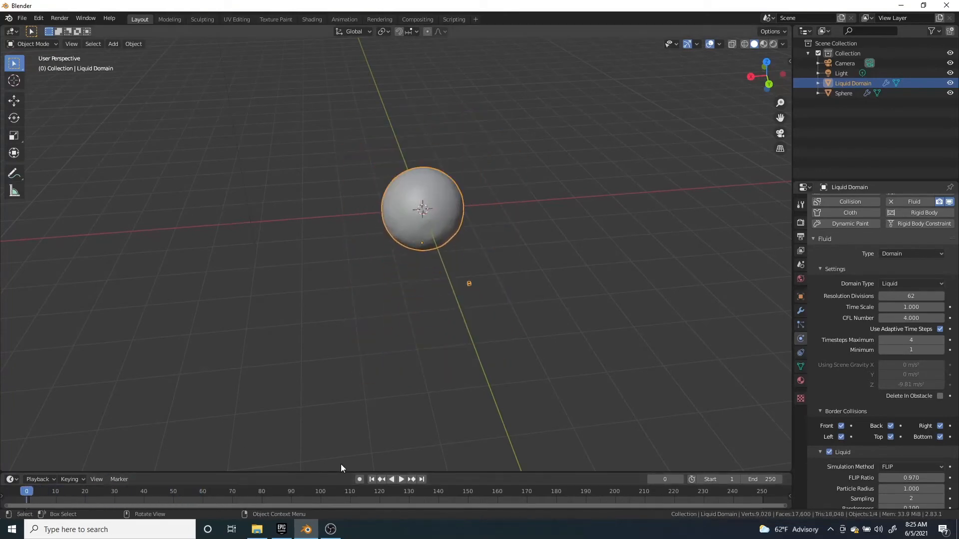
# - Replay the simulation to frame 71, return the timeline to frame 0, and briefly start and stop playback again
pyautogui.click(402, 480)
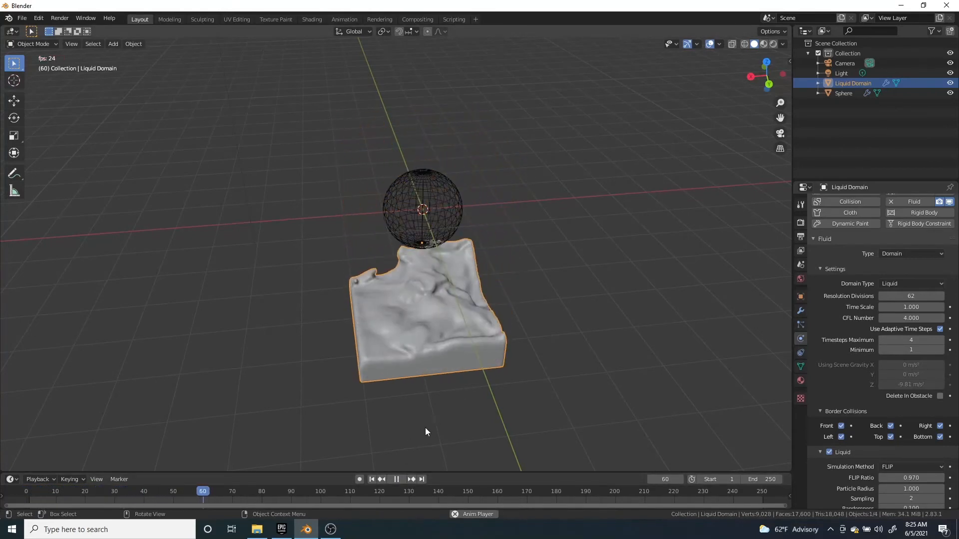
pyautogui.click(397, 479)
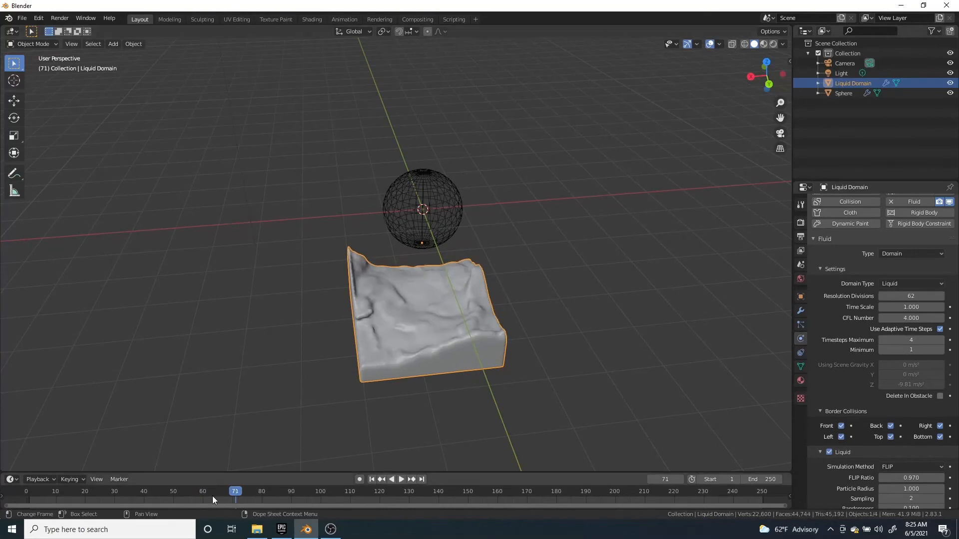
pyautogui.moveTo(237, 492); pyautogui.dragTo(16, 494)
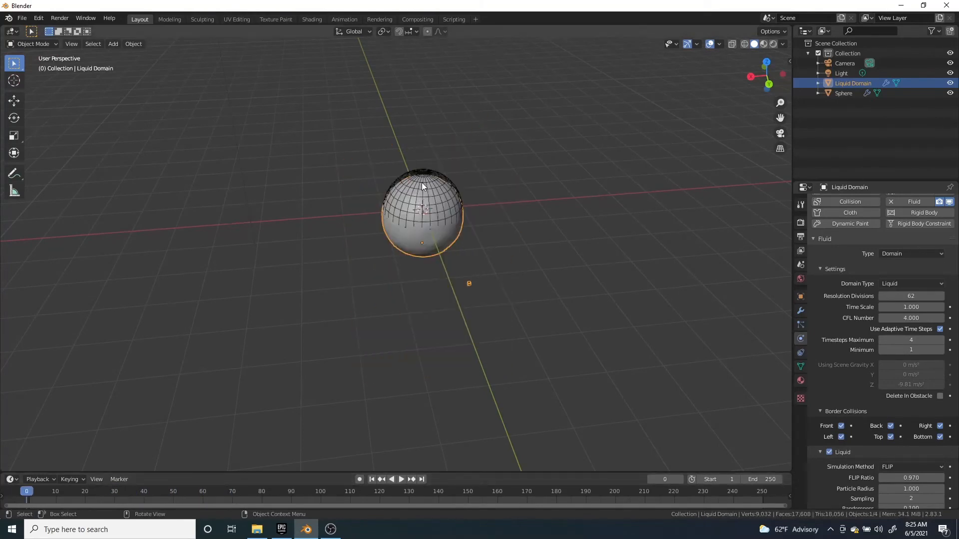
pyautogui.press('space')
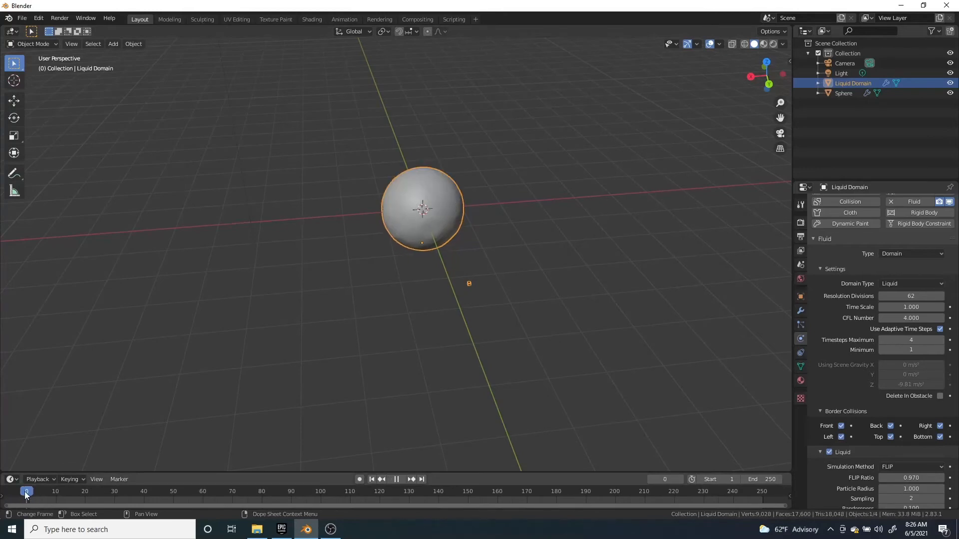
pyautogui.press('space')
# - Look through the liquid domain's fluid settings from the resolution down to the cache section
pyautogui.scroll(-6, 867, 304)
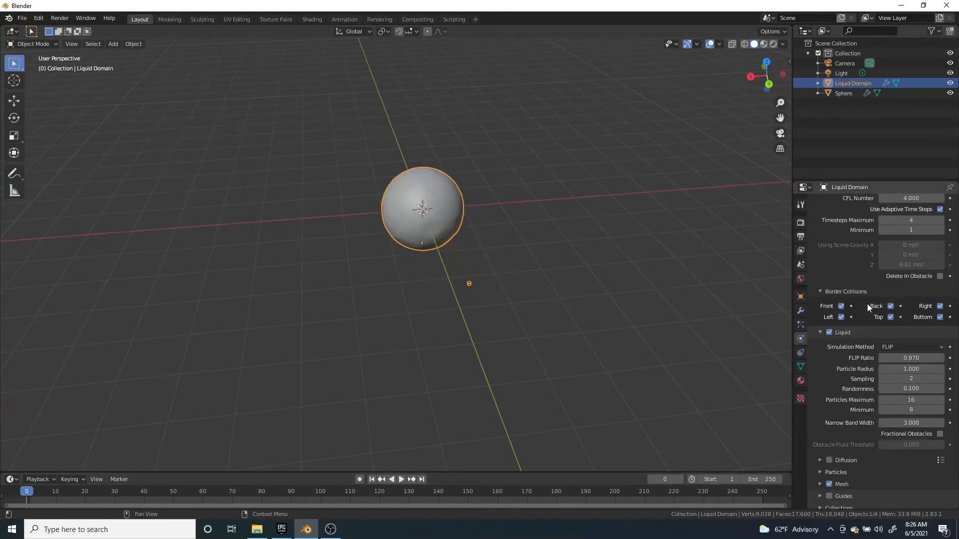
pyautogui.scroll(-5, 867, 303)
pyautogui.scroll(12, 867, 304)
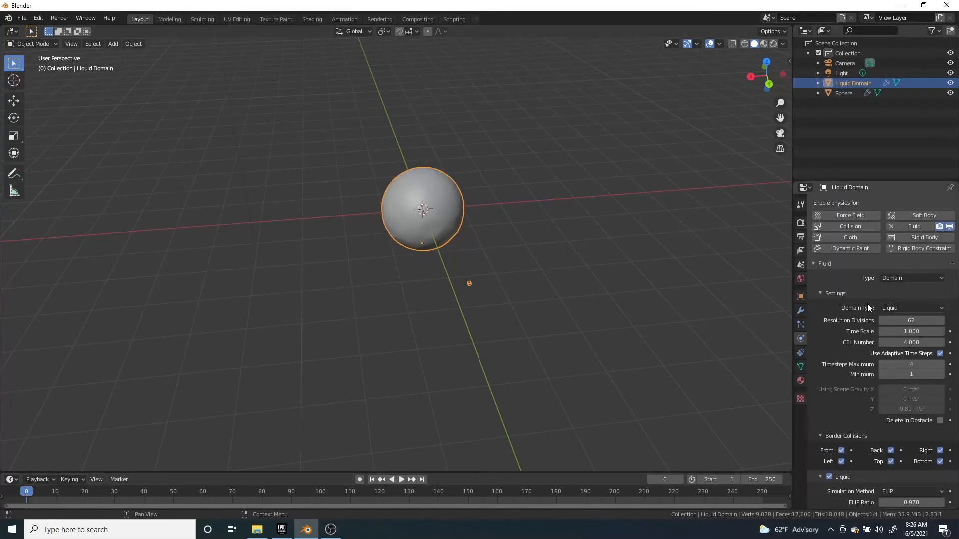
pyautogui.scroll(1, 436, 234)
pyautogui.scroll(-4, 436, 234)
# - Select the sphere, clear the selection, and select the Liquid Domain object again
pyautogui.moveTo(436, 236); pyautogui.dragTo(423, 250, button='middle')
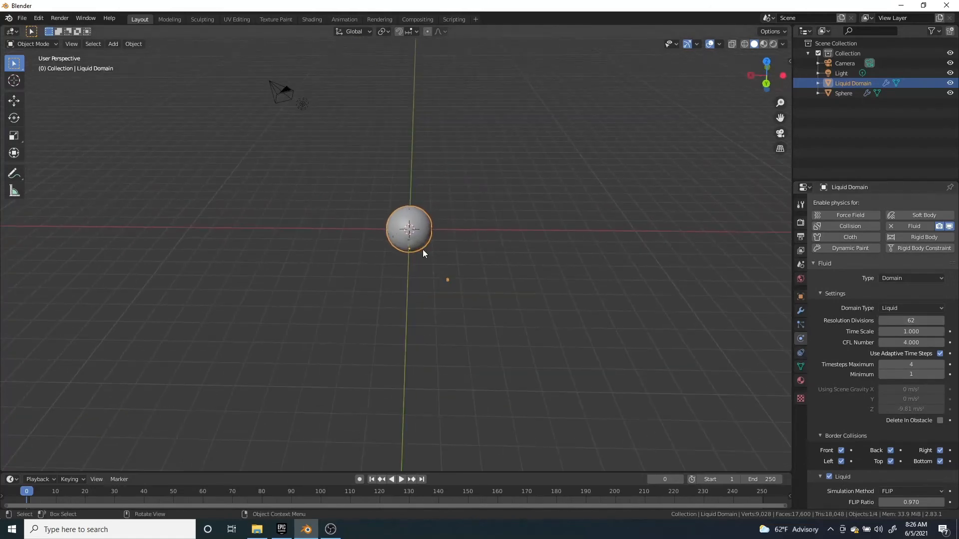
pyautogui.scroll(3, 429, 249)
pyautogui.click(457, 238)
pyautogui.scroll(-4, 434, 290)
pyautogui.click(425, 309)
pyautogui.scroll(-2, 440, 302)
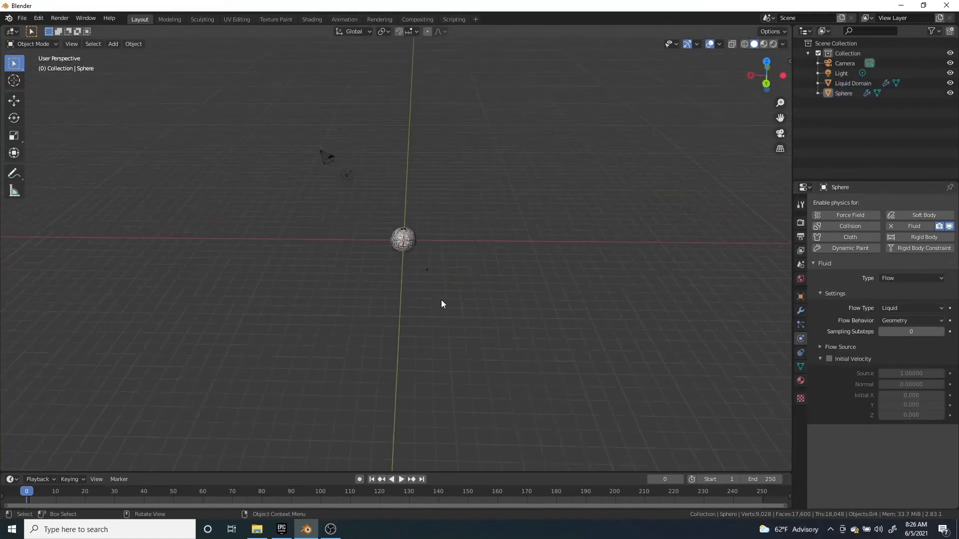
pyautogui.scroll(-2, 435, 270)
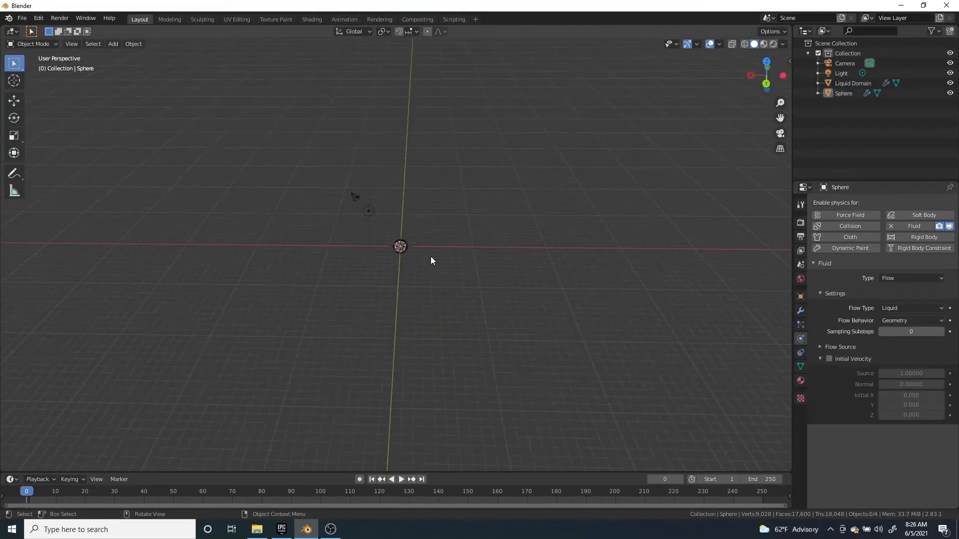
pyautogui.click(853, 84)
pyautogui.scroll(-2, 443, 303)
pyautogui.scroll(5, 443, 303)
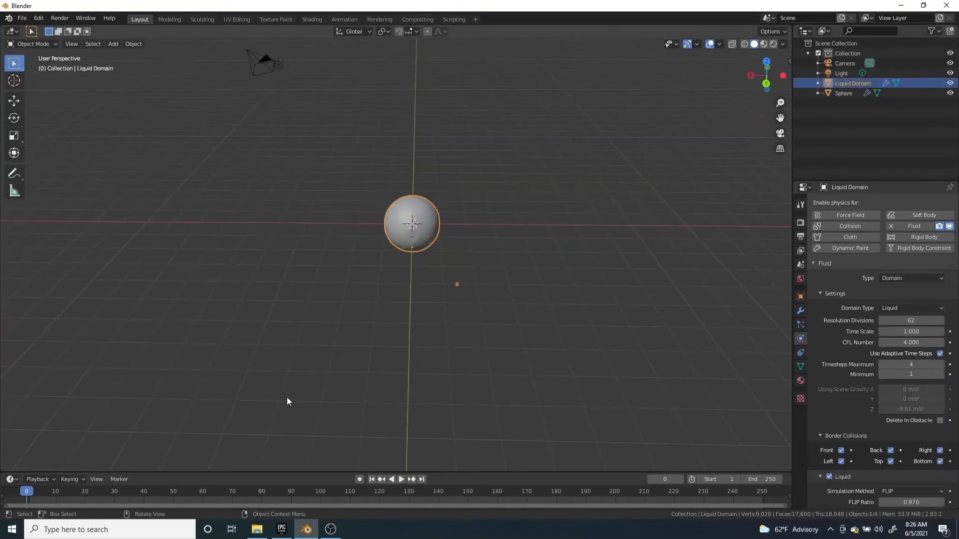
# - Move the timeline to frame 1 and try to scale up the liquid domain
pyautogui.moveTo(26, 493); pyautogui.dragTo(29, 494)
pyautogui.moveTo(336, 330); pyautogui.dragTo(390, 323, button='middle')
pyautogui.press('s')
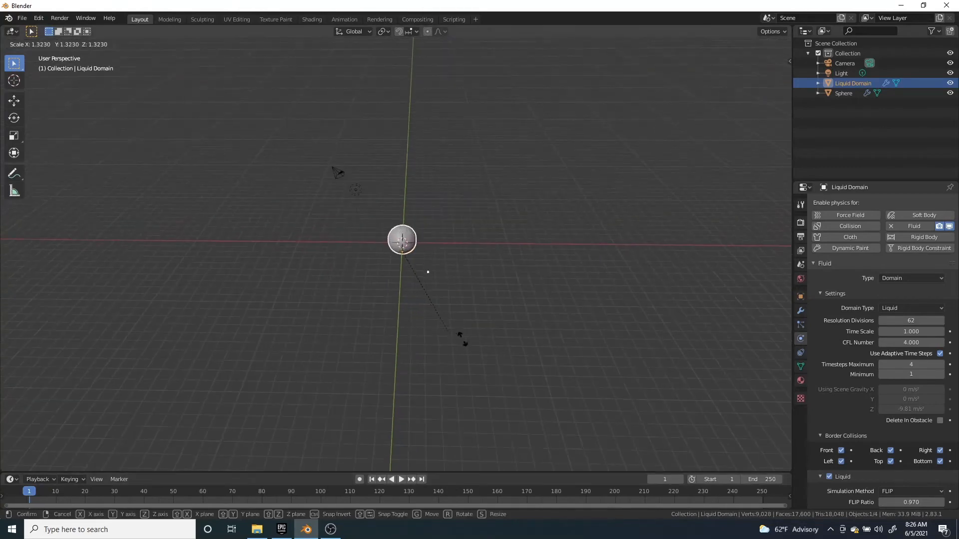
# - Set the liquid domain's resolution divisions to 64, then play a few frames and return the timeline to frame 0
pyautogui.scroll(-8, 874, 307)
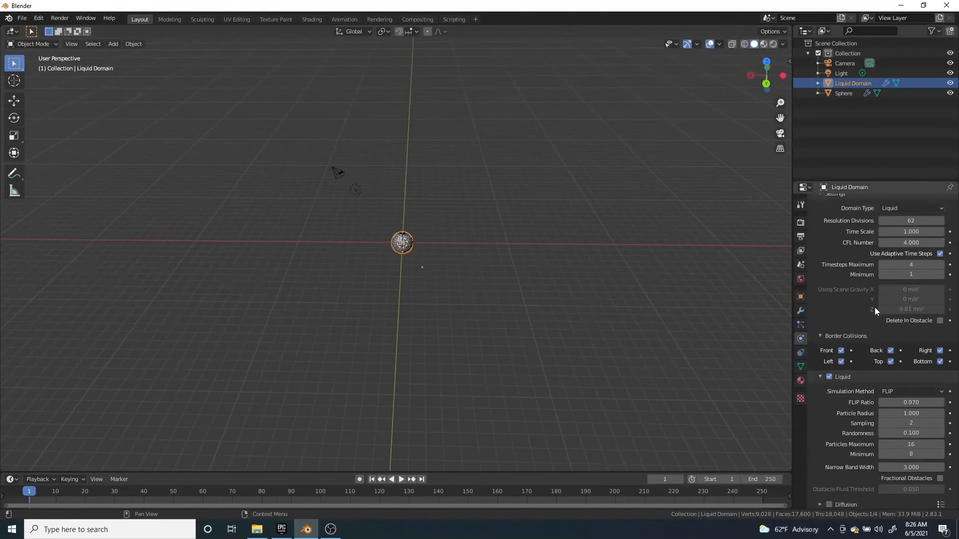
pyautogui.scroll(8, 860, 352)
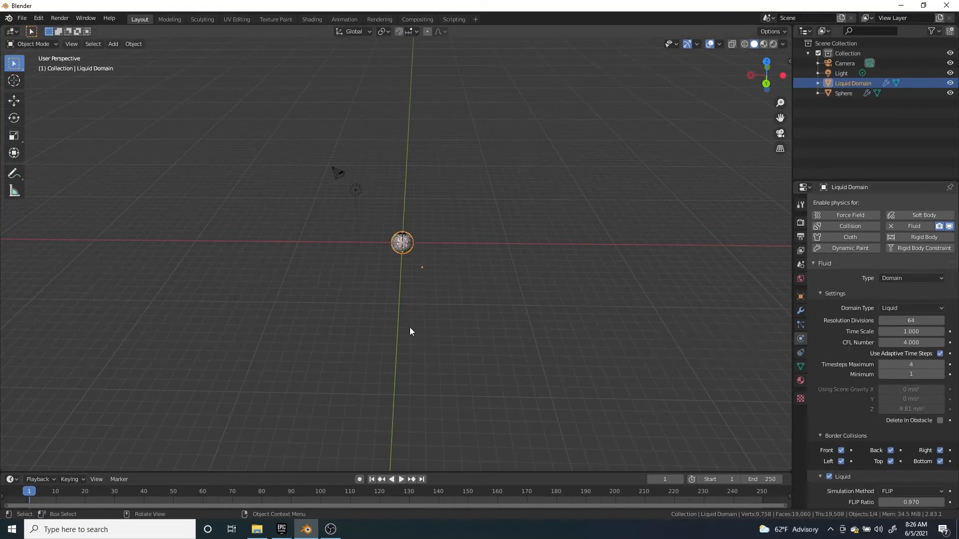
pyautogui.scroll(5, 407, 314)
pyautogui.scroll(-10, 891, 413)
pyautogui.scroll(-1, 891, 412)
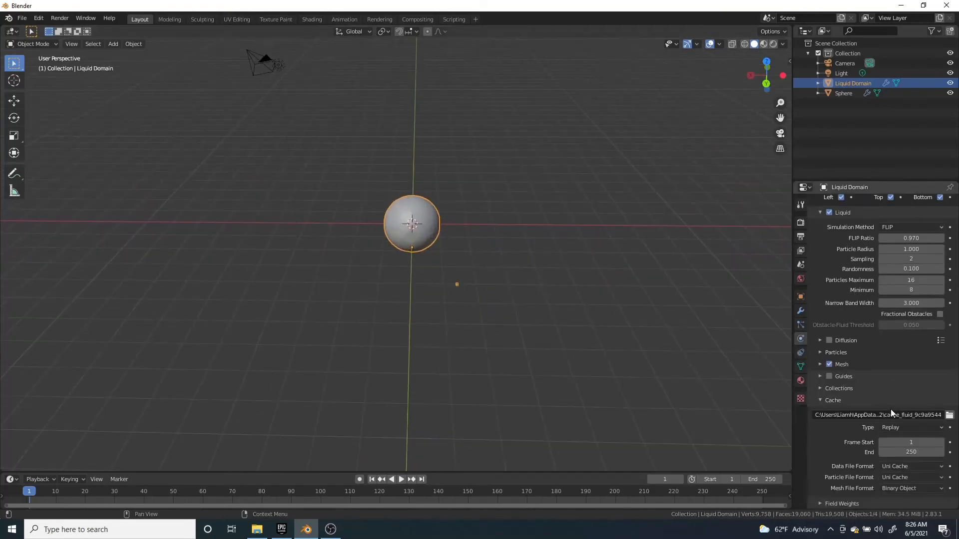
pyautogui.press('space')
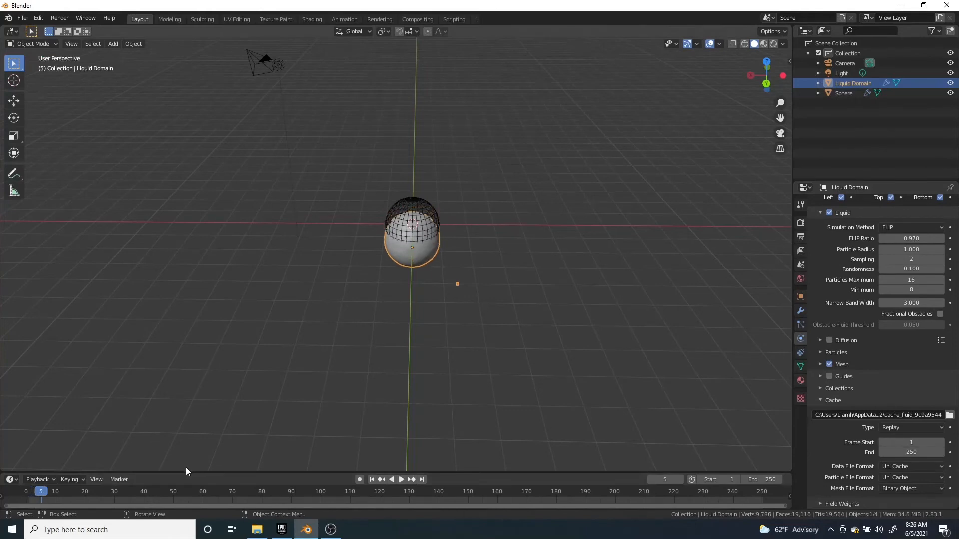
pyautogui.click(17, 496)
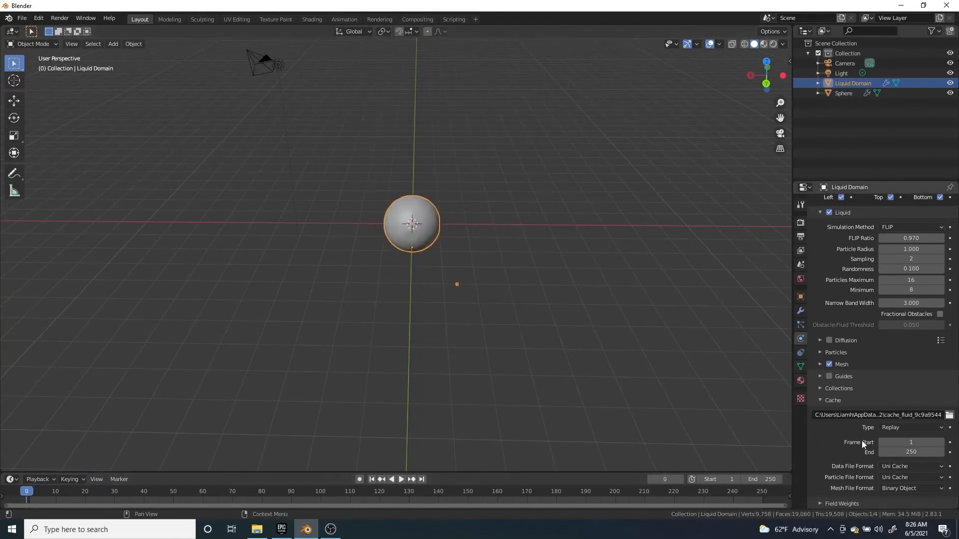
# - Switch the liquid domain's cache type to Modular and back to Replay, and inspect the domain box from several angles
pyautogui.click(904, 428)
pyautogui.click(901, 449)
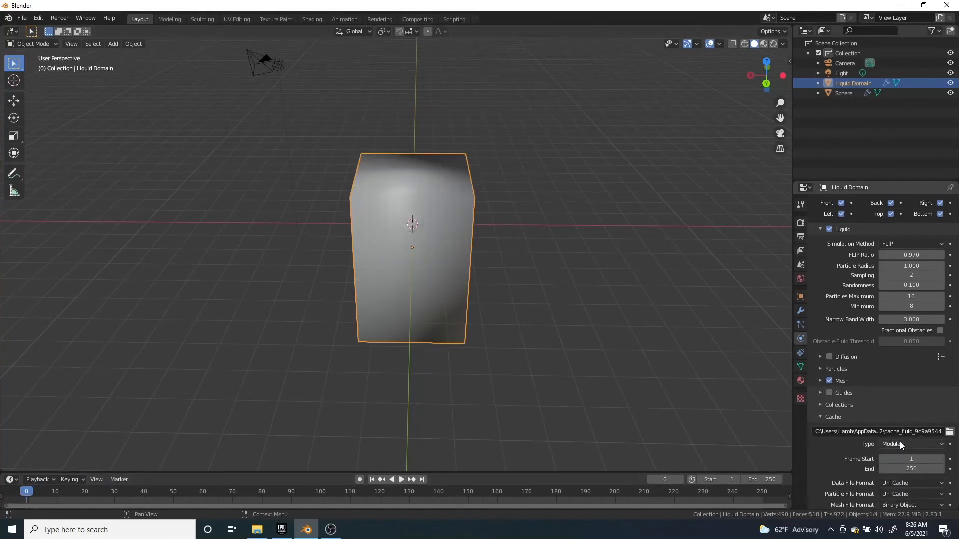
pyautogui.click(887, 446)
pyautogui.click(899, 455)
pyautogui.moveTo(410, 264); pyautogui.dragTo(430, 307, button='middle')
pyautogui.scroll(7, 302, 272)
pyautogui.scroll(-7, 302, 272)
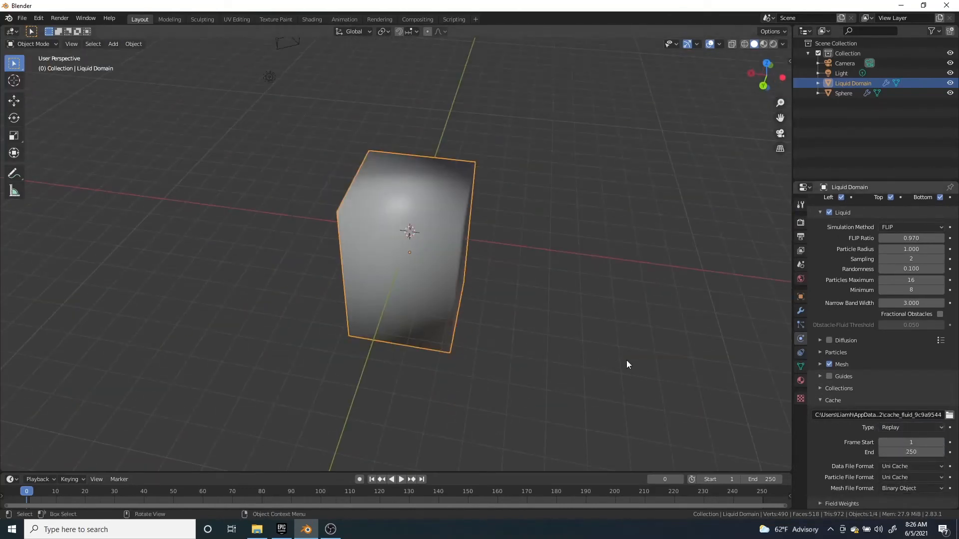
pyautogui.moveTo(626, 360); pyautogui.dragTo(584, 343, button='middle')
pyautogui.moveTo(504, 336); pyautogui.dragTo(376, 320, button='middle')
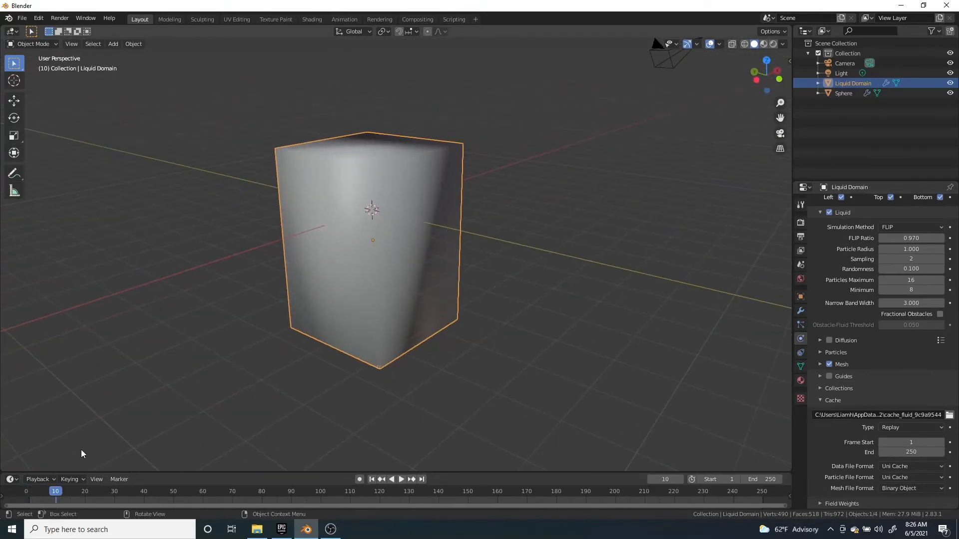
# - Play the simulation briefly and return the timeline to frame 0
pyautogui.press('space')
pyautogui.press('Escape')
pyautogui.scroll(-5, 279, 344)
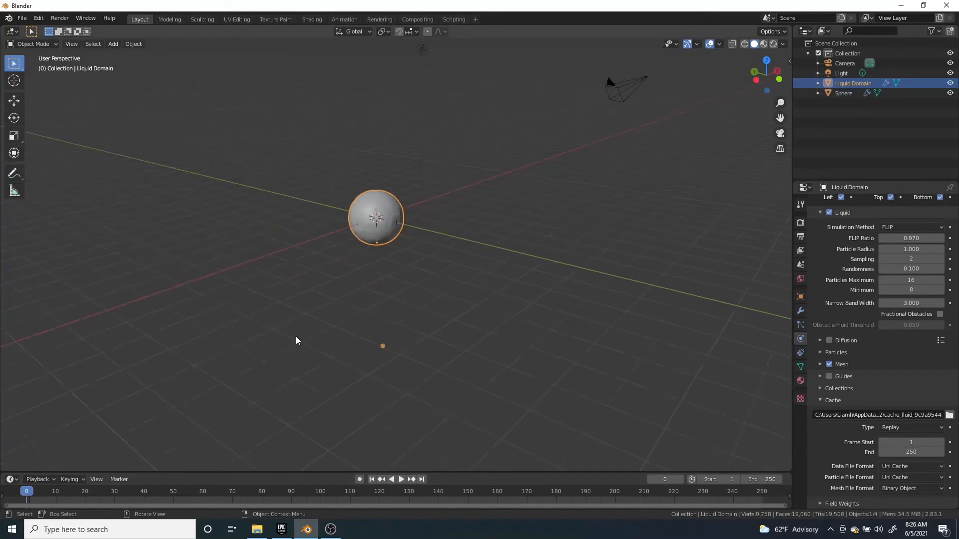
# - Set the liquid domain's cache type to Modular and scale the domain box up to about twice its size
pyautogui.click(909, 428)
pyautogui.click(894, 444)
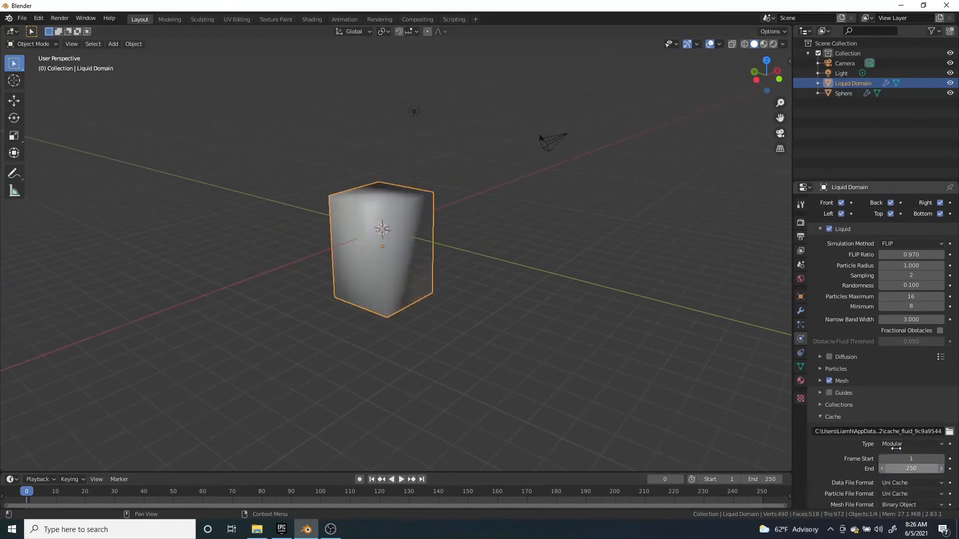
pyautogui.scroll(-3, 425, 350)
pyautogui.press('s')
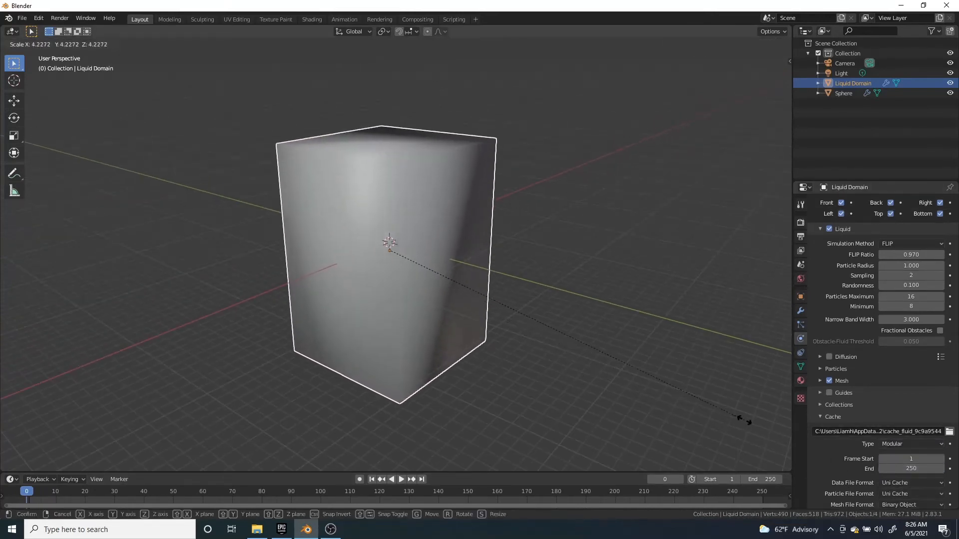
pyautogui.click(565, 315)
pyautogui.press('s')
pyautogui.click(440, 299)
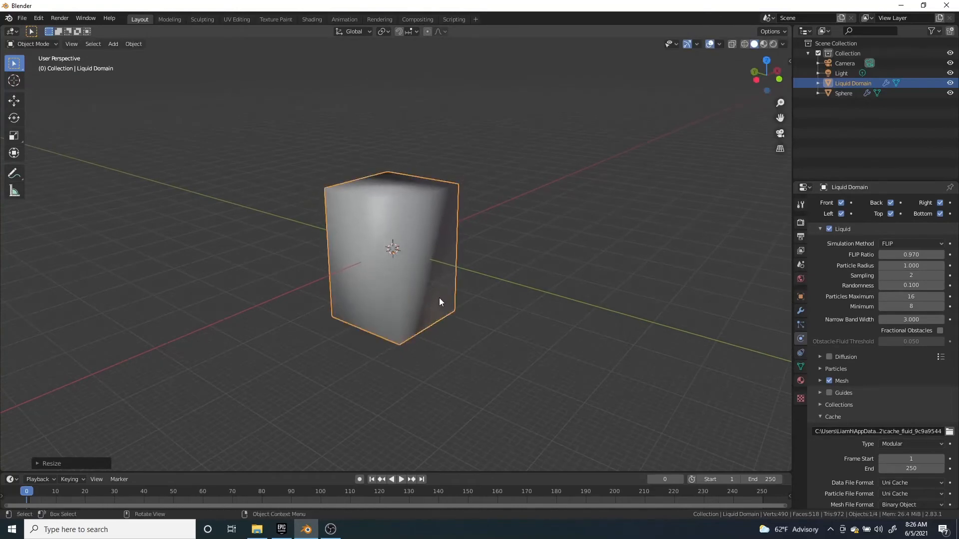
pyautogui.scroll(4, 439, 299)
pyautogui.scroll(-5, 439, 298)
pyautogui.press('s')
pyautogui.click(421, 355)
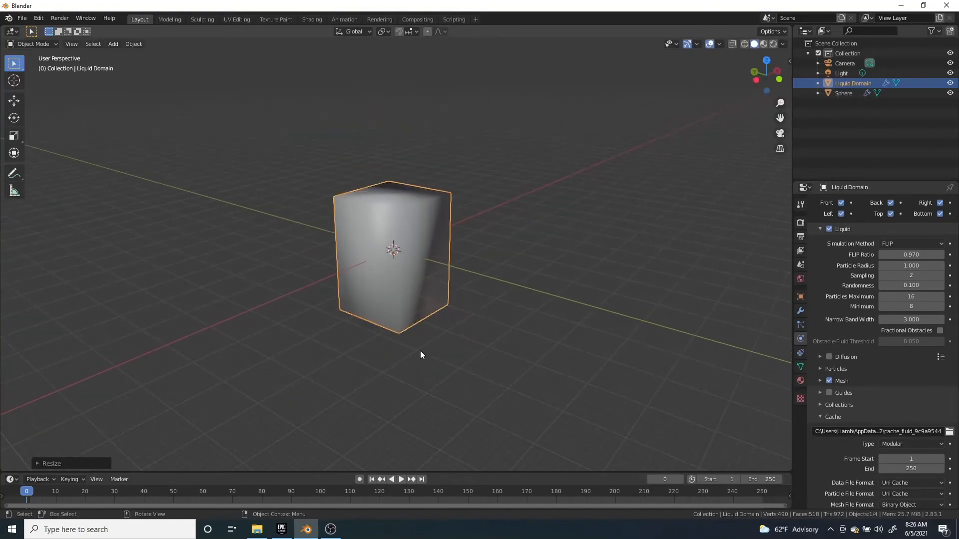
# - Set the liquid domain's cache type to Replay, play the simulation to frame 12, and return to frame 0
pyautogui.click(908, 445)
pyautogui.click(899, 456)
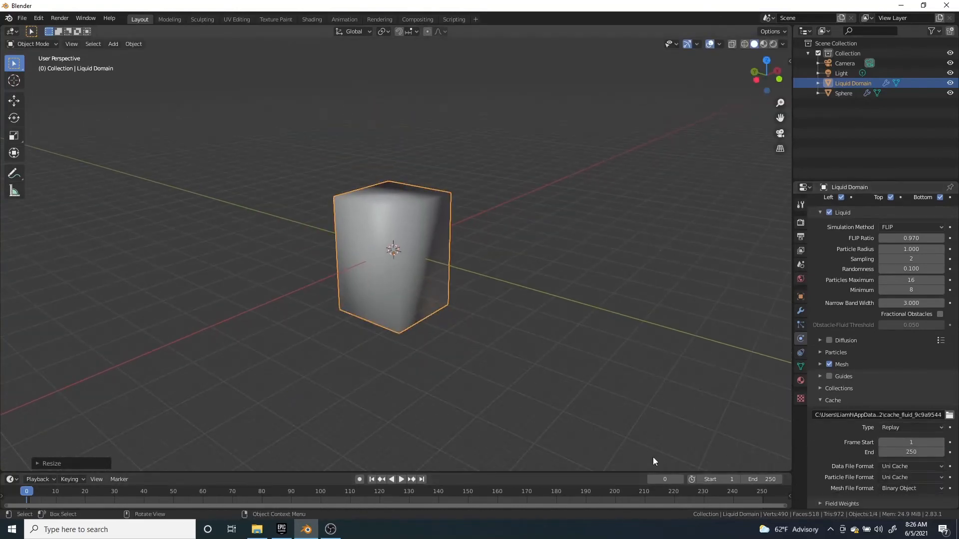
pyautogui.click(402, 480)
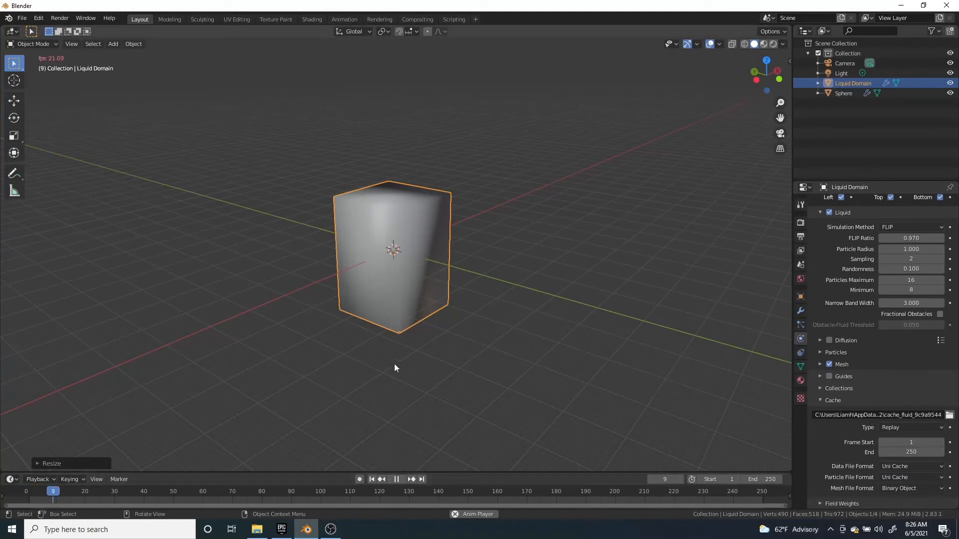
pyautogui.click(402, 480)
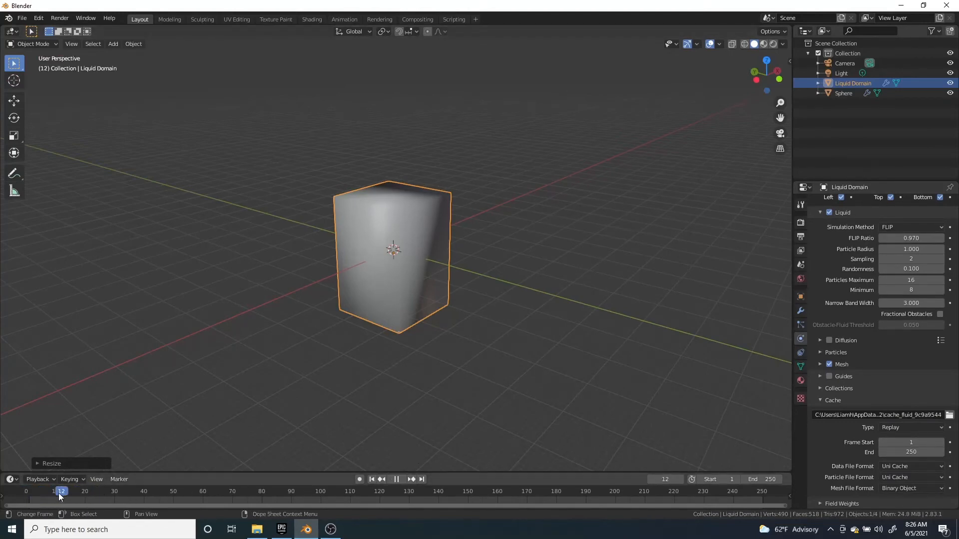
pyautogui.moveTo(59, 493); pyautogui.dragTo(10, 497)
pyautogui.scroll(13, 412, 257)
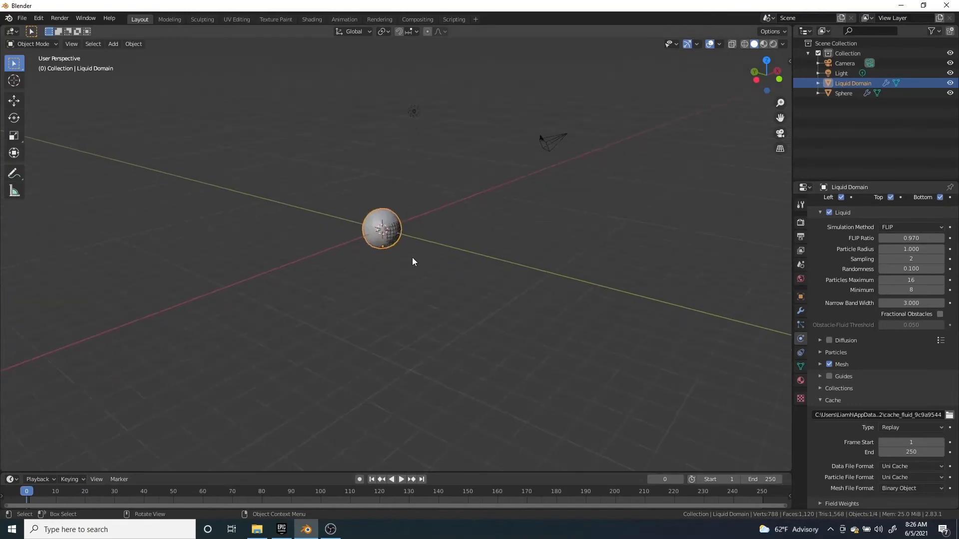
# - Play the liquid simulation to about frame 159, inspecting the splash from different distances and angles, and return the timeline to frame 0
pyautogui.click(403, 479)
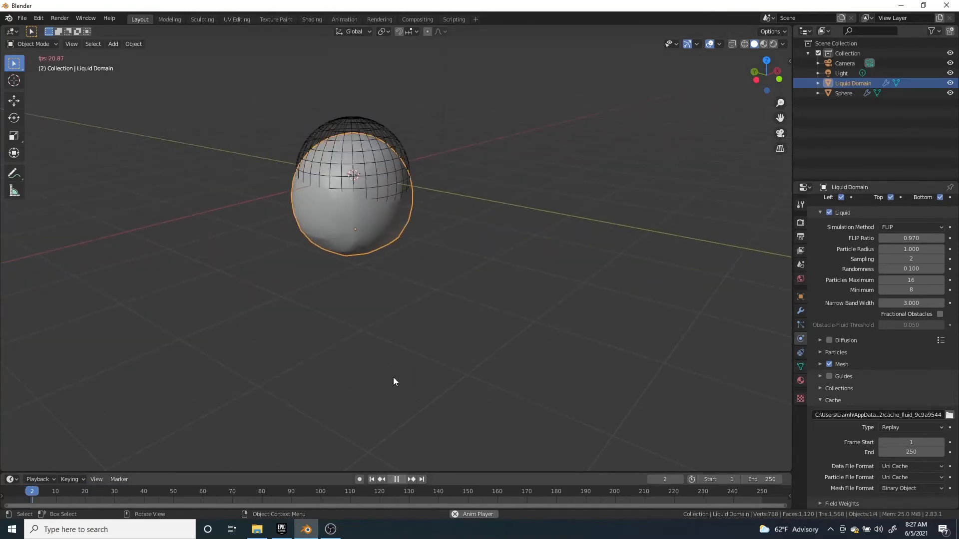
pyautogui.scroll(-6, 394, 375)
pyautogui.scroll(-6, 416, 409)
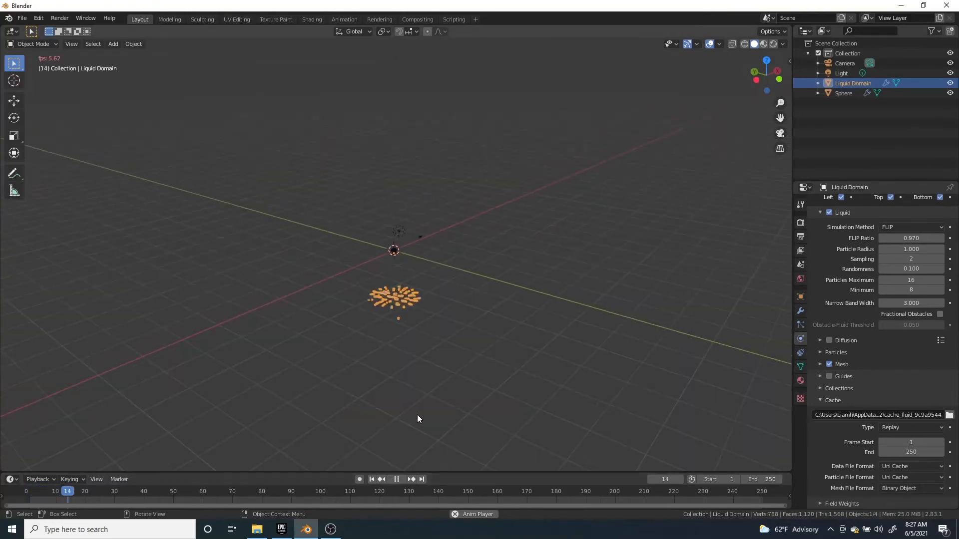
pyautogui.scroll(4, 417, 415)
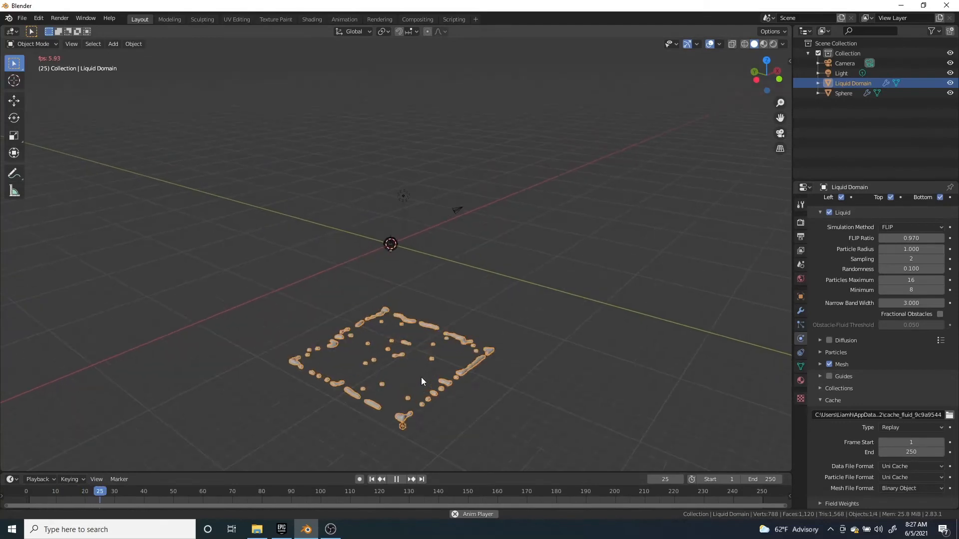
pyautogui.scroll(8, 418, 374)
pyautogui.moveTo(417, 373); pyautogui.dragTo(419, 340, button='middle')
pyautogui.scroll(-3, 411, 402)
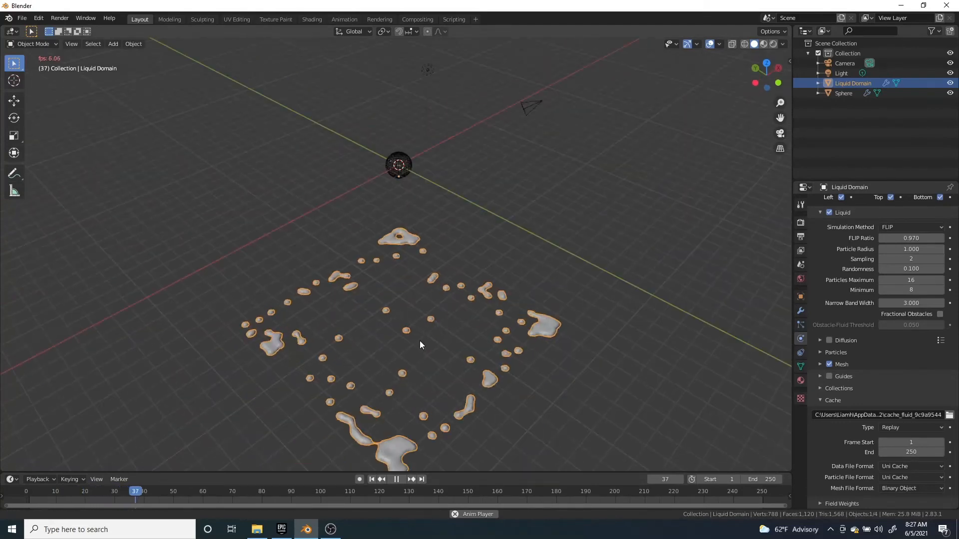
pyautogui.scroll(3, 418, 340)
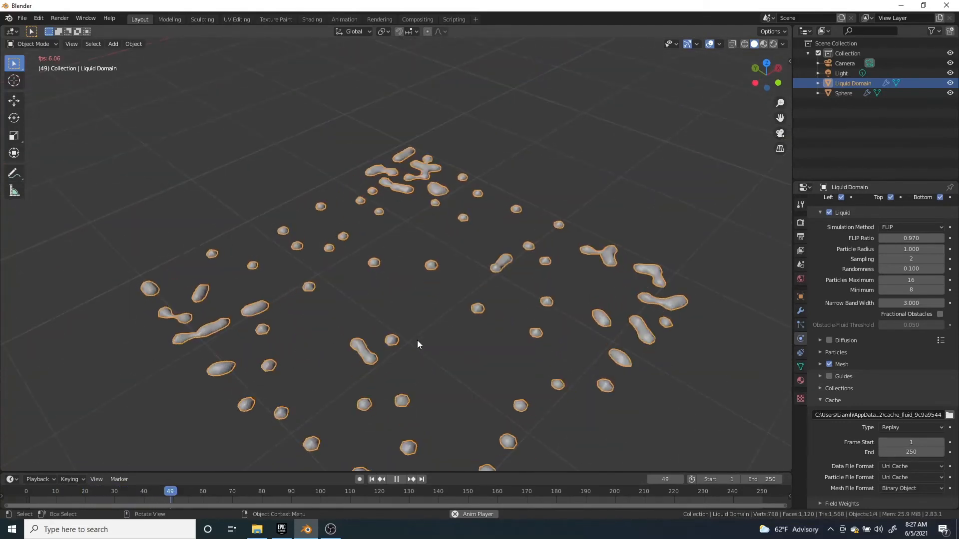
pyautogui.scroll(-6, 417, 340)
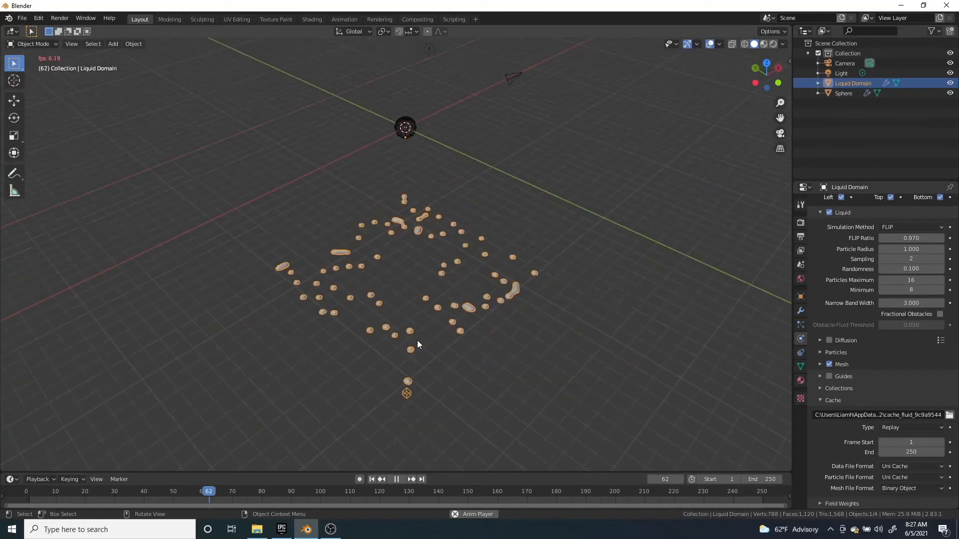
pyautogui.scroll(2, 420, 352)
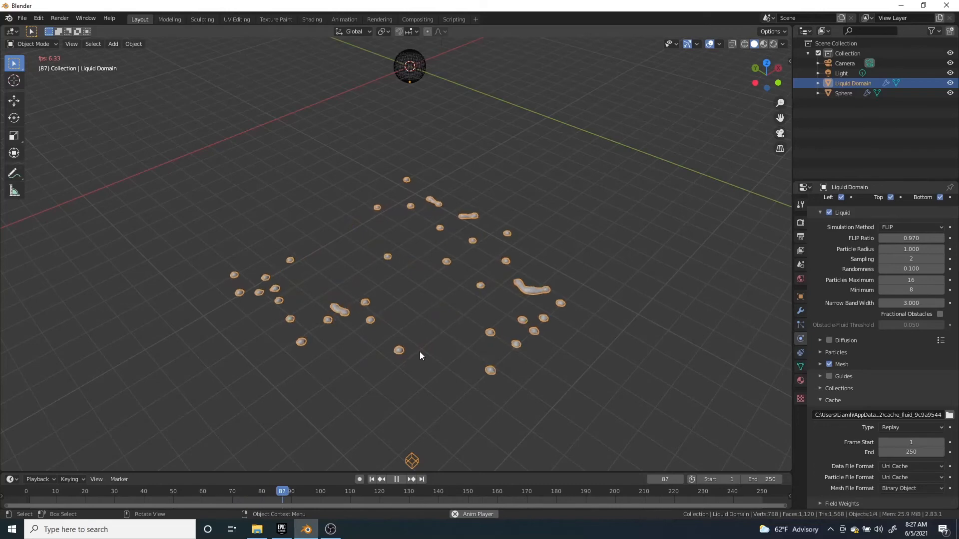
pyautogui.scroll(-3, 427, 353)
pyautogui.moveTo(429, 352); pyautogui.dragTo(384, 341, button='middle')
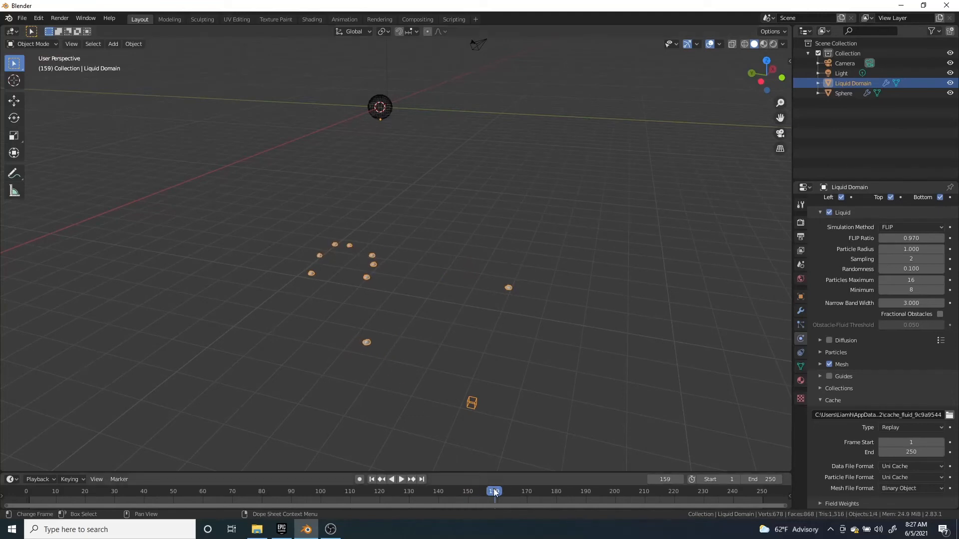
pyautogui.moveTo(443, 497); pyautogui.dragTo(25, 510)
pyautogui.press('space')
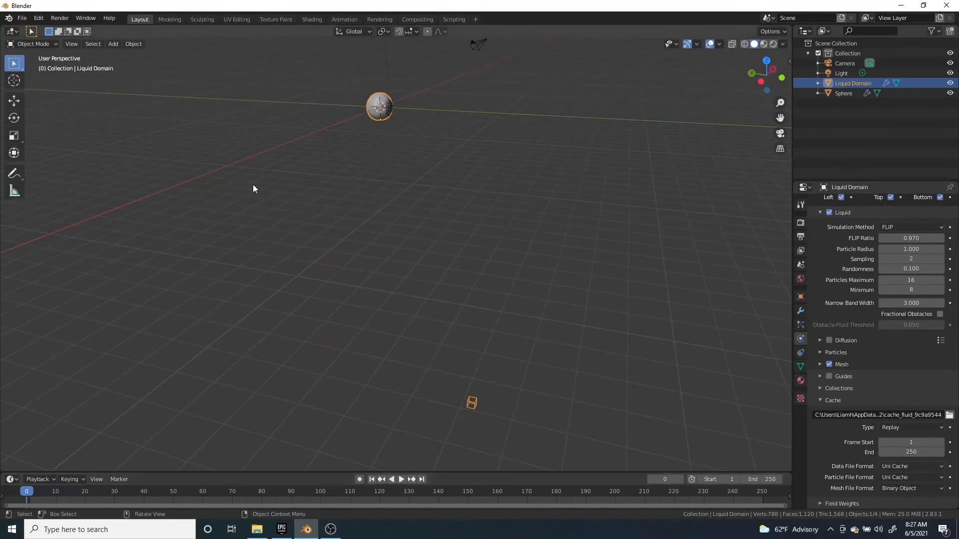
# - Select the sphere and set the flow behavior of its liquid flow to Inflow
pyautogui.moveTo(252, 184); pyautogui.dragTo(352, 203, button='middle')
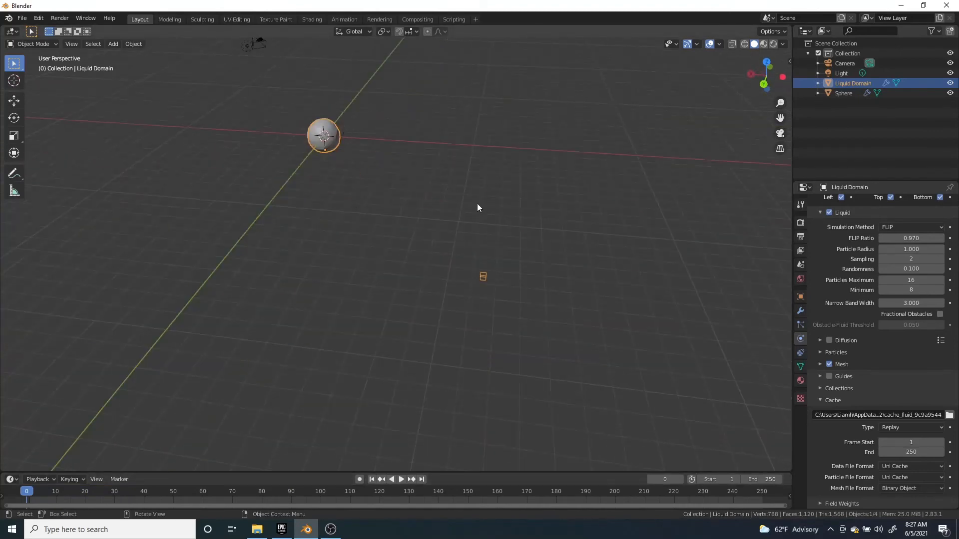
pyautogui.moveTo(696, 279); pyautogui.dragTo(467, 260, button='middle')
pyautogui.click(429, 122)
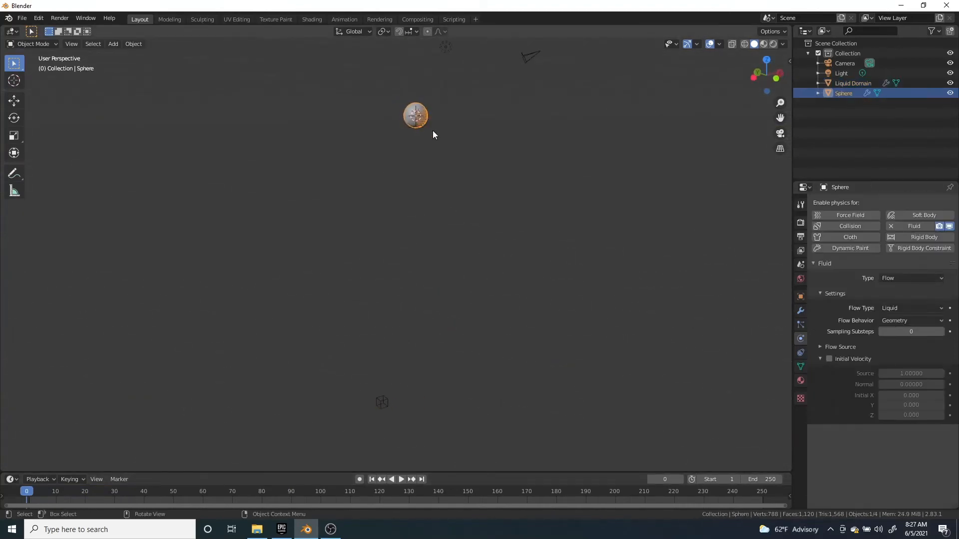
pyautogui.moveTo(436, 135); pyautogui.dragTo(371, 132, button='middle')
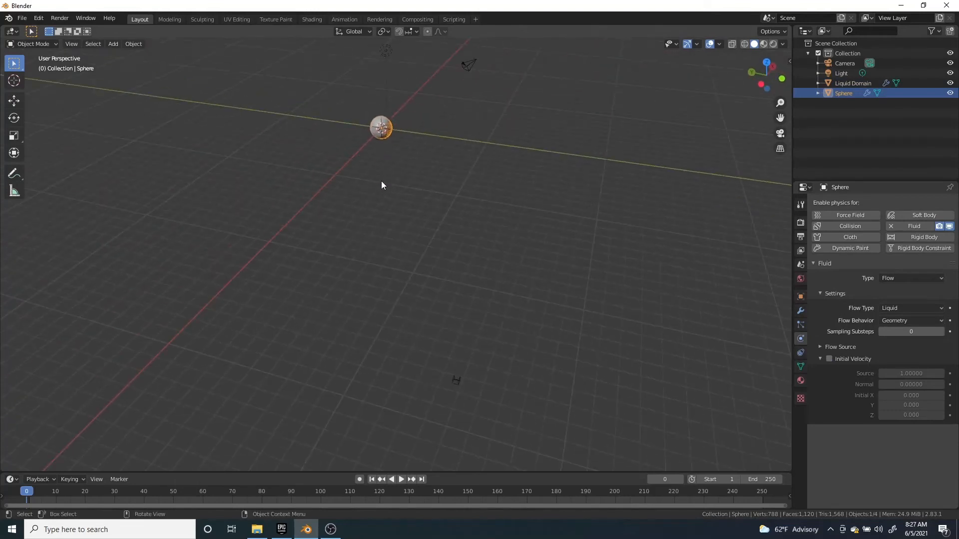
pyautogui.moveTo(429, 348); pyautogui.dragTo(480, 300, button='middle')
pyautogui.moveTo(394, 188); pyautogui.dragTo(390, 168, button='middle')
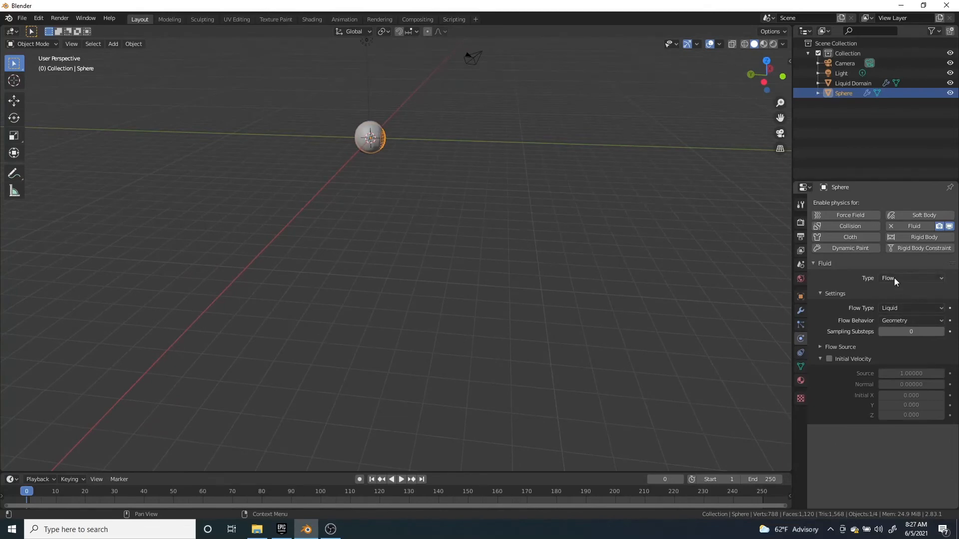
pyautogui.click(895, 308)
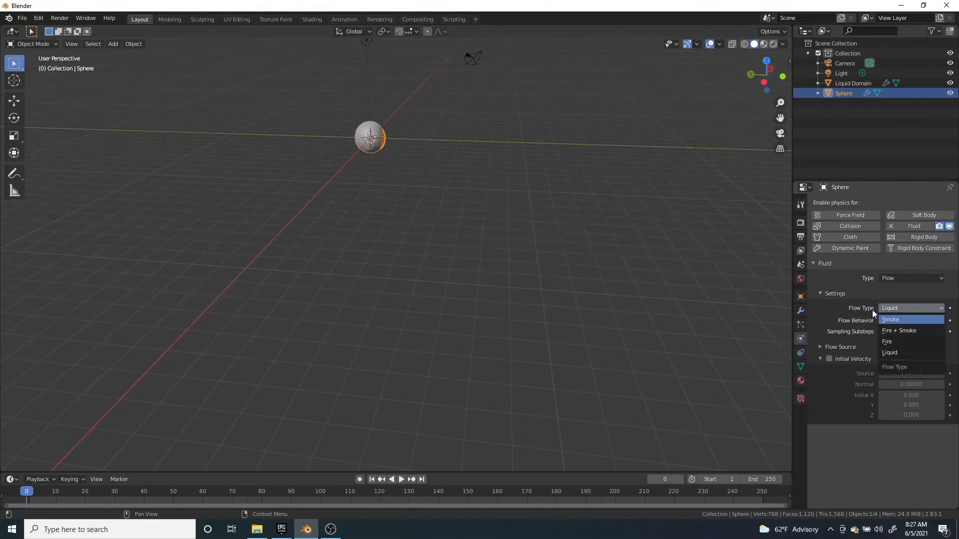
pyautogui.click(900, 322)
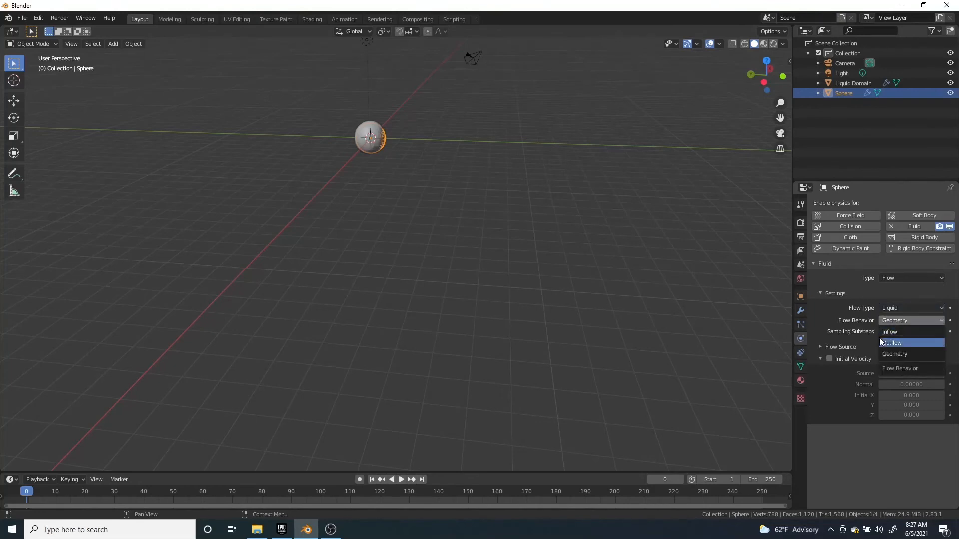
pyautogui.click(887, 333)
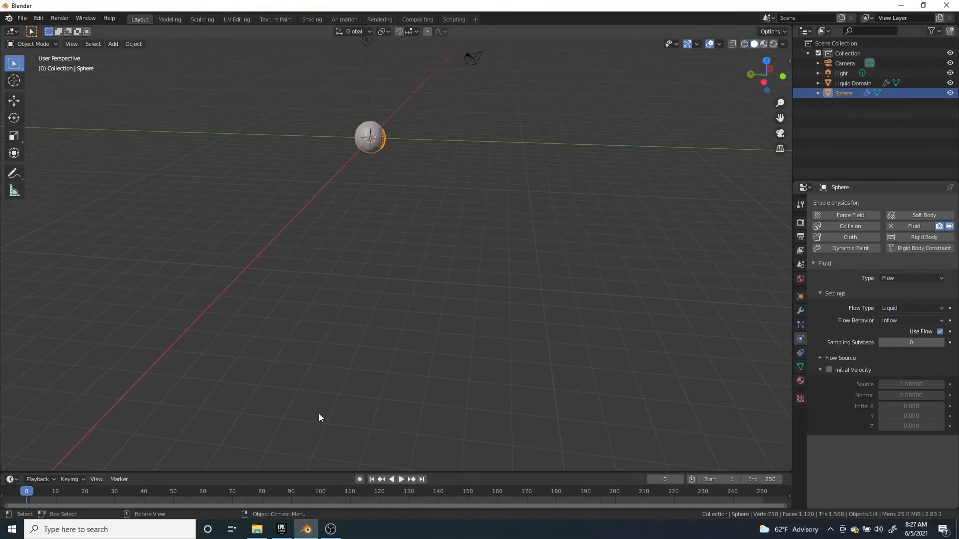
# - Play the simulation with the inflow sphere to about frame 37 and return the timeline to frame 0
pyautogui.moveTo(319, 414); pyautogui.dragTo(448, 414, button='middle')
pyautogui.click(402, 479)
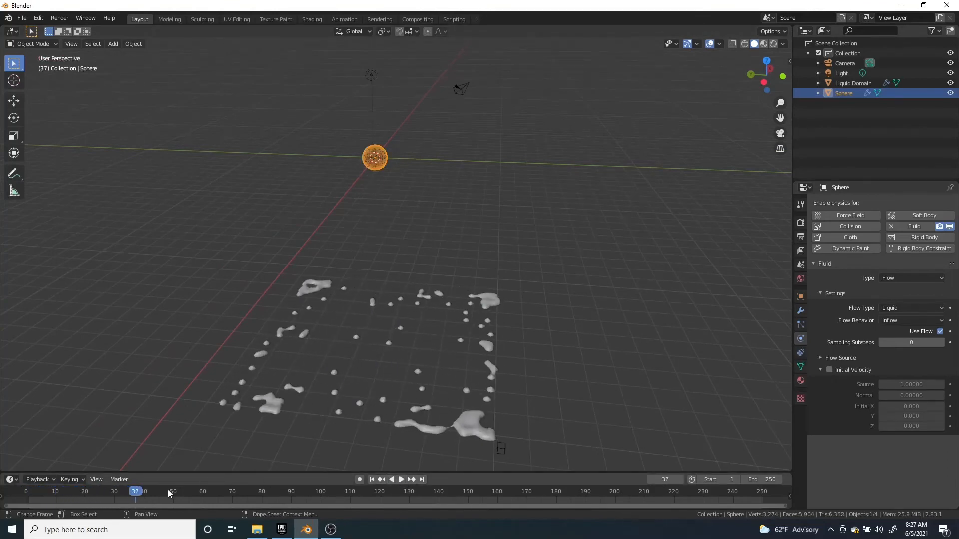
pyautogui.press('Escape')
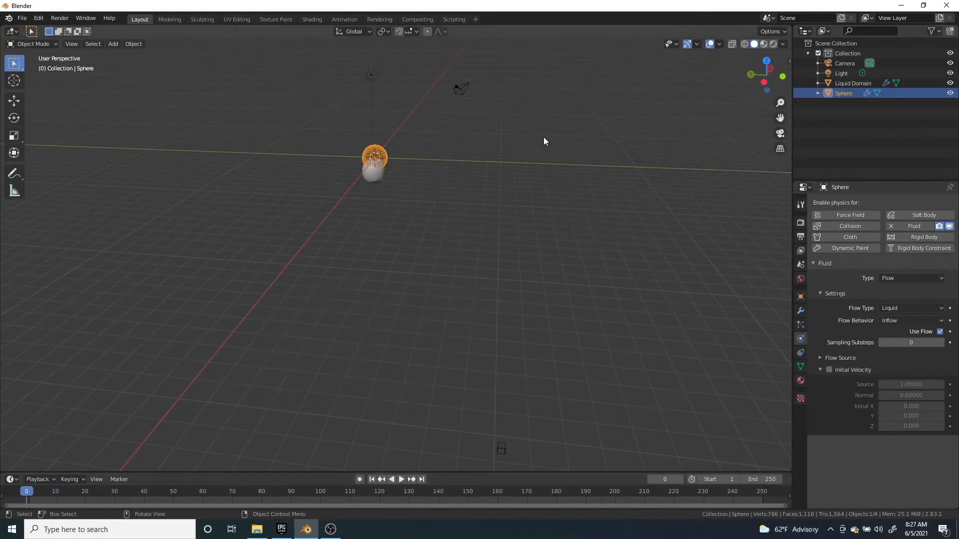
# - Select the Liquid Domain and switch its cache type to Modular and back to Replay to reset the cached simulation
pyautogui.scroll(-3, 599, 139)
pyautogui.click(852, 83)
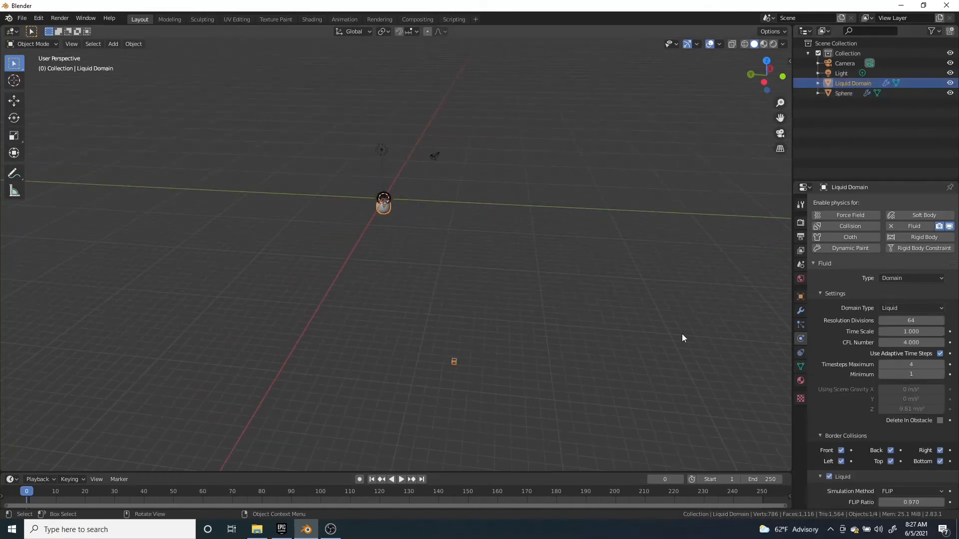
pyautogui.scroll(-10, 838, 426)
pyautogui.click(895, 425)
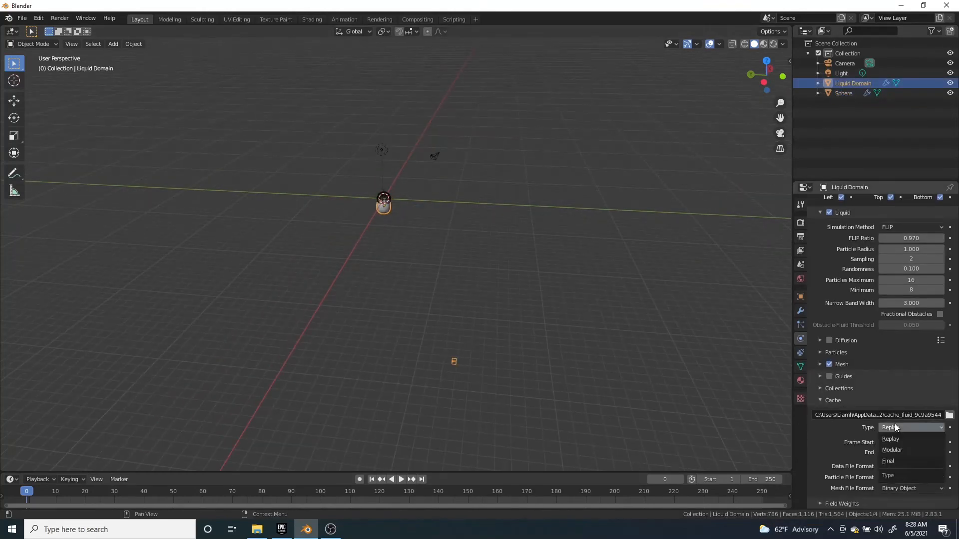
pyautogui.click(892, 451)
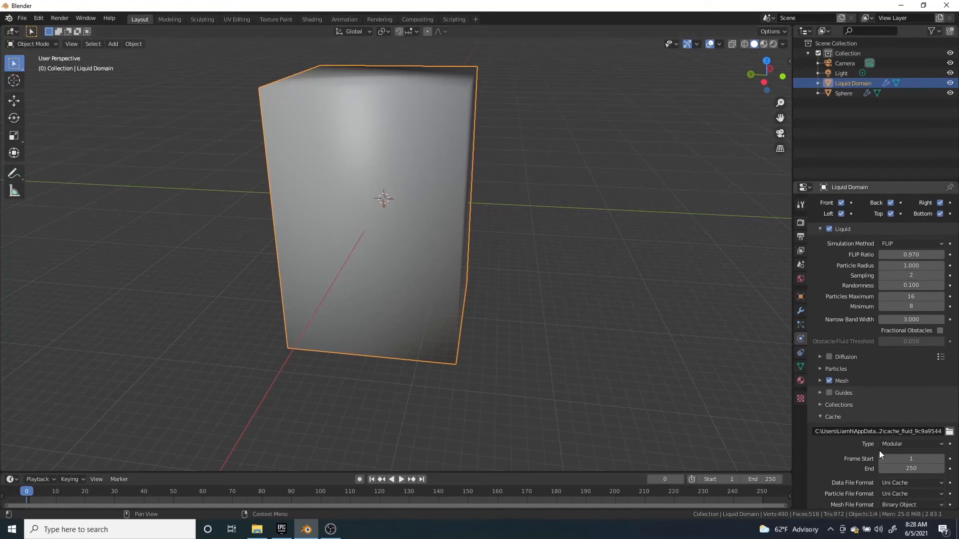
pyautogui.click(893, 444)
pyautogui.click(892, 455)
pyautogui.click(891, 452)
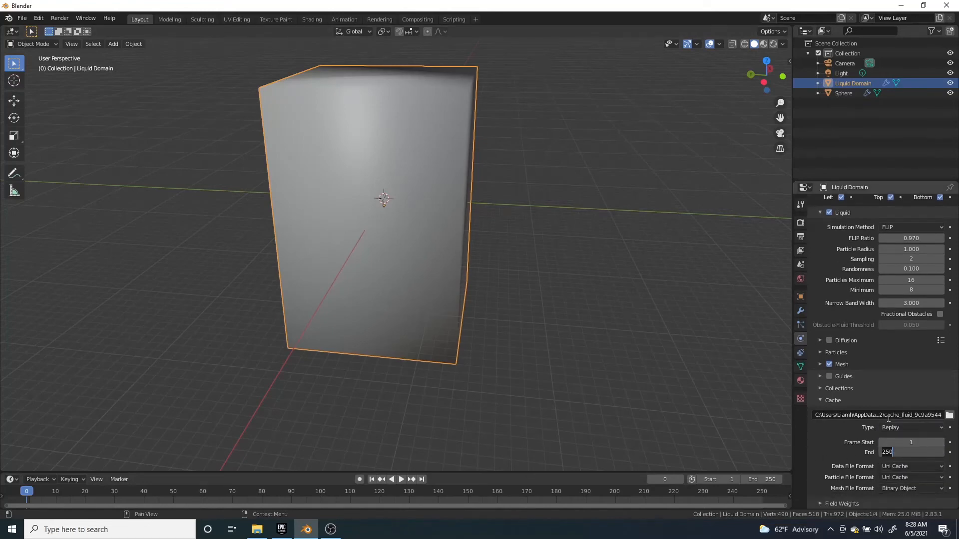
pyautogui.press('Return')
pyautogui.click(890, 426)
pyautogui.click(891, 436)
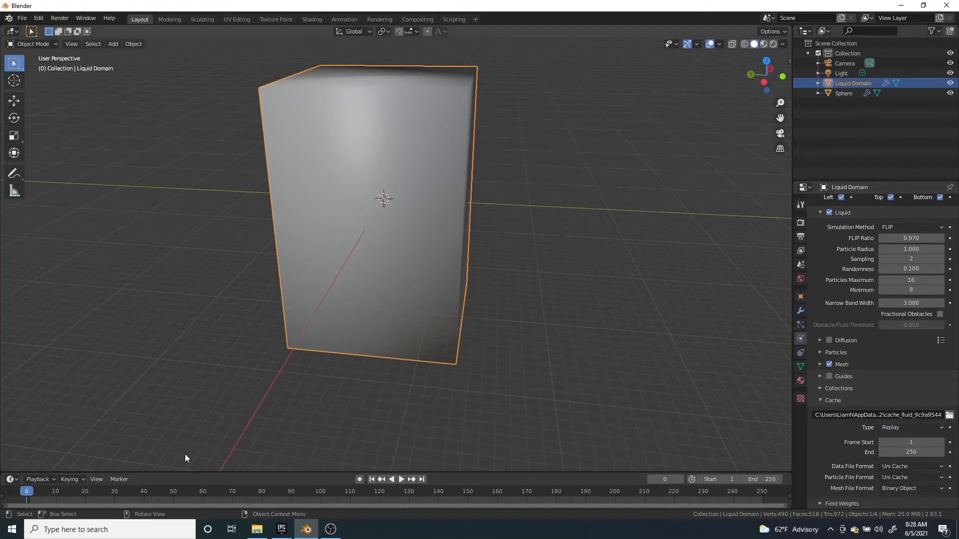
# - Play the reset liquid simulation twice for a short while, returning the timeline to frame 0 each time
pyautogui.click(401, 479)
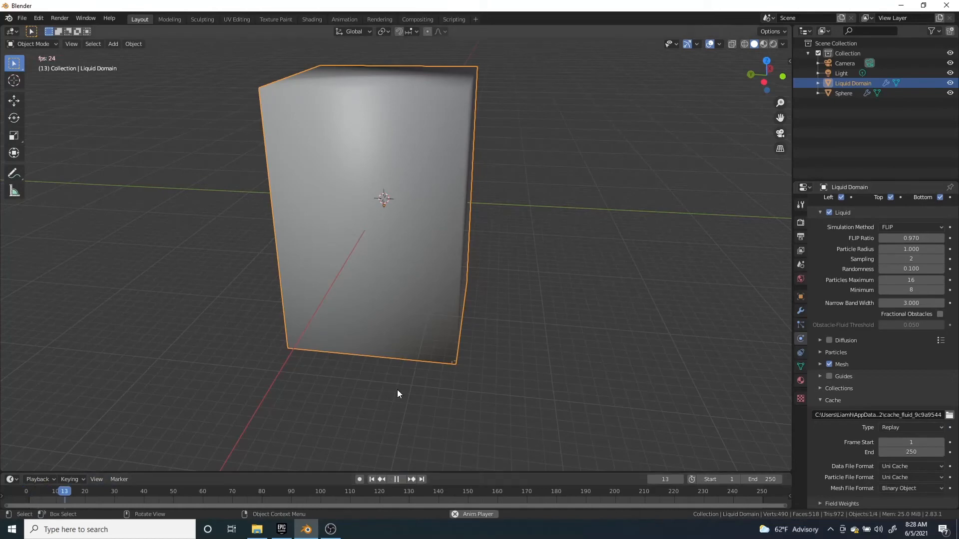
pyautogui.press('space')
pyautogui.moveTo(102, 491); pyautogui.dragTo(26, 490)
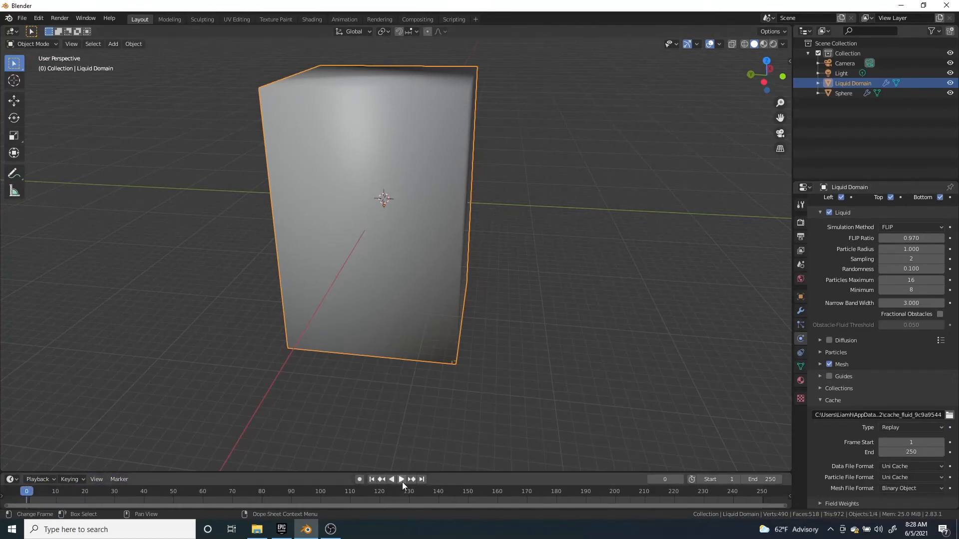
pyautogui.click(403, 480)
pyautogui.moveTo(36, 493); pyautogui.dragTo(22, 495)
pyautogui.press('space')
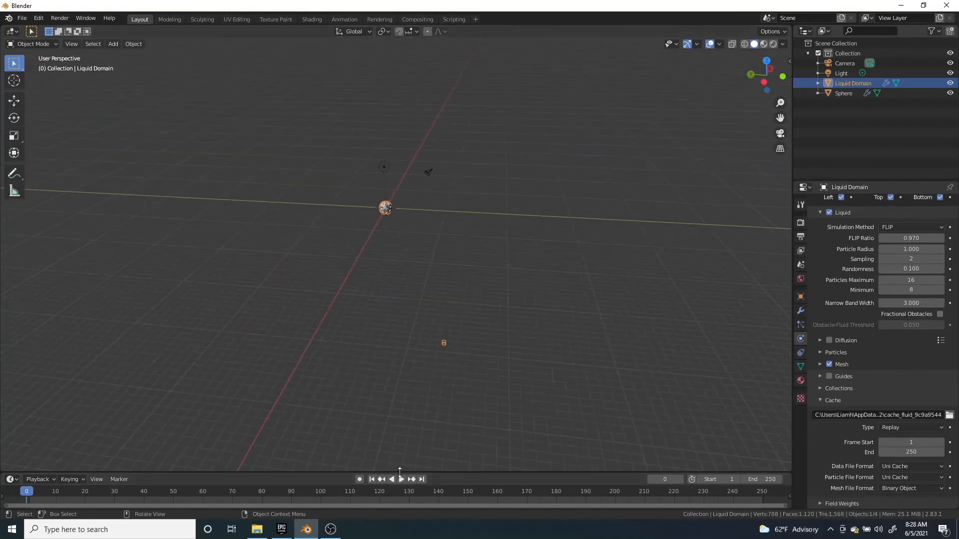
# - Play the inflow simulation to frame 47, examining the liquid filling the domain from closer and from another angle, and stop playback
pyautogui.click(401, 479)
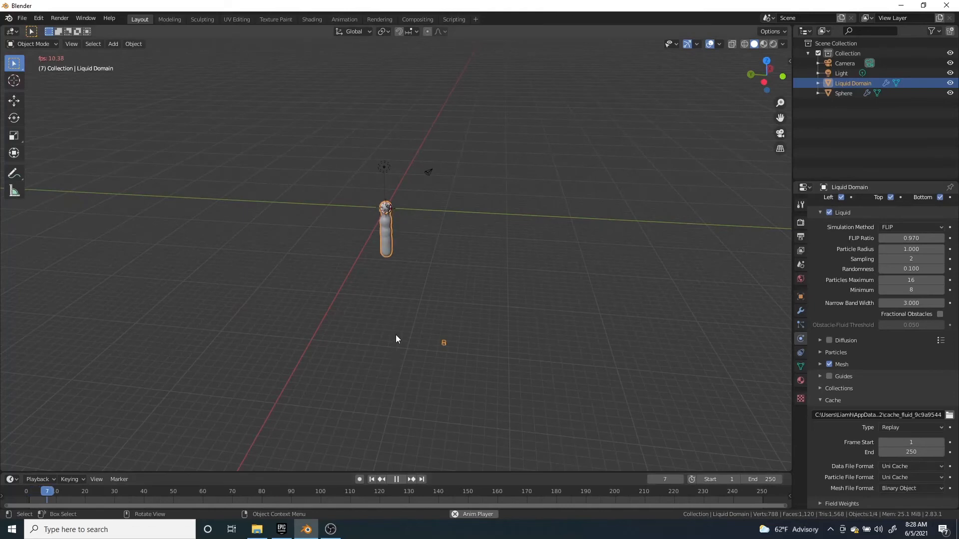
pyautogui.scroll(1, 397, 327)
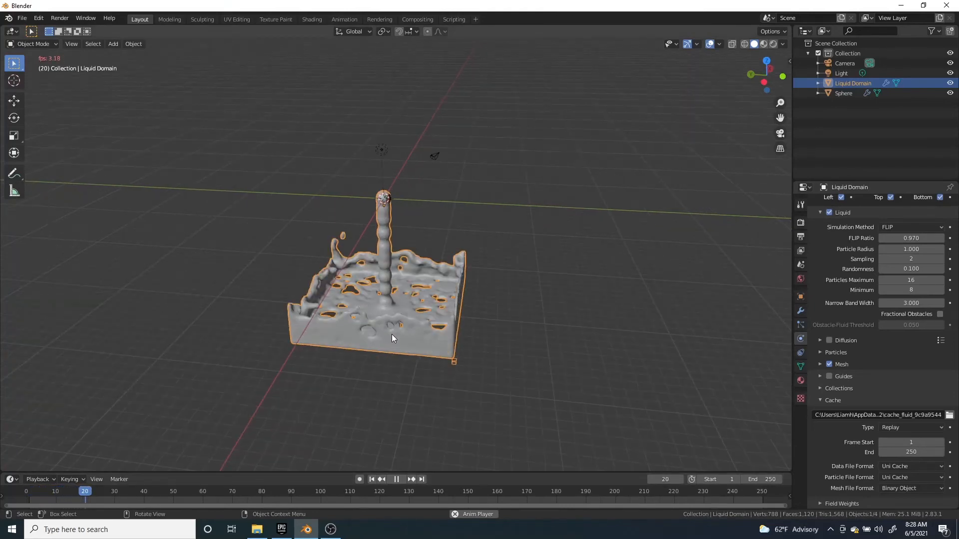
pyautogui.scroll(2, 391, 332)
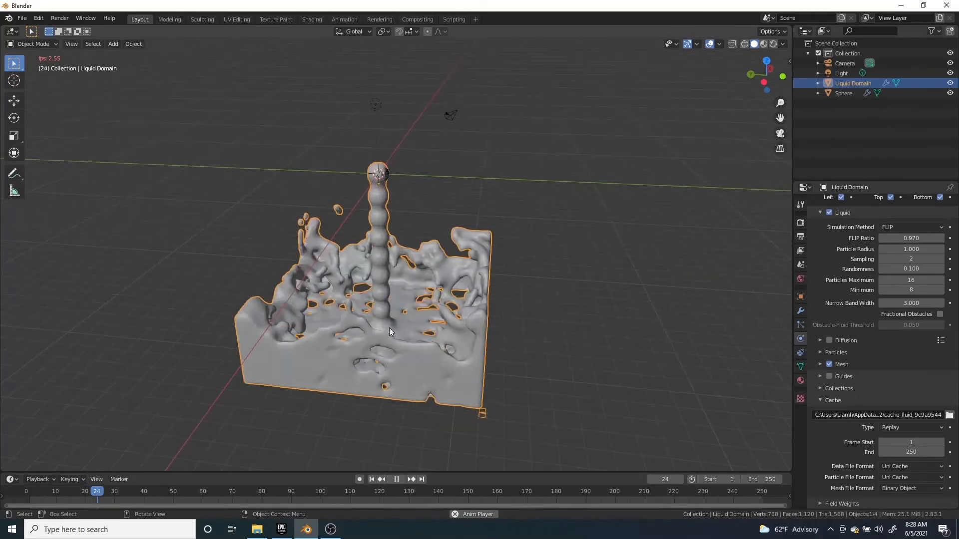
pyautogui.scroll(2, 389, 325)
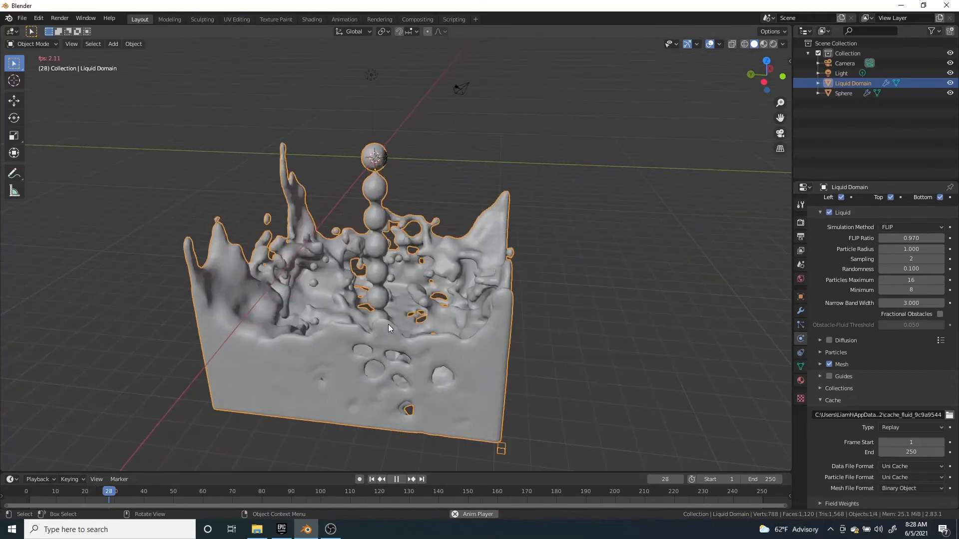
pyautogui.scroll(2, 389, 325)
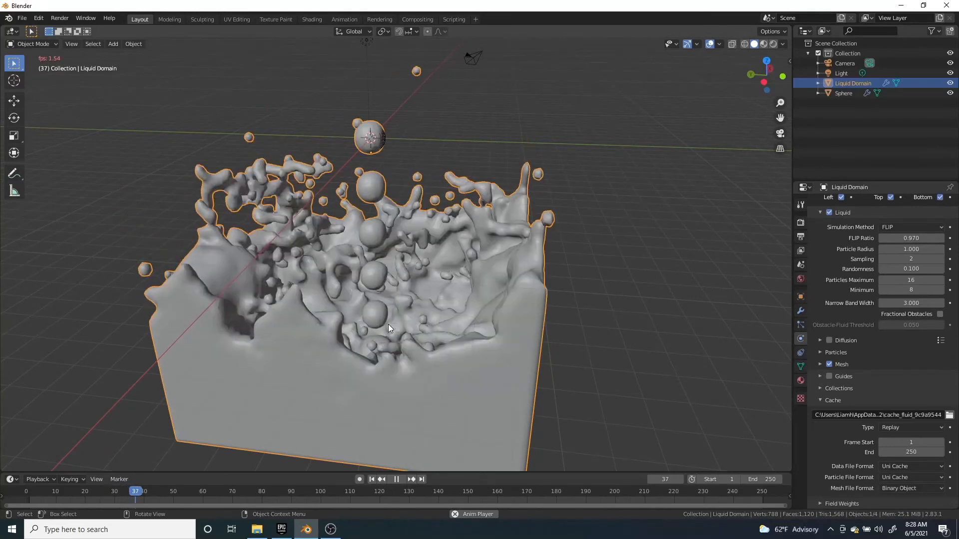
pyautogui.scroll(-4, 388, 325)
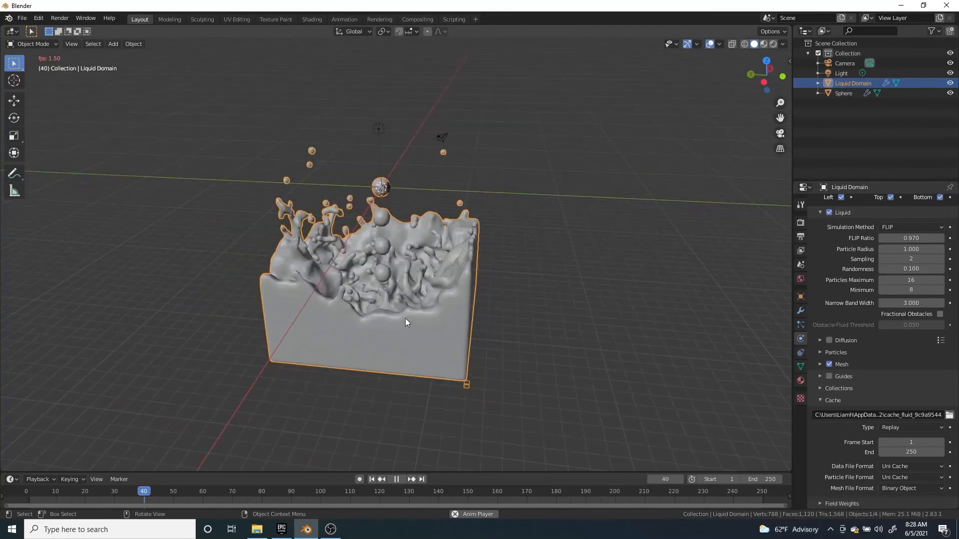
pyautogui.press('KP_4')
pyautogui.press('KP_4')
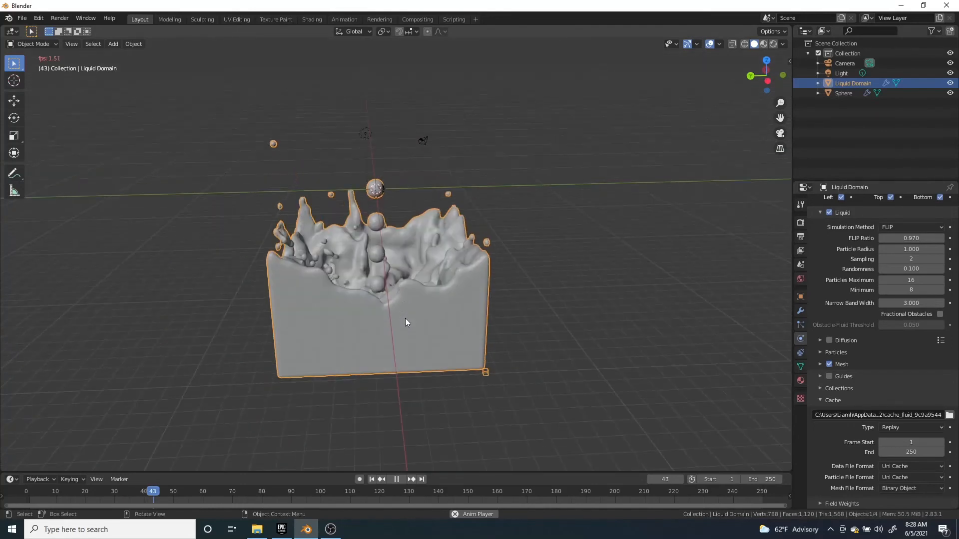
pyautogui.scroll(2, 405, 320)
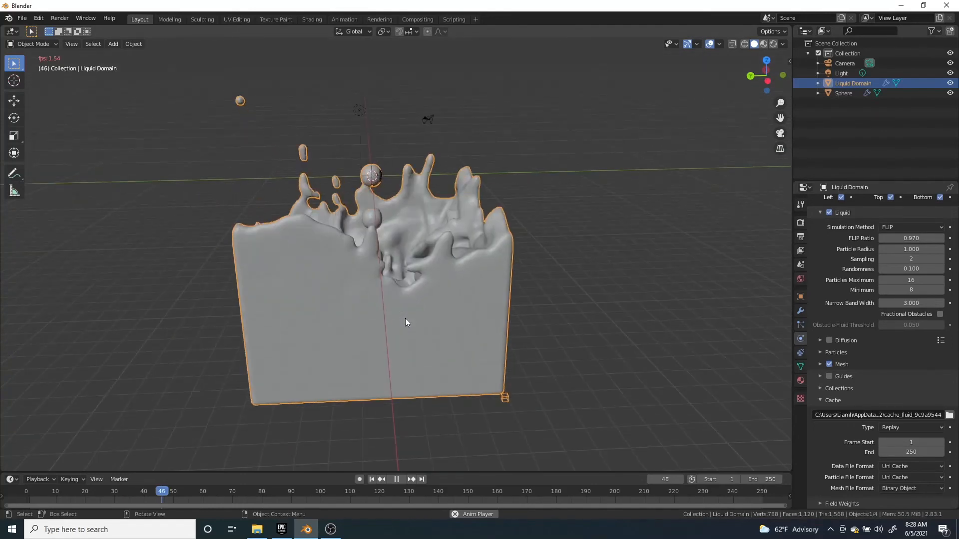
pyautogui.press('space')
pyautogui.scroll(12, 861, 289)
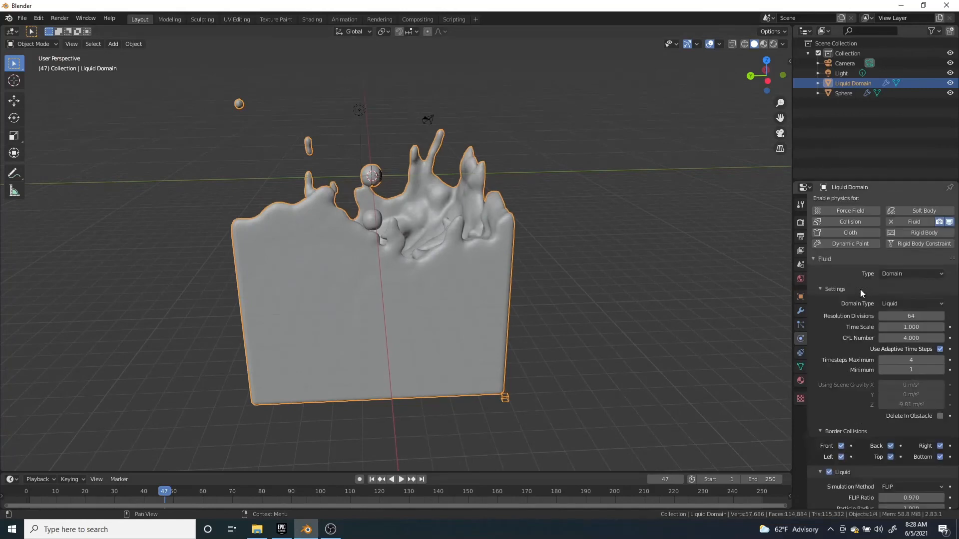
# - Set the Liquid Domain's resolution divisions to 32 and return the timeline to frame 0
pyautogui.click(909, 318)
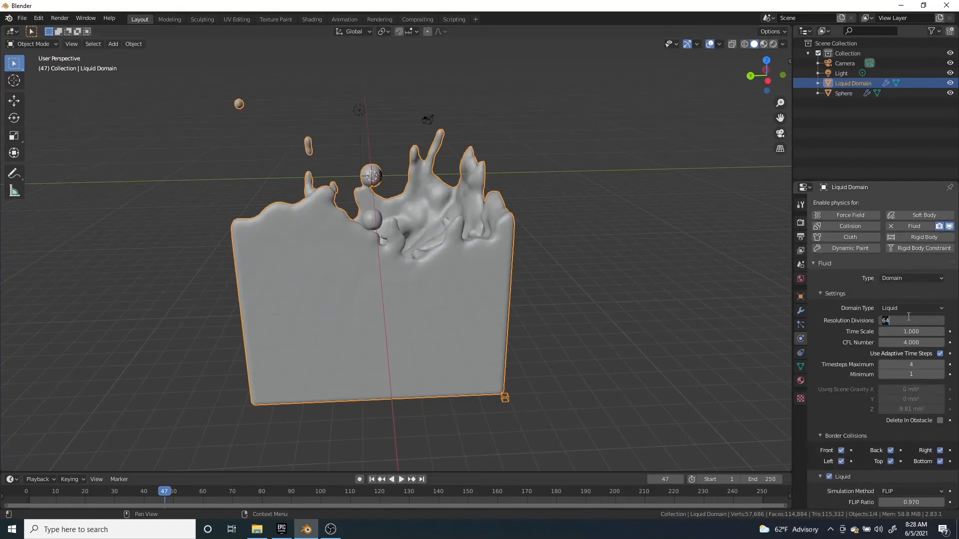
pyautogui.write('32')
pyautogui.press('Return')
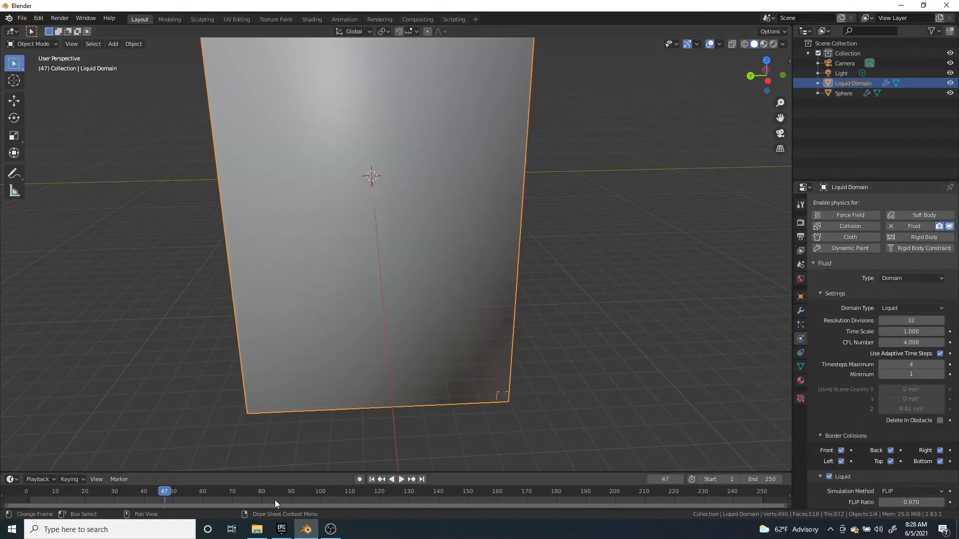
pyautogui.moveTo(169, 493); pyautogui.dragTo(29, 493)
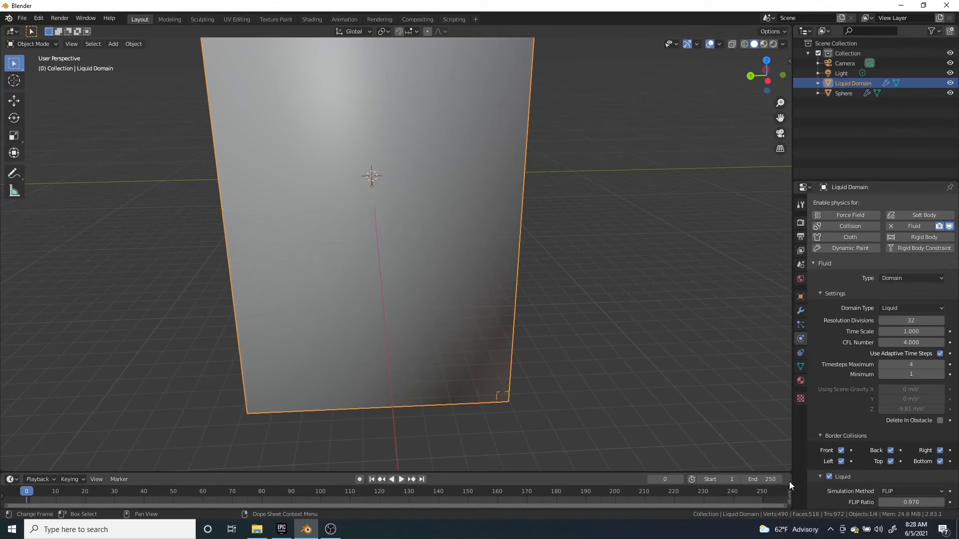
# - Play the lower-resolution liquid simulation twice for a short while, returning the timeline to frame 0 each time
pyautogui.click(402, 480)
pyautogui.click(404, 480)
pyautogui.moveTo(68, 492); pyautogui.dragTo(29, 492)
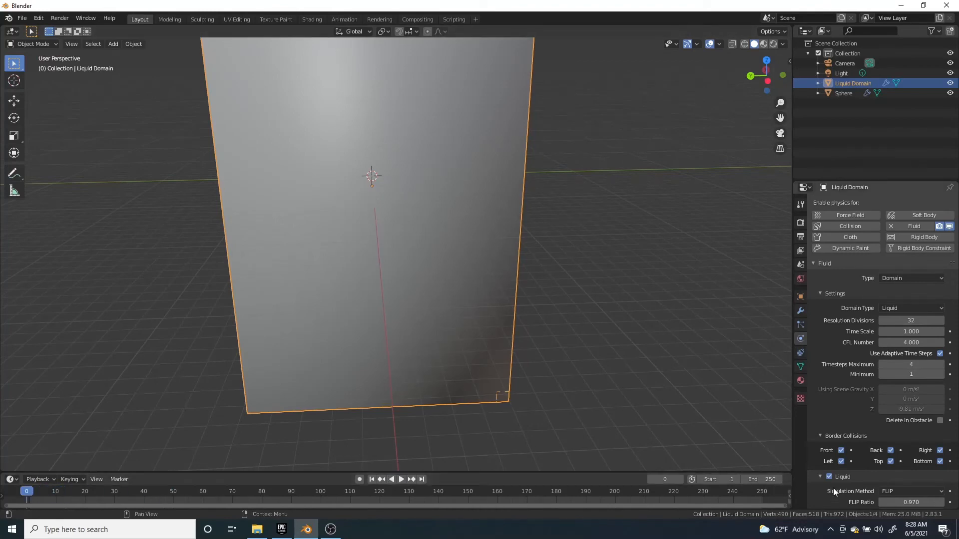
pyautogui.click(401, 481)
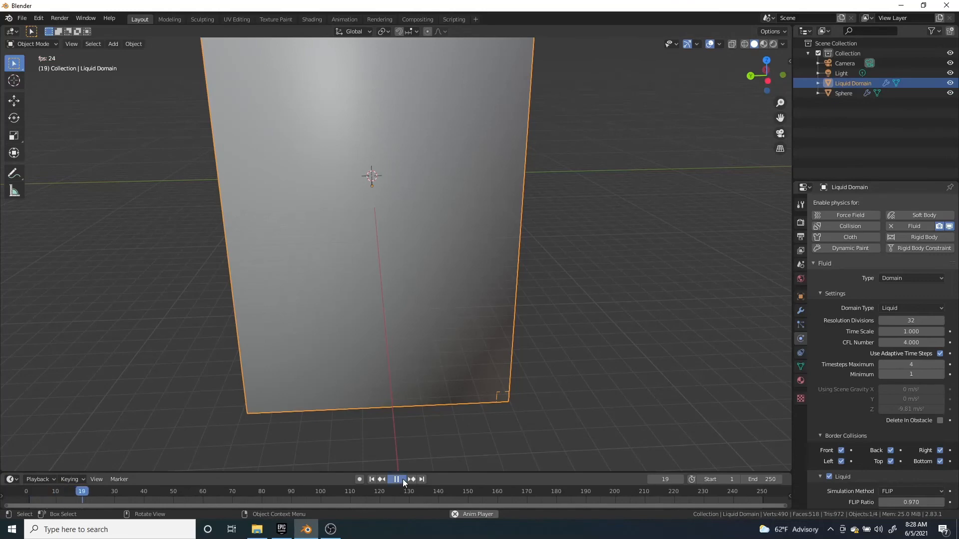
pyautogui.click(403, 480)
pyautogui.moveTo(82, 494)
pyautogui.mouseDown()
pyautogui.moveTo(6, 498)
pyautogui.moveTo(39, 492)
pyautogui.moveTo(25, 494)
pyautogui.mouseUp()
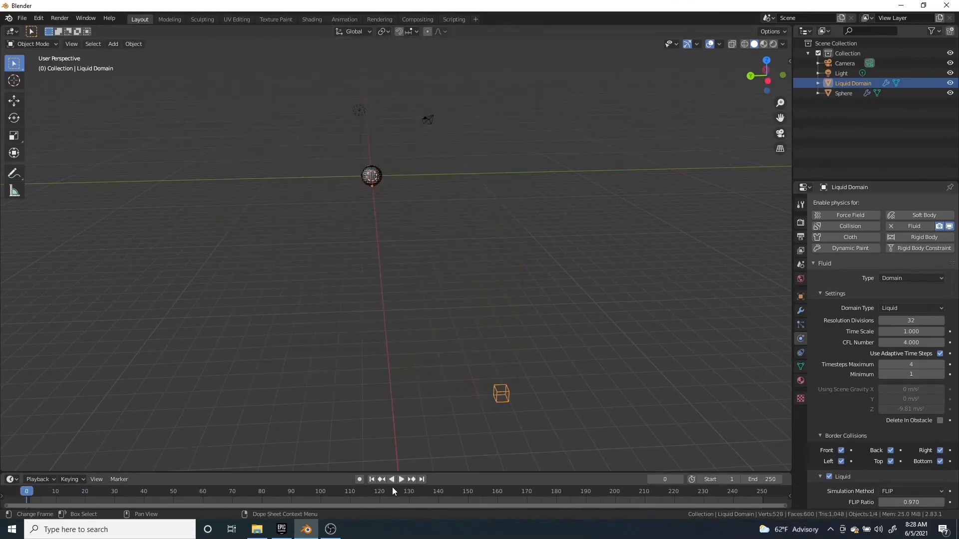
# - Play the liquid simulation through its full frame range, examining the filling domain from several angles and distances
pyautogui.click(403, 479)
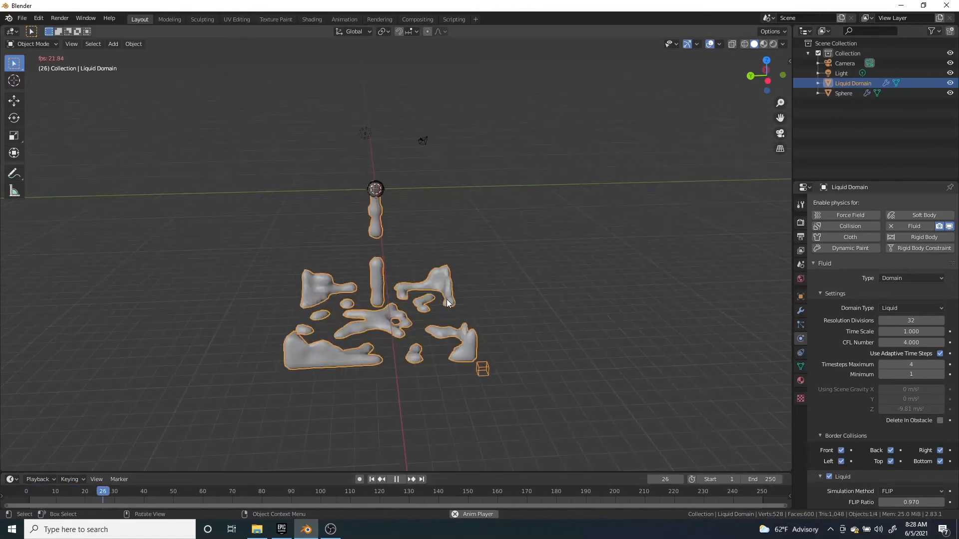
pyautogui.moveTo(450, 302); pyautogui.dragTo(417, 272, button='middle')
pyautogui.scroll(5, 417, 272)
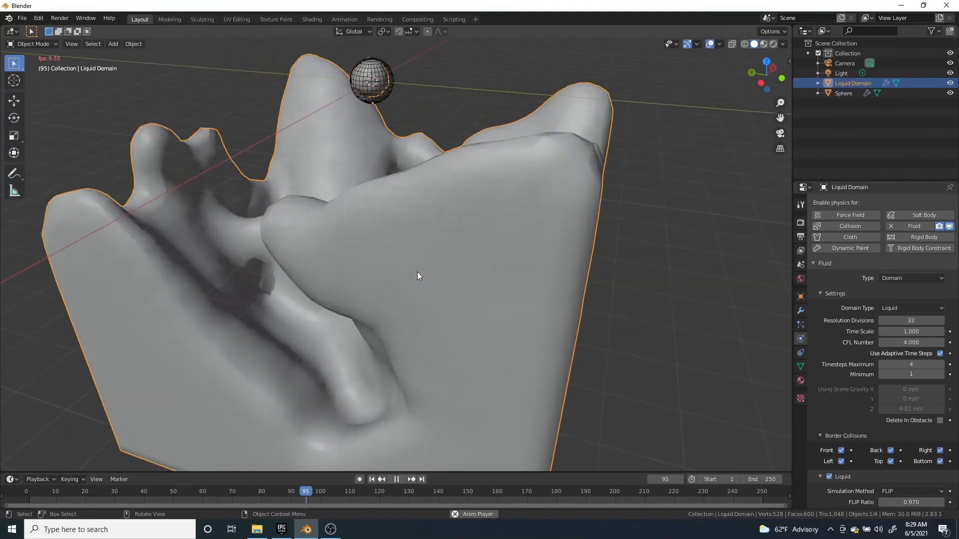
pyautogui.scroll(-5, 417, 272)
pyautogui.scroll(-3, 417, 272)
pyautogui.moveTo(411, 276); pyautogui.dragTo(331, 281, button='middle')
pyautogui.scroll(6, 331, 280)
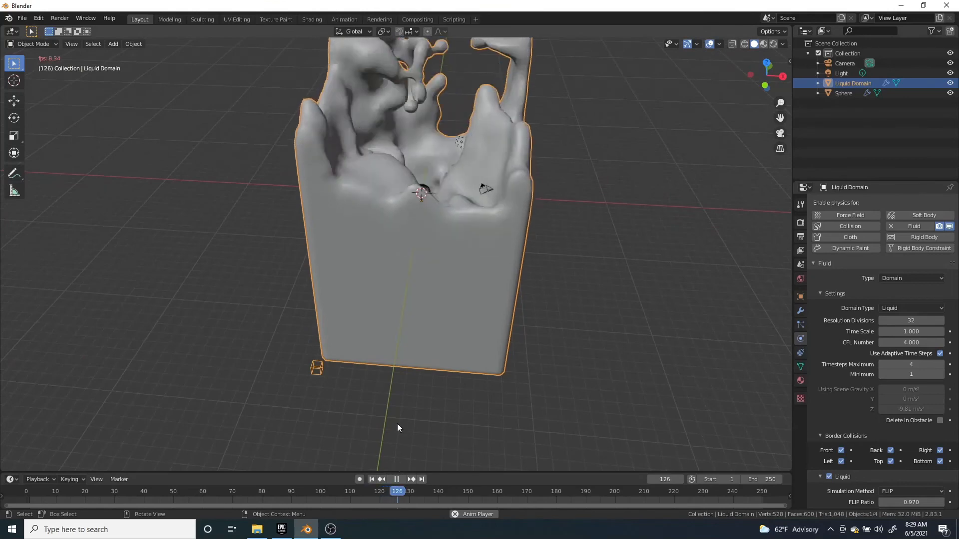
pyautogui.scroll(-4, 411, 326)
pyautogui.moveTo(411, 326); pyautogui.dragTo(419, 323, button='middle')
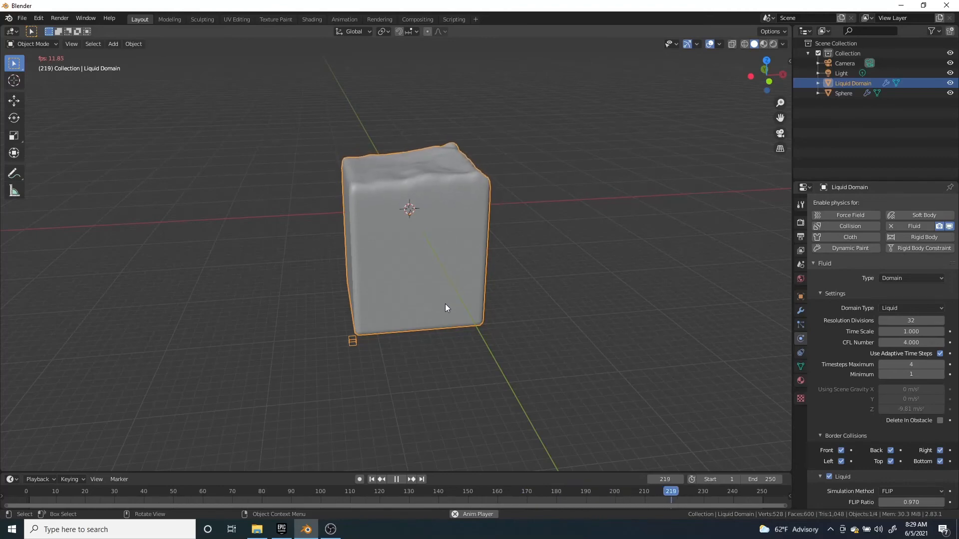
pyautogui.scroll(-2, 467, 310)
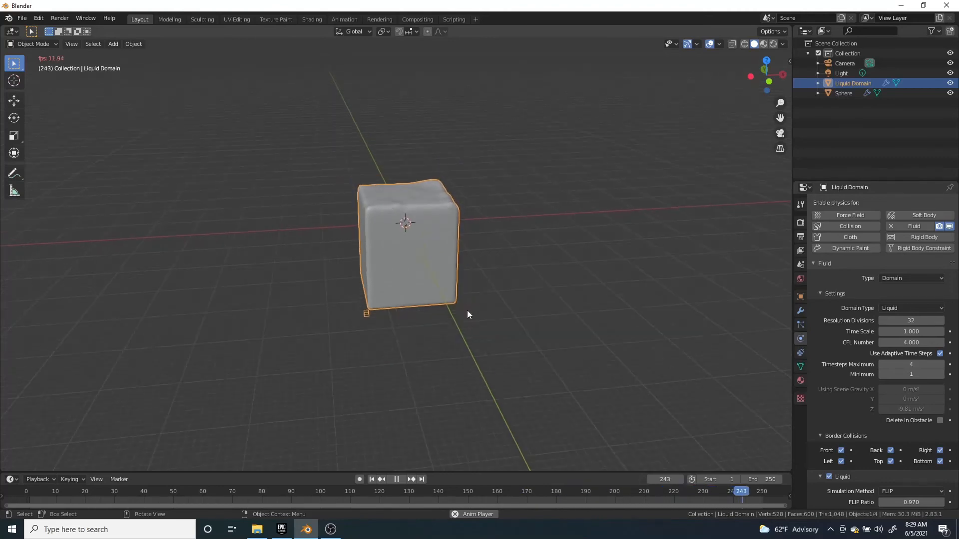
pyautogui.scroll(-4, 415, 317)
pyautogui.moveTo(390, 315); pyautogui.dragTo(389, 313, button='middle')
pyautogui.scroll(2, 415, 349)
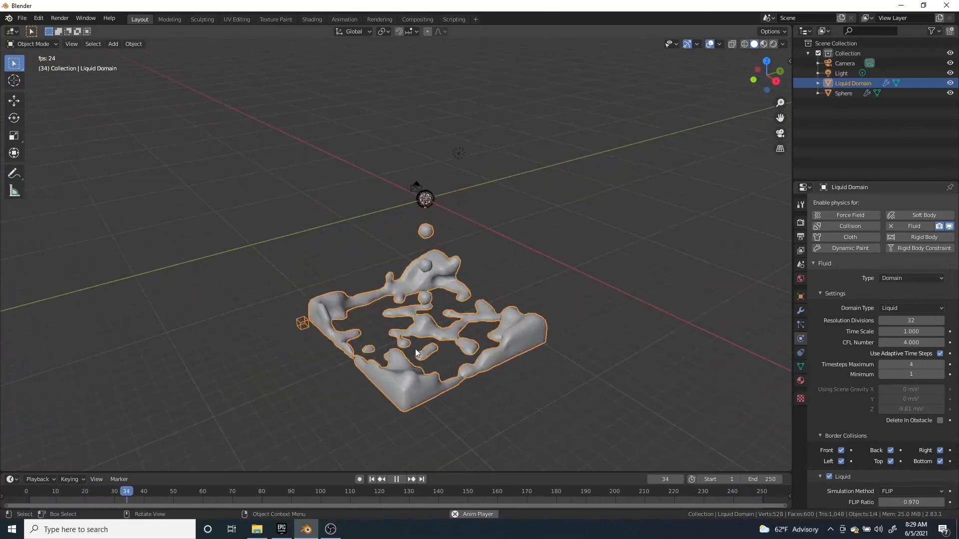
# - Stop playback at frame 62 and examine the liquid falling from the inflow sphere from closer and from another angle
pyautogui.press('space')
pyautogui.scroll(6, 467, 350)
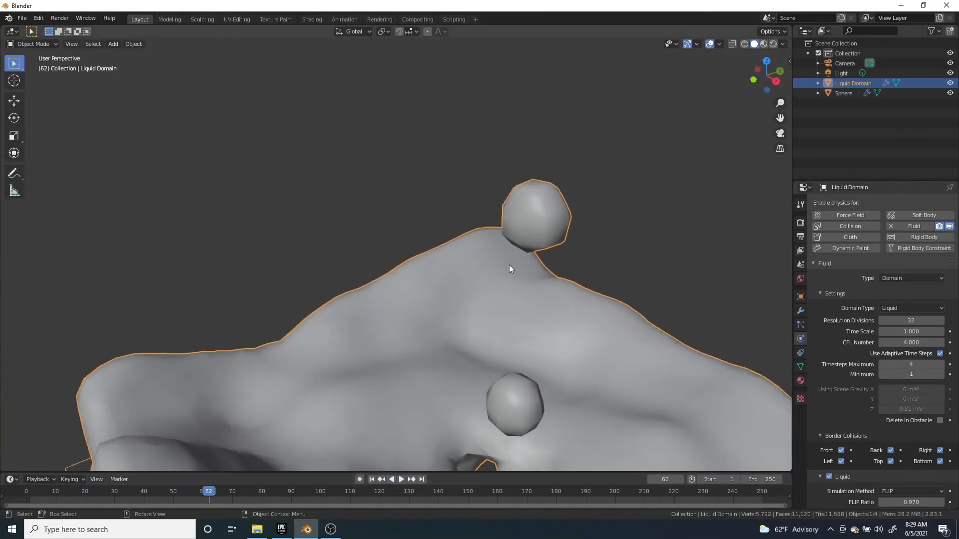
pyautogui.scroll(-5, 534, 248)
pyautogui.moveTo(599, 215); pyautogui.dragTo(537, 232, button='middle')
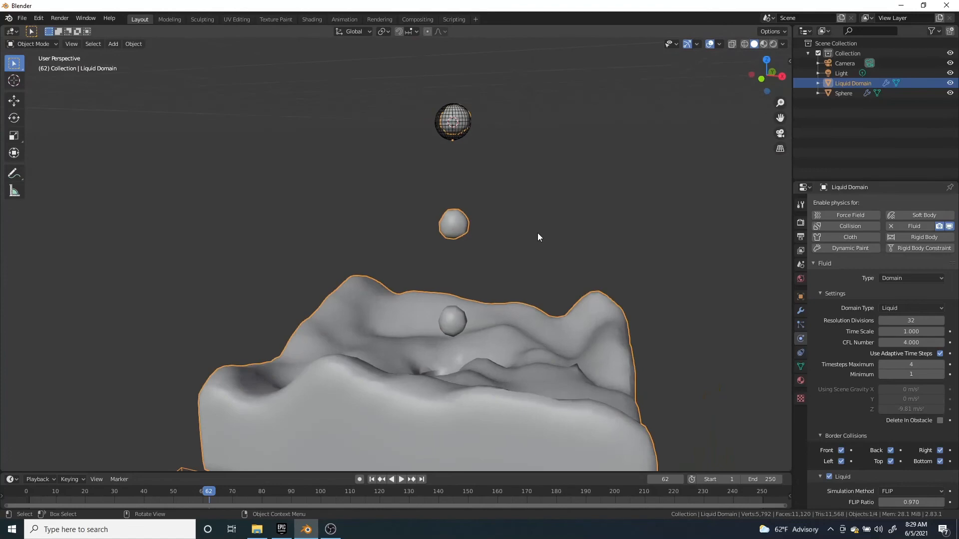
# - Select the inflow sphere and set its sampling substeps to 24
pyautogui.click(436, 132)
pyautogui.moveTo(447, 141); pyautogui.dragTo(435, 368, button='middle')
pyautogui.click(478, 282)
pyautogui.click(432, 145)
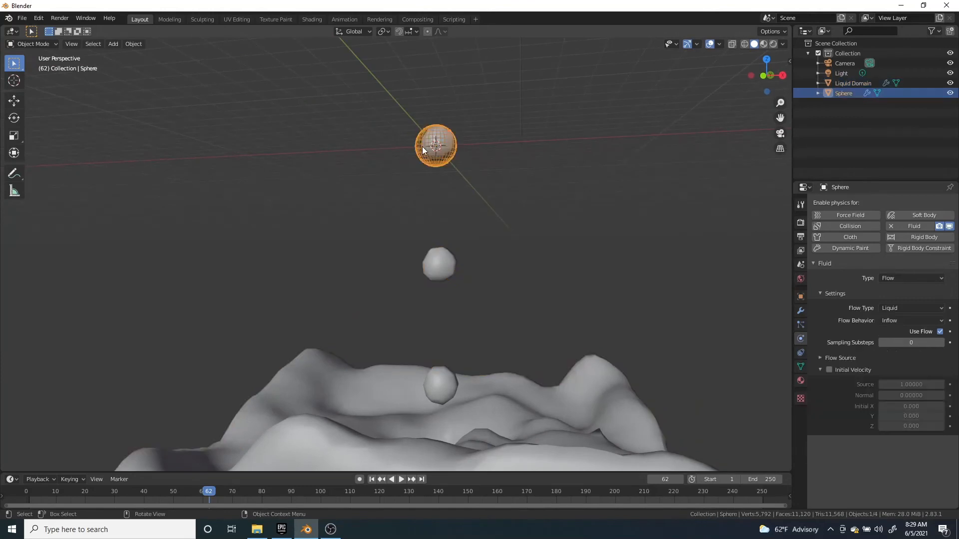
pyautogui.moveTo(422, 147); pyautogui.dragTo(420, 291, button='middle')
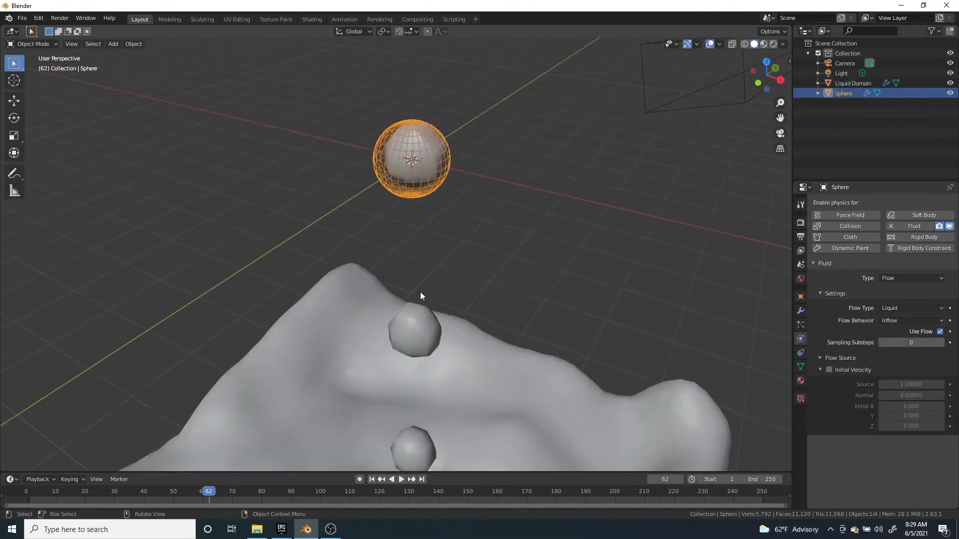
pyautogui.click(910, 343)
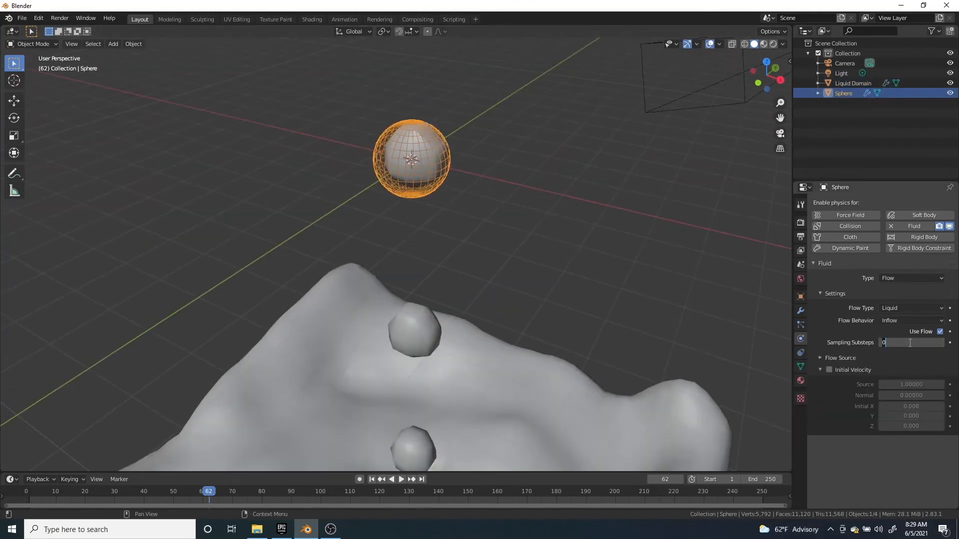
pyautogui.press('Return')
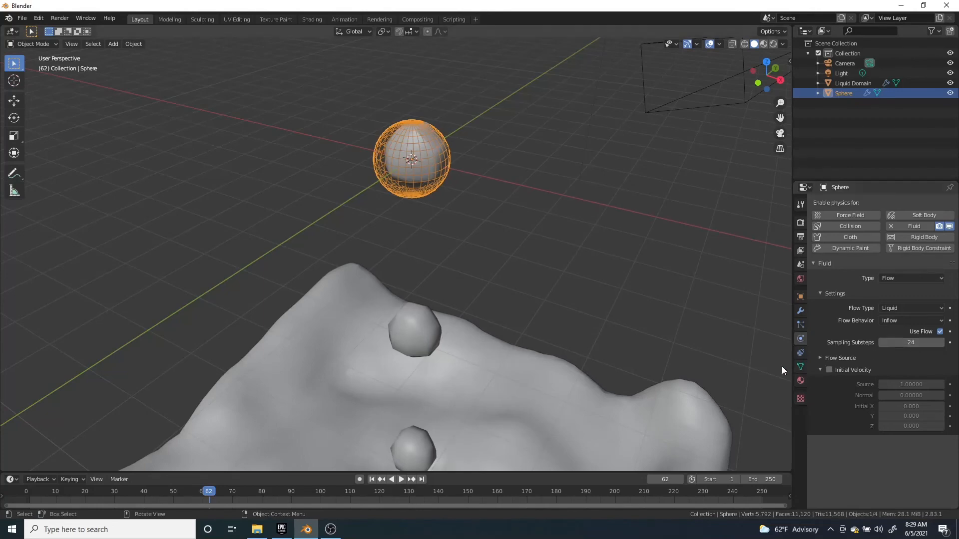
# - Replay the liquid simulation from the beginning to frame 22 and return the timeline to frame 0
pyautogui.scroll(-3, 443, 399)
pyautogui.moveTo(209, 493); pyautogui.dragTo(27, 499)
pyautogui.press('space')
pyautogui.moveTo(31, 501); pyautogui.dragTo(30, 501)
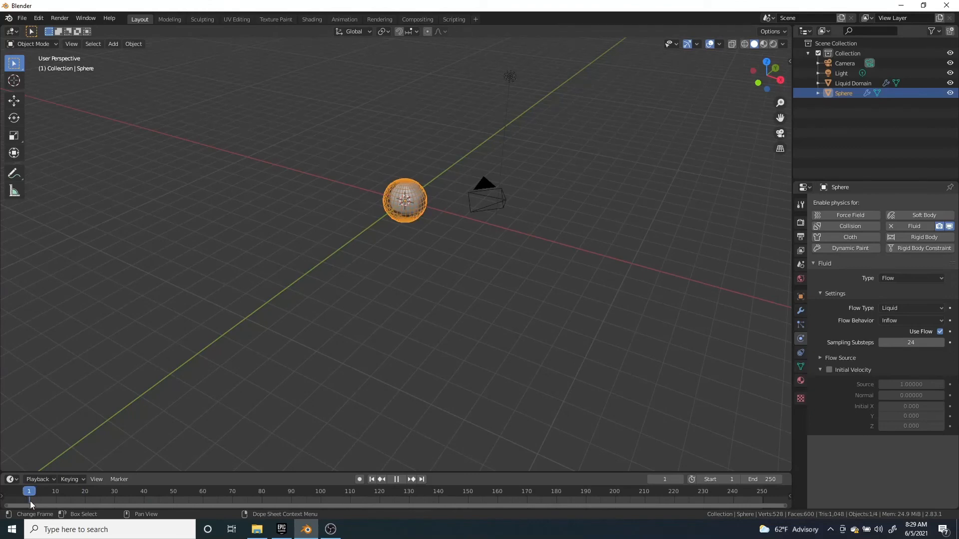
pyautogui.click(400, 482)
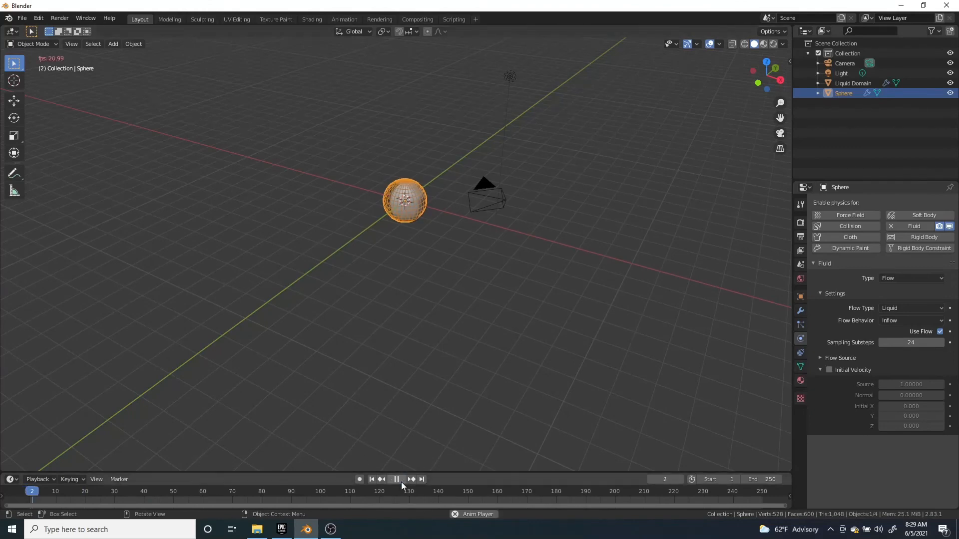
pyautogui.click(400, 480)
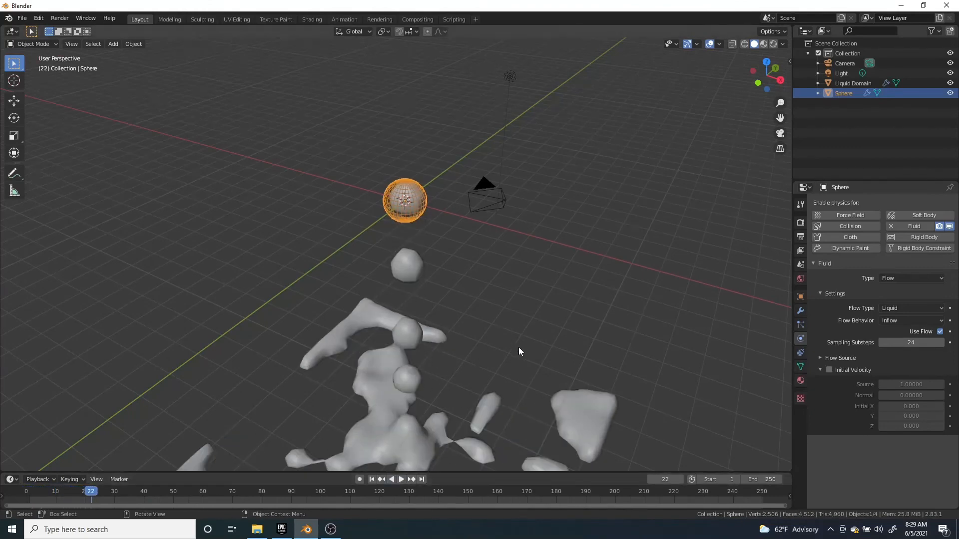
pyautogui.moveTo(85, 495); pyautogui.dragTo(25, 496)
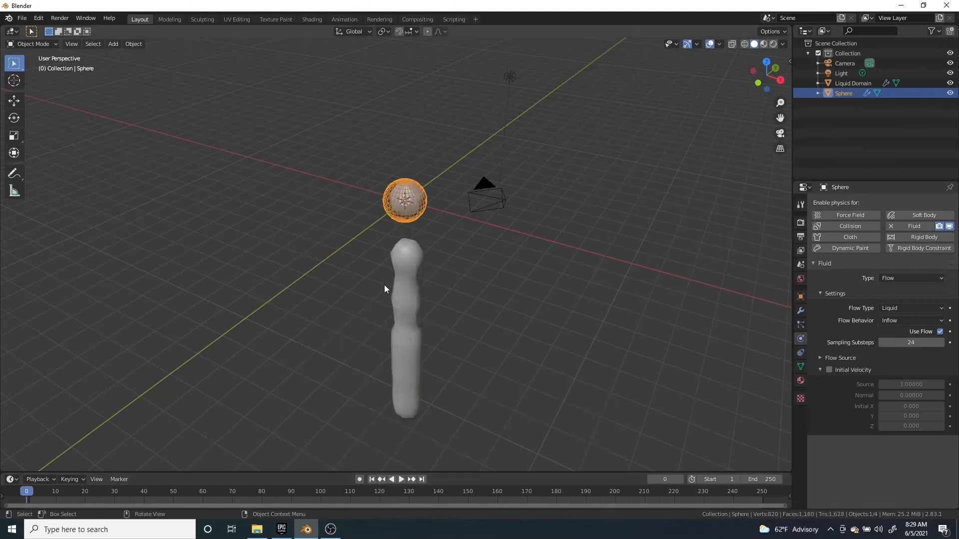
# - Select the Liquid Domain and switch its cache type to Modular and back to Replay to clear the cached simulation
pyautogui.click(396, 293)
pyautogui.scroll(-7, 420, 309)
pyautogui.scroll(-10, 892, 390)
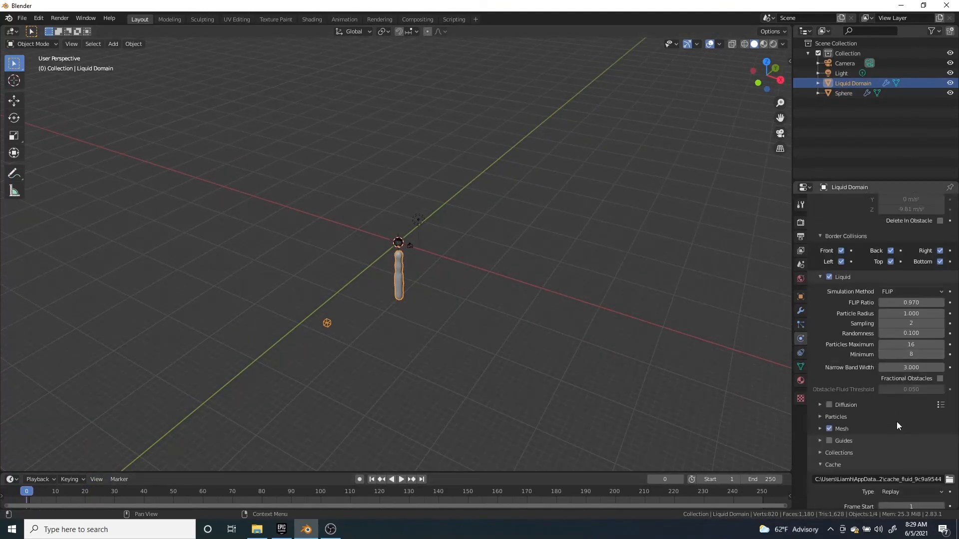
pyautogui.scroll(-3, 897, 422)
pyautogui.click(907, 428)
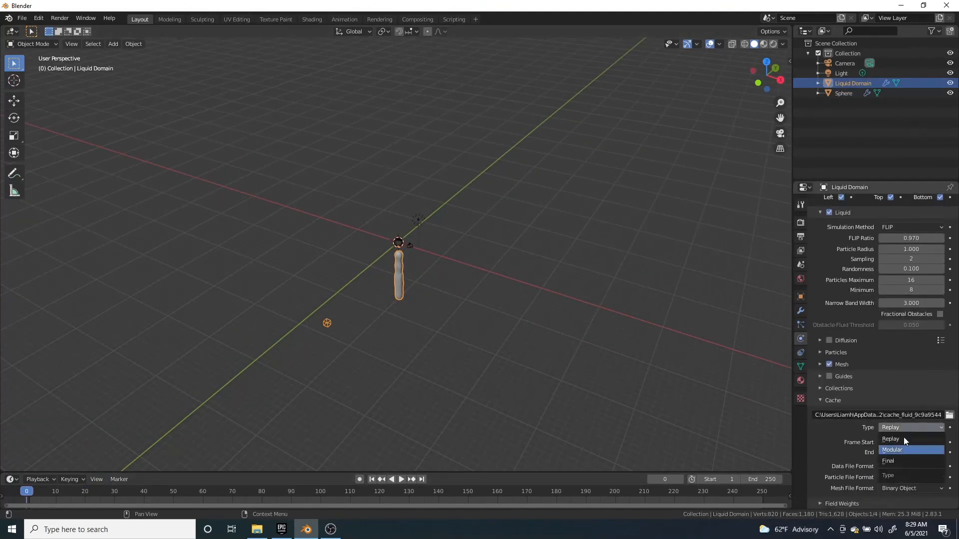
pyautogui.click(902, 450)
pyautogui.click(906, 444)
pyautogui.click(906, 454)
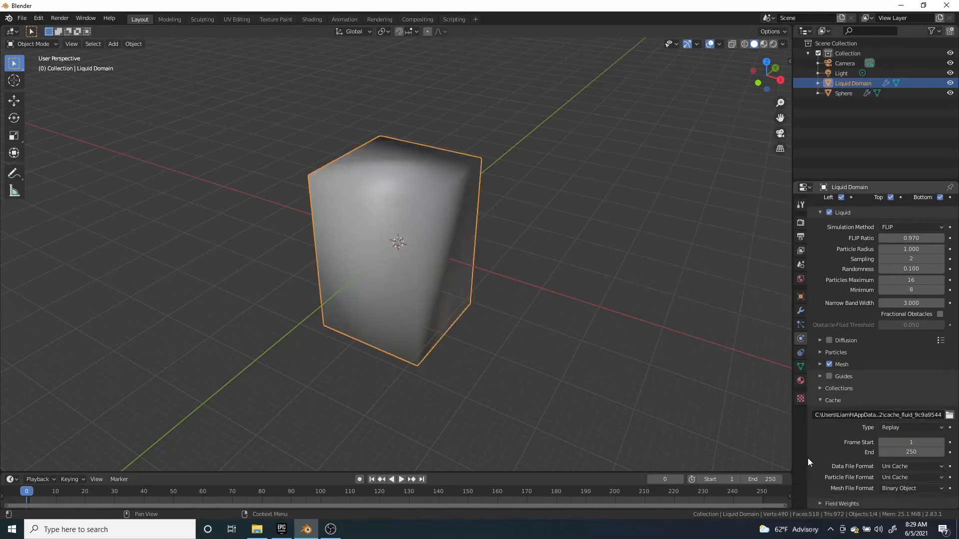
# - Play the recalculated simulation to frame 87, examining the inflow sphere from another angle and closer, and stop playback
pyautogui.click(401, 479)
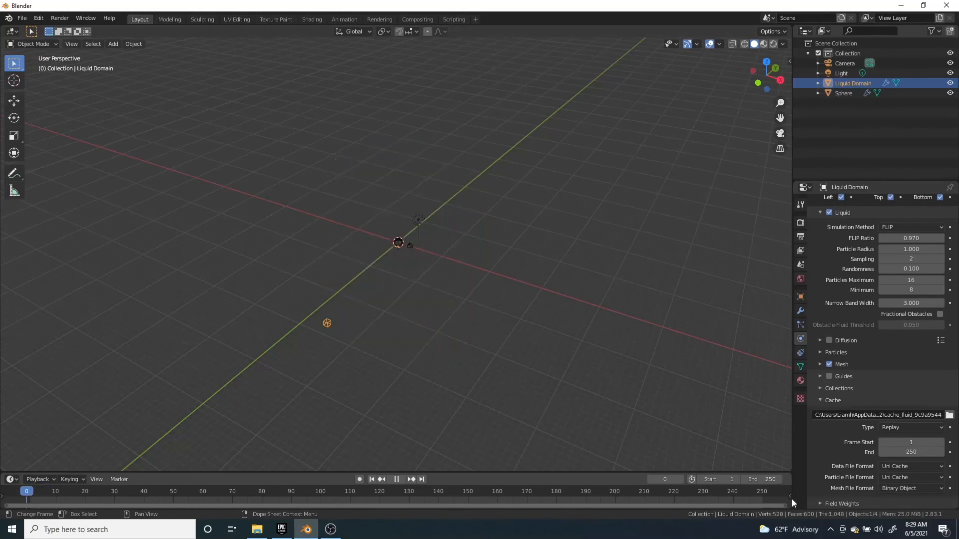
pyautogui.press('space')
pyautogui.scroll(6, 435, 262)
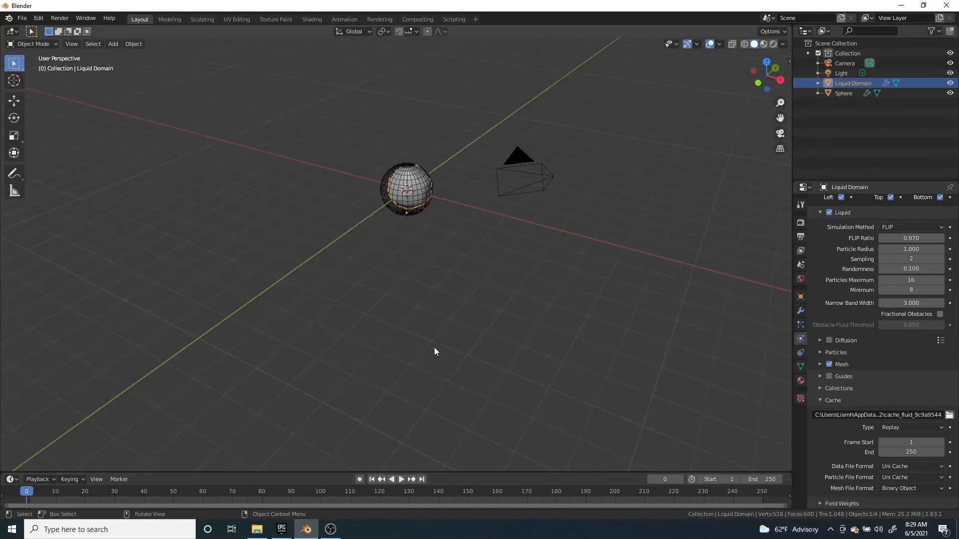
pyautogui.click(402, 479)
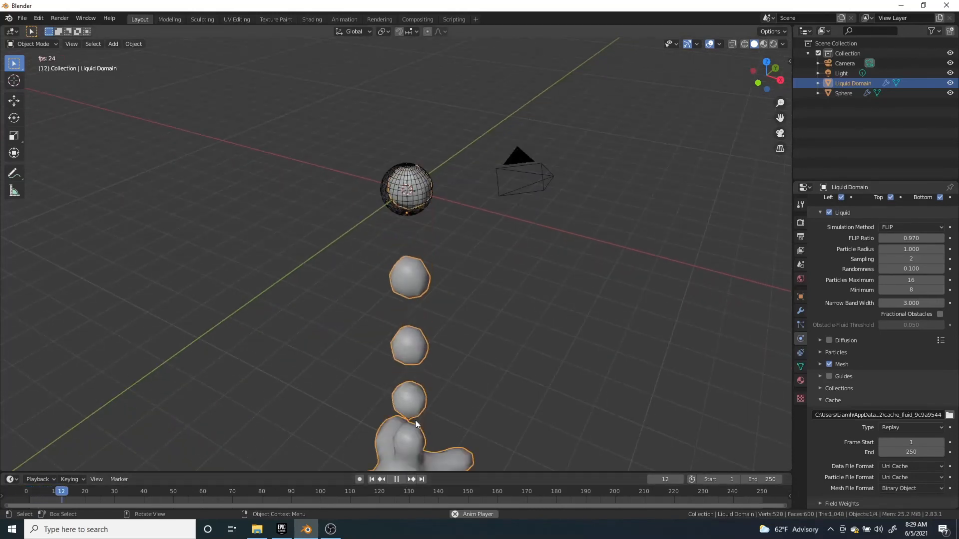
pyautogui.scroll(-1, 421, 416)
pyautogui.moveTo(421, 416); pyautogui.dragTo(280, 380, button='middle')
pyautogui.scroll(9, 433, 224)
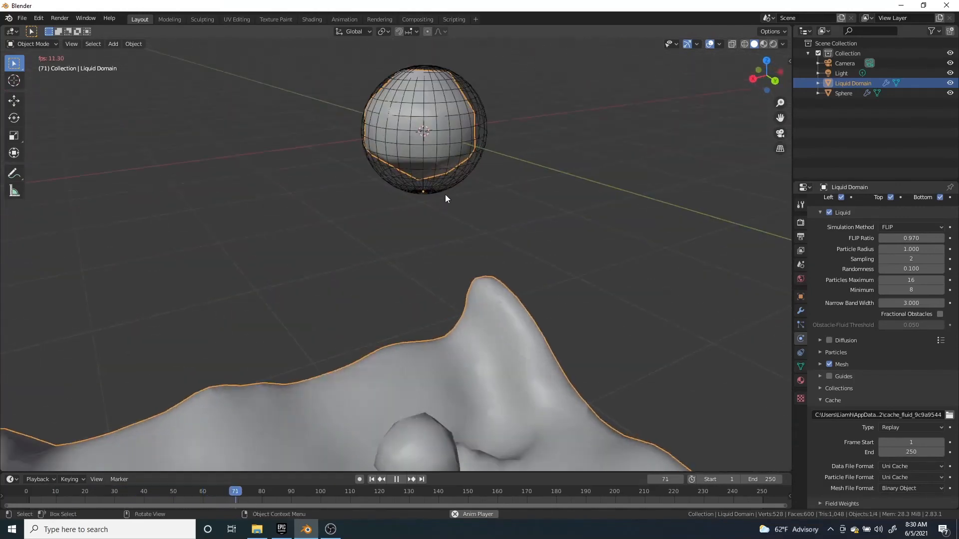
pyautogui.click(397, 479)
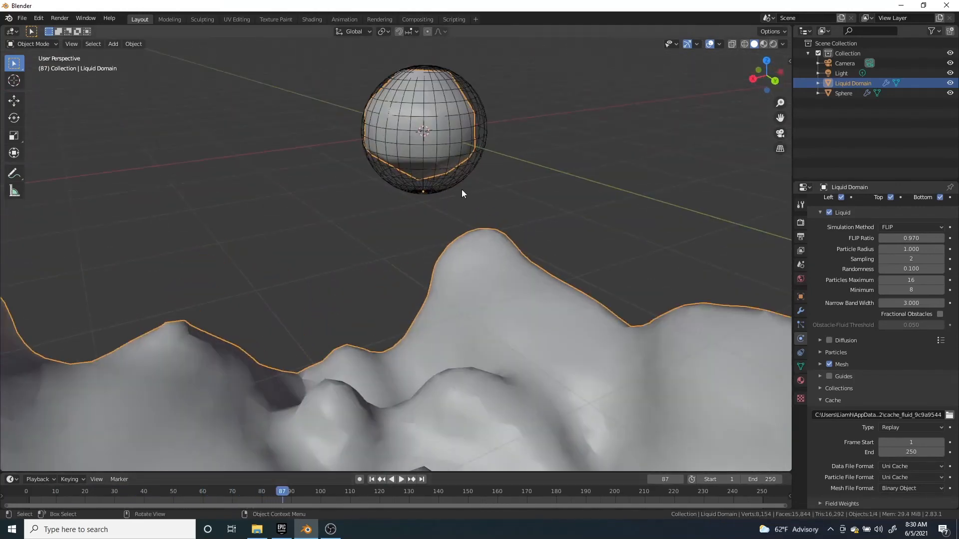
# - Check the inflow sphere's flow source and sampling substeps and the Liquid Domain's resolution settings
pyautogui.click(460, 184)
pyautogui.scroll(-5, 461, 184)
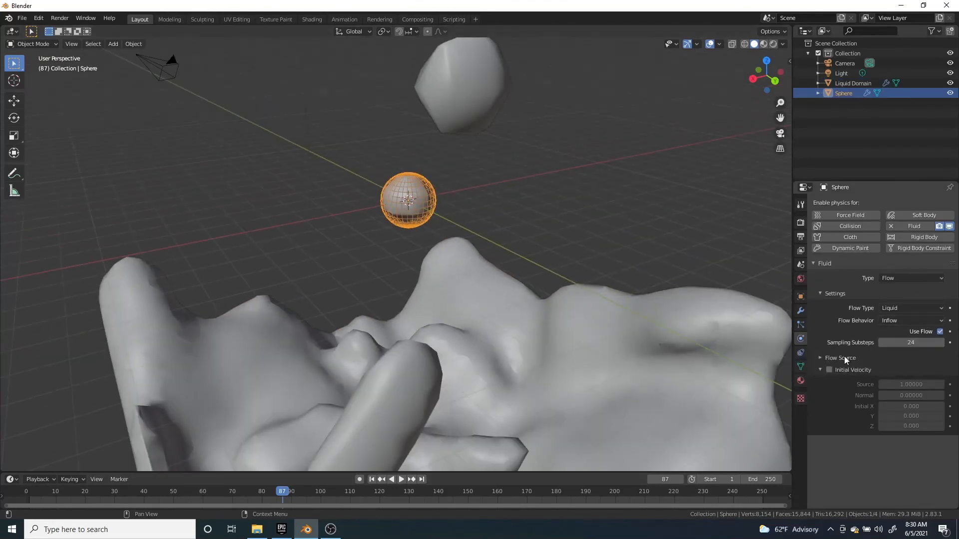
pyautogui.click(823, 358)
pyautogui.click(823, 358)
pyautogui.scroll(-4, 454, 294)
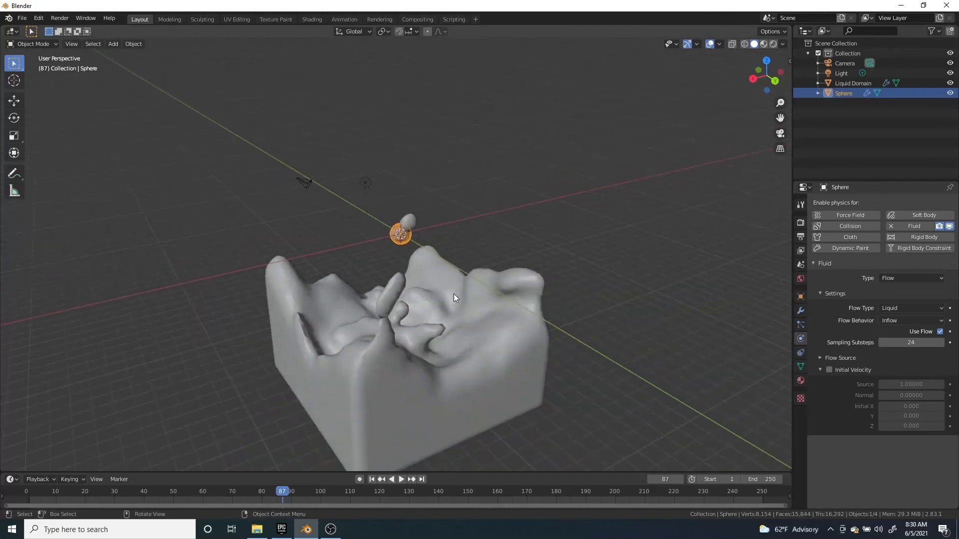
pyautogui.click(500, 314)
pyautogui.scroll(3, 499, 311)
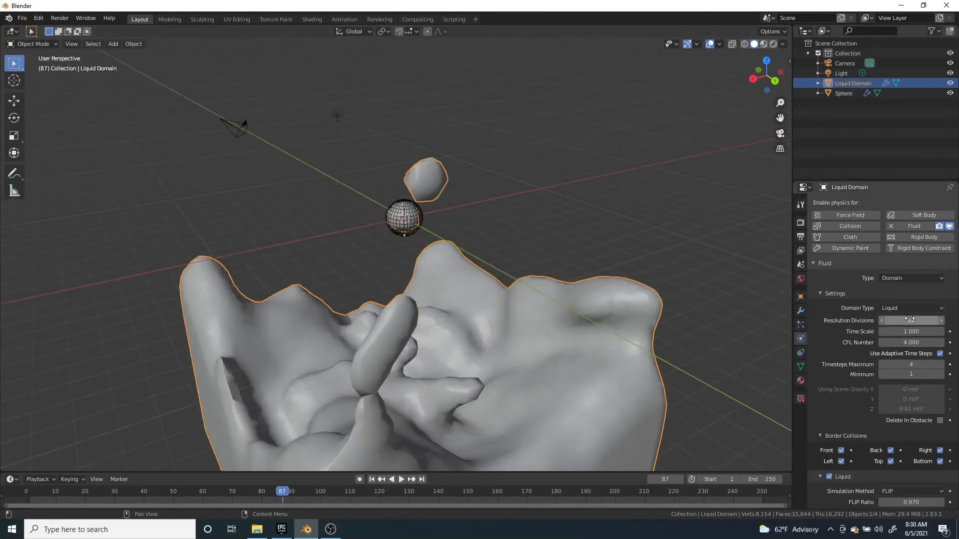
pyautogui.click(401, 226)
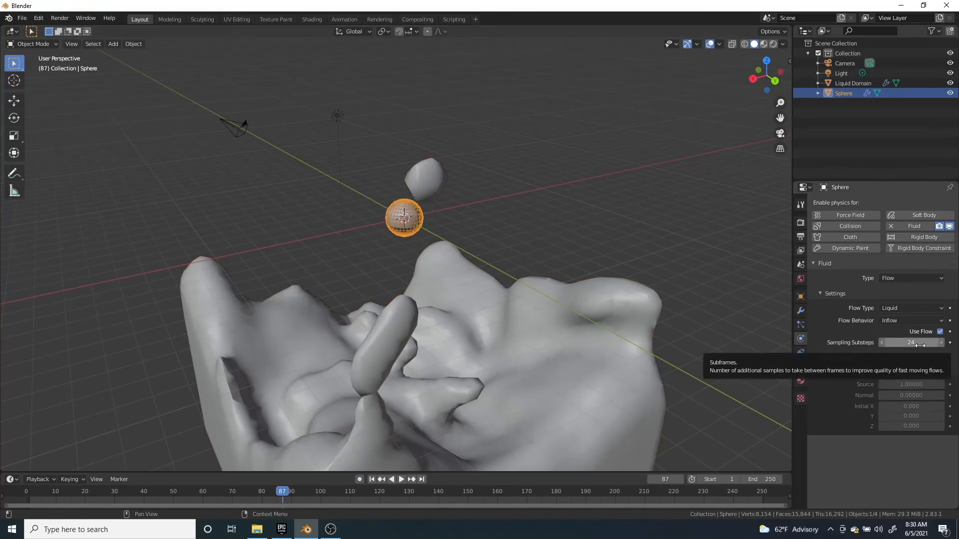
# - Examine the liquid below the inflow sphere from closer and select the sphere again
pyautogui.click(575, 313)
pyautogui.moveTo(575, 312); pyautogui.dragTo(423, 229, button='middle')
pyautogui.scroll(3, 397, 176)
pyautogui.click(436, 200)
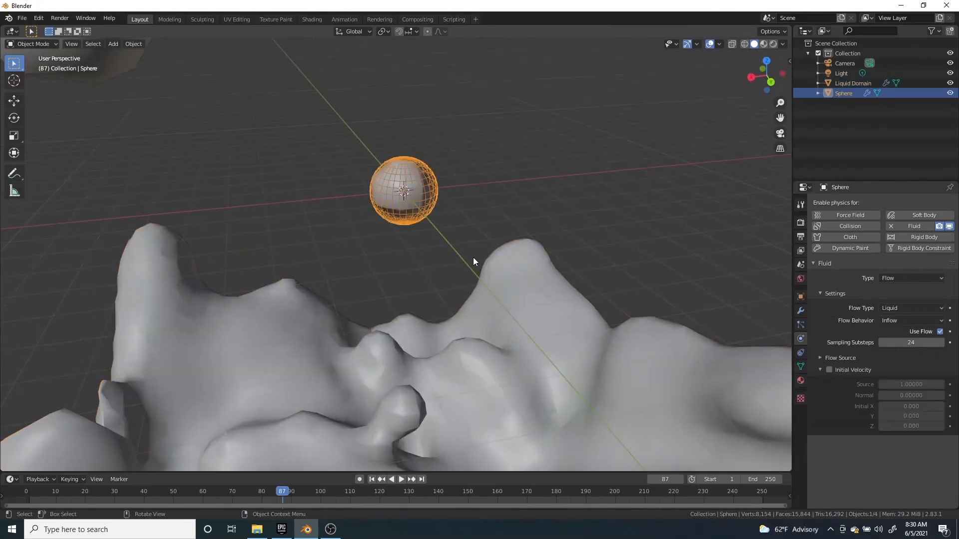
# - Examine the frame 87 liquid and the inflow sphere from several sides, then select the Liquid Domain
pyautogui.scroll(-8, 473, 257)
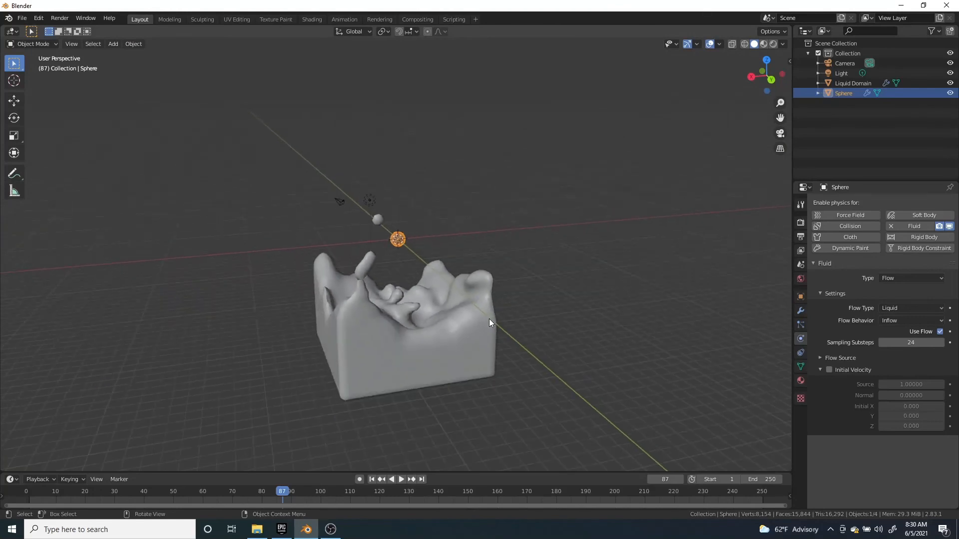
pyautogui.moveTo(489, 318); pyautogui.dragTo(237, 364, button='middle')
pyautogui.scroll(5, 309, 320)
pyautogui.moveTo(358, 288); pyautogui.dragTo(577, 254, button='middle')
pyautogui.scroll(-4, 540, 294)
pyautogui.moveTo(513, 324); pyautogui.dragTo(257, 328, button='middle')
pyautogui.scroll(4, 350, 320)
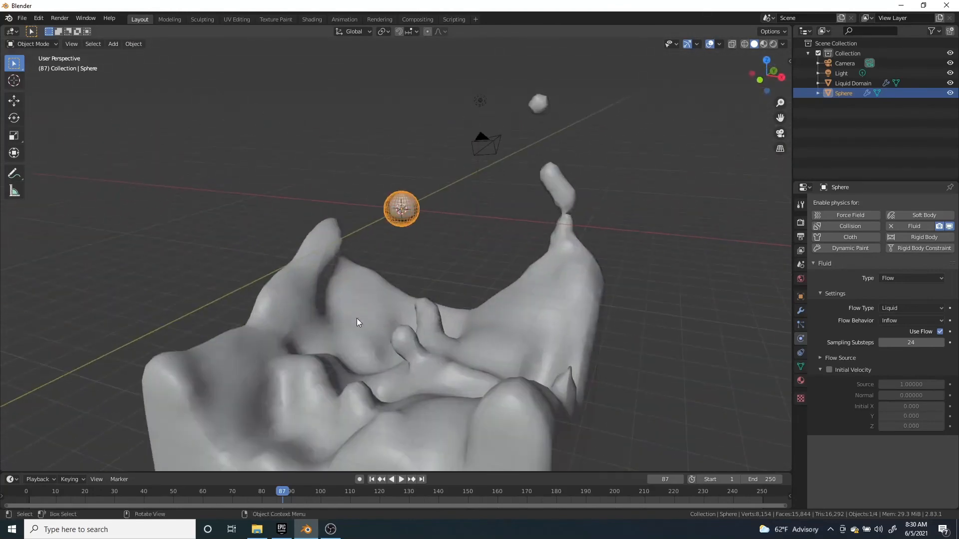
pyautogui.click(404, 308)
pyautogui.scroll(-4, 425, 315)
pyautogui.moveTo(441, 320); pyautogui.dragTo(400, 392, button='middle')
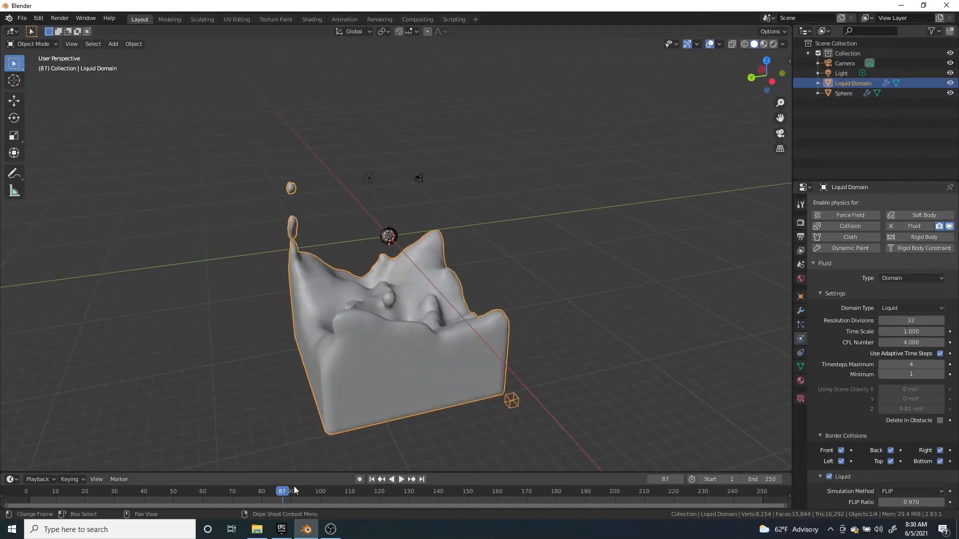
# - Rewind the timeline to frame 0, play the liquid simulation and stop it at frame 63
pyautogui.moveTo(294, 491); pyautogui.dragTo(23, 492)
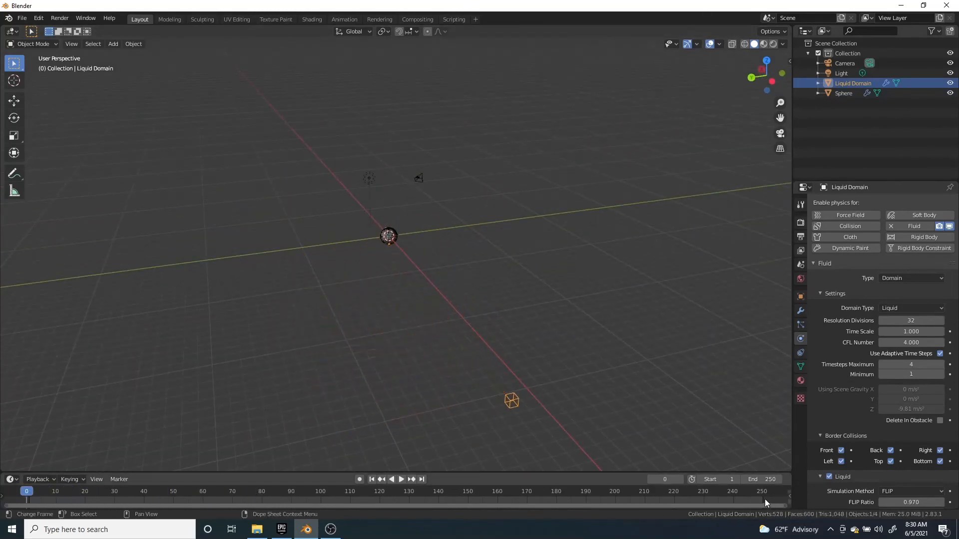
pyautogui.scroll(5, 541, 341)
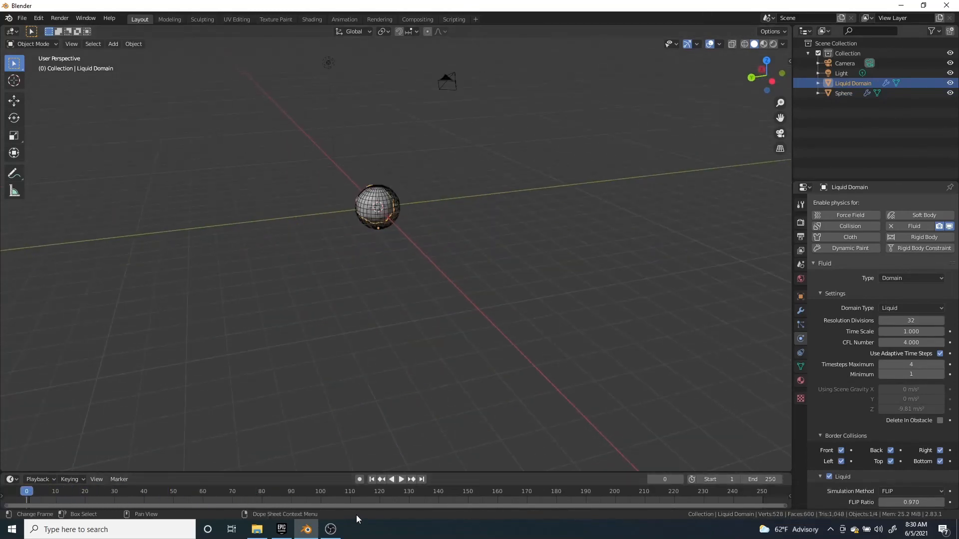
pyautogui.click(403, 477)
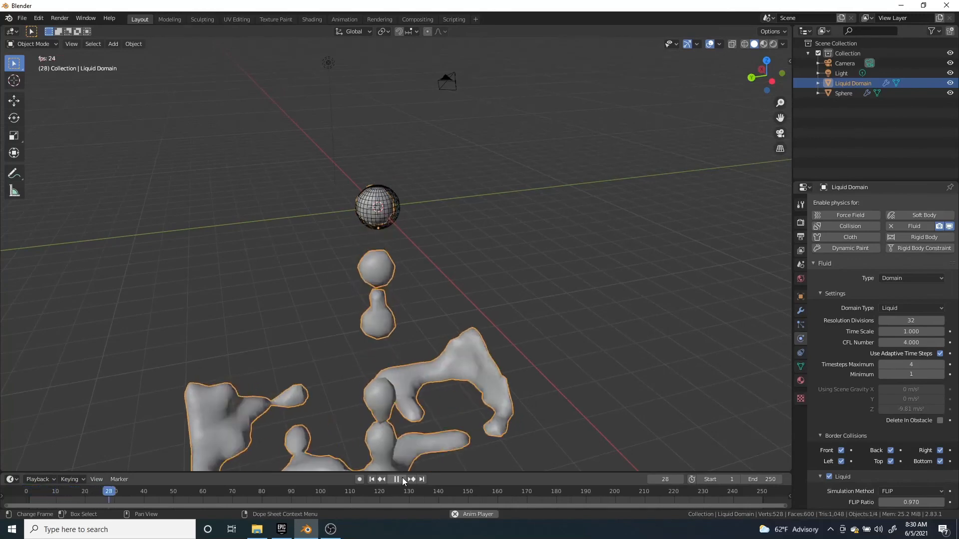
pyautogui.click(403, 477)
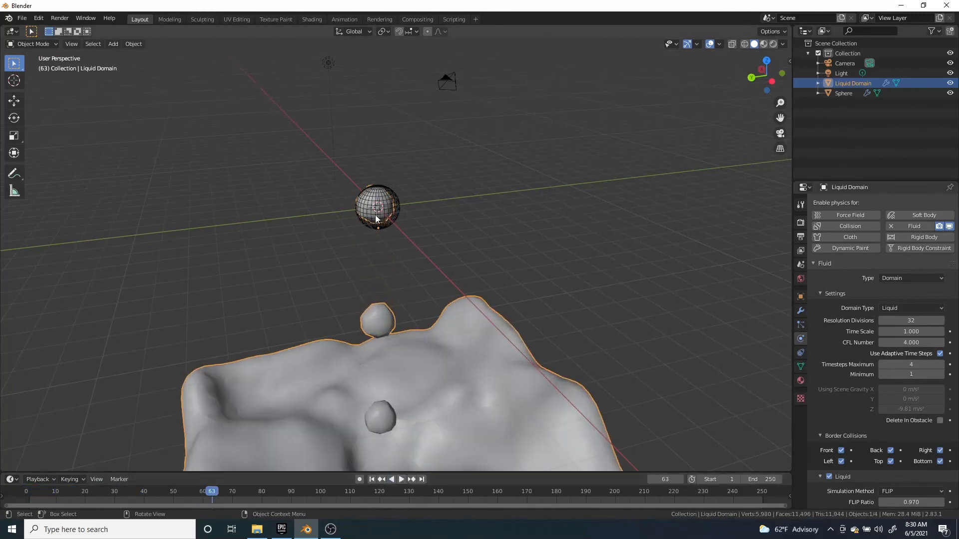
# - Select the inflow sphere above the liquid and delete it
pyautogui.click(376, 216)
pyautogui.moveTo(393, 218); pyautogui.dragTo(484, 318, button='middle')
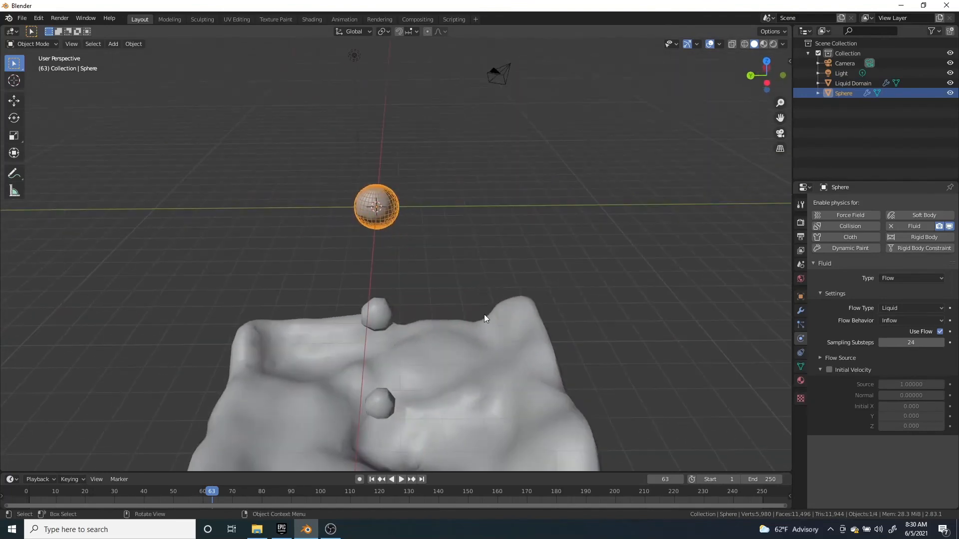
pyautogui.press('x')
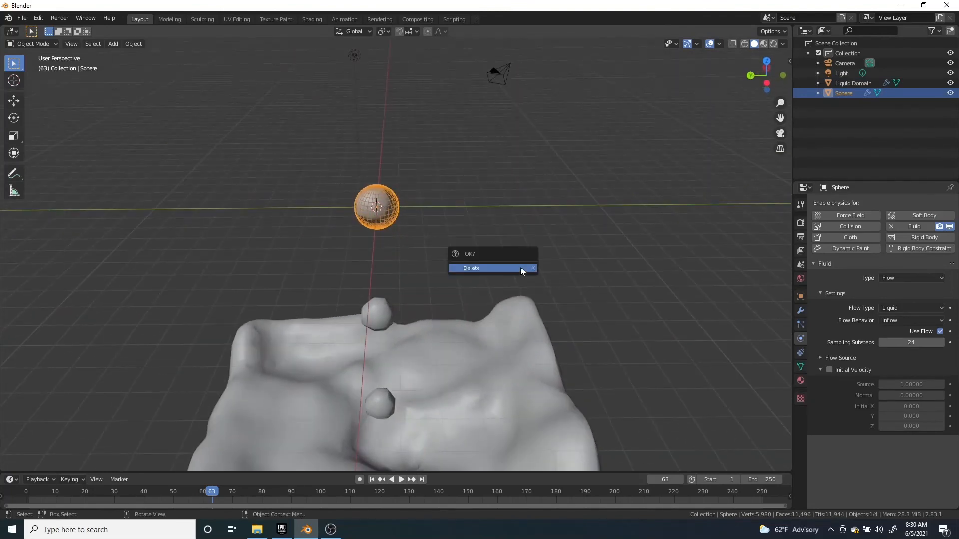
pyautogui.press('x')
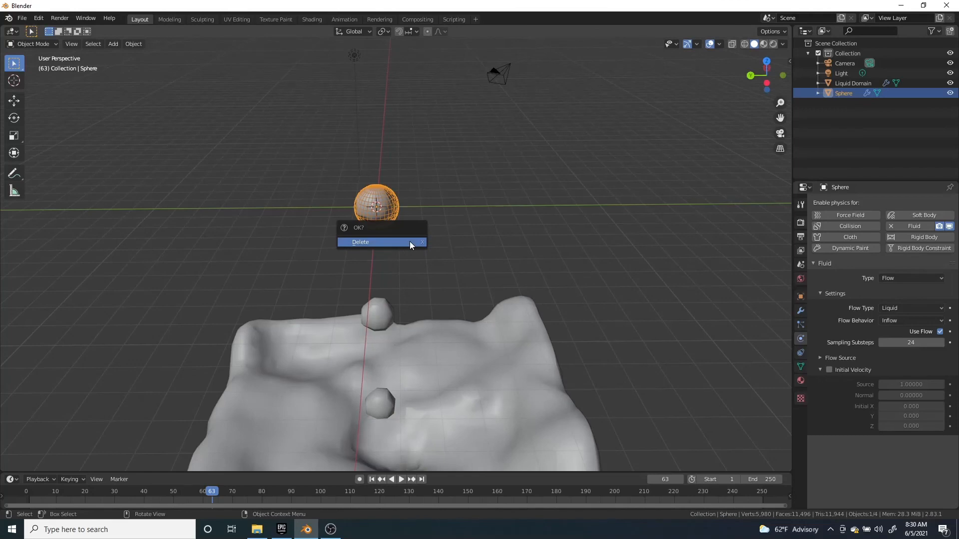
pyautogui.press('x')
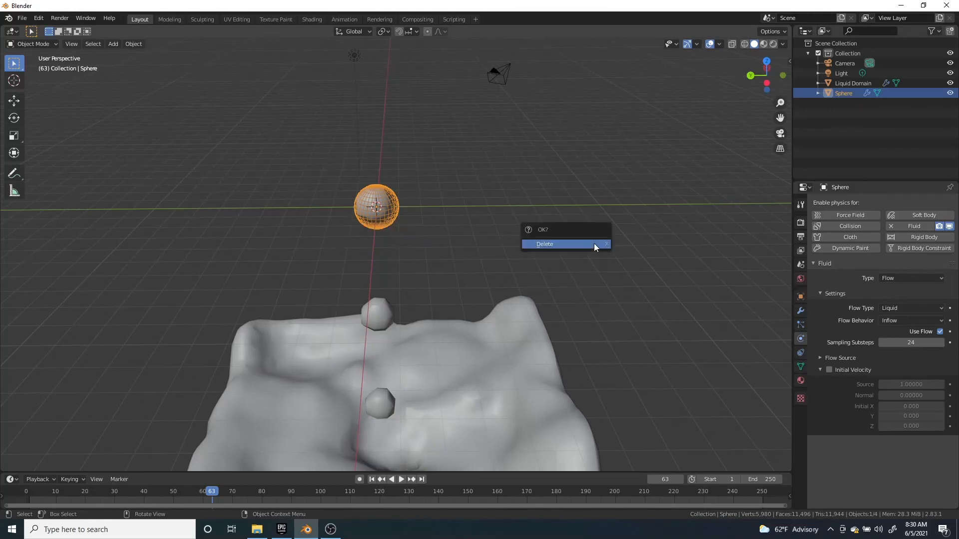
pyautogui.click(595, 244)
pyautogui.hotkey('shift', 'a')
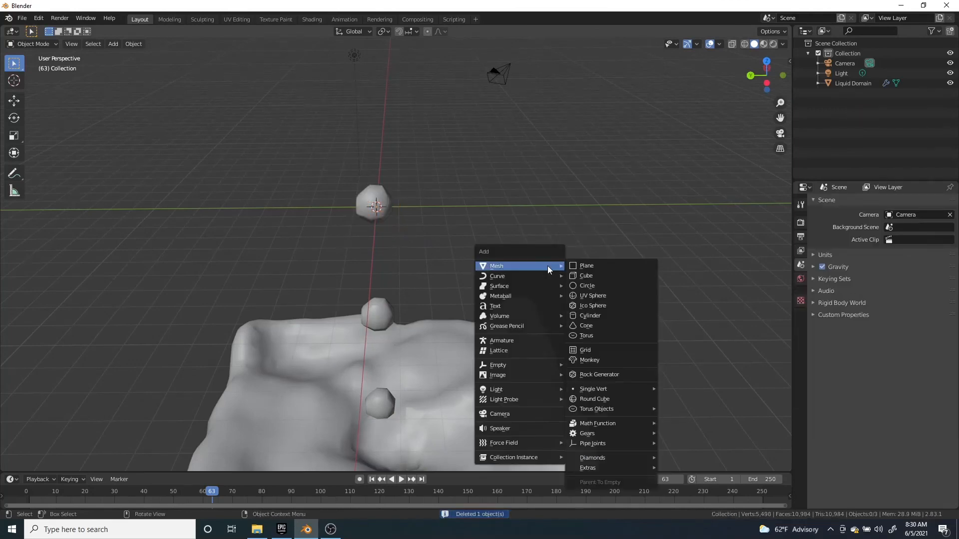
pyautogui.click(585, 268)
pyautogui.scroll(2, 370, 213)
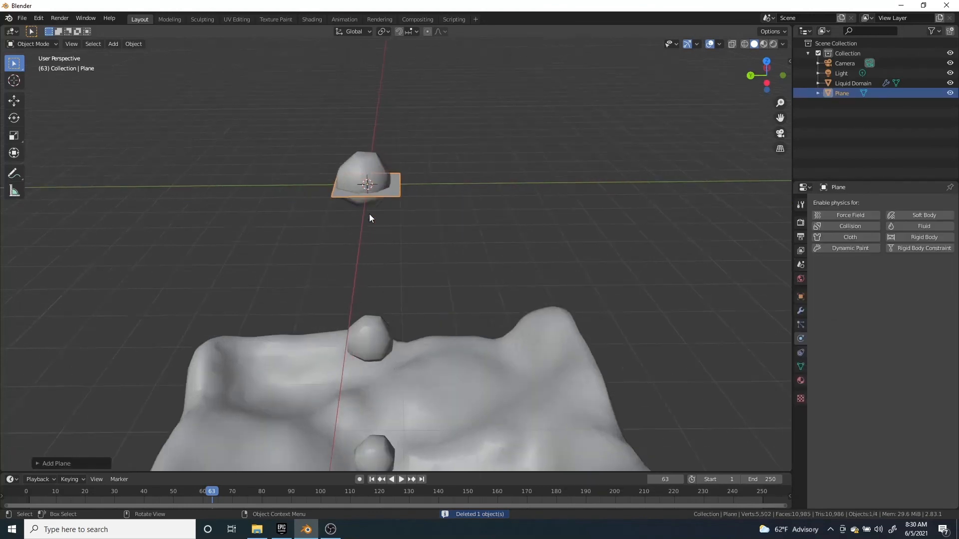
pyautogui.moveTo(369, 213); pyautogui.dragTo(398, 362, button='middle')
pyautogui.scroll(4, 435, 380)
pyautogui.scroll(-3, 435, 379)
pyautogui.moveTo(446, 420); pyautogui.dragTo(469, 356, button='middle')
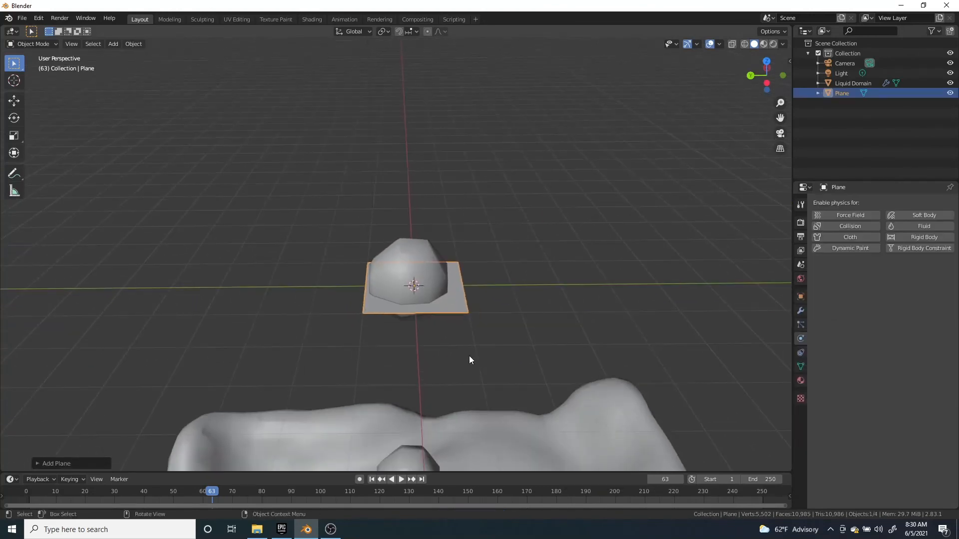
pyautogui.press('Delete')
# - Add a mesh circle at the deleted sphere's position and fill its outline with a face
pyautogui.hotkey('shift', 'a')
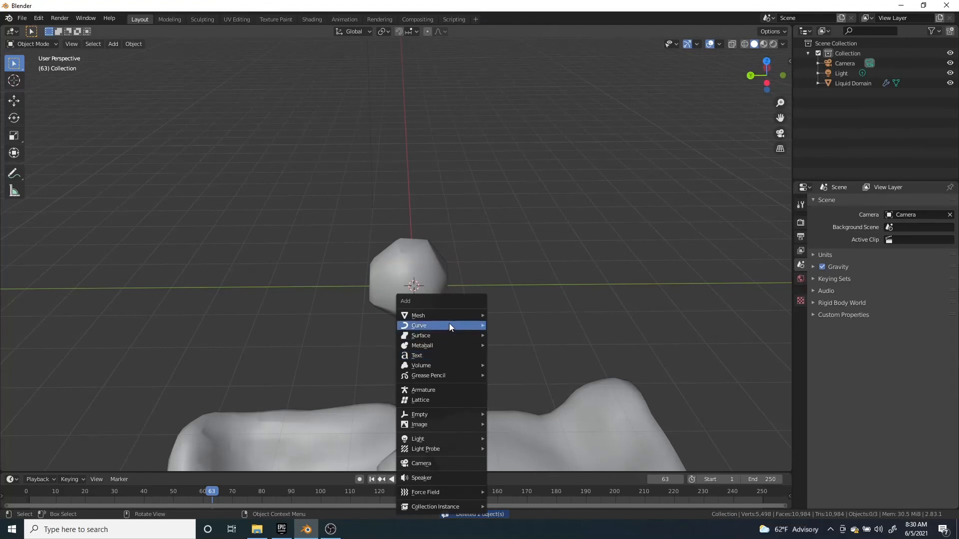
pyautogui.moveTo(455, 315)
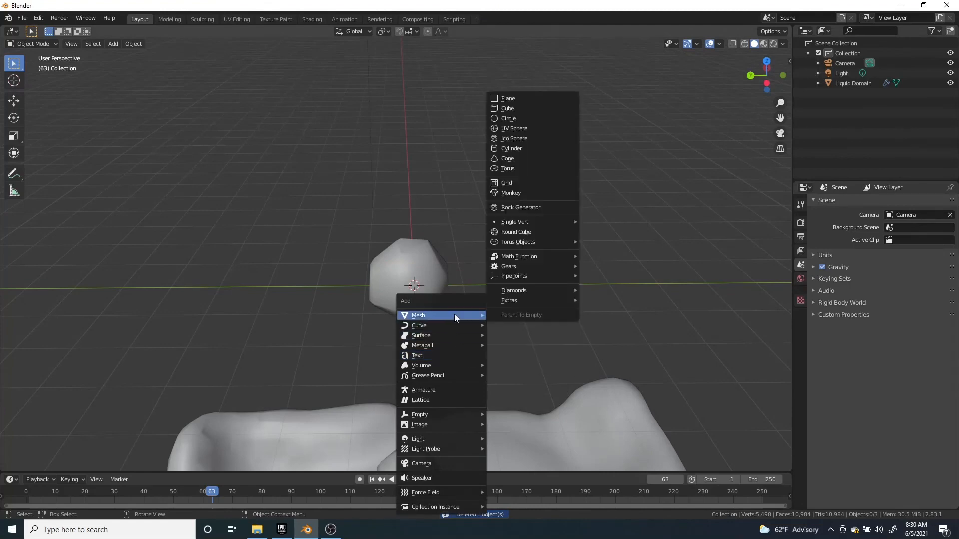
pyautogui.click(515, 119)
pyautogui.moveTo(452, 305); pyautogui.dragTo(440, 330, button='middle')
pyautogui.press('Tab')
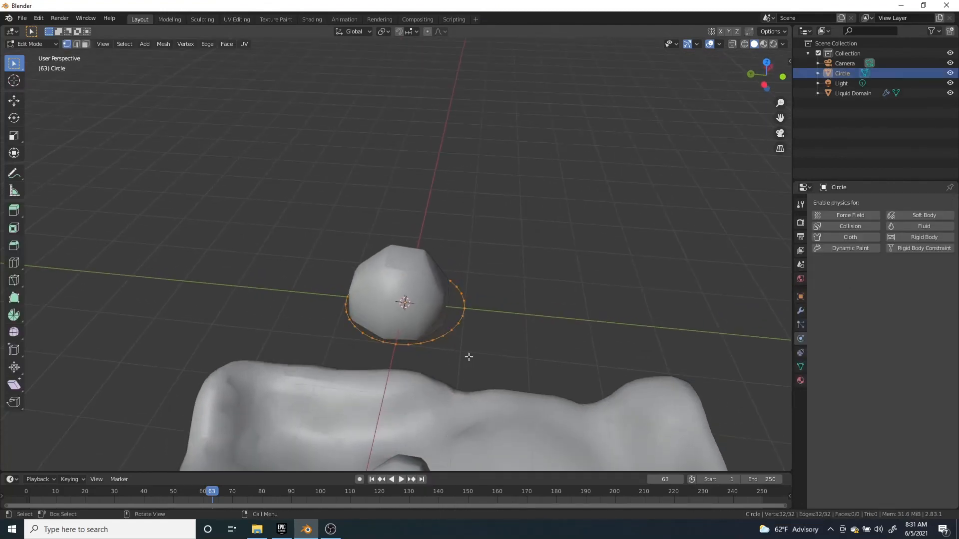
pyautogui.scroll(3, 470, 354)
pyautogui.press('f')
pyautogui.scroll(-5, 554, 362)
pyautogui.press('Tab')
# - Enable Fluid physics on the circle and set its type to Flow
pyautogui.moveTo(552, 362); pyautogui.dragTo(549, 415, button='middle')
pyautogui.scroll(-2, 550, 411)
pyautogui.moveTo(541, 338); pyautogui.dragTo(625, 321, button='middle')
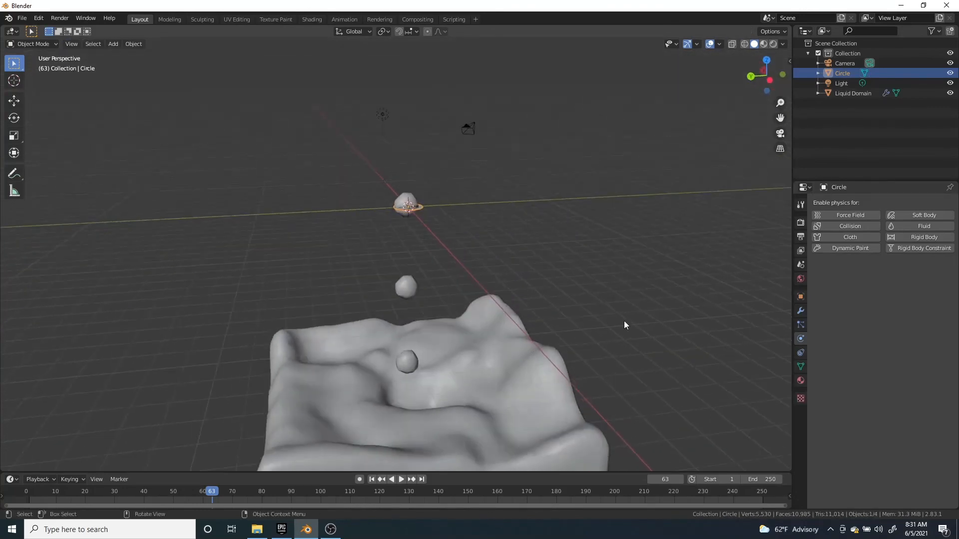
pyautogui.scroll(-2, 624, 321)
pyautogui.moveTo(500, 315); pyautogui.dragTo(414, 304, button='middle')
pyautogui.scroll(1, 413, 306)
pyautogui.click(914, 227)
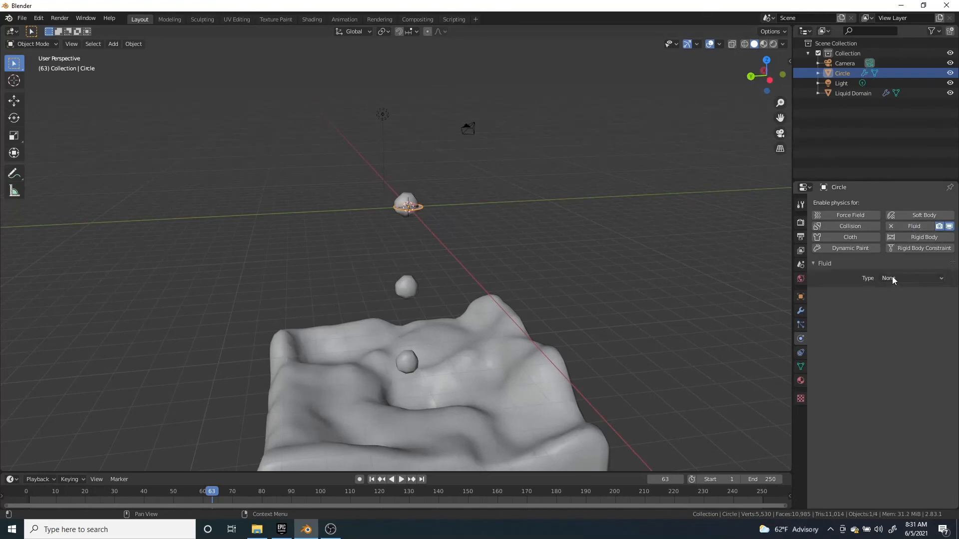
pyautogui.click(892, 278)
pyautogui.click(892, 314)
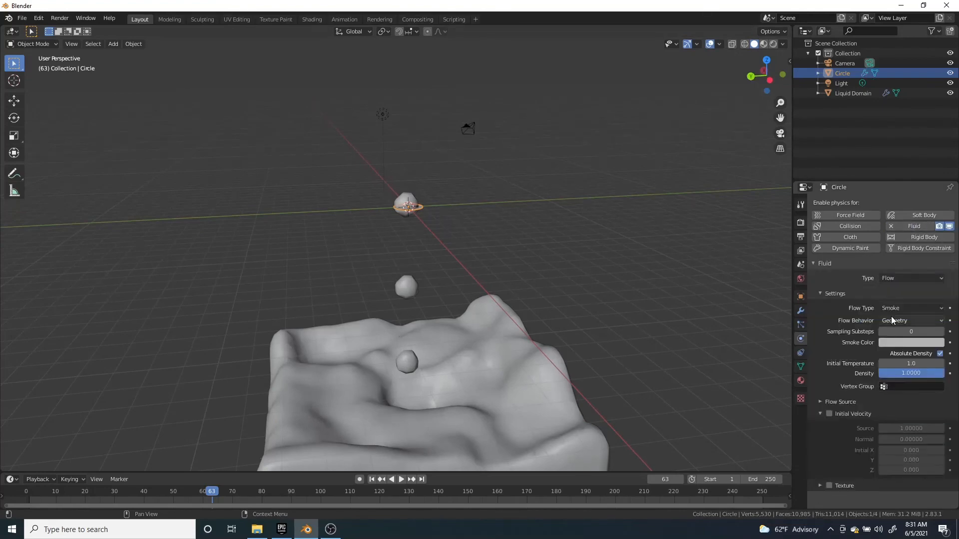
# - Set the circle's flow type to Liquid and its flow behavior to Inflow
pyautogui.click(906, 308)
pyautogui.click(891, 341)
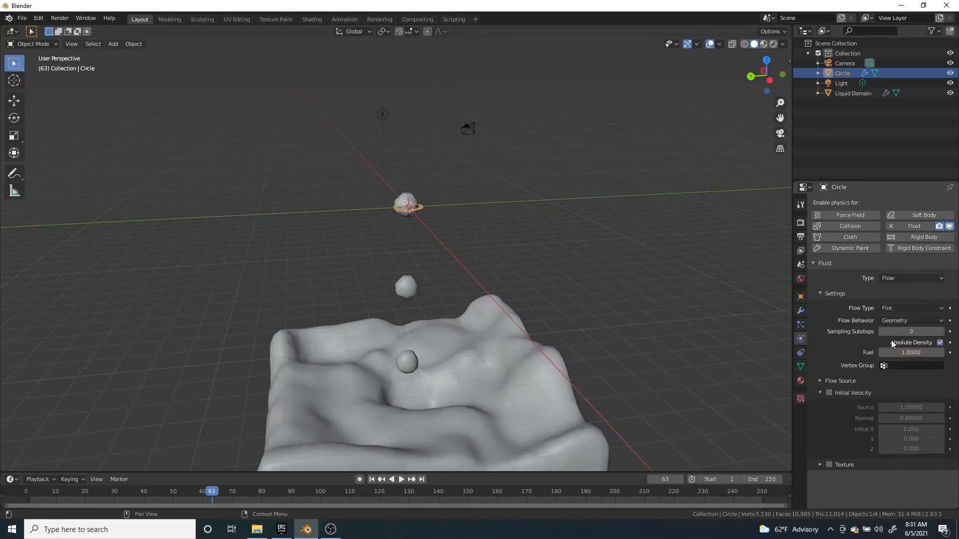
pyautogui.click(894, 305)
pyautogui.click(890, 354)
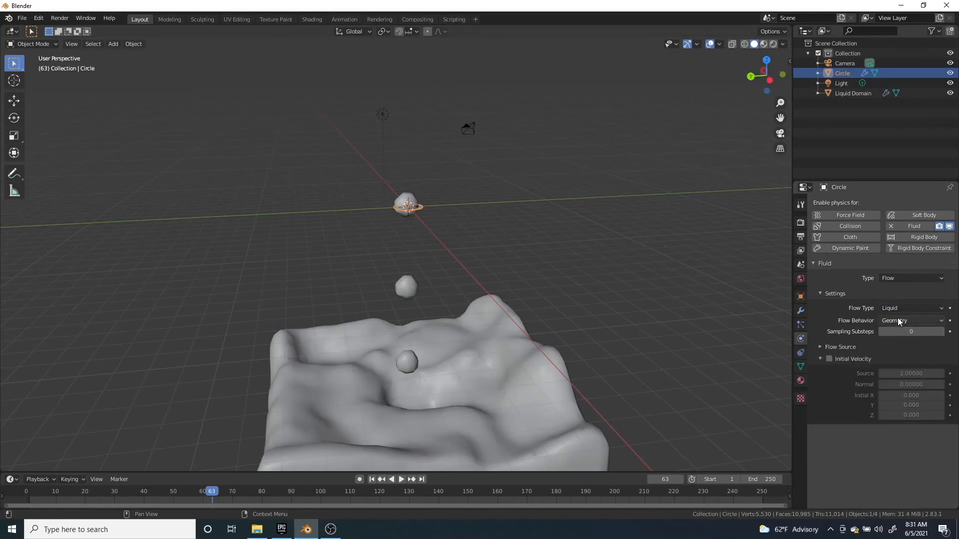
pyautogui.click(898, 319)
pyautogui.click(898, 332)
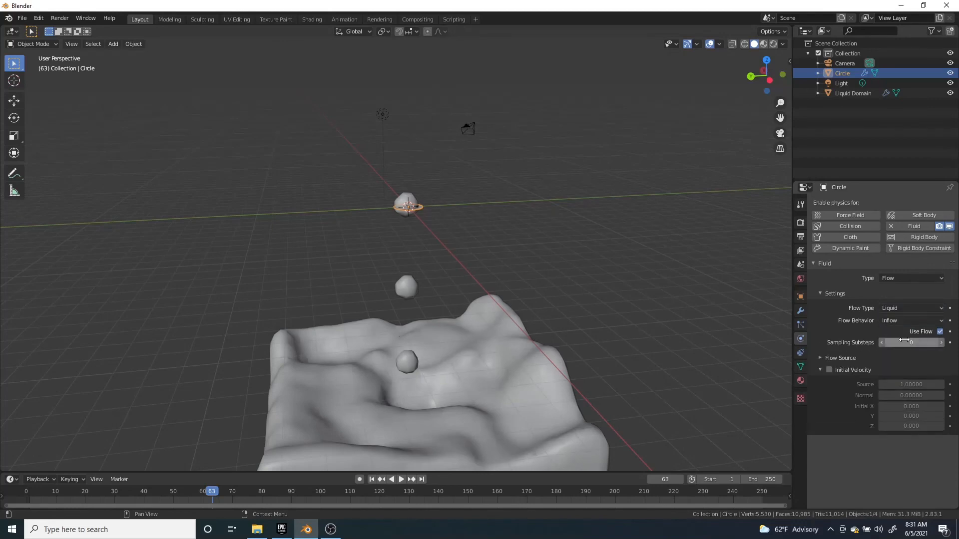
# - Set the circle's sampling substeps to 24 and check its flow source settings
pyautogui.click(916, 343)
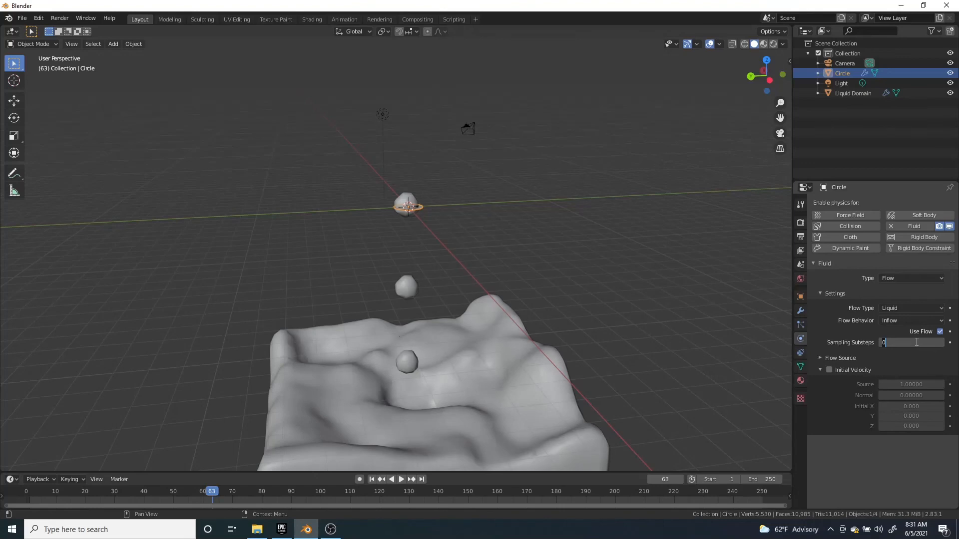
pyautogui.write('24')
pyautogui.press('Return')
pyautogui.click(819, 357)
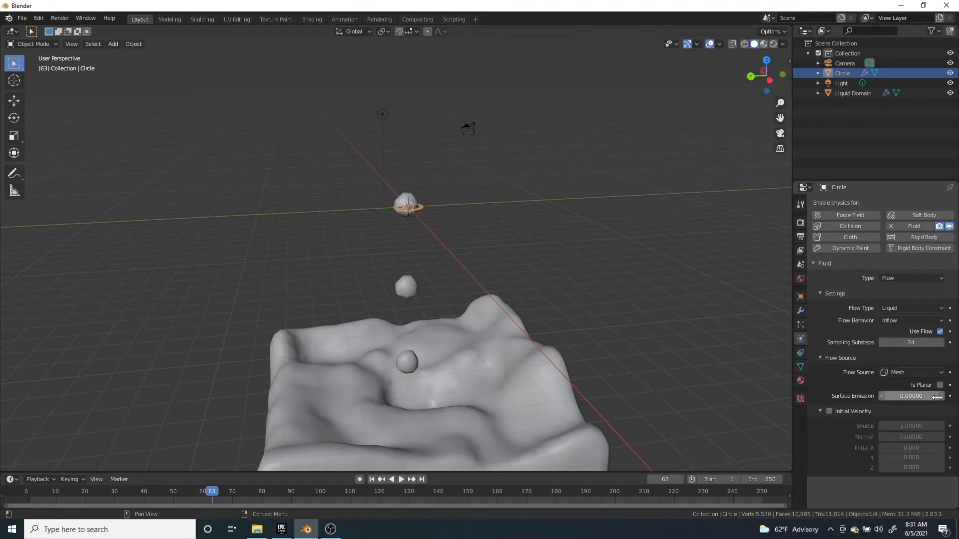
pyautogui.click(821, 357)
pyautogui.scroll(-3, 501, 309)
pyautogui.press('z')
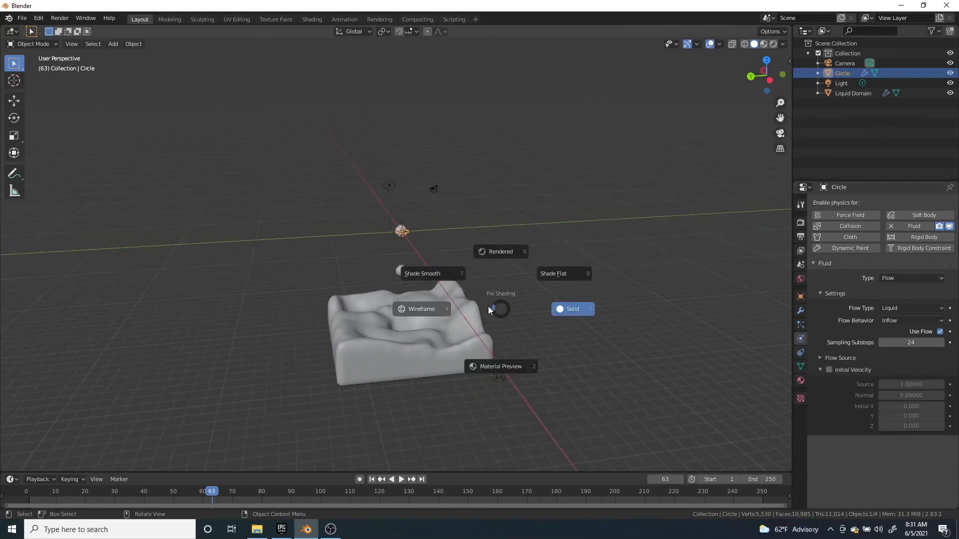
pyautogui.click(502, 309)
pyautogui.scroll(4, 478, 286)
pyautogui.scroll(-3, 477, 287)
# - Select the Liquid Domain and re-enter its resolution divisions of 32 to reset the cached simulation
pyautogui.click(482, 311)
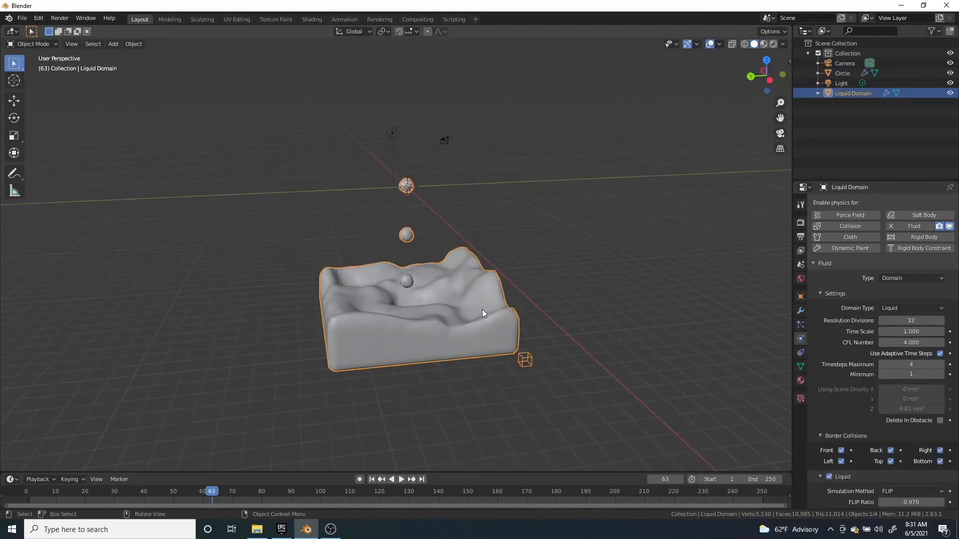
pyautogui.scroll(-5, 847, 375)
pyautogui.scroll(-2, 847, 375)
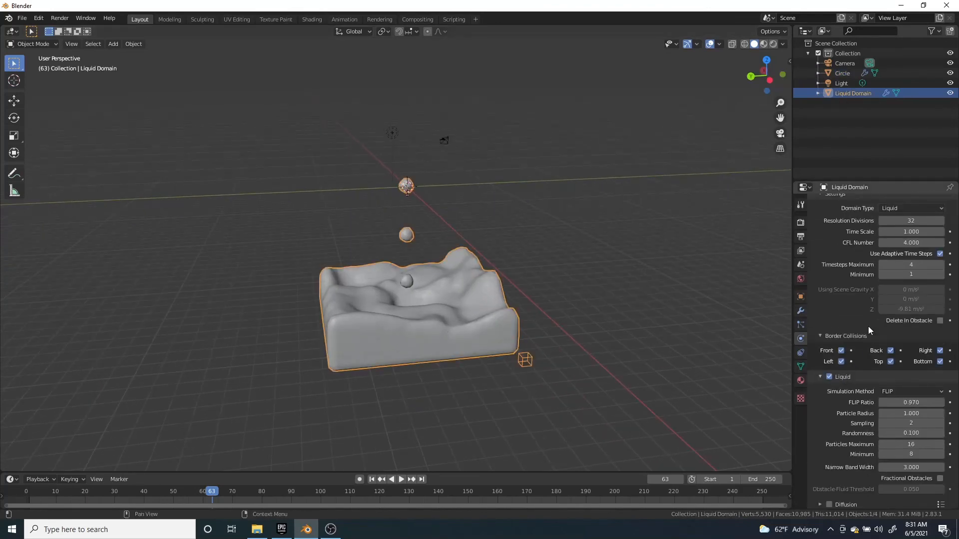
pyautogui.click(913, 219)
pyautogui.press('Return')
pyautogui.scroll(-8, 870, 322)
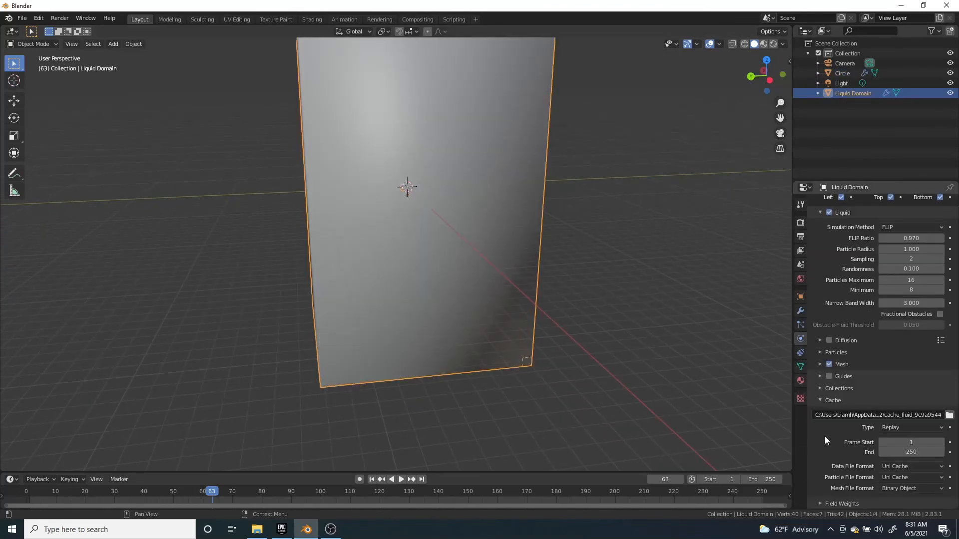
# - Rewind to frame 0 and play the circle's liquid simulation to frame 50, viewing it from above
pyautogui.press('space')
pyautogui.moveTo(209, 493); pyautogui.dragTo(18, 504)
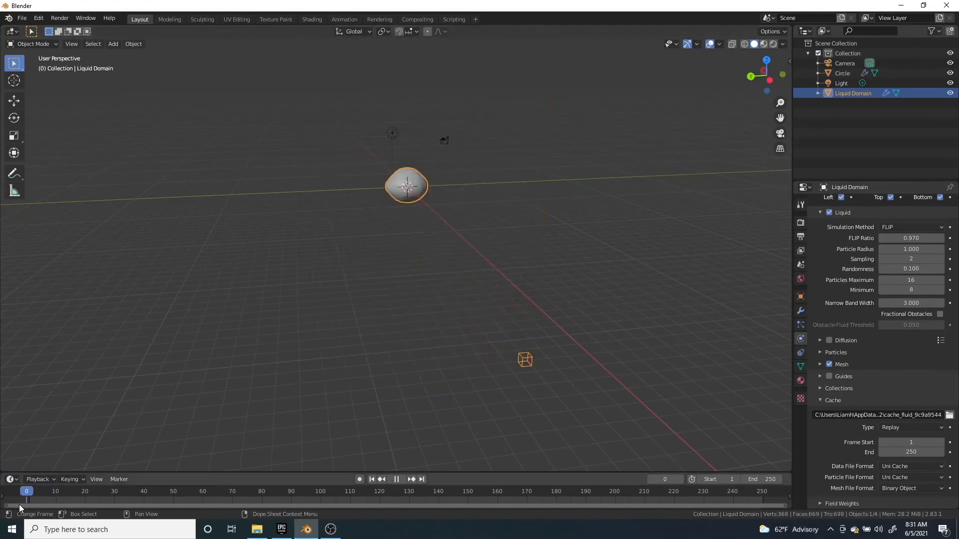
pyautogui.press('Escape')
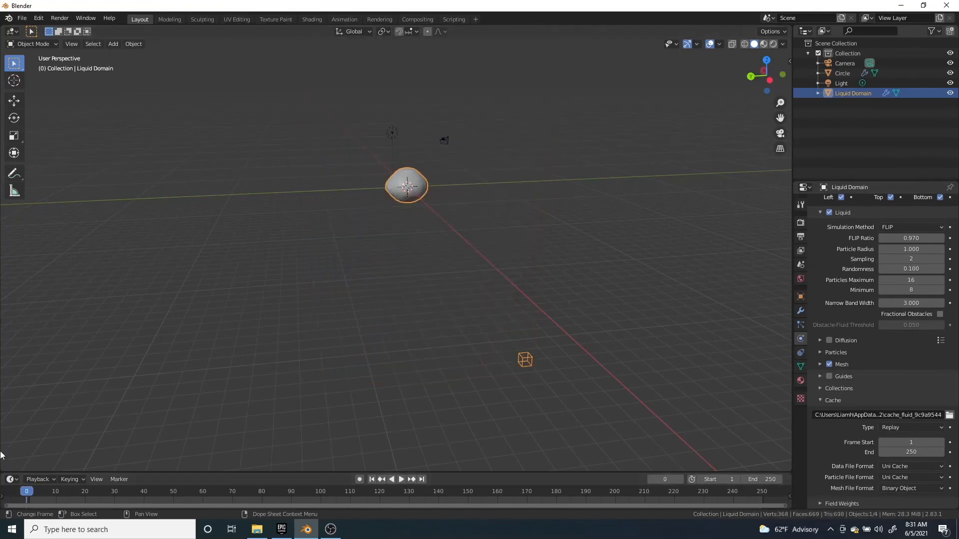
pyautogui.click(401, 479)
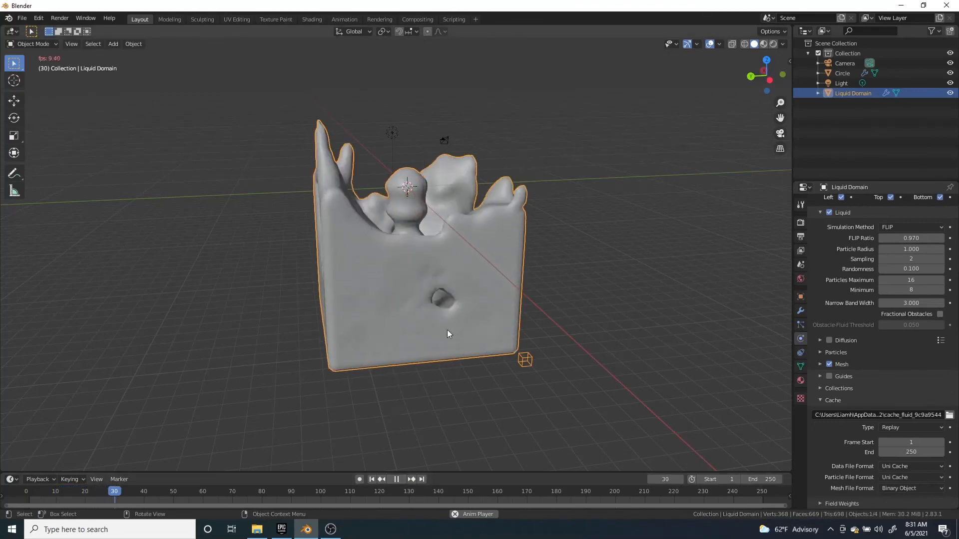
pyautogui.moveTo(417, 344); pyautogui.dragTo(362, 442, button='middle')
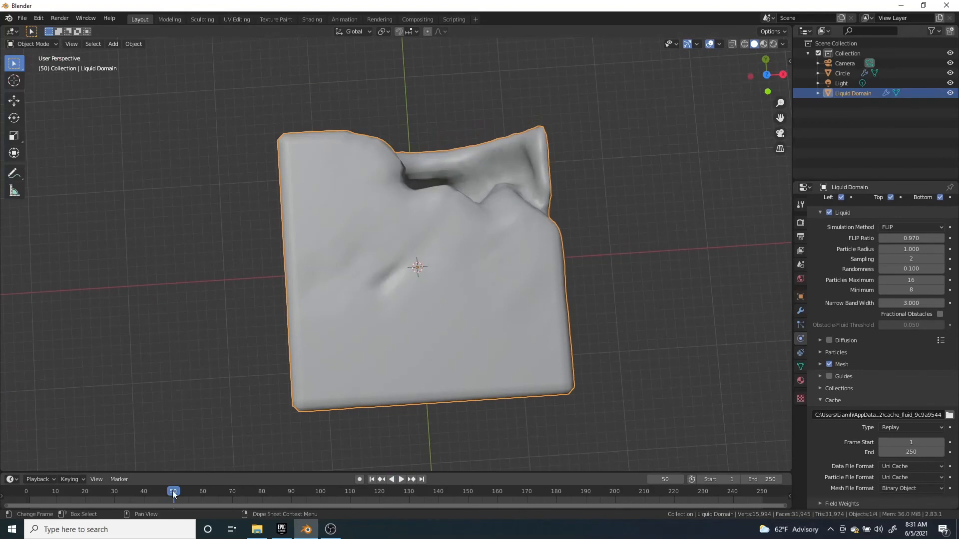
# - Go back to frame 20 and examine the liquid column falling from the circle from closer
pyautogui.click(98, 491)
pyautogui.moveTo(98, 492); pyautogui.dragTo(84, 491)
pyautogui.press('space')
pyautogui.moveTo(335, 346); pyautogui.dragTo(480, 253, button='middle')
pyautogui.scroll(5, 469, 247)
pyautogui.scroll(4, 481, 253)
# - Set the Liquid Domain's resolution divisions to 64
pyautogui.scroll(10, 852, 263)
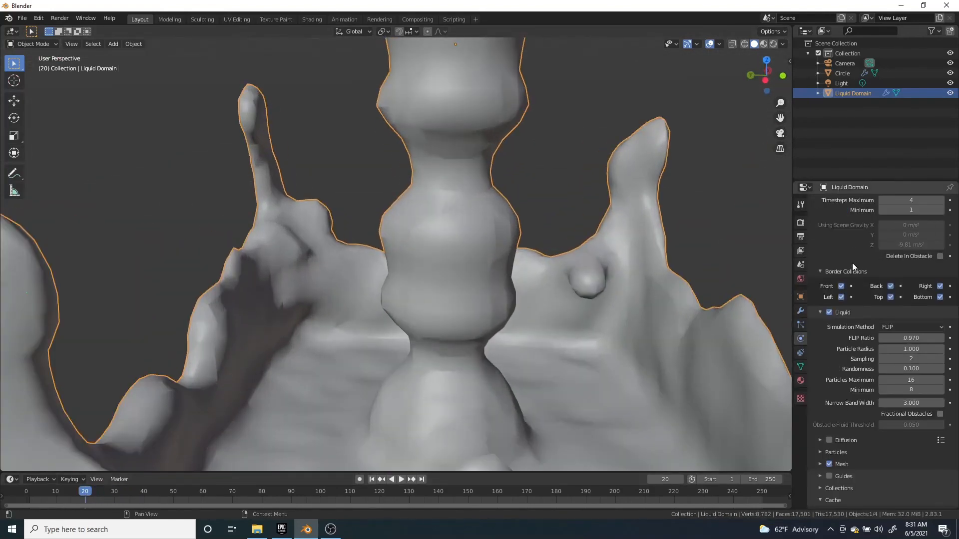
pyautogui.click(906, 315)
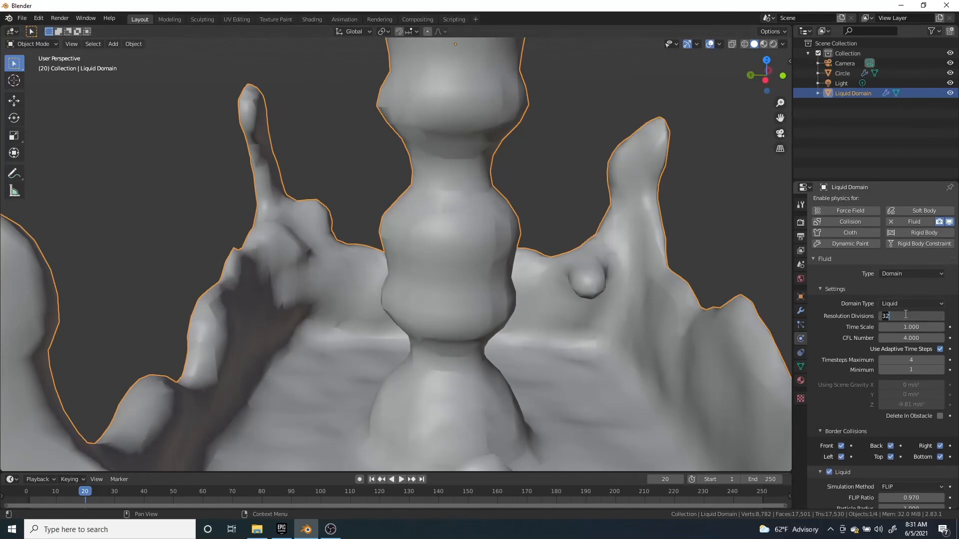
pyautogui.write('64')
pyautogui.press('Return')
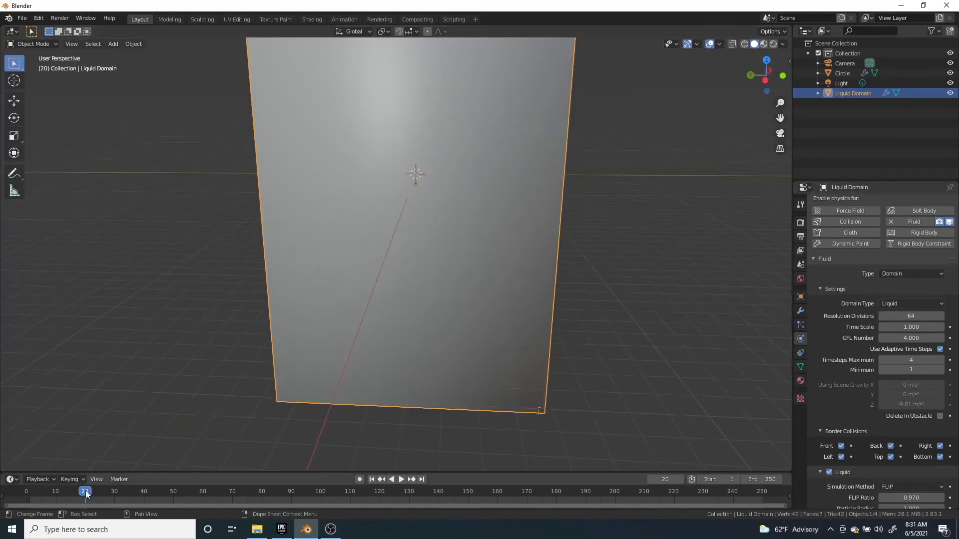
# - Rewind to frame 0 and run the higher-resolution liquid simulation briefly, cancelling playback back to the start frame
pyautogui.click(27, 492)
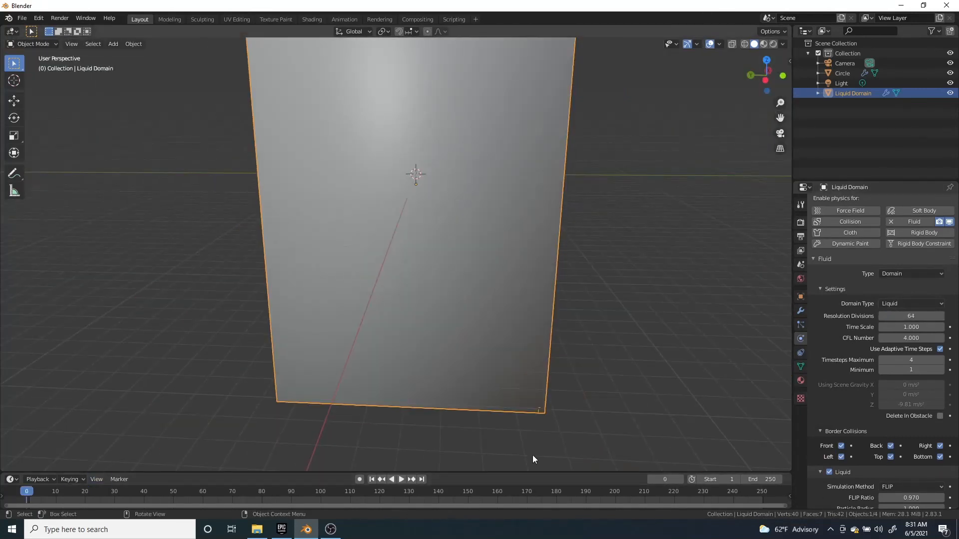
pyautogui.click(402, 480)
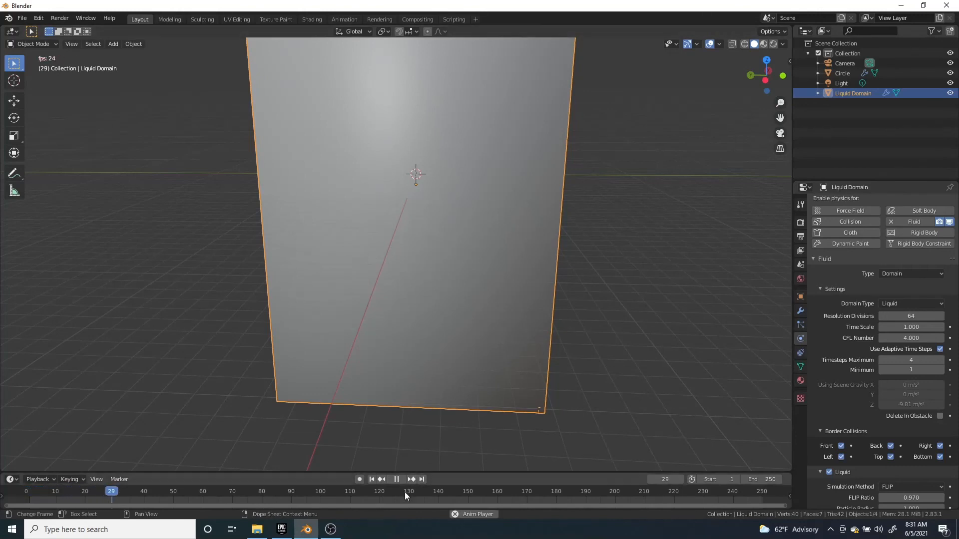
pyautogui.press('Escape')
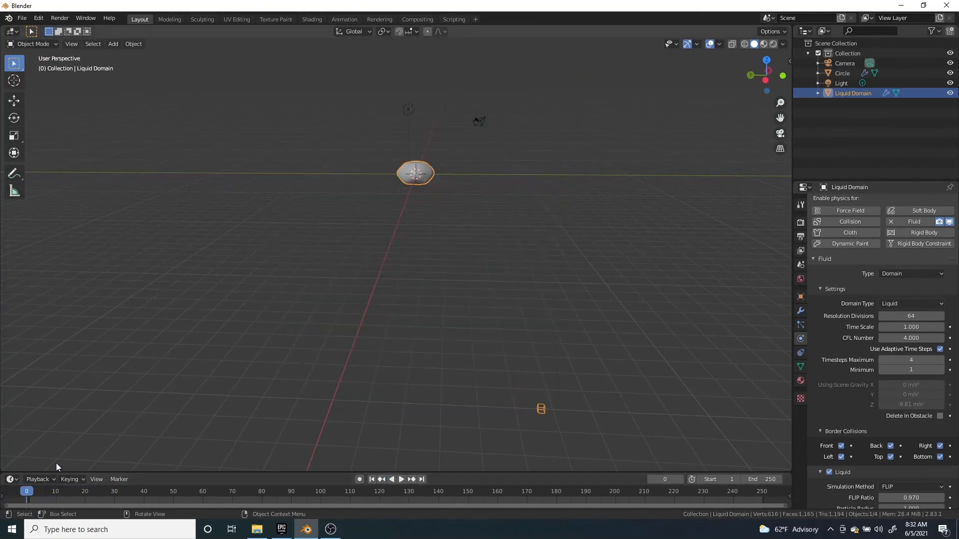
# - Check the domain's cache type, keeping Replay, and play the liquid simulation from frame 0 to frame 31
pyautogui.scroll(-12, 823, 368)
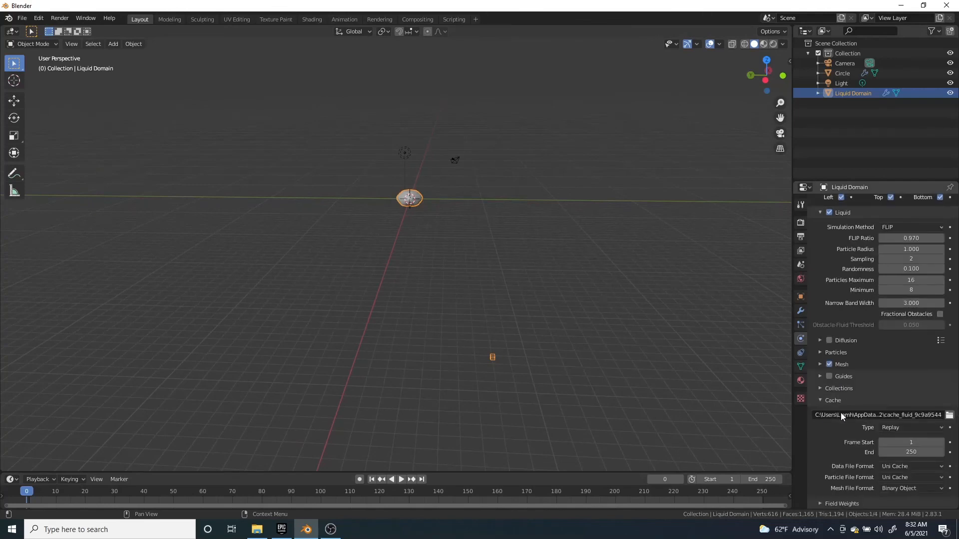
pyautogui.click(894, 429)
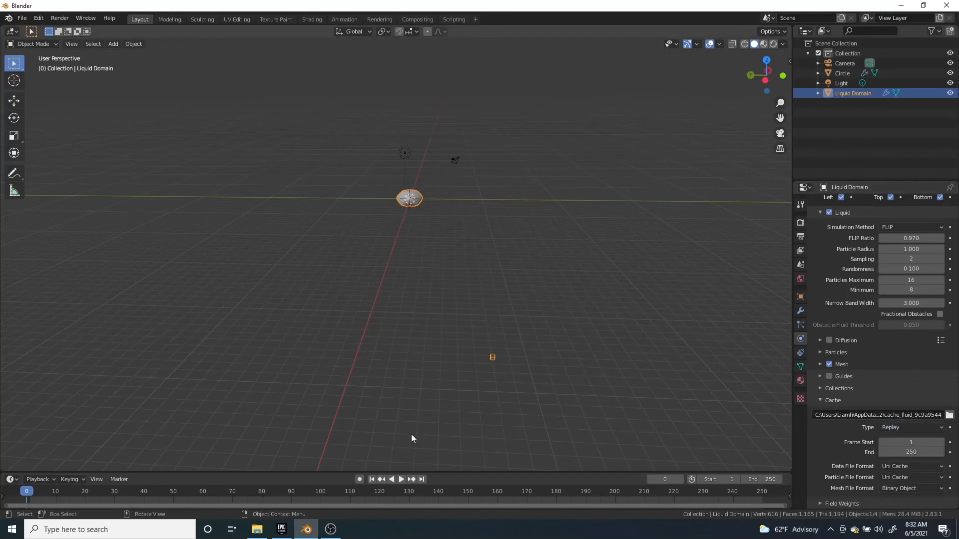
pyautogui.click(401, 479)
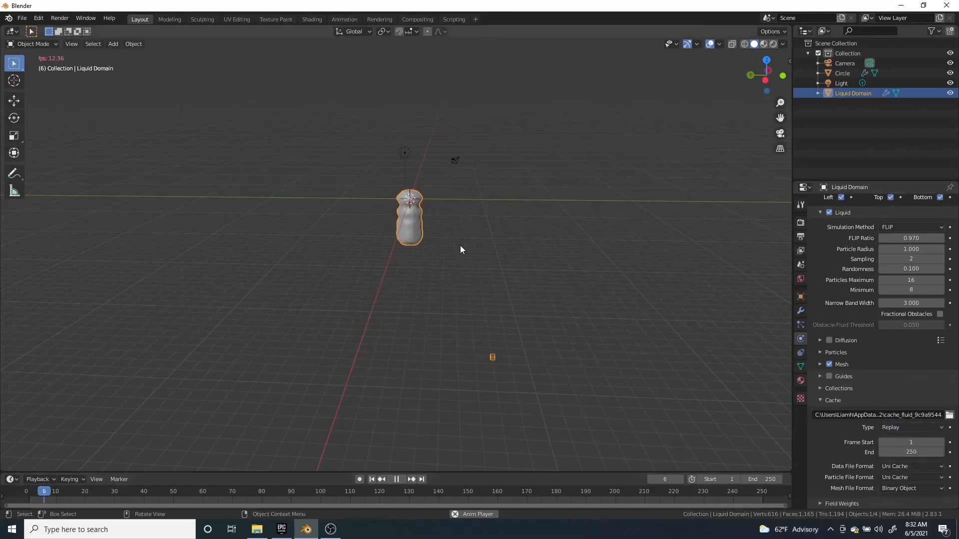
pyautogui.scroll(1, 460, 245)
pyautogui.scroll(1, 461, 245)
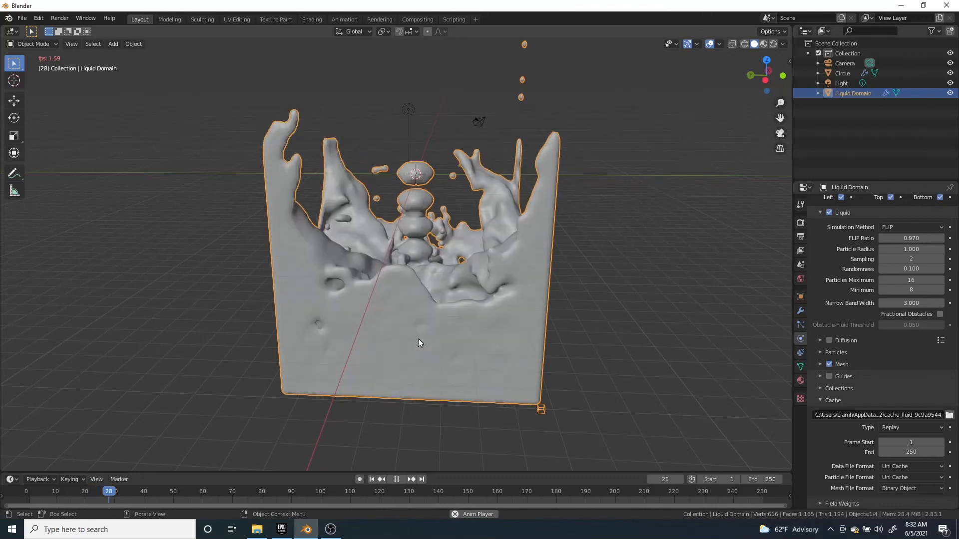
pyautogui.click(395, 478)
# - Examine the splashes and falling liquid blobs inside the domain at frame 31 from an angle and up close
pyautogui.moveTo(471, 353); pyautogui.dragTo(385, 351, button='middle')
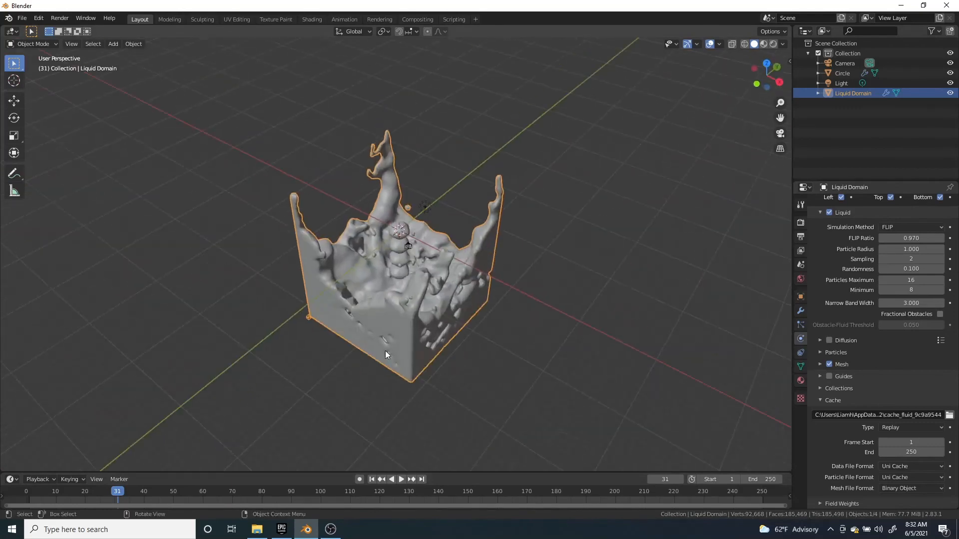
pyautogui.scroll(6, 465, 261)
pyautogui.moveTo(464, 260); pyautogui.dragTo(488, 244, button='middle')
pyautogui.scroll(2, 480, 245)
pyautogui.scroll(1, 480, 245)
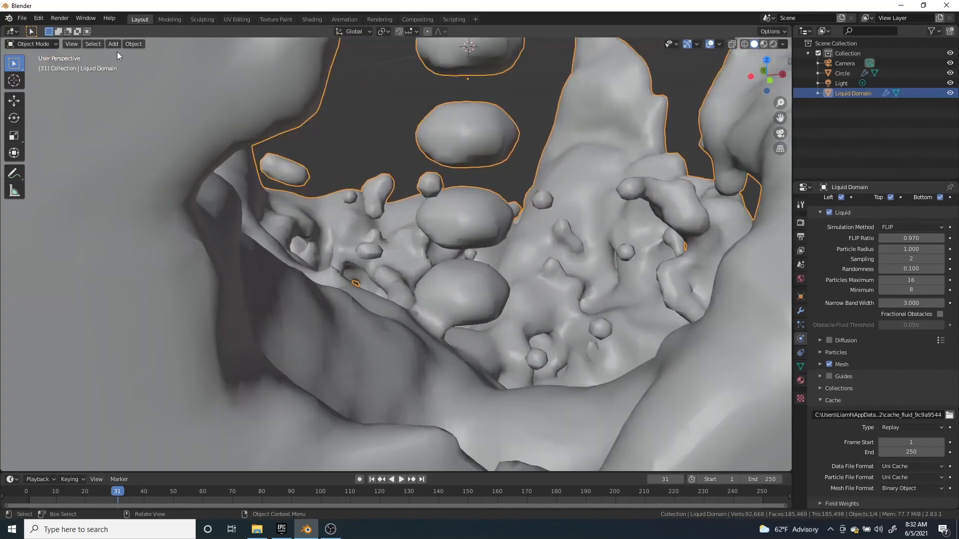
# - Bring up the quick effects available for objects, including fur, explode, smoke and liquid
pyautogui.click(134, 44)
pyautogui.moveTo(158, 292)
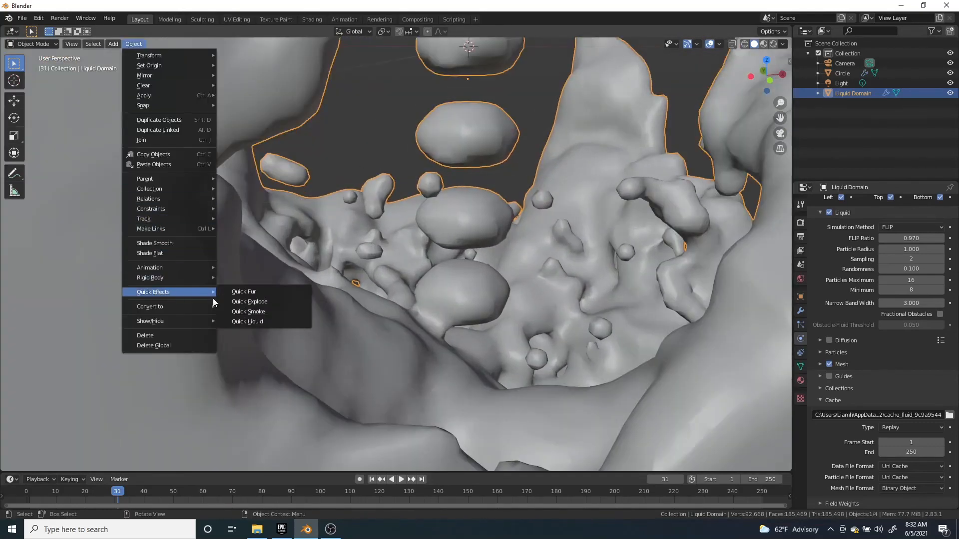